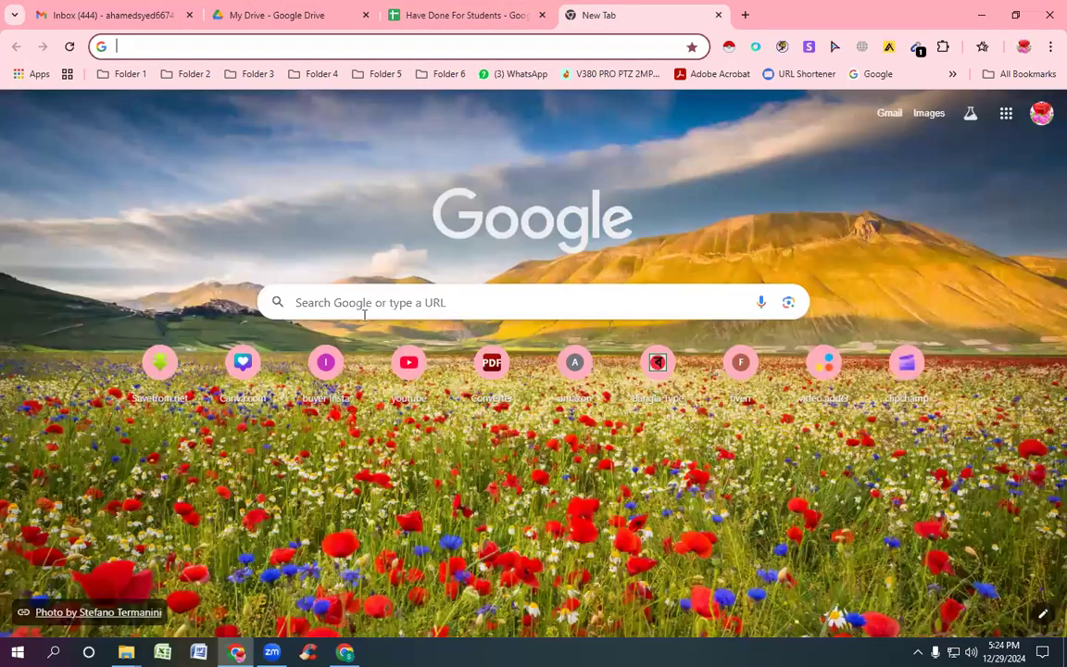
Step: Search Google for "site google" and open the Google Sites home page from the results
{"action": "left_click", "coordinate": [364, 315]}
{"action": "left_click", "coordinate": [352, 338]}
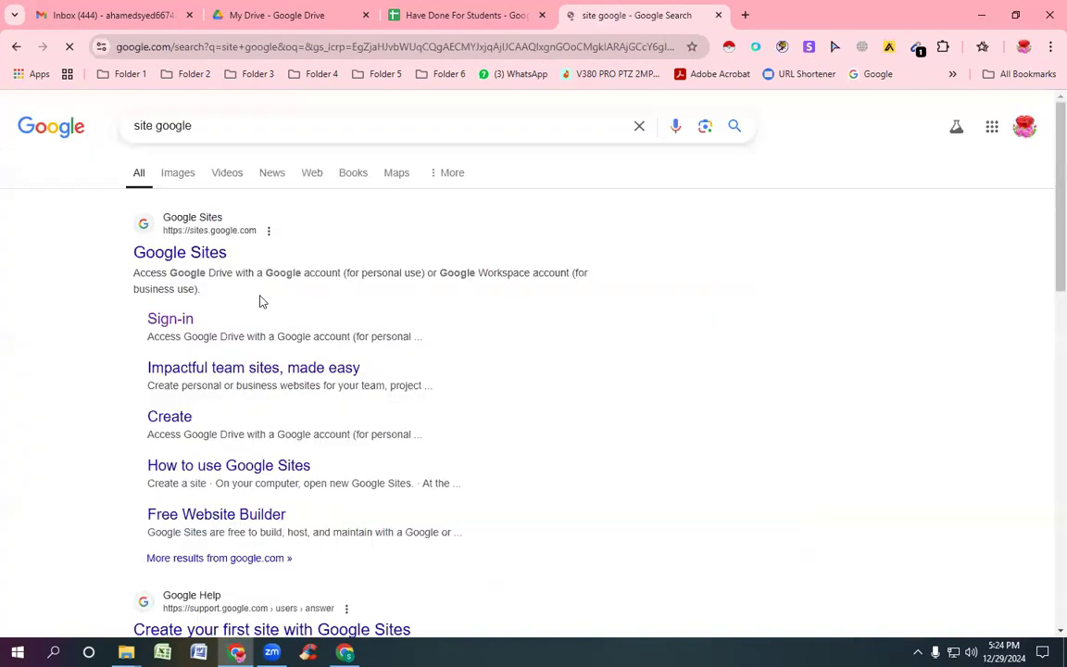
{"action": "left_click", "coordinate": [222, 257]}
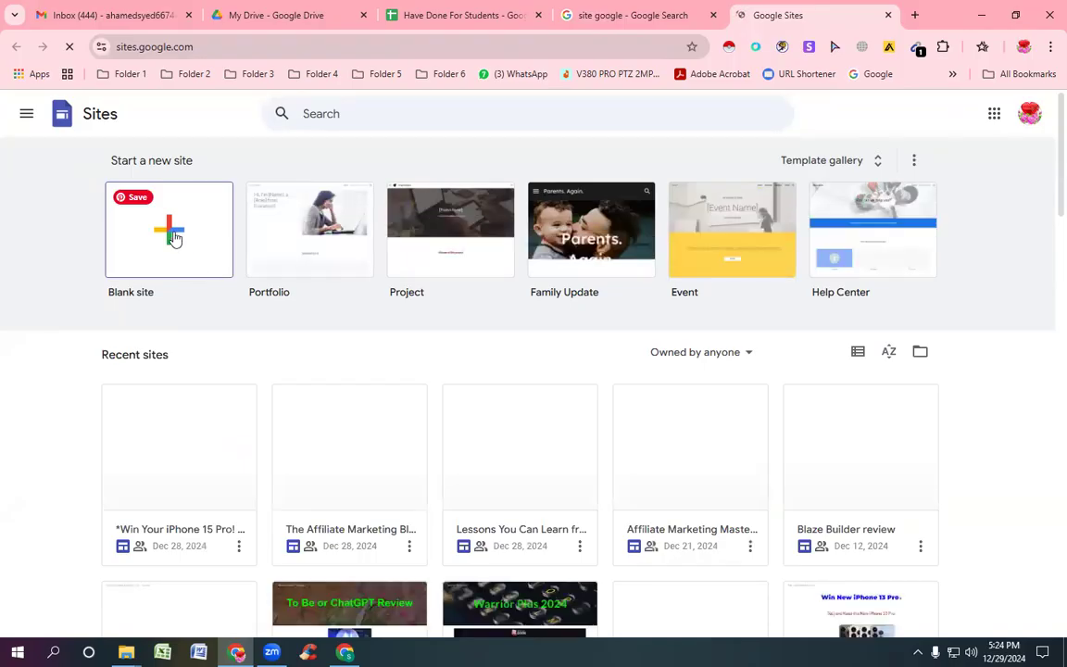
Step: Find the existing Blaze Builder review site among the recent sites and open it in the editor
{"action": "left_click", "coordinate": [174, 237]}
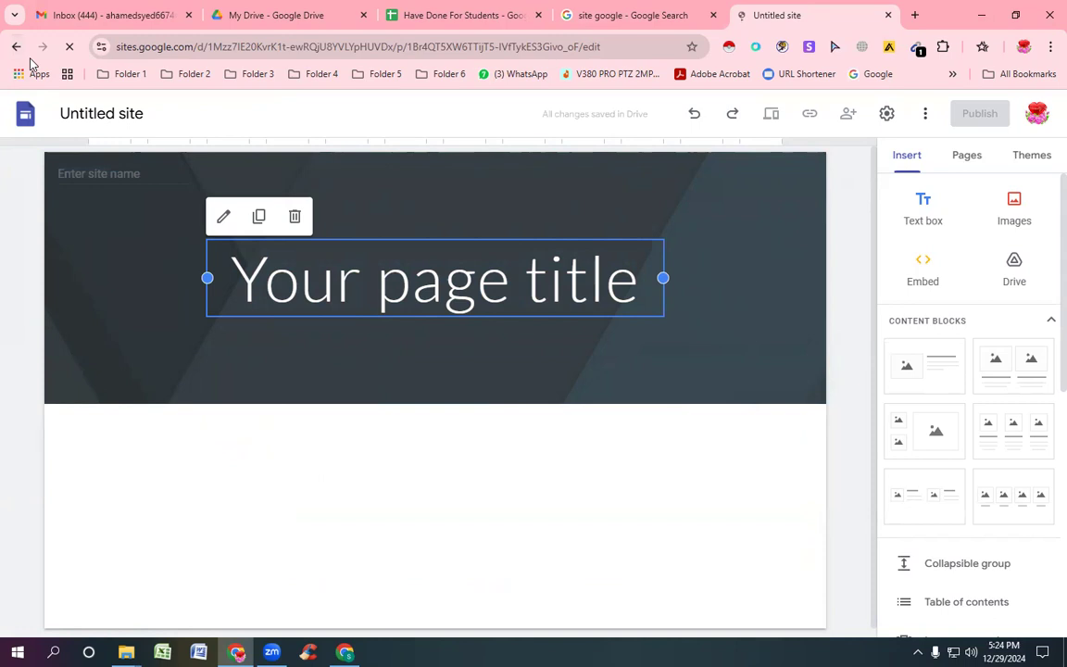
{"action": "left_click", "coordinate": [15, 46]}
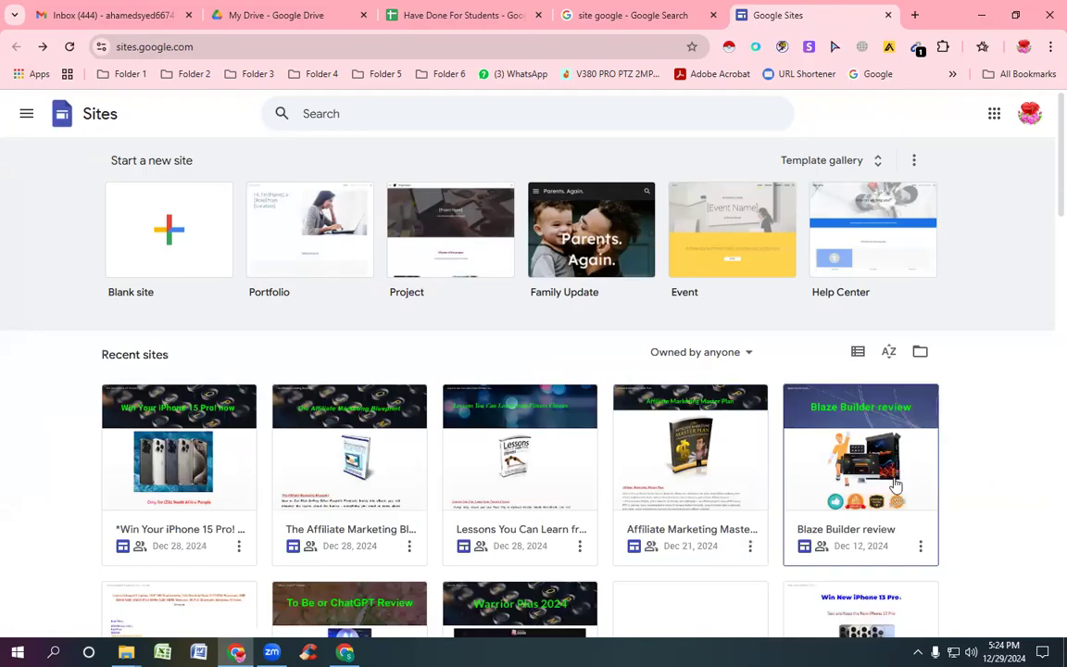
{"action": "scroll", "coordinate": [895, 484], "scroll_direction": "down", "scroll_amount": 1}
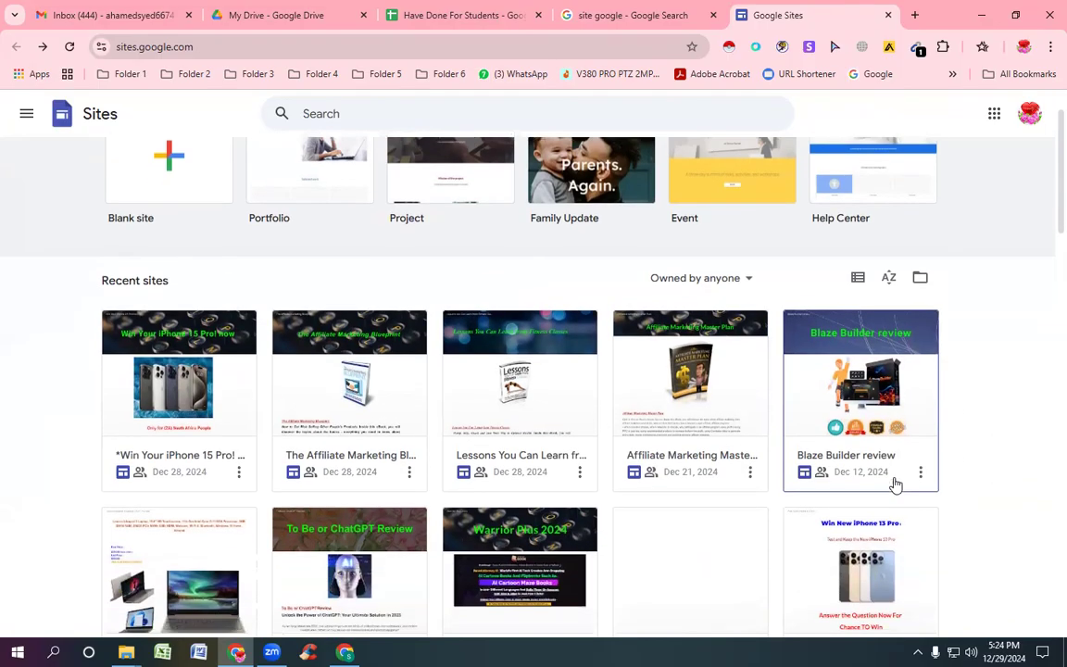
{"action": "scroll", "coordinate": [895, 484], "scroll_direction": "down", "scroll_amount": 2}
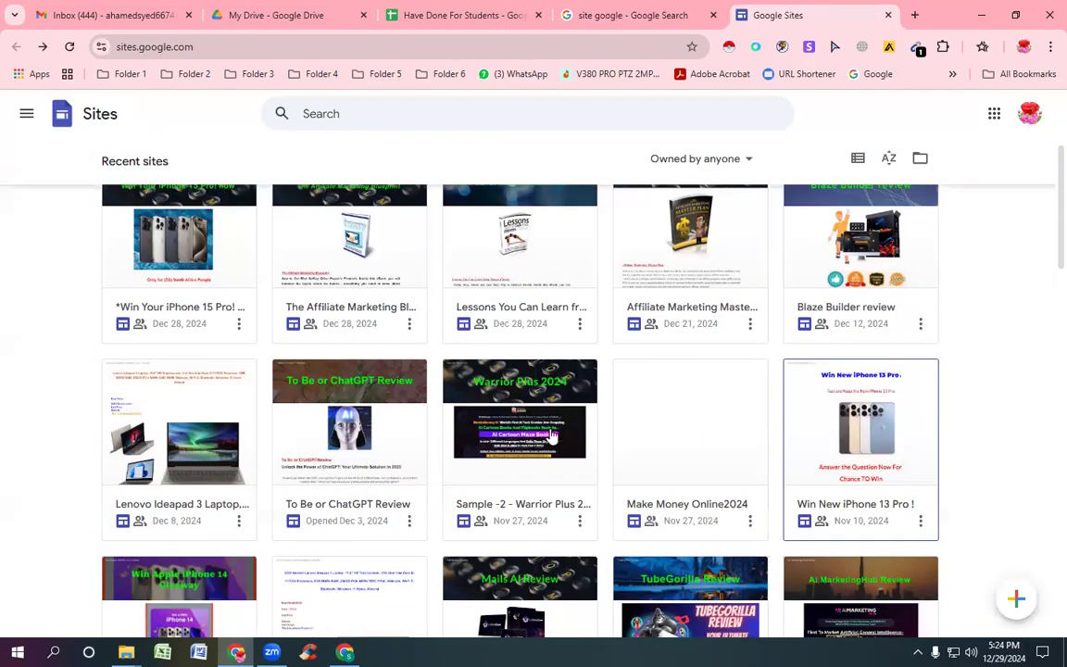
{"action": "scroll", "coordinate": [660, 437], "scroll_direction": "down", "scroll_amount": 2}
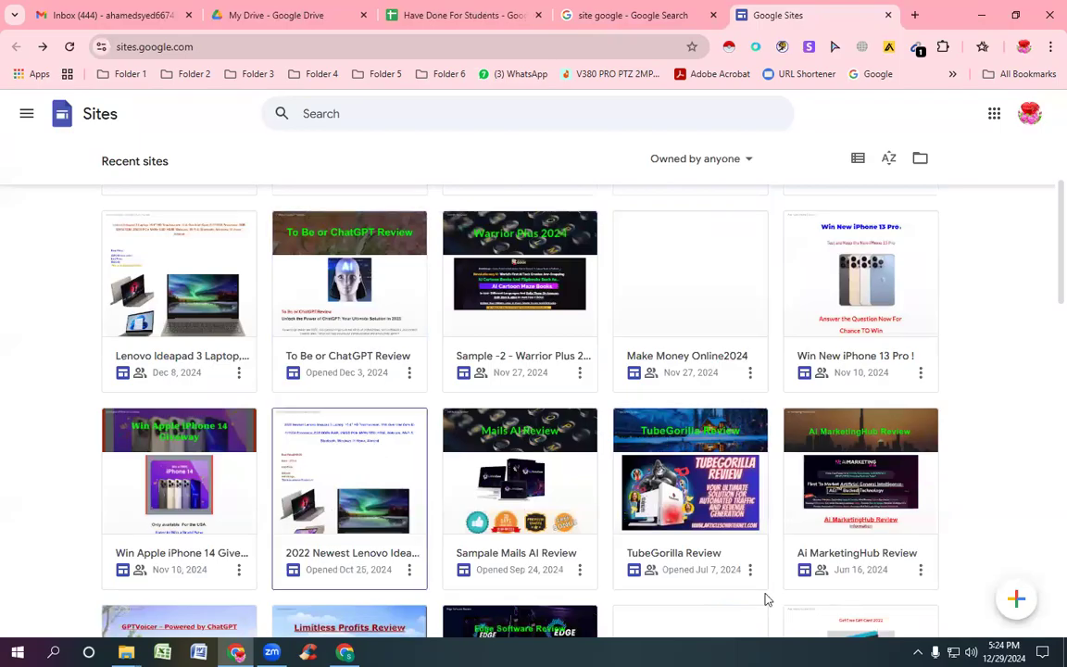
{"action": "scroll", "coordinate": [765, 600], "scroll_direction": "up", "scroll_amount": 3}
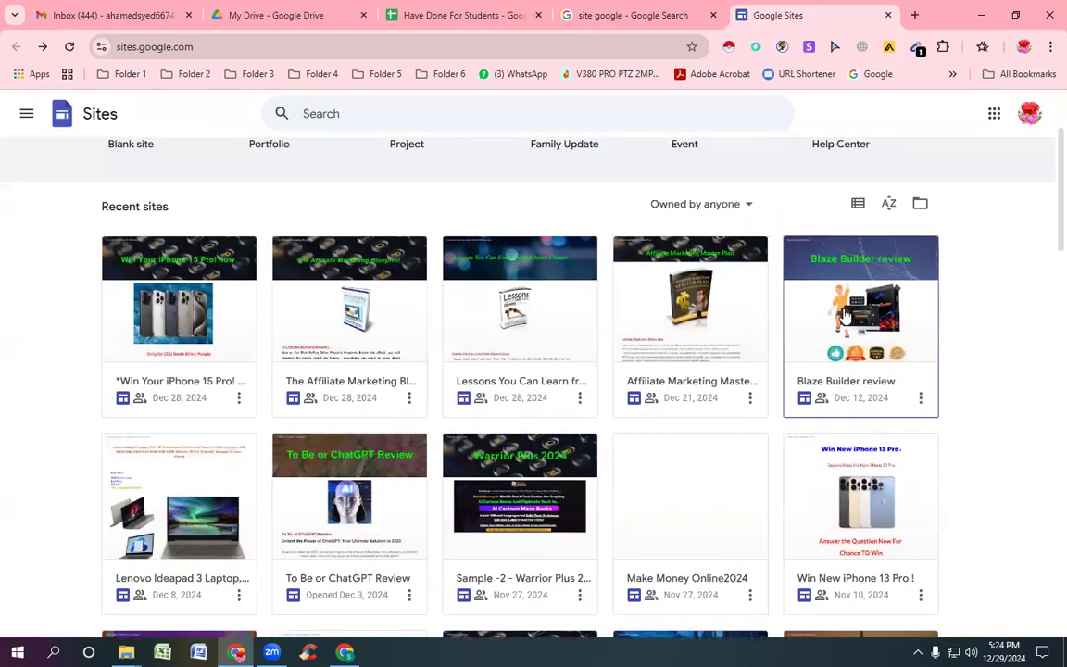
{"action": "left_click", "coordinate": [845, 315]}
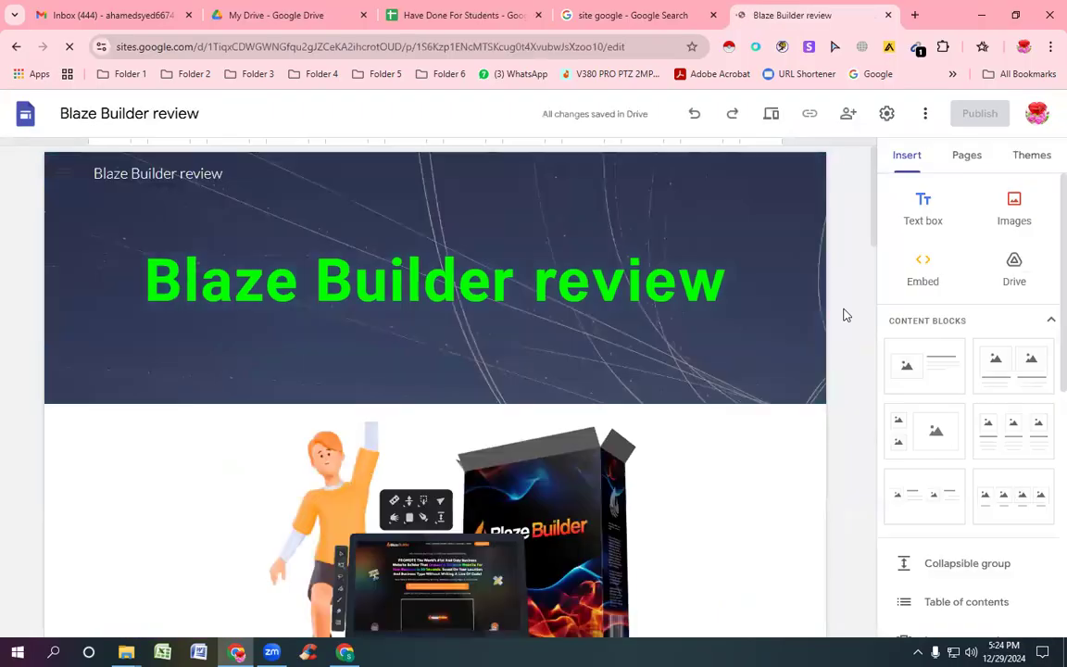
Step: Examine the layout of the Blaze Builder review page, including its header, product images, launch details and review text
{"action": "scroll", "coordinate": [851, 314], "scroll_direction": "down", "scroll_amount": 2}
{"action": "scroll", "coordinate": [850, 315], "scroll_direction": "down", "scroll_amount": 3}
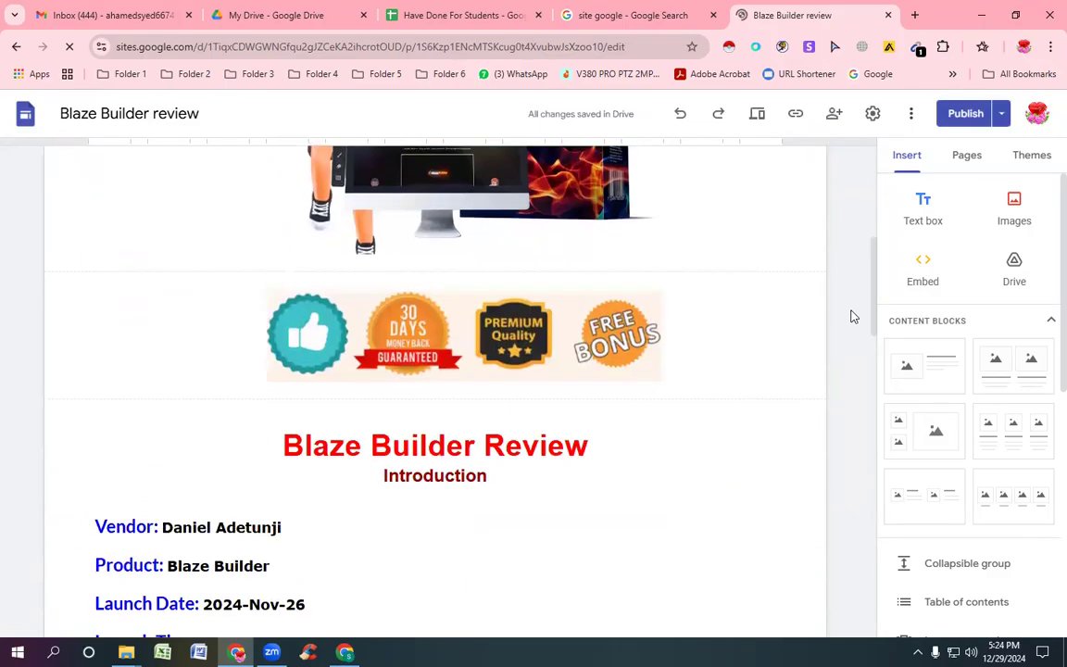
{"action": "scroll", "coordinate": [852, 317], "scroll_direction": "down", "scroll_amount": 2}
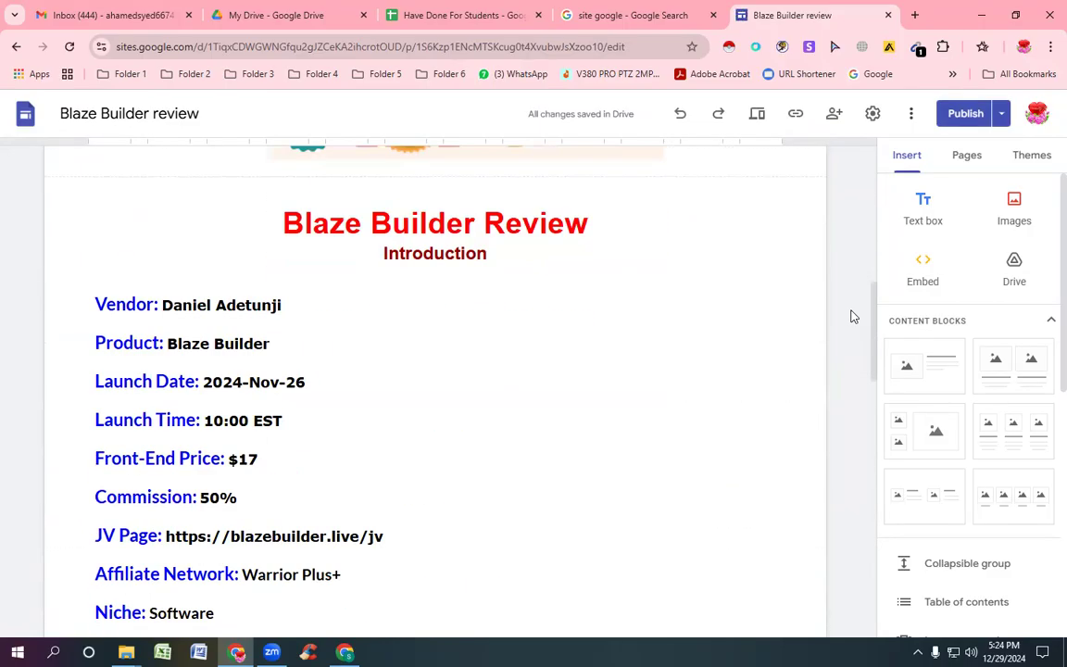
{"action": "scroll", "coordinate": [852, 316], "scroll_direction": "down", "scroll_amount": 3}
{"action": "scroll", "coordinate": [856, 329], "scroll_direction": "down", "scroll_amount": 5}
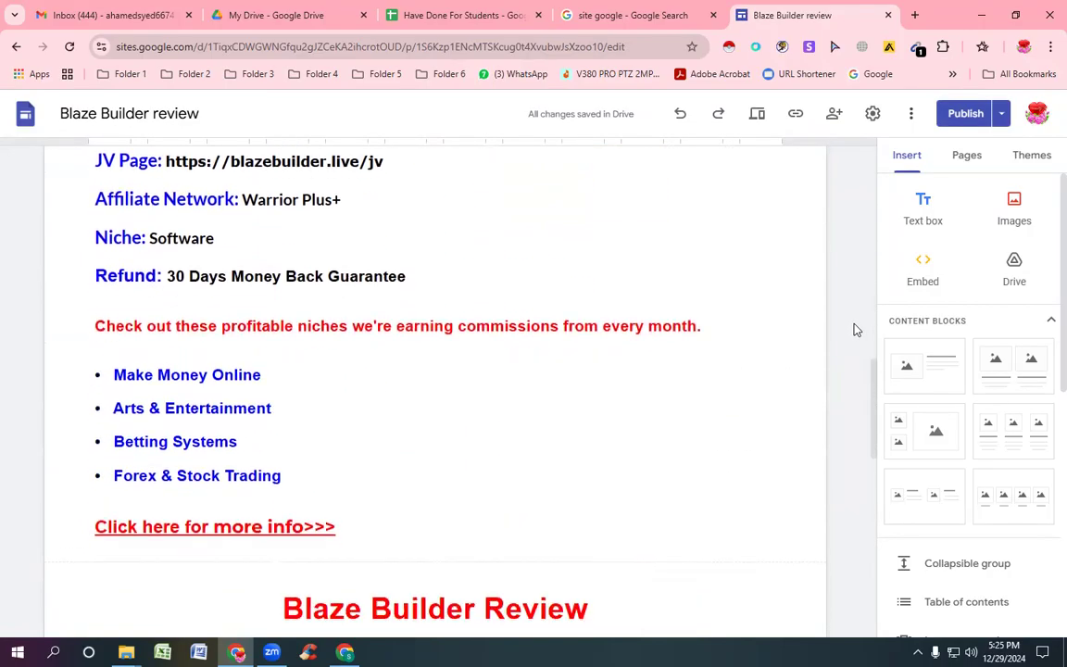
{"action": "scroll", "coordinate": [856, 329], "scroll_direction": "down", "scroll_amount": 6}
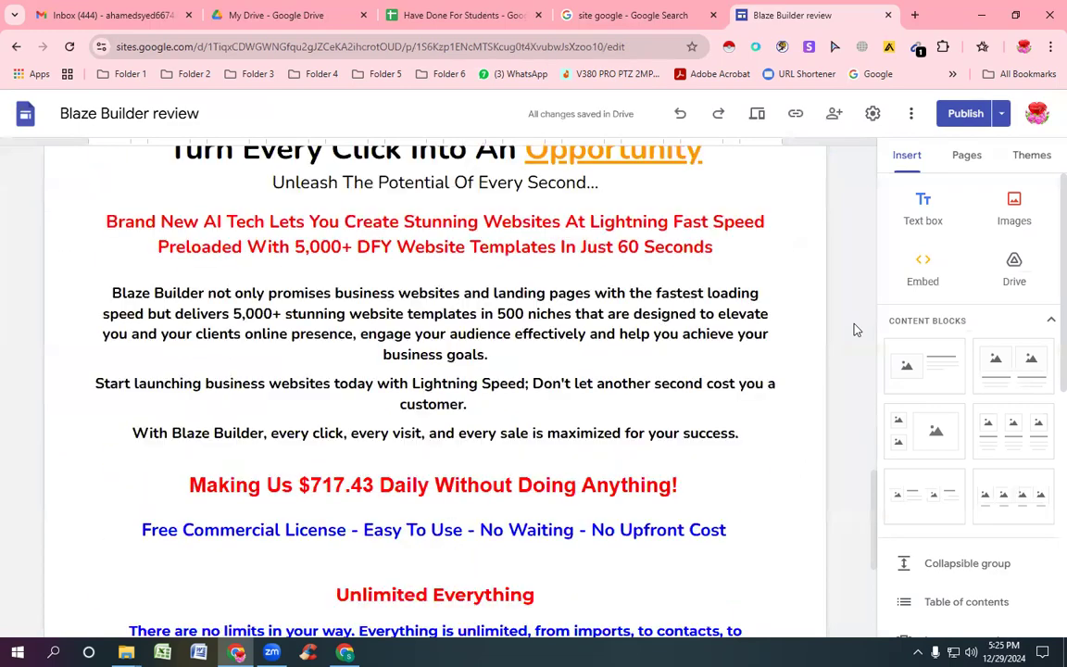
{"action": "scroll", "coordinate": [855, 328], "scroll_direction": "up", "scroll_amount": 2}
{"action": "scroll", "coordinate": [856, 328], "scroll_direction": "up", "scroll_amount": 5}
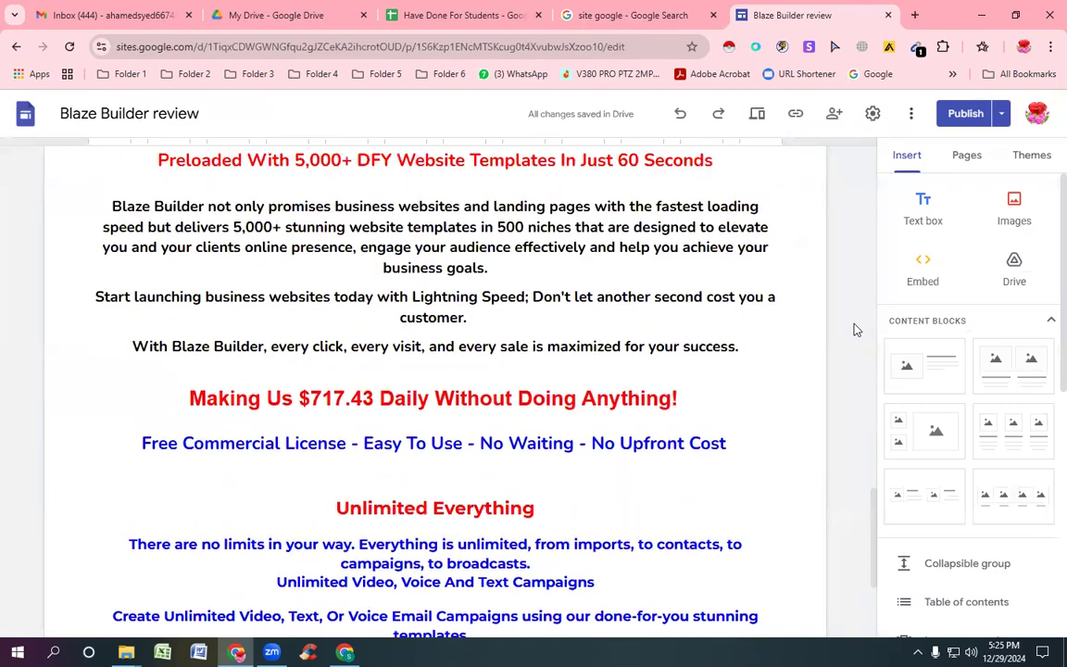
{"action": "scroll", "coordinate": [856, 329], "scroll_direction": "up", "scroll_amount": 11}
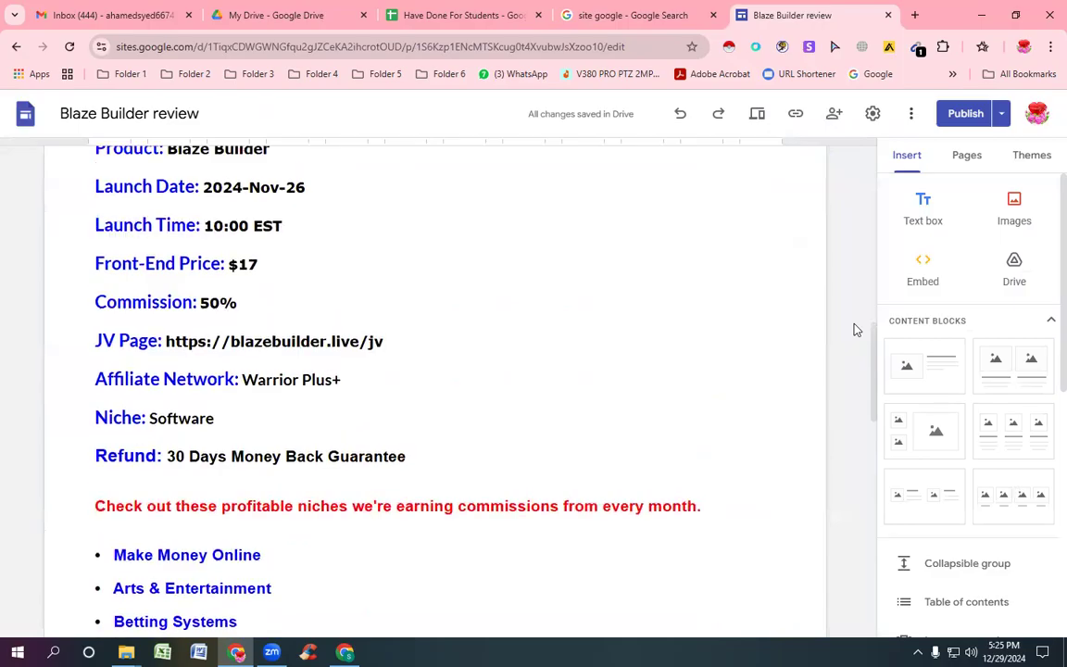
{"action": "scroll", "coordinate": [856, 329], "scroll_direction": "up", "scroll_amount": 1}
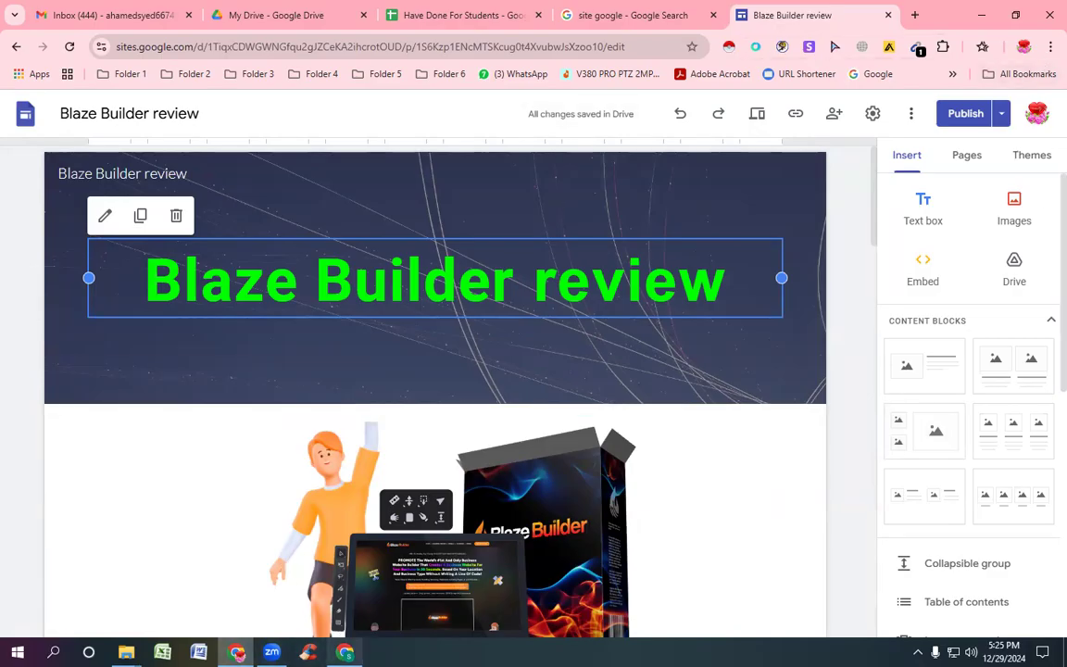
Step: In the other Chrome window, find Google Sites by searching "site google" in a new tab and create a blank site
{"action": "left_click", "coordinate": [345, 652]}
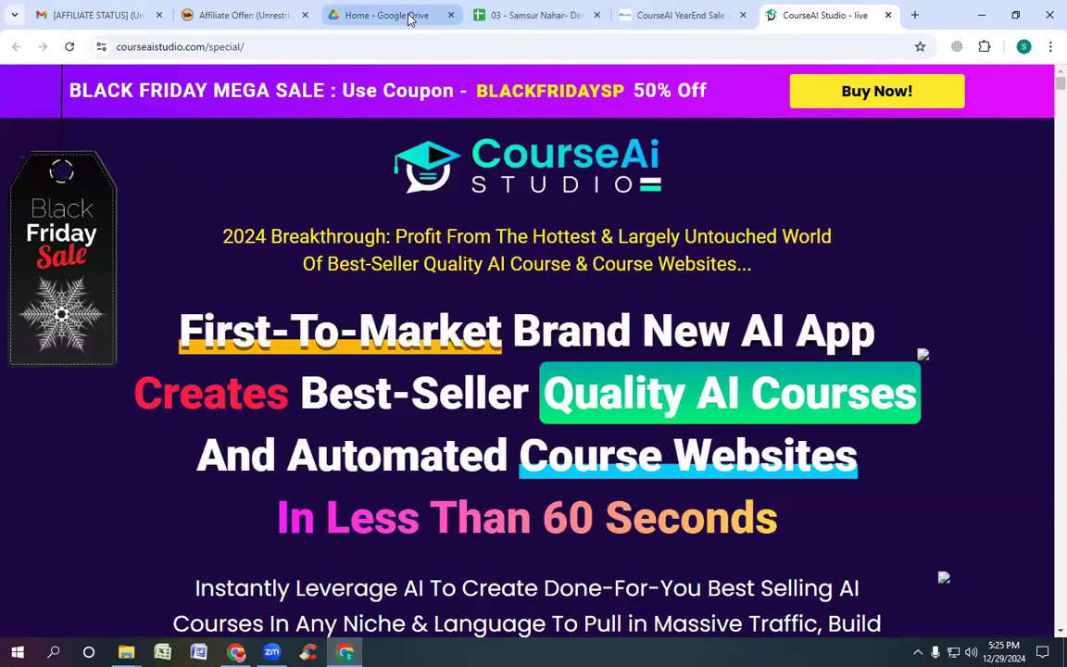
{"action": "left_click", "coordinate": [403, 16]}
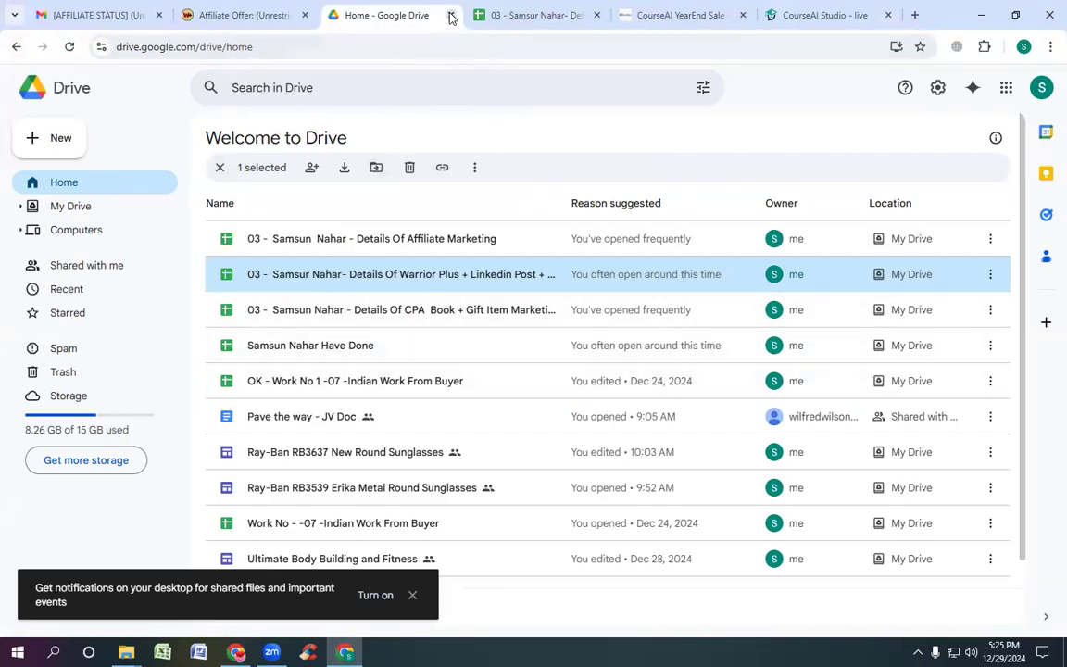
{"action": "left_click", "coordinate": [916, 16]}
{"action": "left_click", "coordinate": [497, 278]}
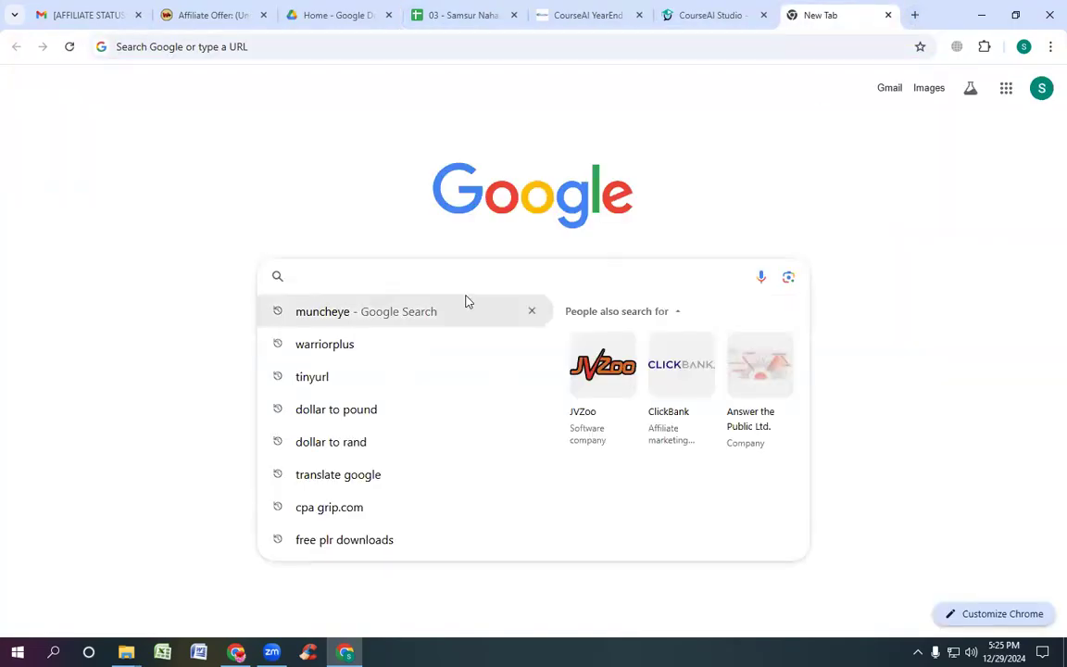
{"action": "type", "text": "s"}
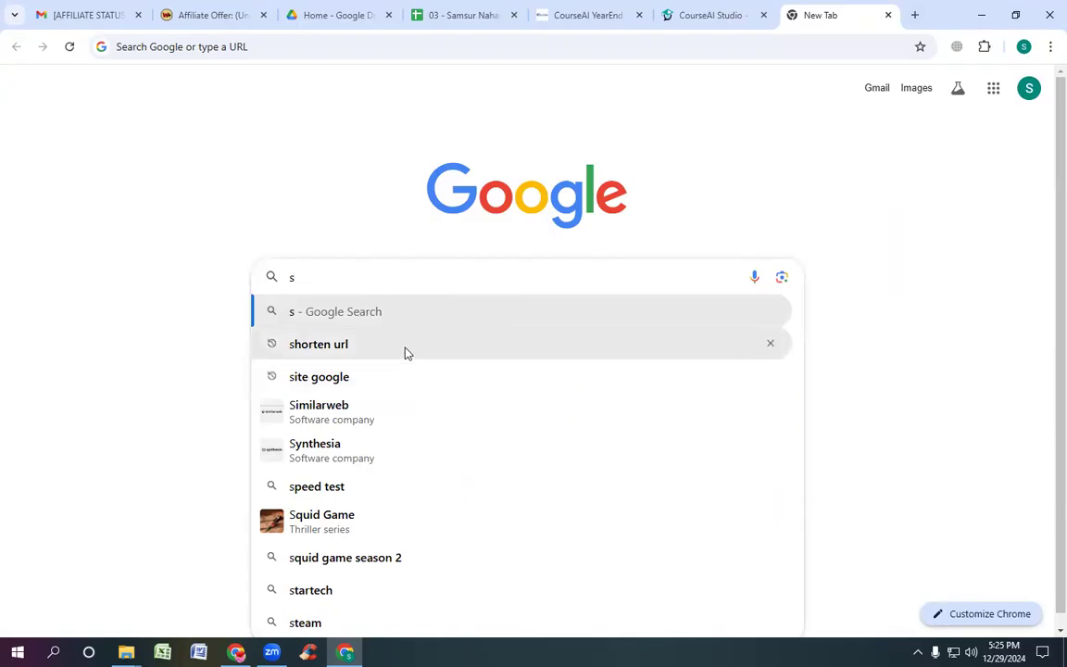
{"action": "left_click", "coordinate": [355, 377]}
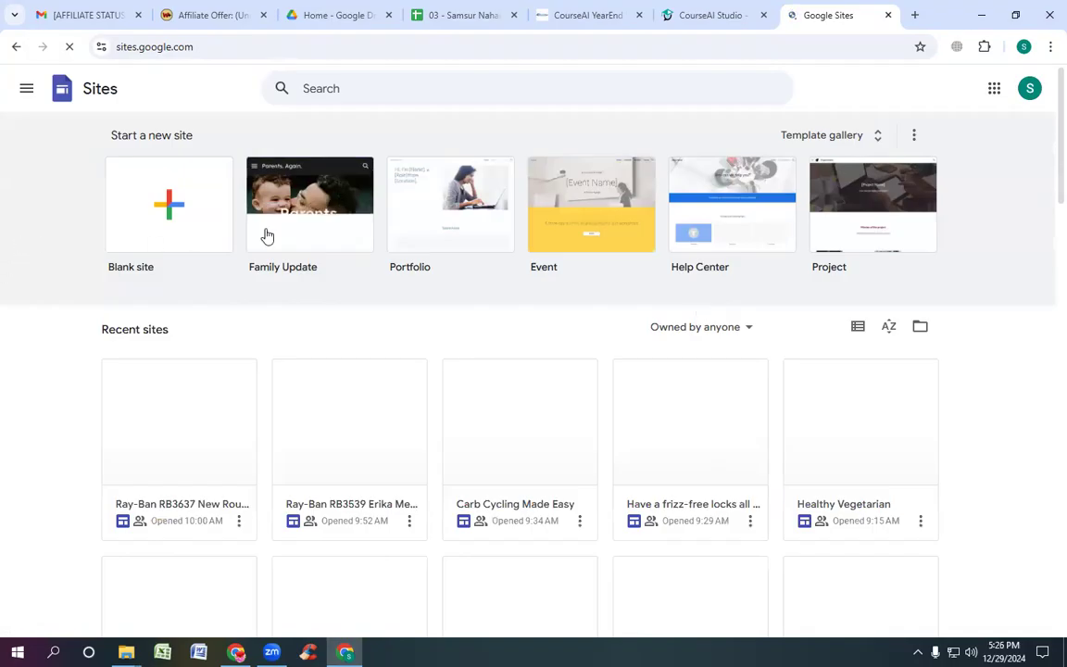
{"action": "left_click", "coordinate": [184, 211]}
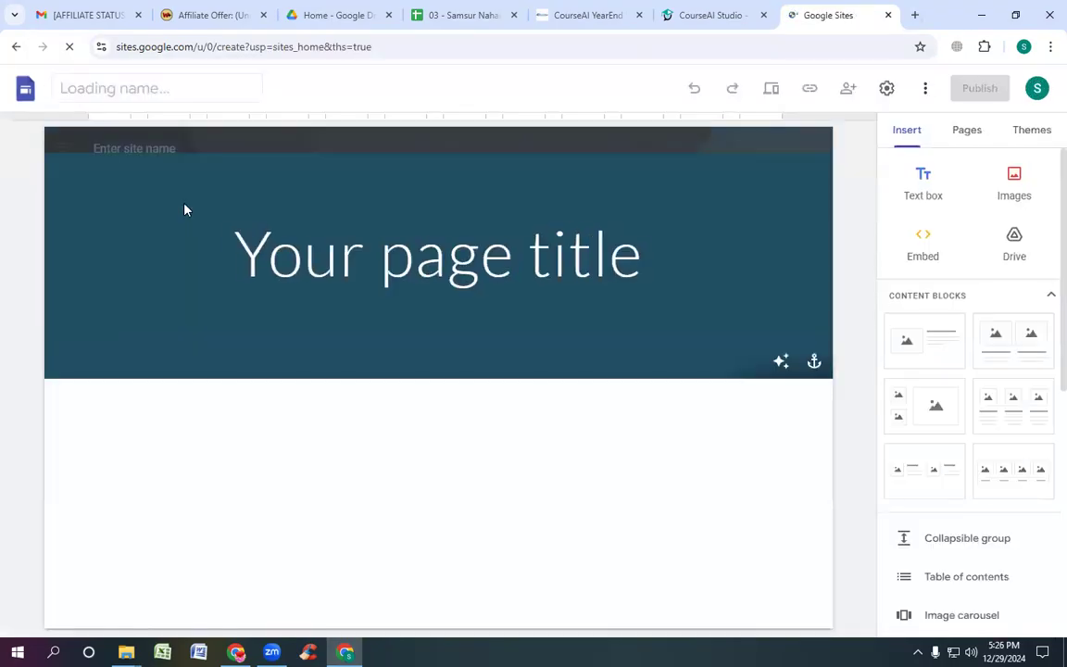
Step: Clear the placeholder page title in the header and widen its text box to the full content width on both sides
{"action": "left_click", "coordinate": [649, 248]}
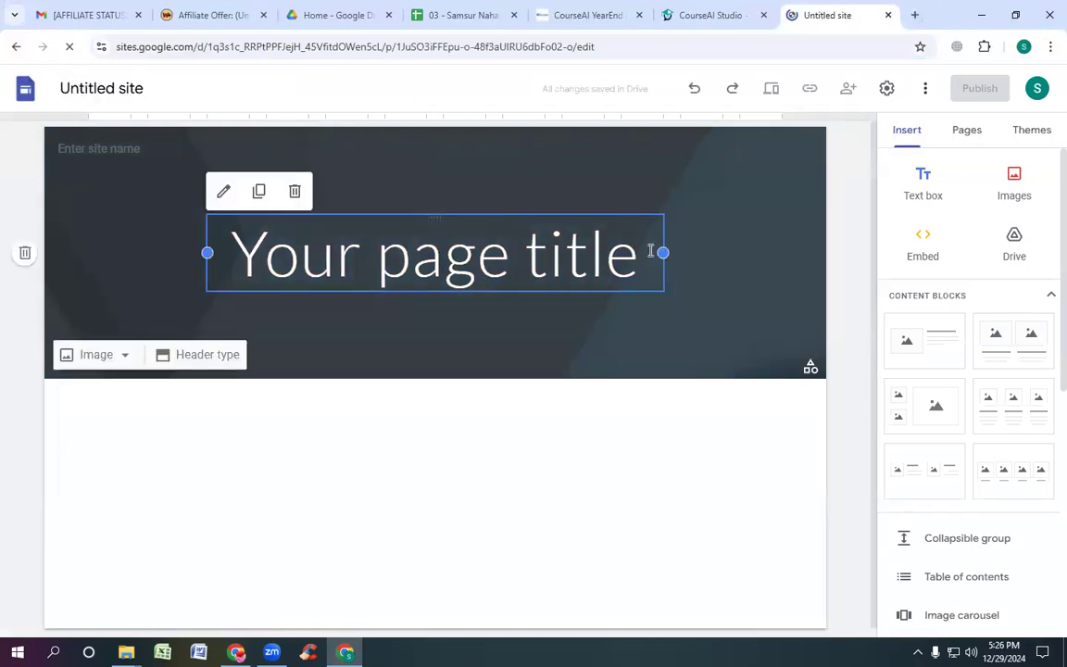
{"action": "key", "text": "BackSpace"}
{"action": "key", "text": "BackSpace"}
{"action": "key", "text": "BackSpace"}
{"action": "key", "text": "BackSpace"}
{"action": "key", "text": "BackSpace"}
{"action": "key", "text": "BackSpace"}
{"action": "key", "text": "BackSpace"}
{"action": "key", "text": "BackSpace"}
{"action": "key", "text": "BackSpace"}
{"action": "key", "text": "BackSpace"}
{"action": "key", "text": "BackSpace"}
{"action": "key", "text": "BackSpace"}
{"action": "key", "text": "BackSpace"}
{"action": "key", "text": "BackSpace"}
{"action": "key", "text": "BackSpace"}
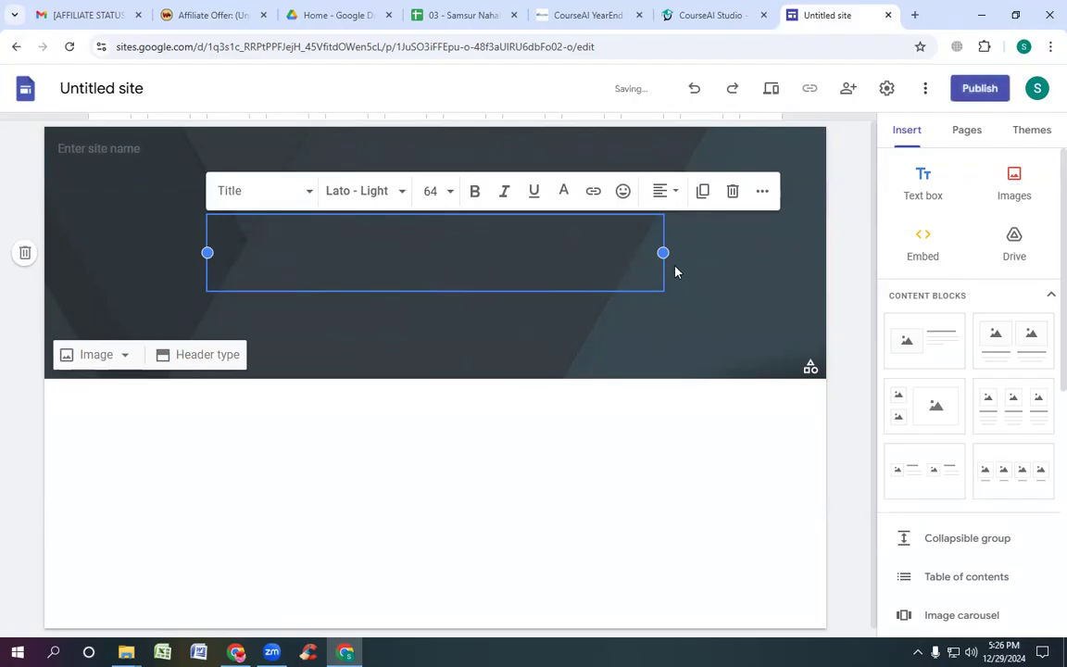
{"action": "left_click_drag", "start_coordinate": [663, 252], "coordinate": [875, 245]}
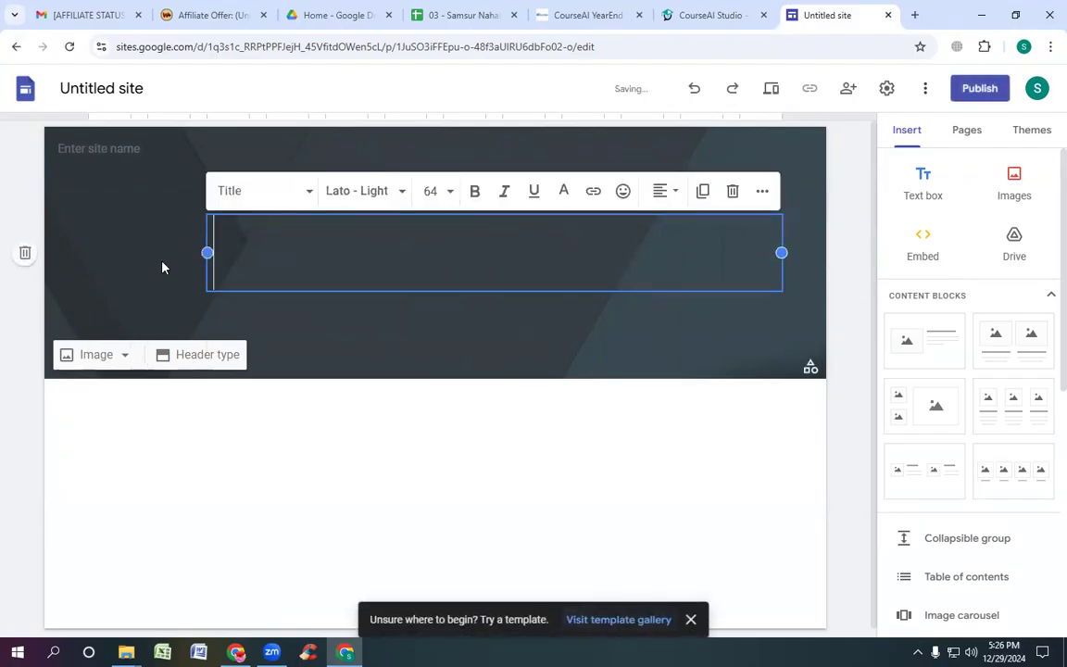
{"action": "left_click_drag", "start_coordinate": [206, 252], "coordinate": [79, 412]}
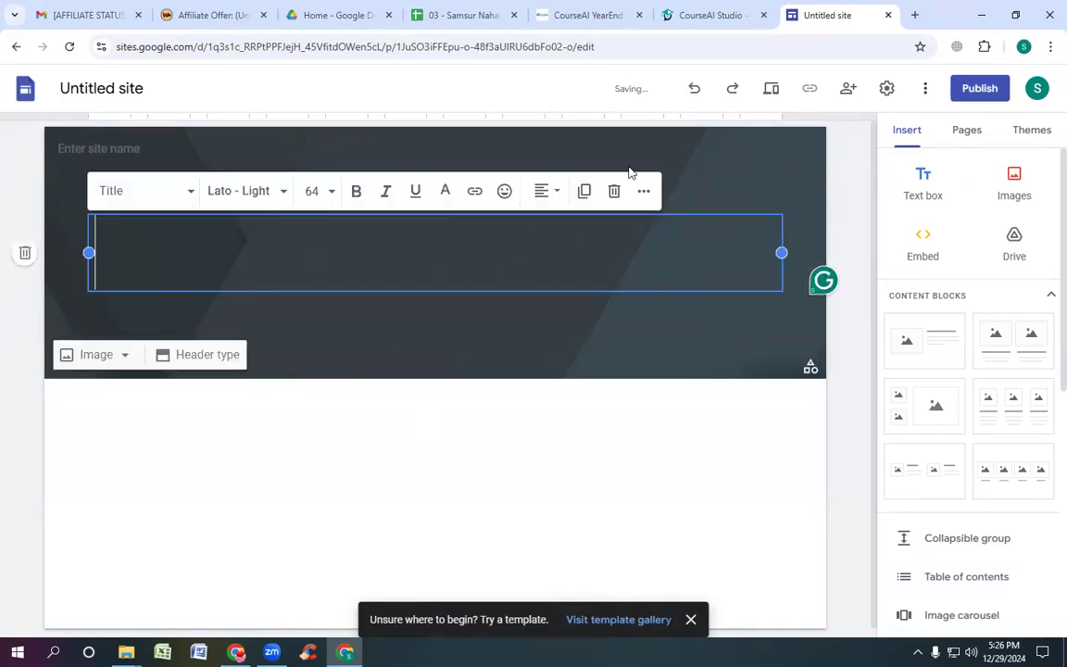
Step: Copy the product name "CourseAI YearEnd Sale" from cell D35 of the Warrior Plus tracking spreadsheet
{"action": "left_click", "coordinate": [711, 19]}
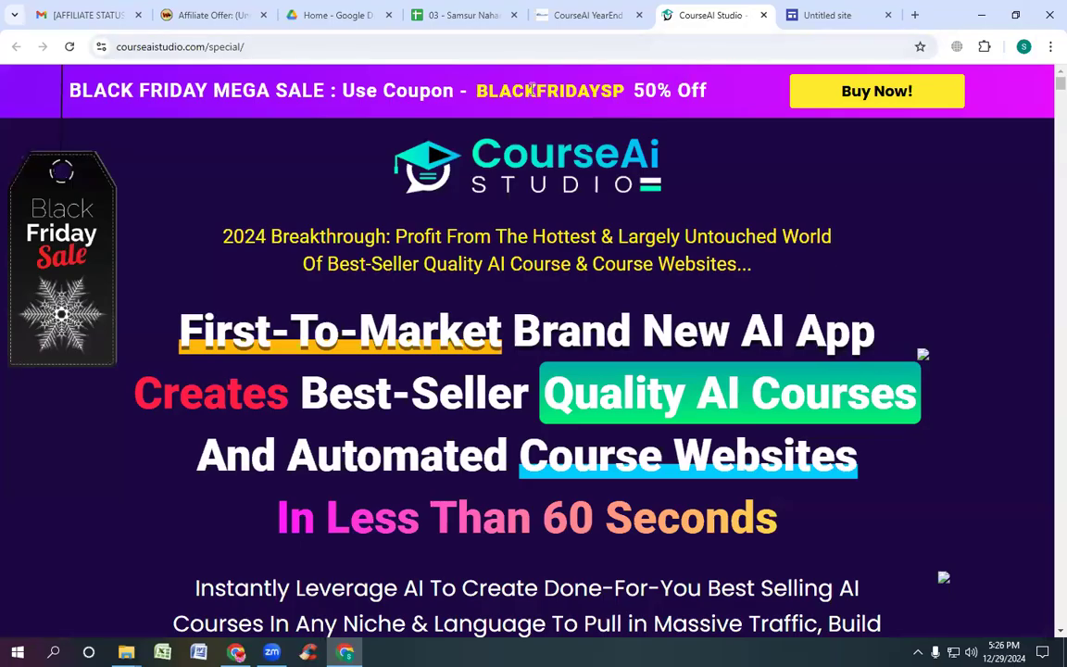
{"action": "left_click", "coordinate": [209, 17]}
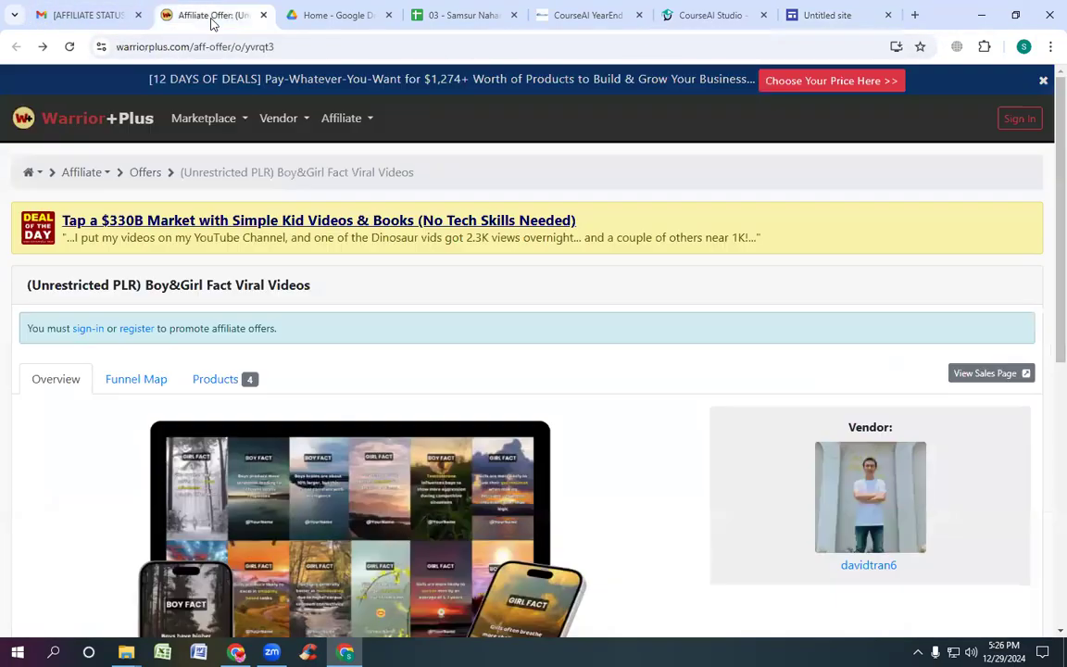
{"action": "left_click", "coordinate": [459, 17]}
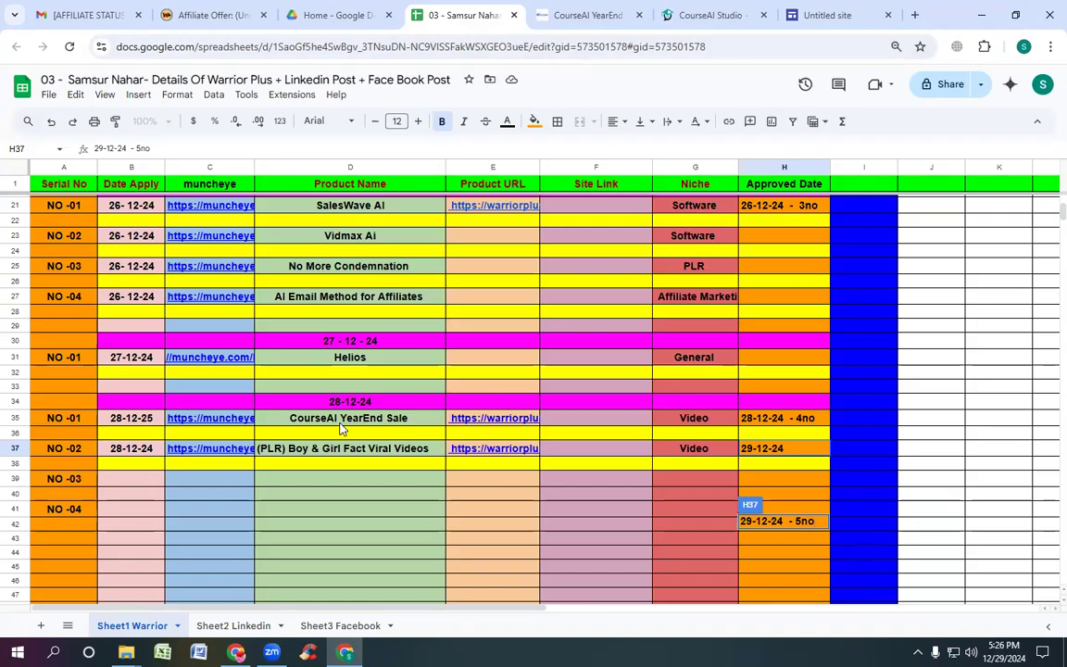
{"action": "left_click", "coordinate": [341, 424]}
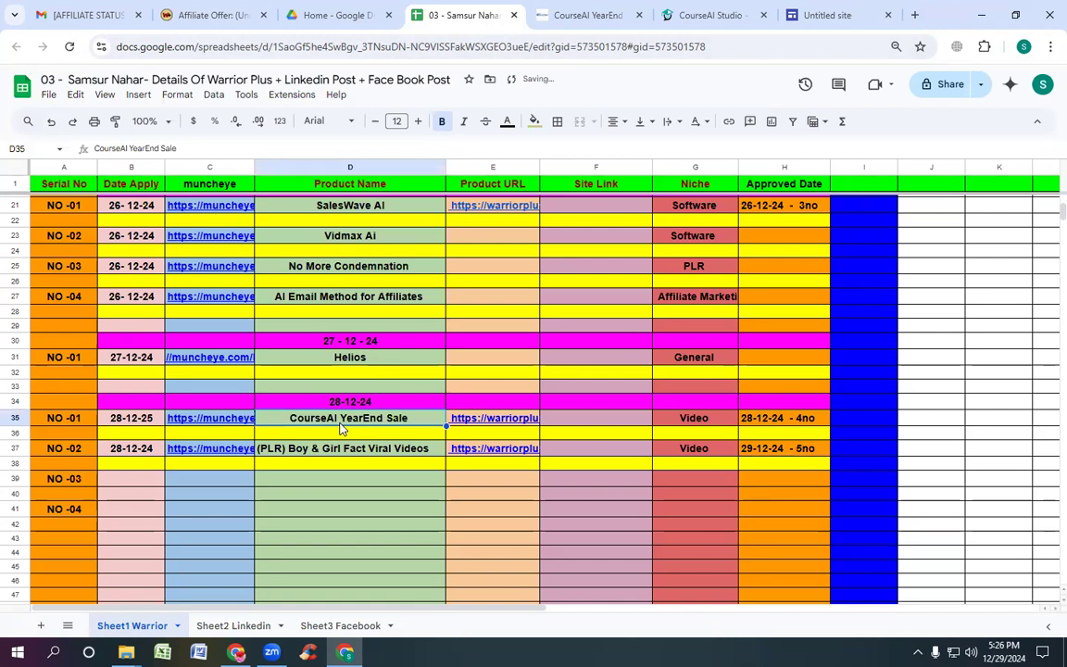
Step: Check the product's muncheye launch page and sales page, and enter "CourseAI YearEnd Sale" as the new site's page title
{"action": "left_click", "coordinate": [557, 16]}
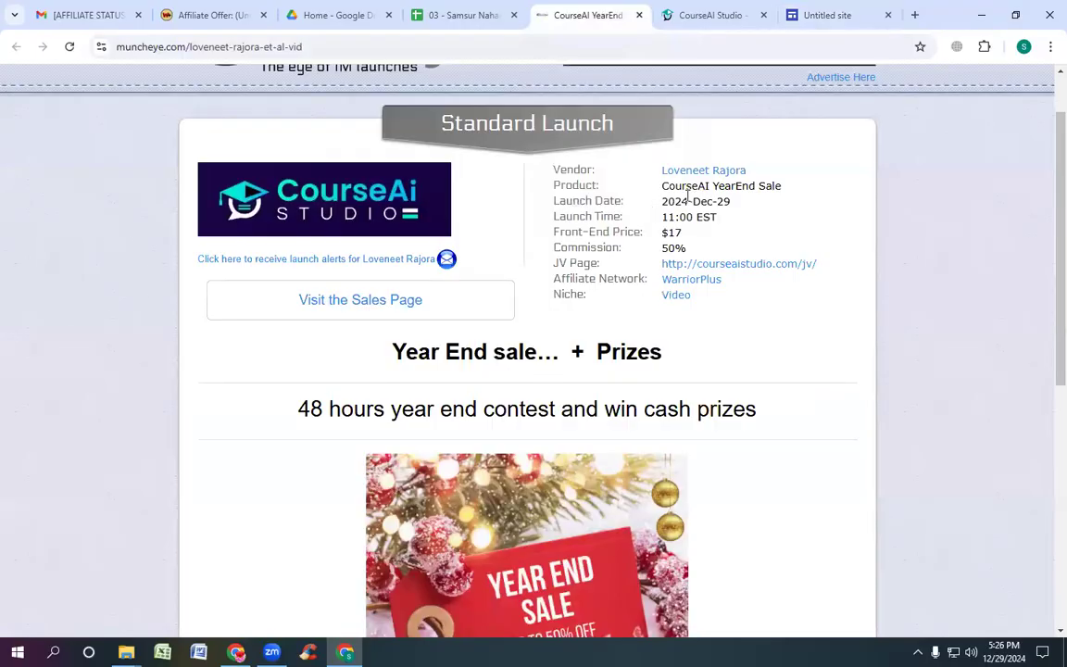
{"action": "left_click", "coordinate": [447, 20]}
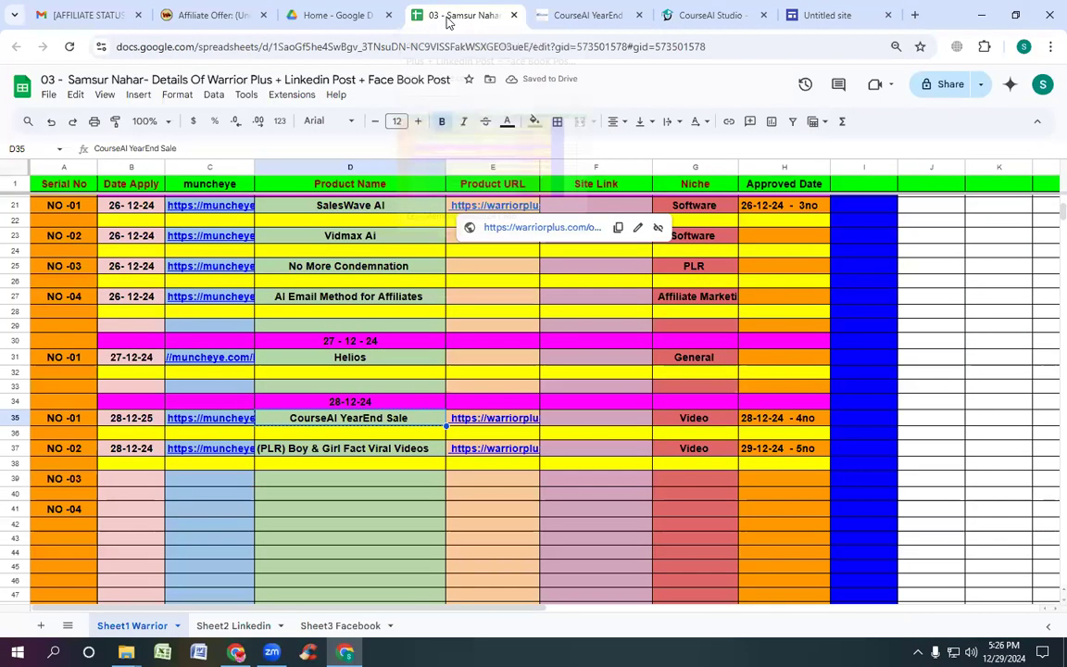
{"action": "left_click", "coordinate": [592, 16]}
{"action": "left_click", "coordinate": [696, 17]}
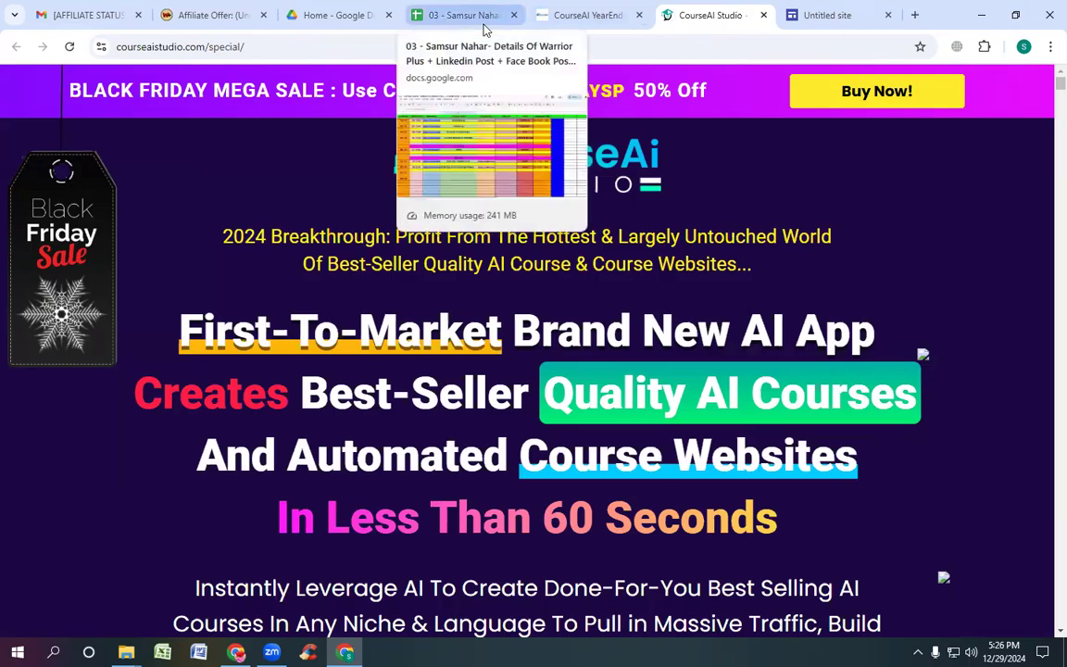
{"action": "left_click", "coordinate": [840, 16]}
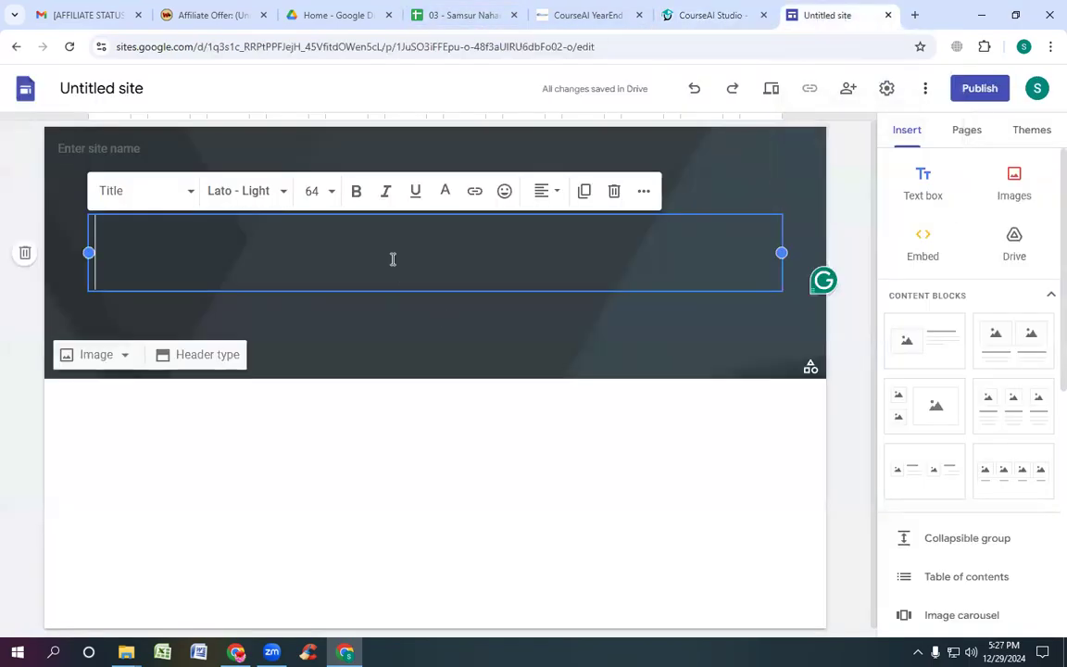
{"action": "type", "text": "CourseAI YearEnd Sale"}
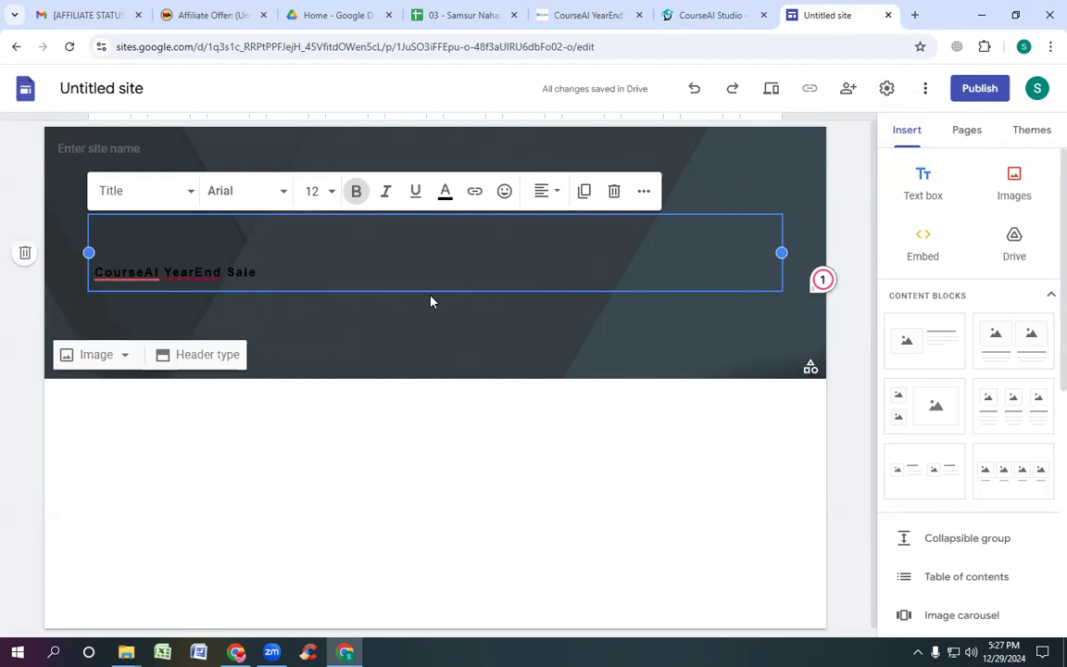
Step: Set the font size of the whole header page title to 48
{"action": "key", "text": "ctrl+a"}
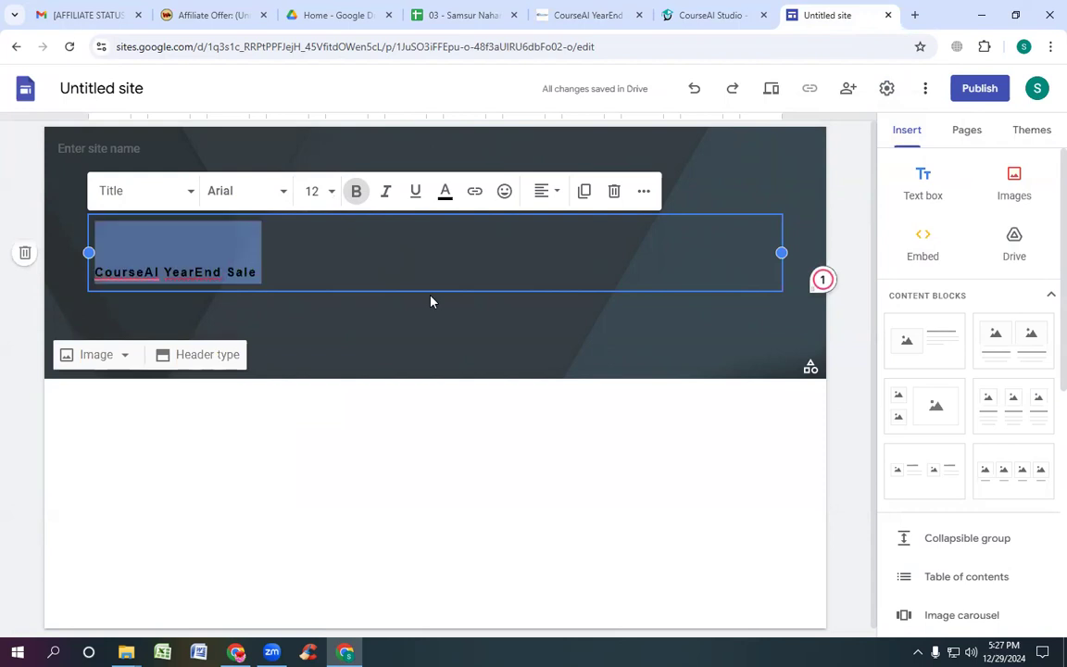
{"action": "left_click", "coordinate": [333, 191]}
{"action": "scroll", "coordinate": [307, 577], "scroll_direction": "down", "scroll_amount": 2}
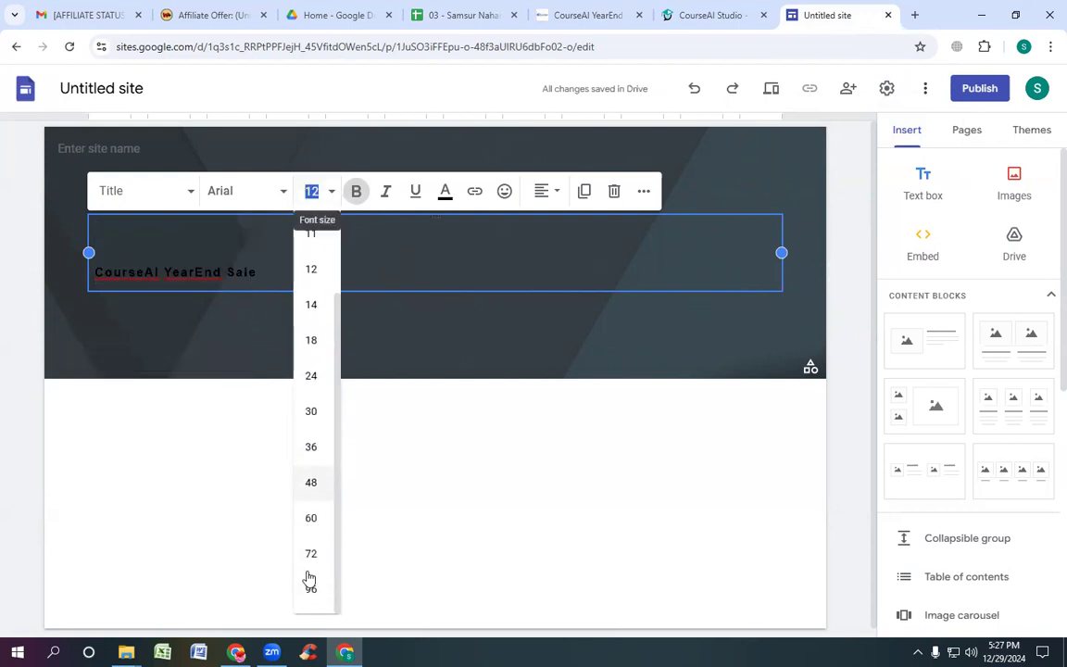
{"action": "left_click", "coordinate": [314, 521]}
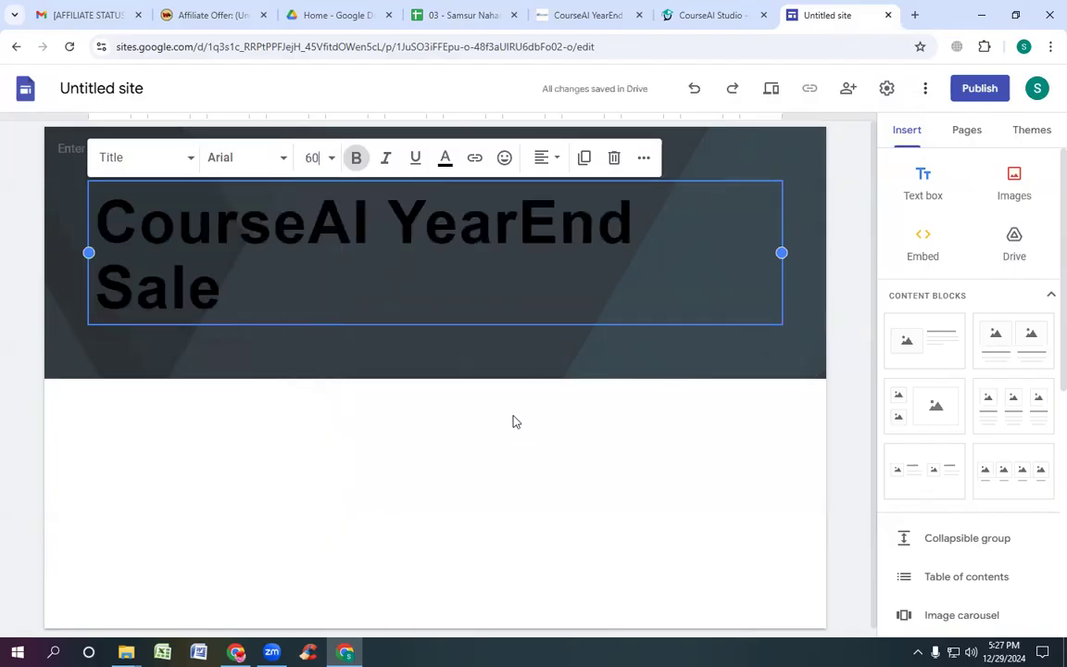
{"action": "left_click", "coordinate": [332, 159]}
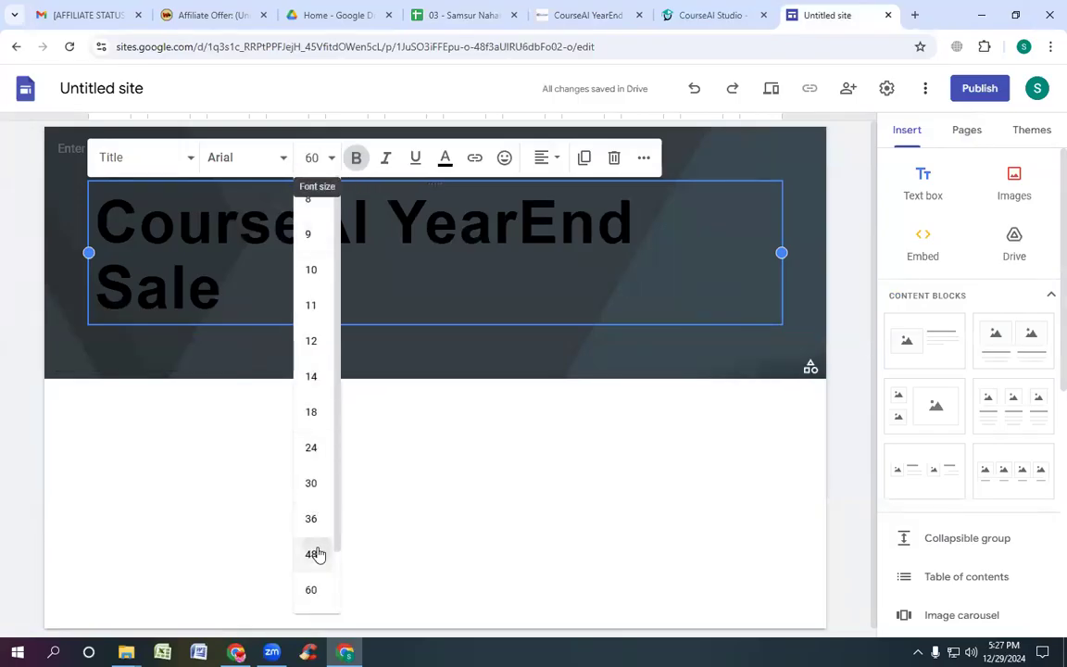
{"action": "left_click", "coordinate": [317, 552]}
Step: Centre the header page title and colour its text bright green (#00ff00)
{"action": "left_click", "coordinate": [537, 191]}
{"action": "left_click", "coordinate": [543, 269]}
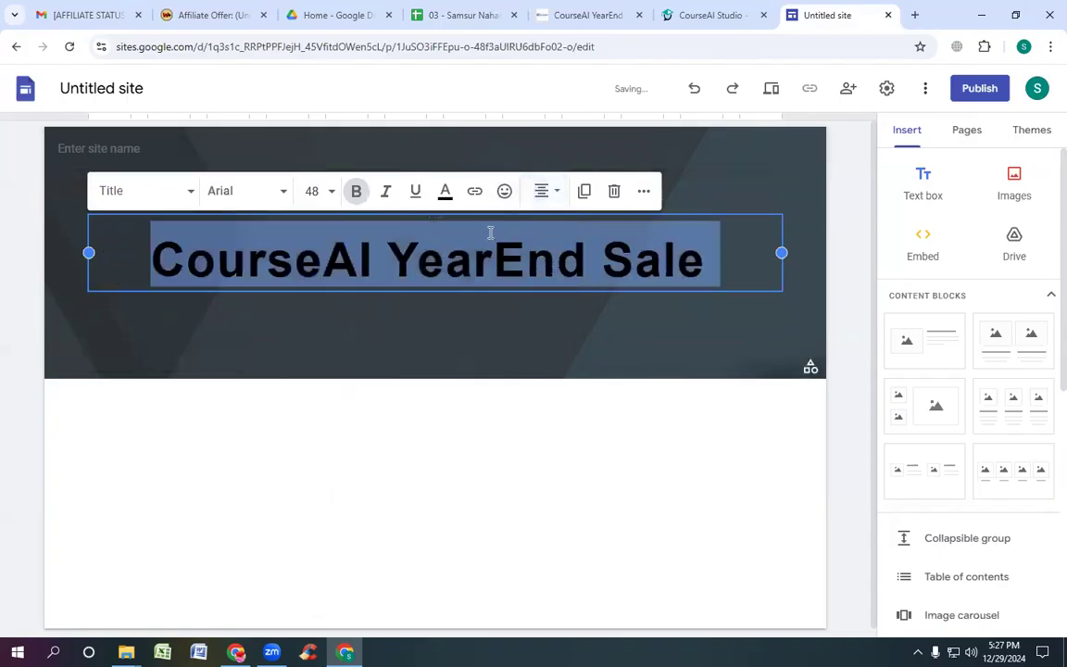
{"action": "left_click", "coordinate": [449, 193]}
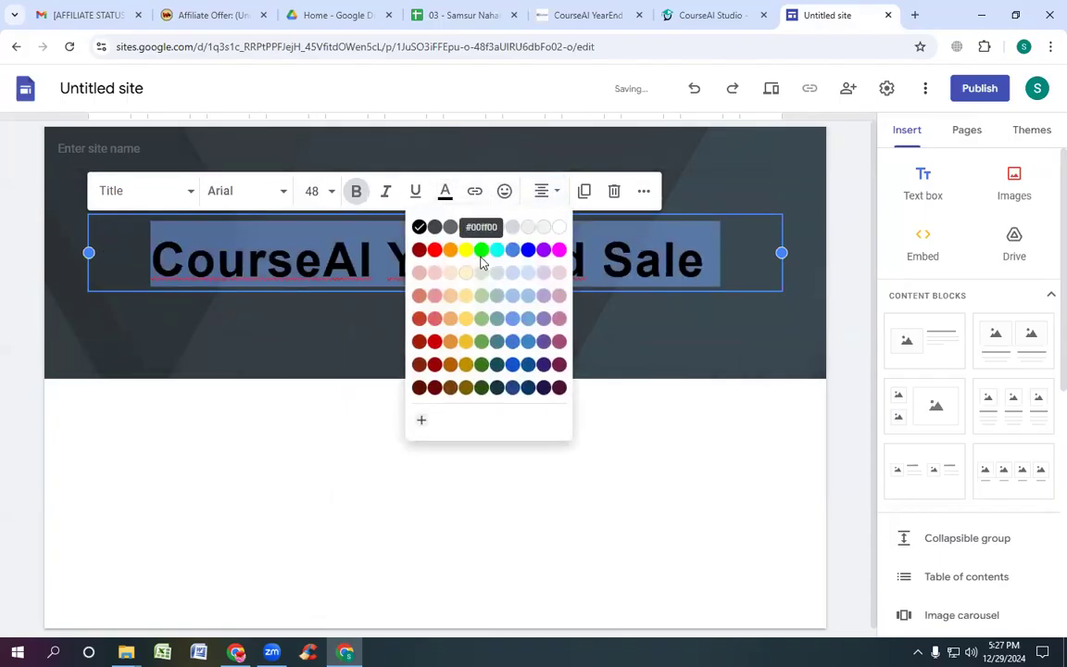
{"action": "left_click", "coordinate": [481, 250]}
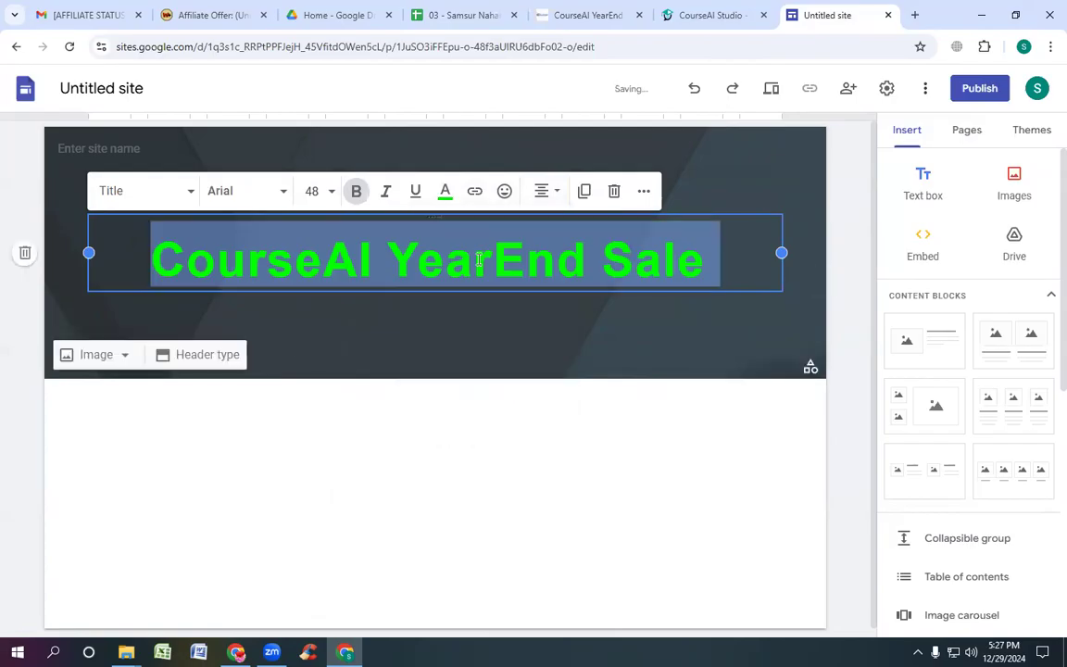
Step: Replace the header background with the dark typewriter-keys picture from the image gallery
{"action": "left_click", "coordinate": [91, 357]}
{"action": "left_click", "coordinate": [100, 434]}
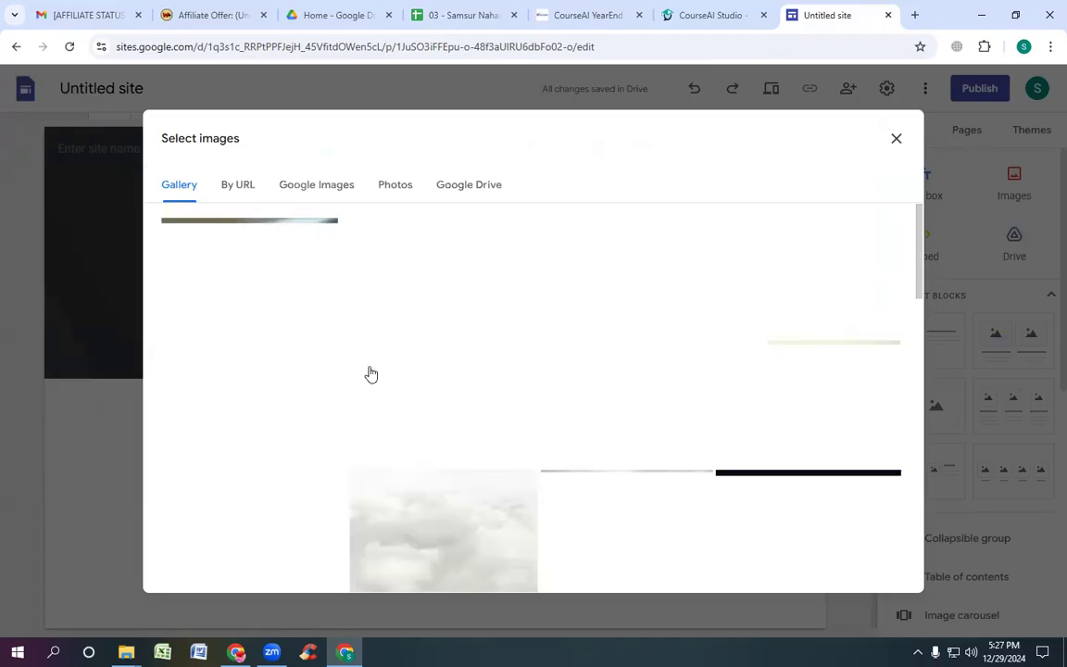
{"action": "scroll", "coordinate": [422, 293], "scroll_direction": "down", "scroll_amount": 6}
{"action": "scroll", "coordinate": [424, 289], "scroll_direction": "down", "scroll_amount": 3}
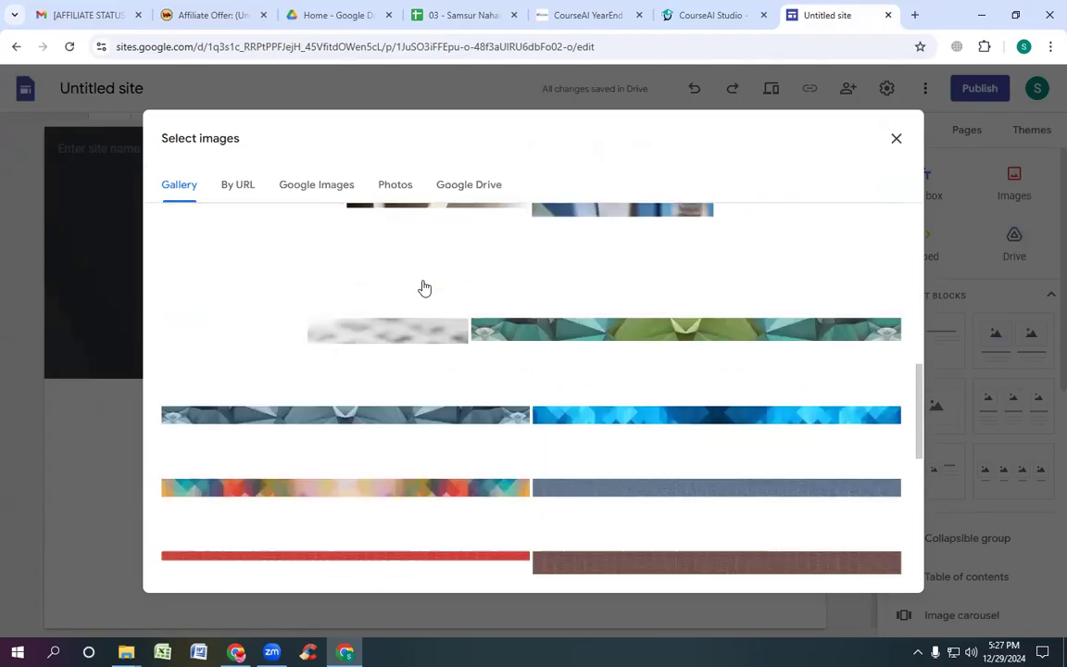
{"action": "scroll", "coordinate": [425, 289], "scroll_direction": "up", "scroll_amount": 6}
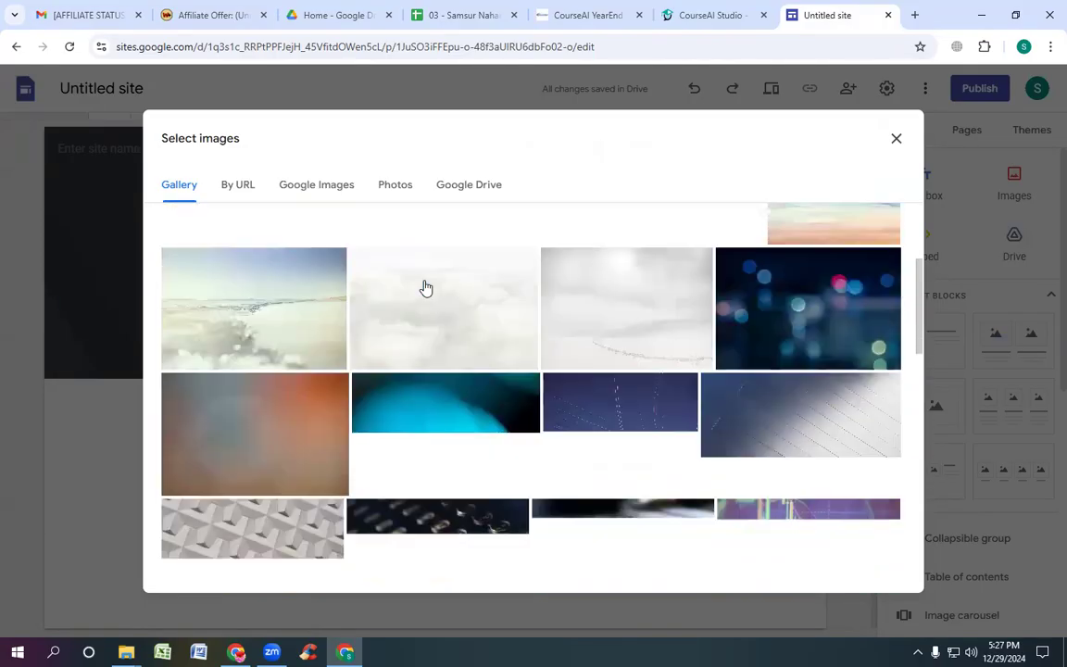
{"action": "scroll", "coordinate": [435, 334], "scroll_direction": "down", "scroll_amount": 2}
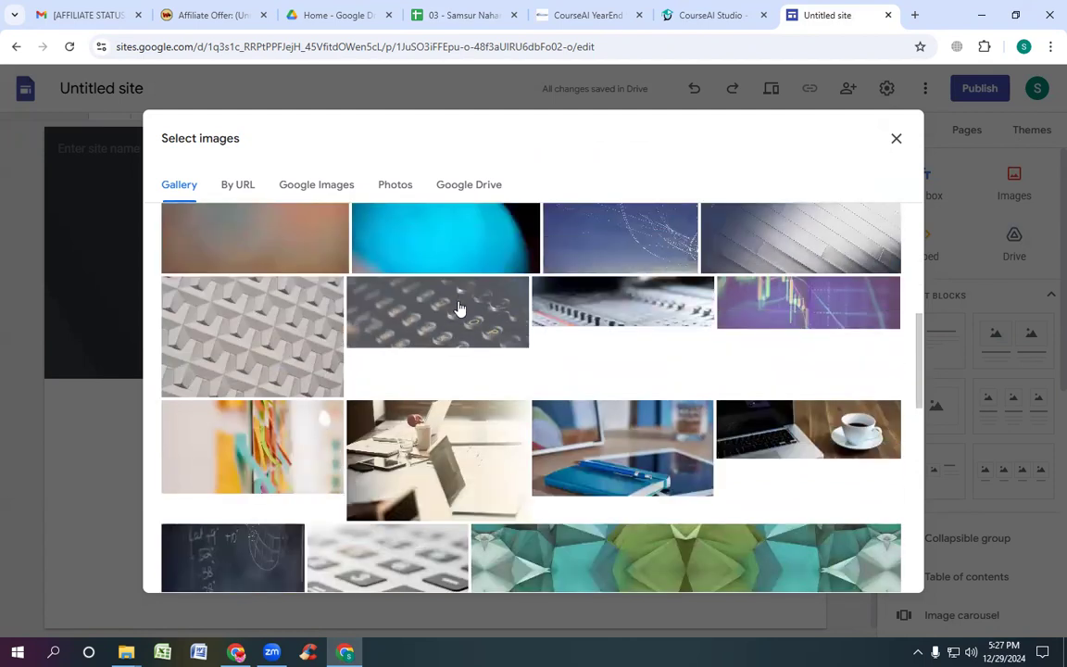
{"action": "left_click", "coordinate": [459, 302]}
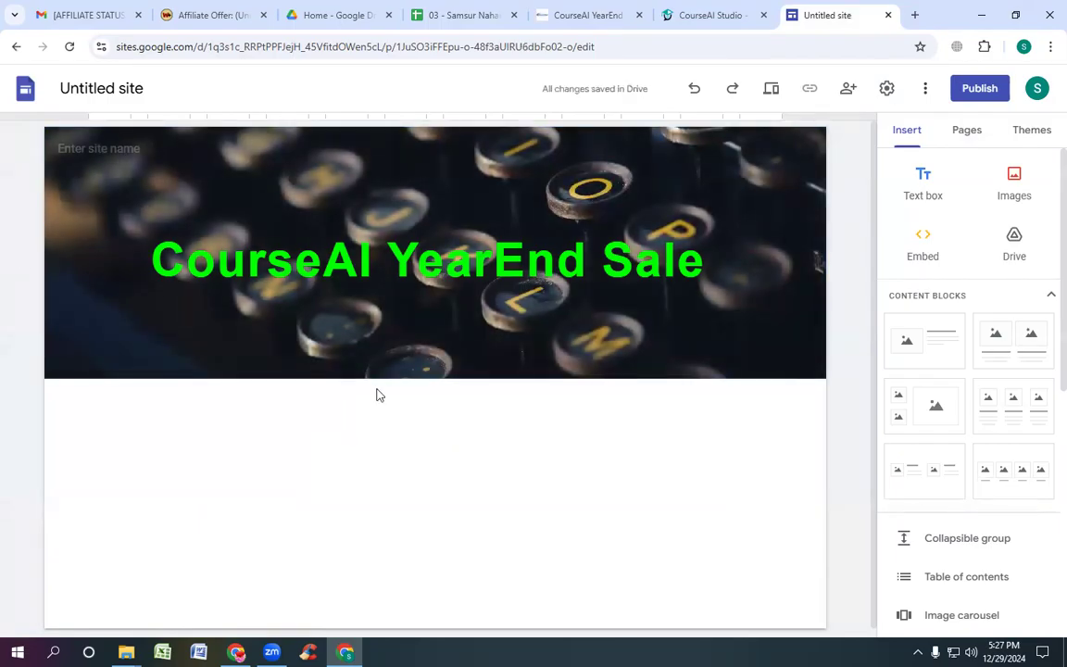
Step: Copy the page title text and use "CourseAI YearEnd Sale" as the site document's name and the site name in the header
{"action": "mouse_move", "coordinate": [394, 343]}
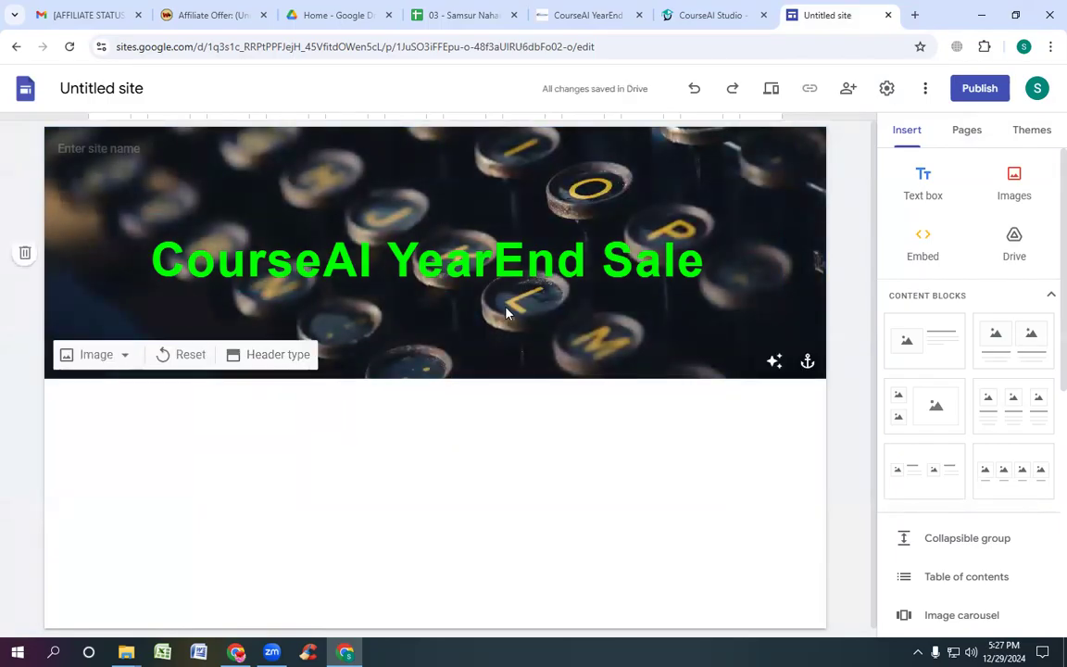
{"action": "left_click", "coordinate": [505, 273]}
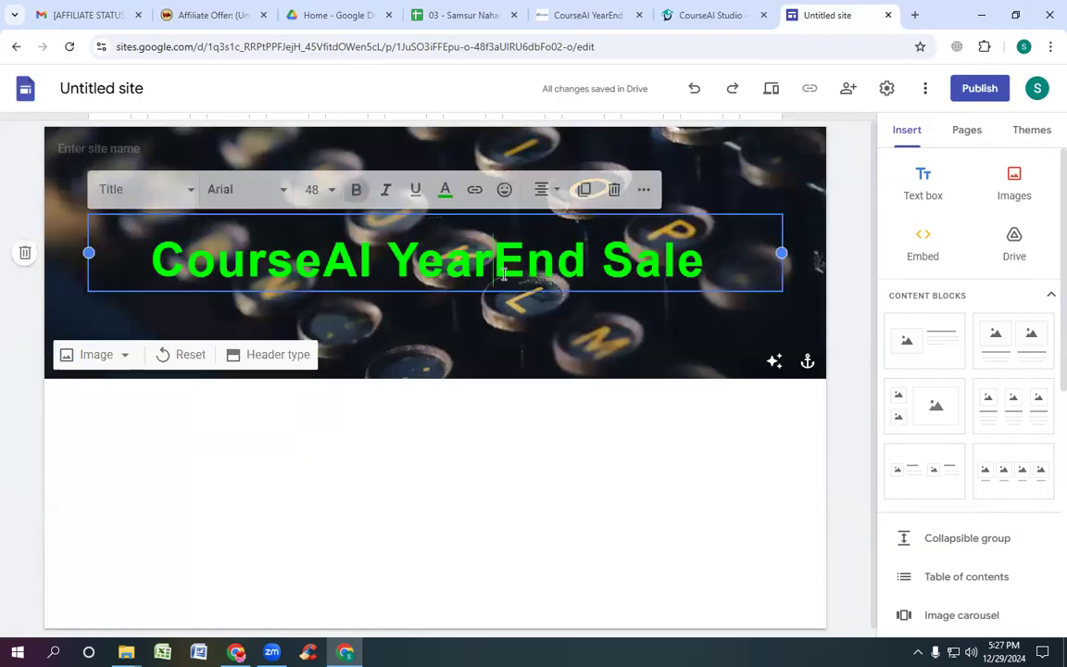
{"action": "triple_click", "coordinate": [504, 273]}
{"action": "key", "text": "ctrl+c"}
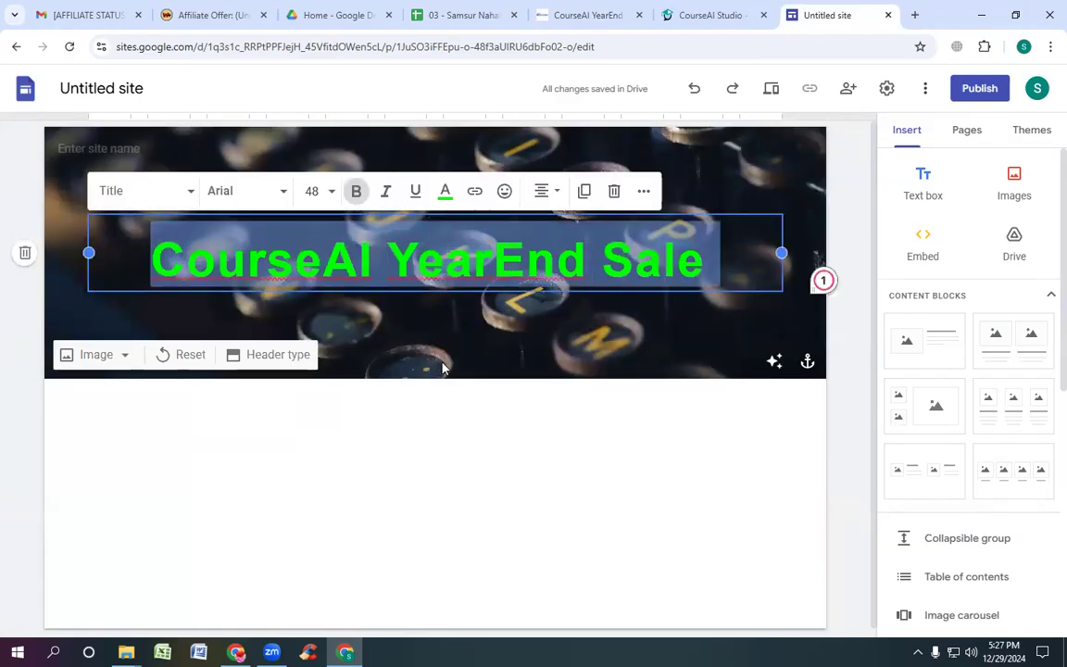
{"action": "left_click", "coordinate": [101, 89]}
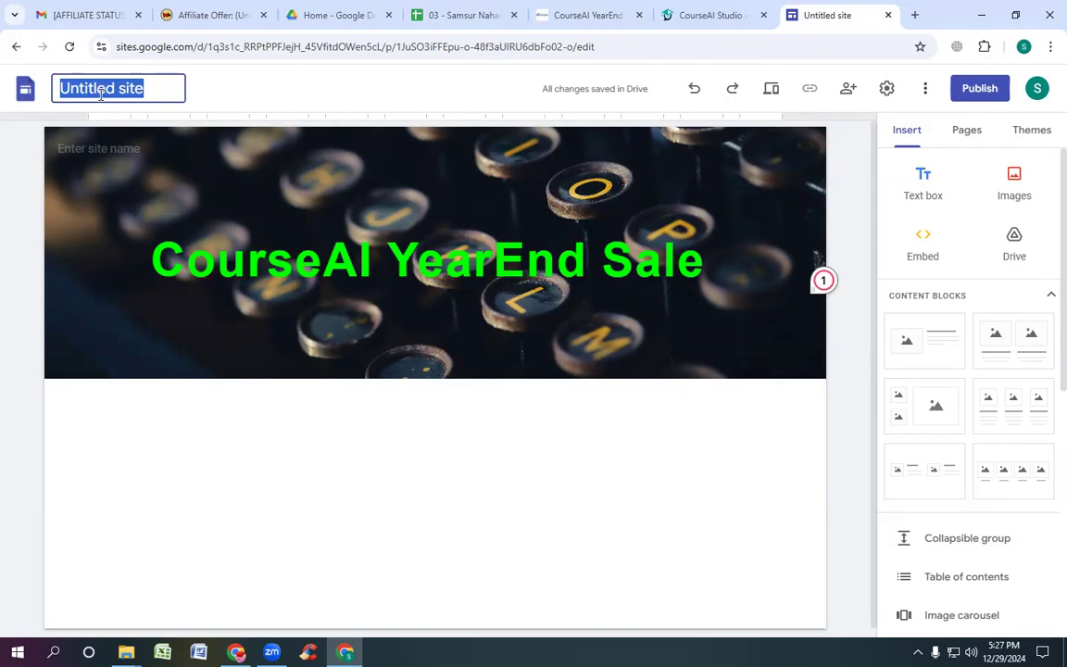
{"action": "key", "text": "ctrl+v"}
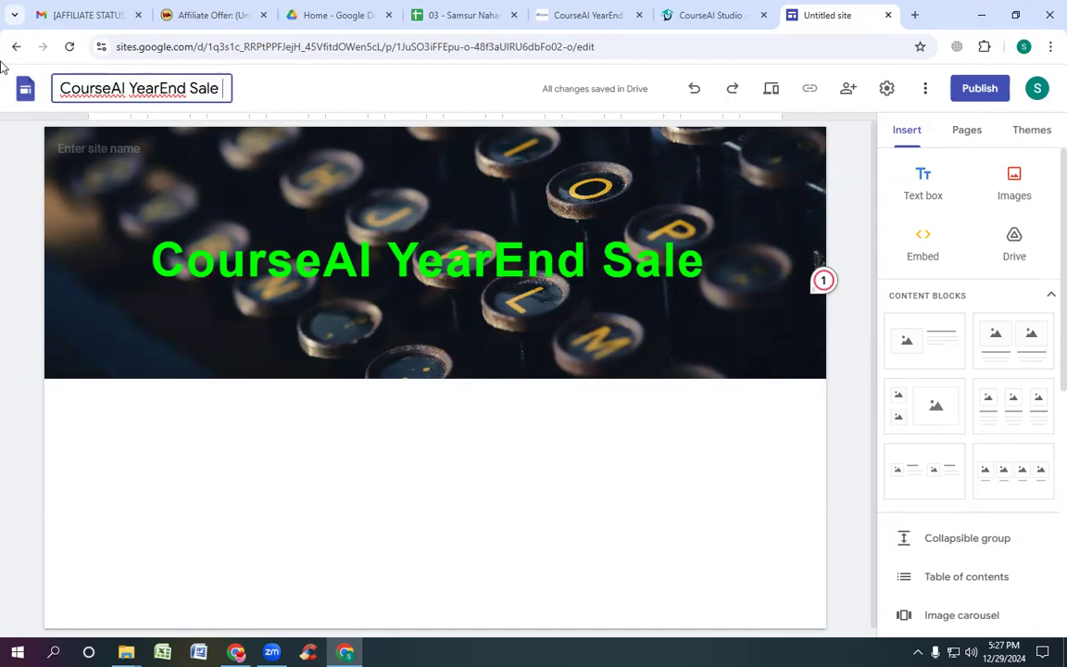
{"action": "left_click", "coordinate": [103, 146]}
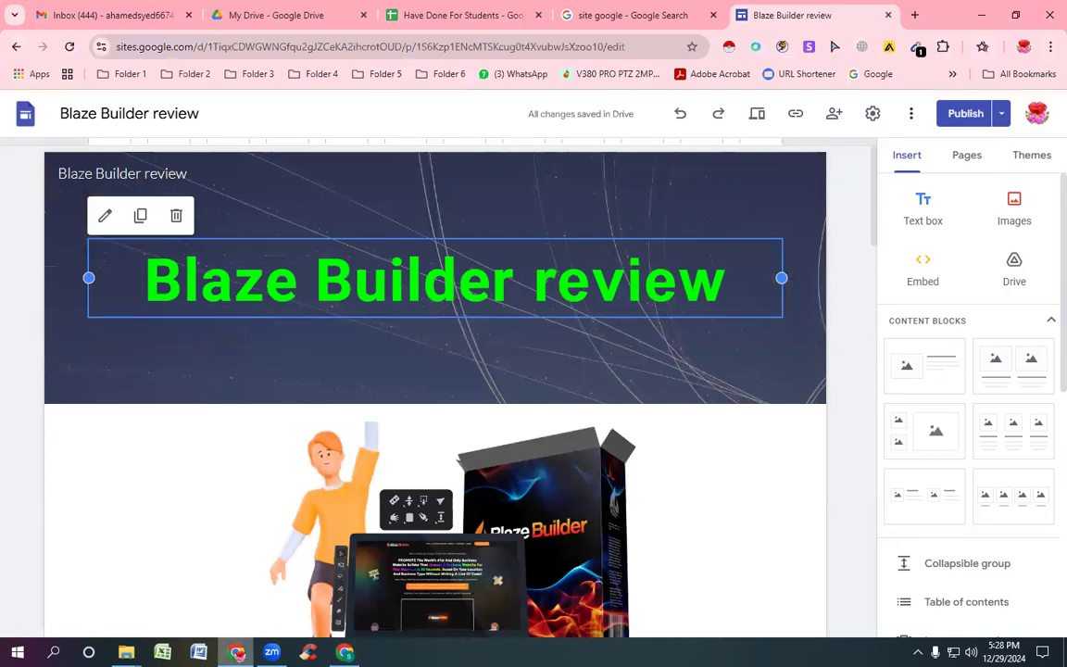
Step: Check the Blaze Builder review layout, and upload Screenshot_1 from the CourseAI Studio folder inside the Desktop's Warriorplus folder to the new site
{"action": "scroll", "coordinate": [287, 528], "scroll_direction": "down", "scroll_amount": 3}
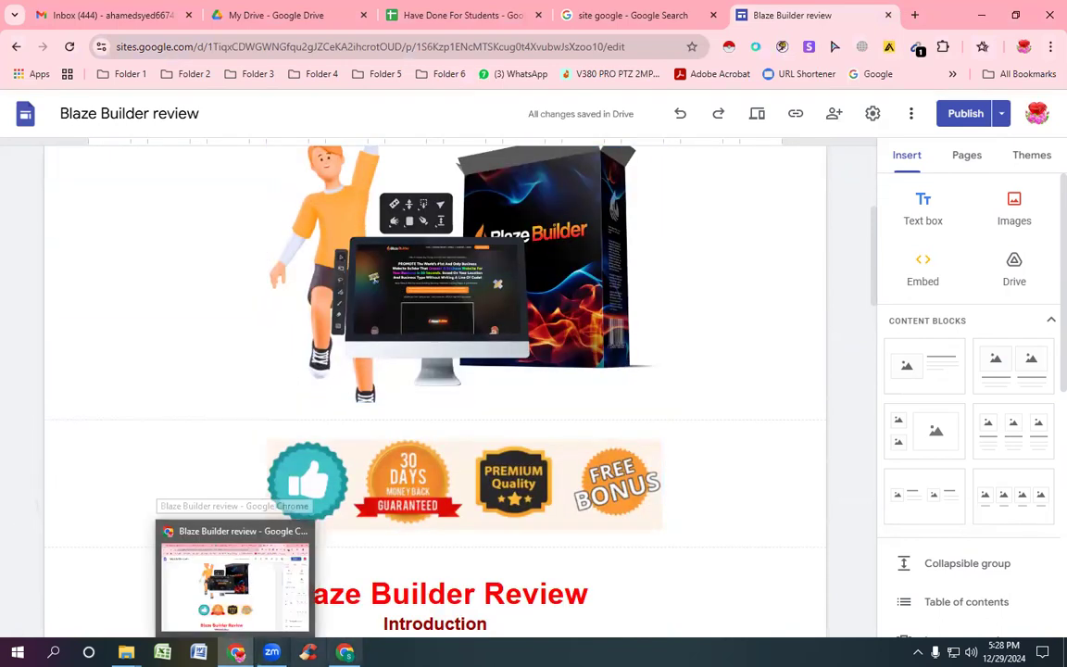
{"action": "left_click", "coordinate": [344, 652]}
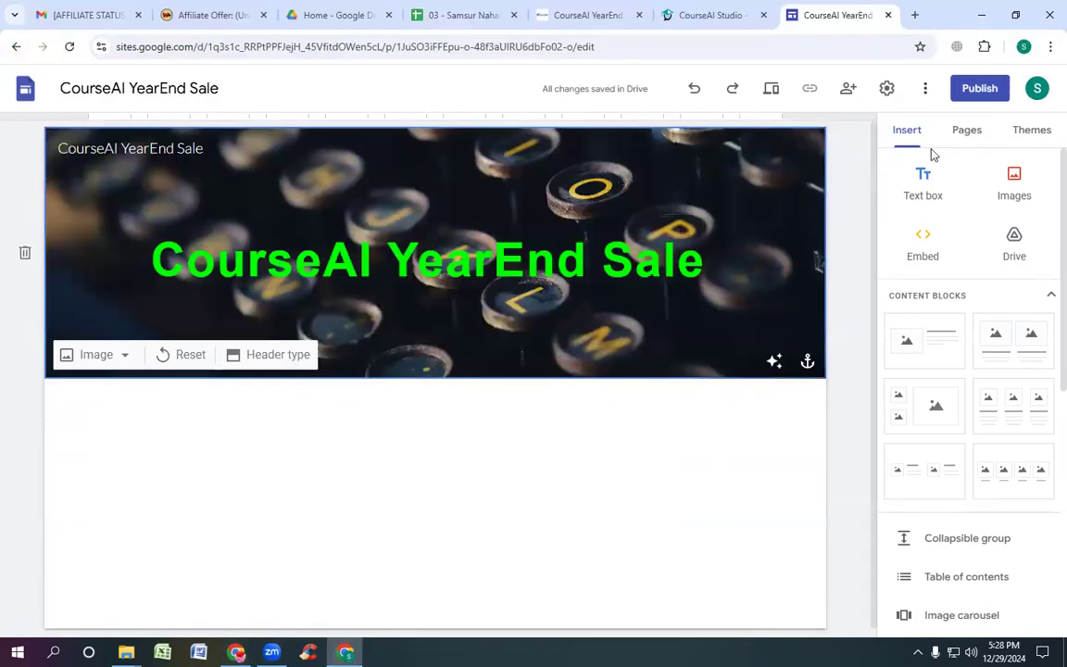
{"action": "left_click", "coordinate": [1017, 178]}
{"action": "left_click", "coordinate": [1014, 233]}
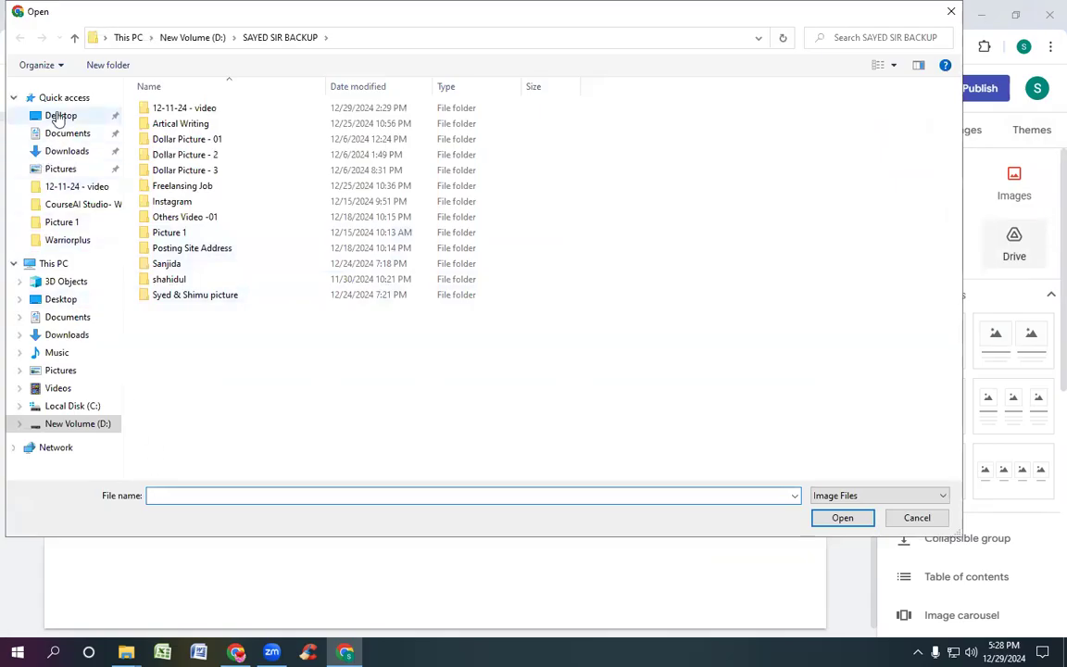
{"action": "left_click", "coordinate": [56, 115]}
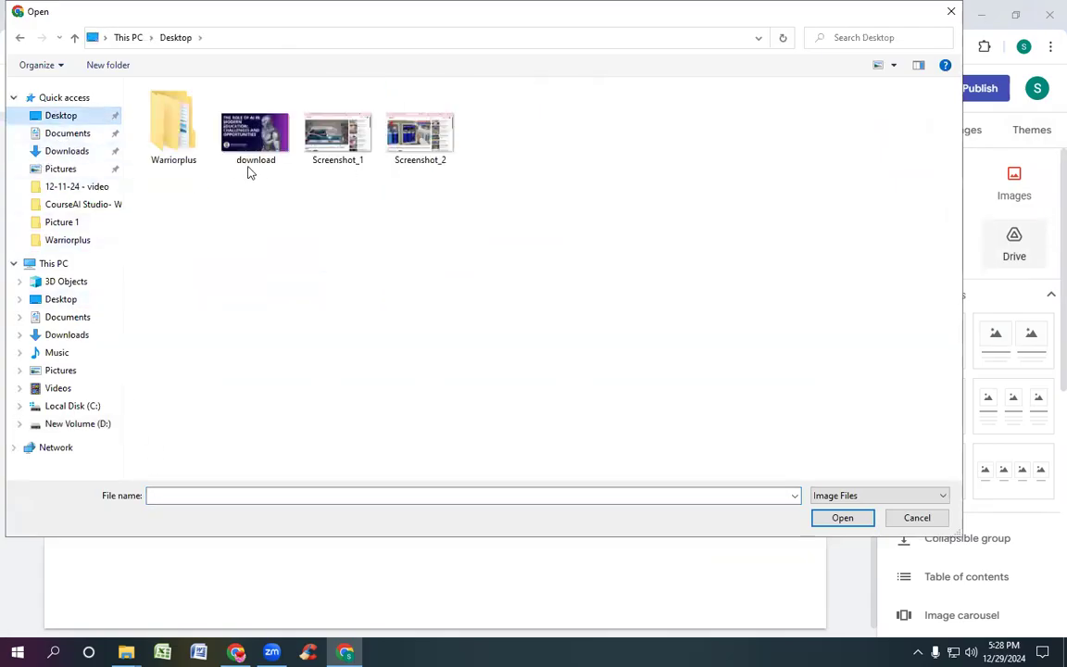
{"action": "double_click", "coordinate": [185, 140]}
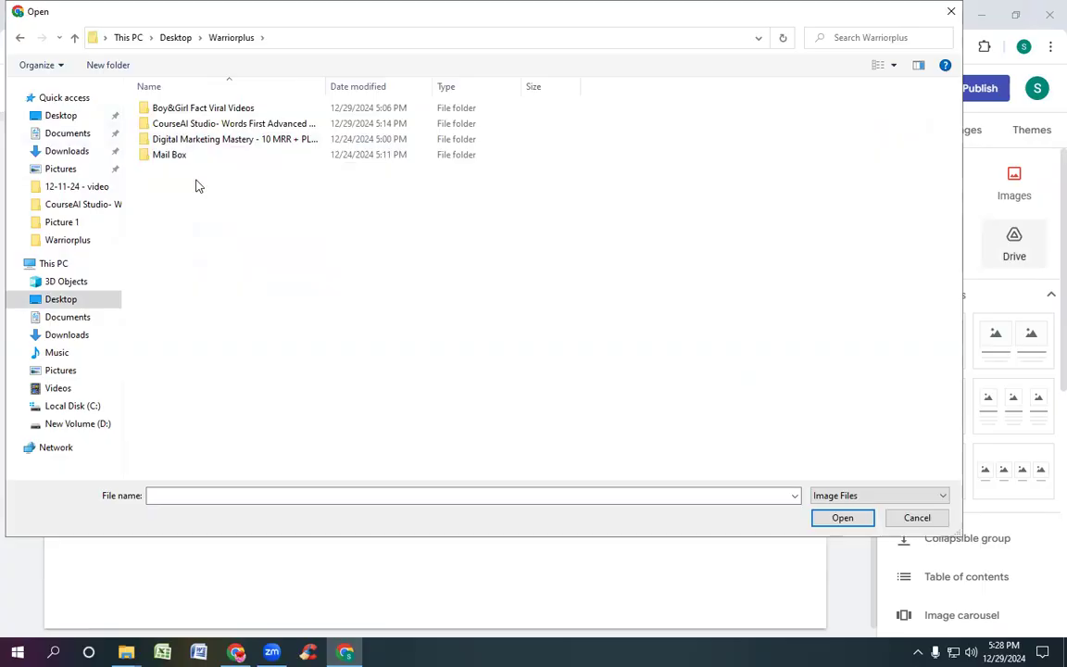
{"action": "double_click", "coordinate": [208, 125]}
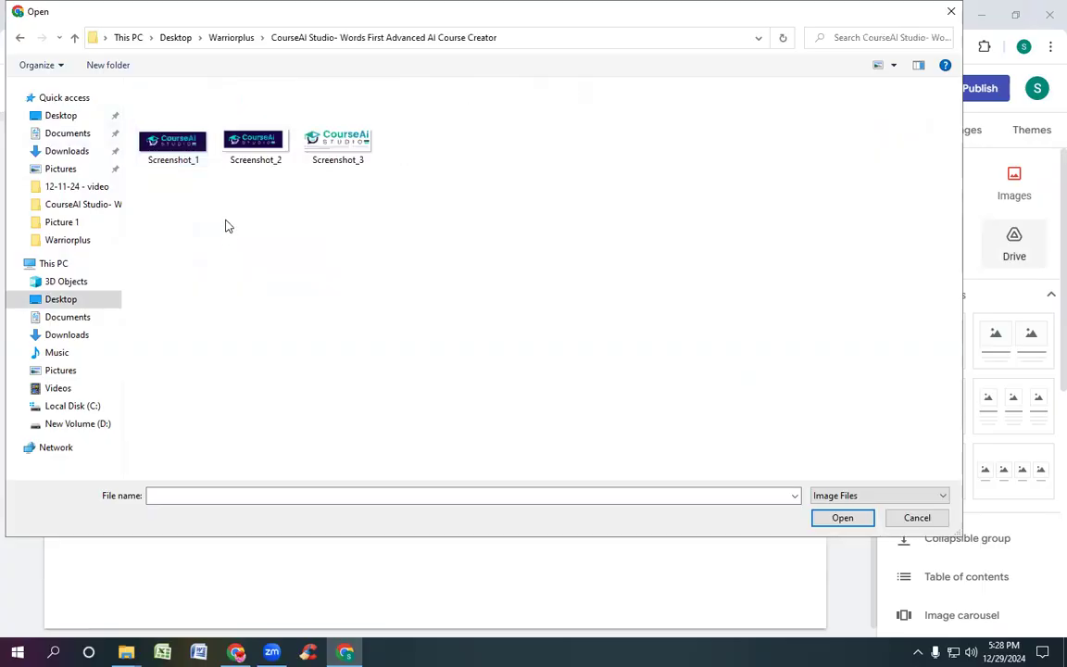
{"action": "left_click", "coordinate": [174, 153]}
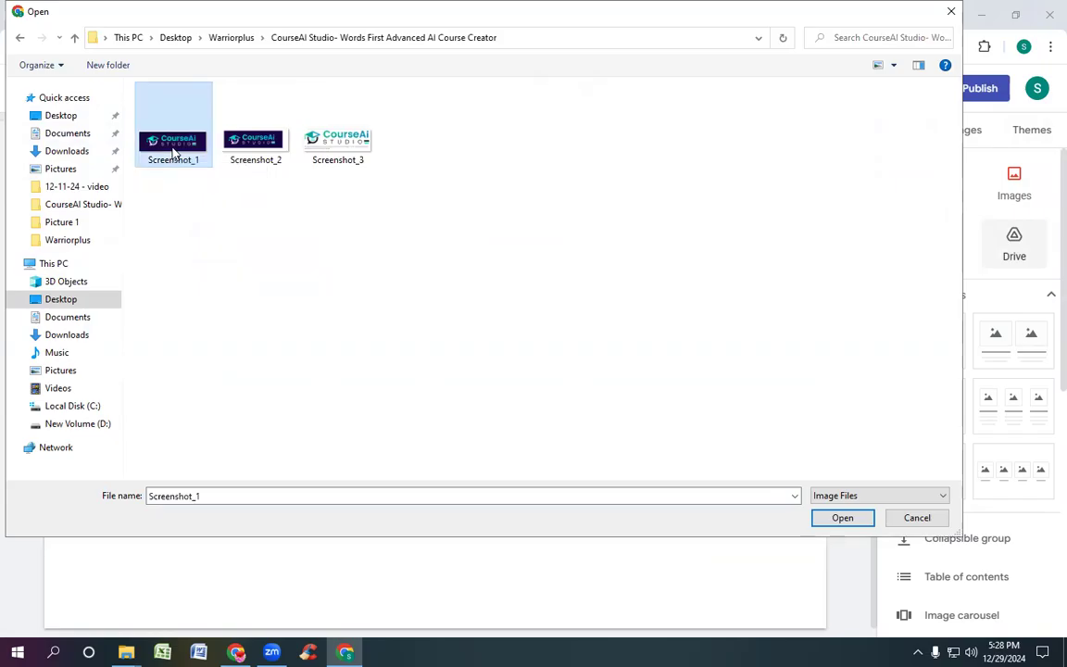
{"action": "double_click", "coordinate": [174, 154]}
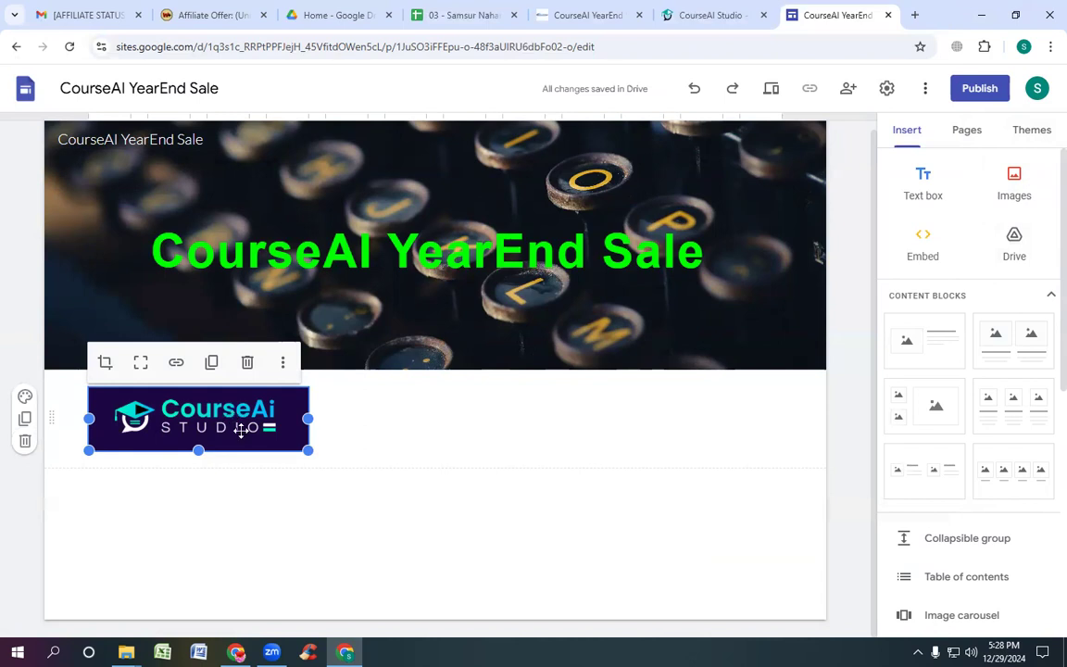
Step: Enlarge the CourseAI Studio logo image to about three quarters of the page width and centre it below the header
{"action": "left_click_drag", "start_coordinate": [309, 450], "coordinate": [372, 511]}
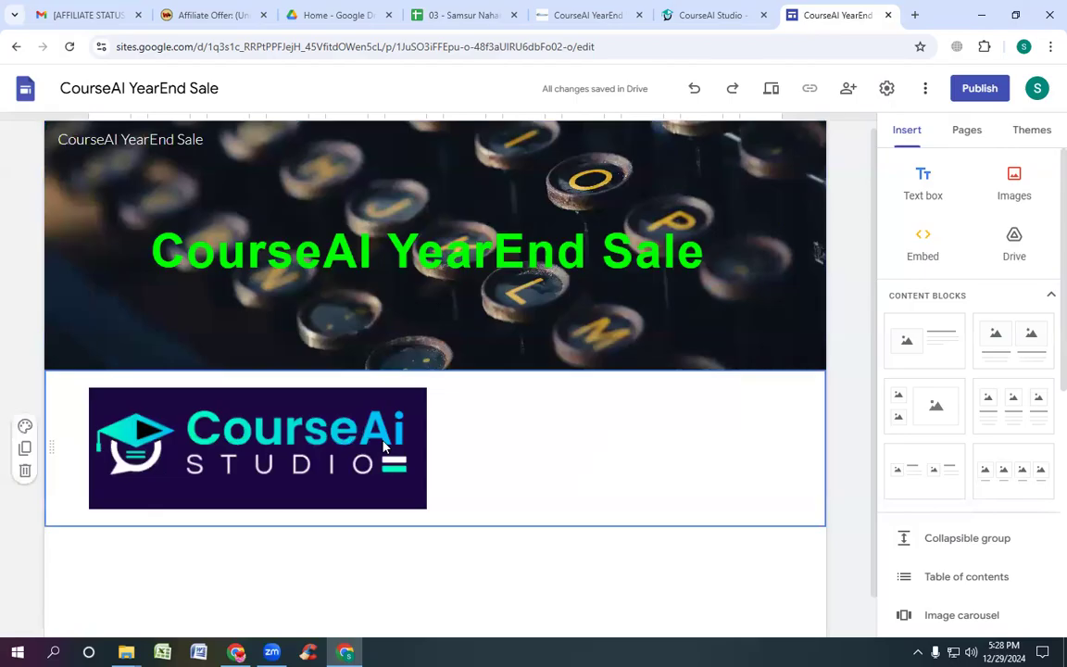
{"action": "left_click", "coordinate": [416, 477]}
{"action": "left_click_drag", "start_coordinate": [427, 509], "coordinate": [604, 567]}
{"action": "left_click_drag", "start_coordinate": [397, 479], "coordinate": [414, 460]}
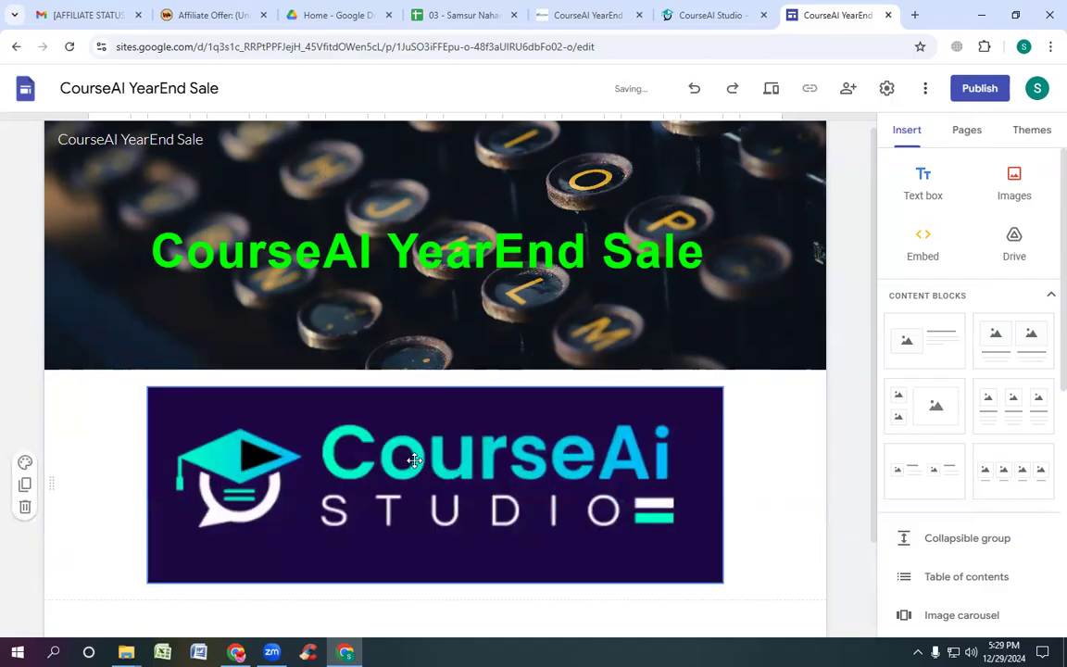
Step: Capture the four-badge strip on the Blaze Builder review page as a screenshot and save it as Screenshot_4 in PNG format in the CourseAI Studio folder
{"action": "scroll", "coordinate": [714, 424], "scroll_direction": "down", "scroll_amount": 1}
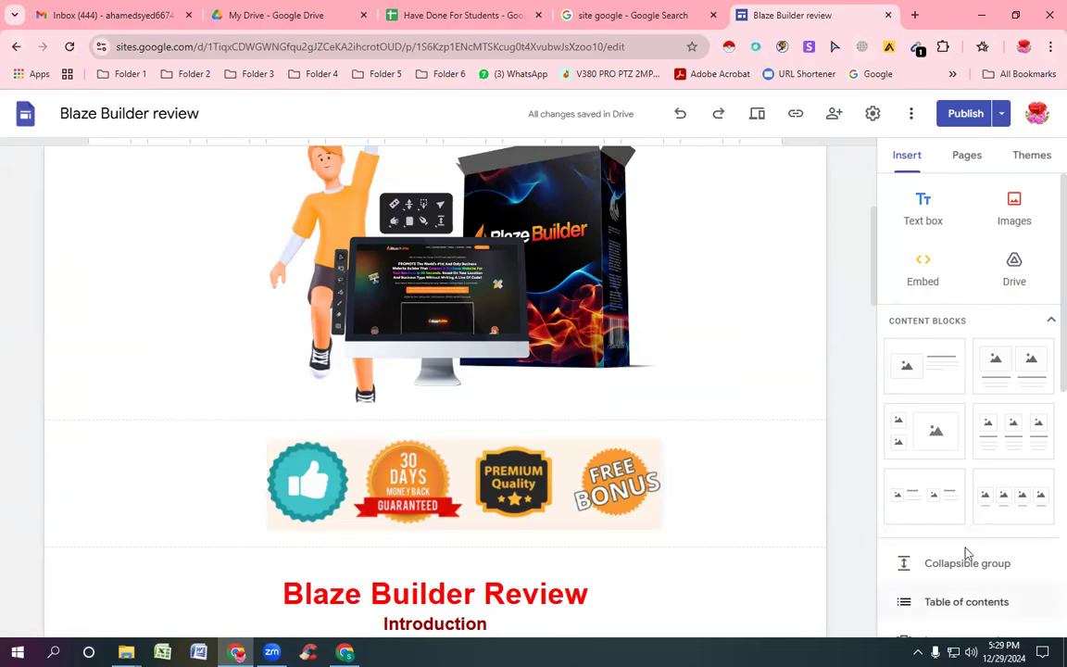
{"action": "scroll", "coordinate": [884, 495], "scroll_direction": "down", "scroll_amount": 4}
{"action": "scroll", "coordinate": [758, 500], "scroll_direction": "down", "scroll_amount": 2}
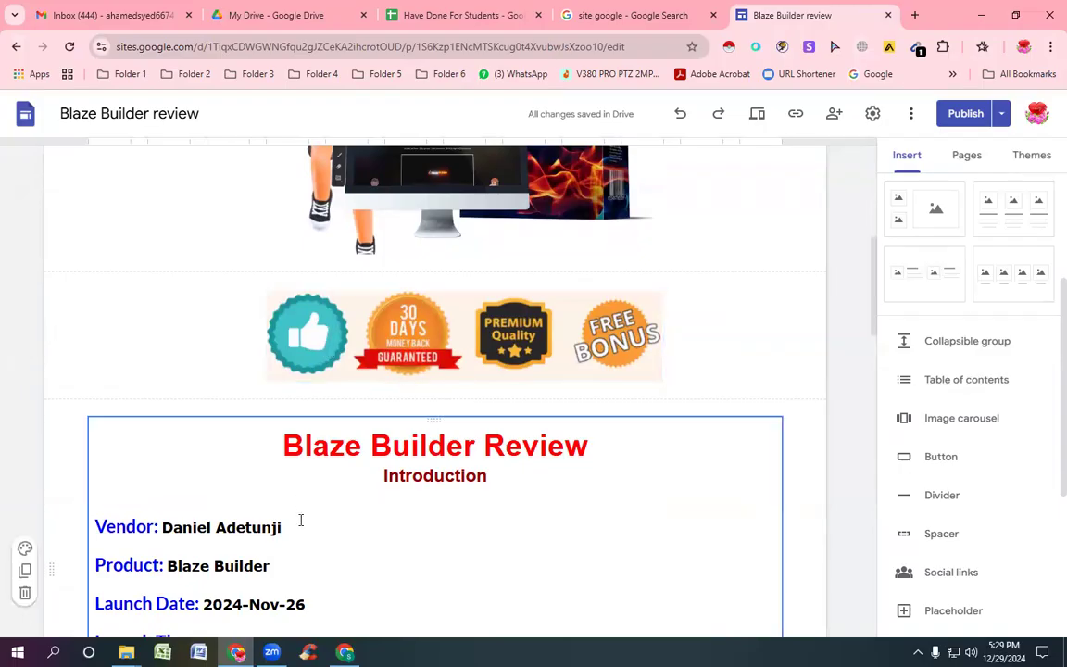
{"action": "key", "text": "Print"}
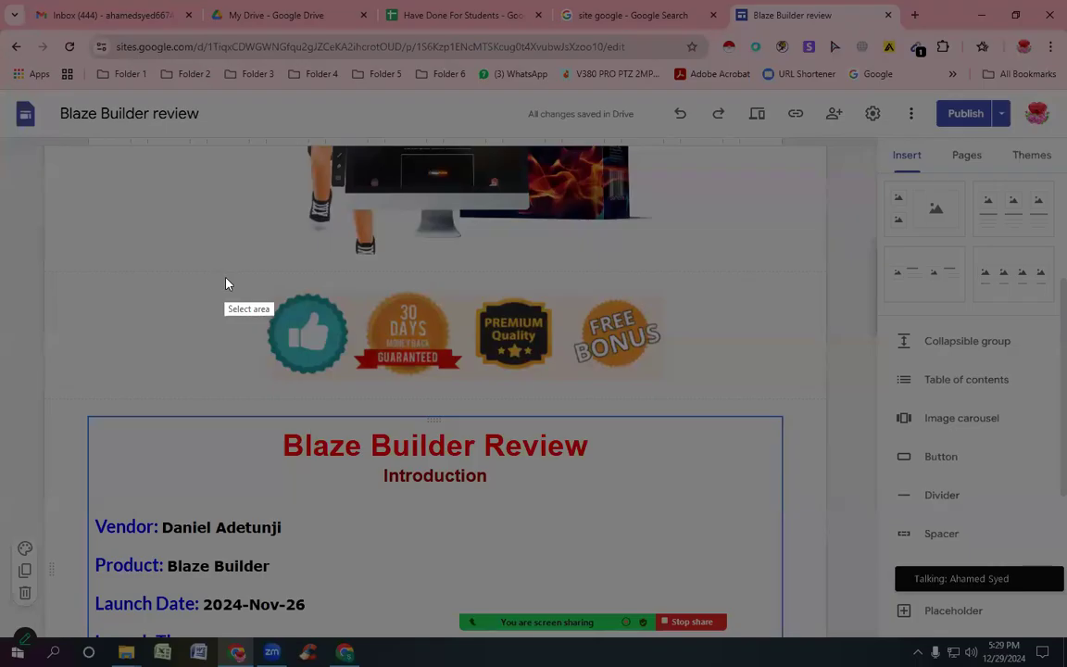
{"action": "left_click_drag", "start_coordinate": [241, 276], "coordinate": [690, 414]}
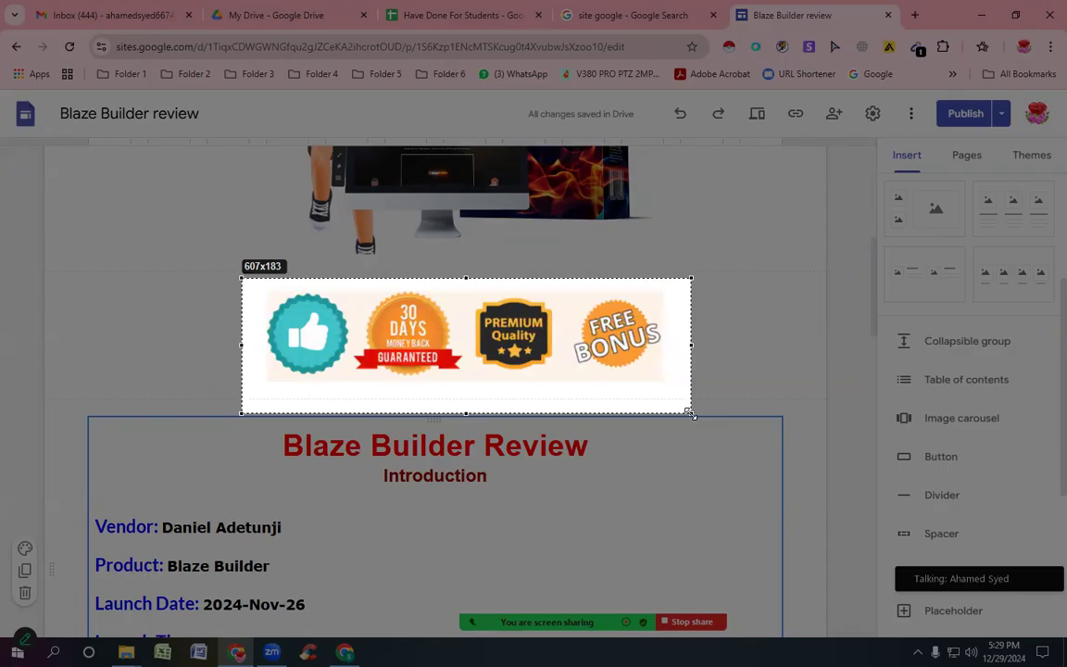
{"action": "left_click_drag", "start_coordinate": [690, 414], "coordinate": [690, 414]}
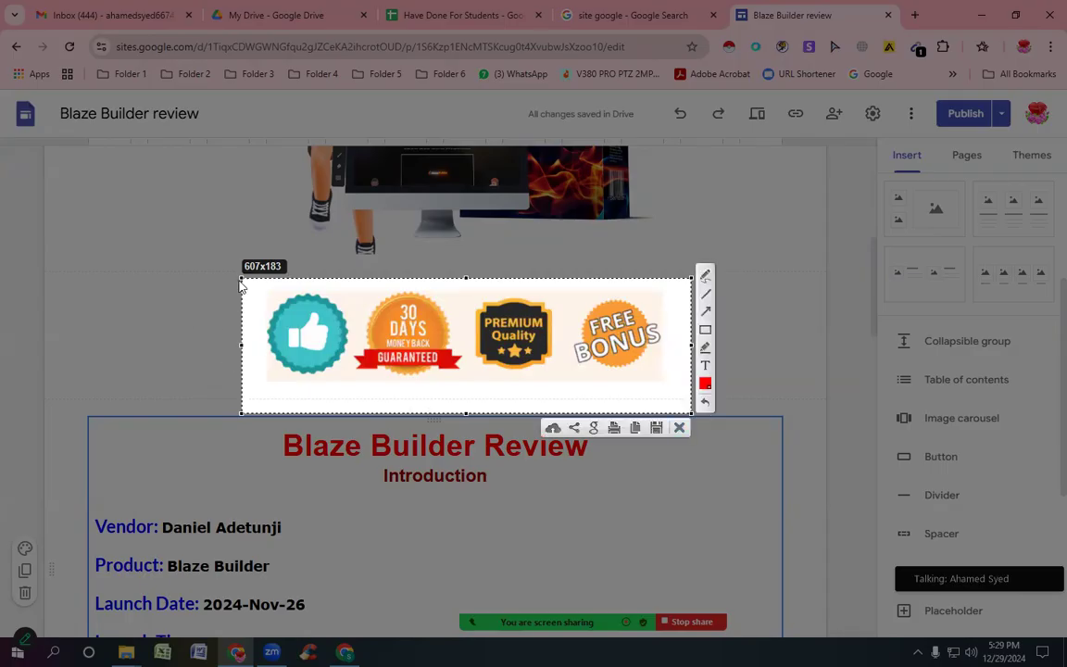
{"action": "left_click_drag", "start_coordinate": [239, 275], "coordinate": [236, 270]}
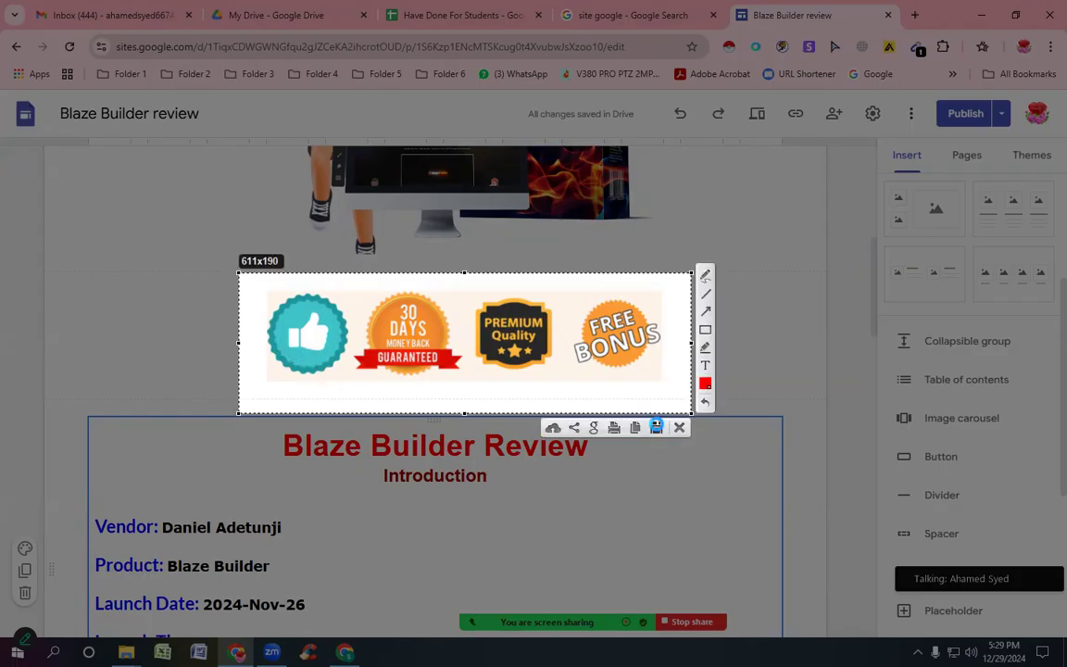
{"action": "left_click", "coordinate": [656, 428]}
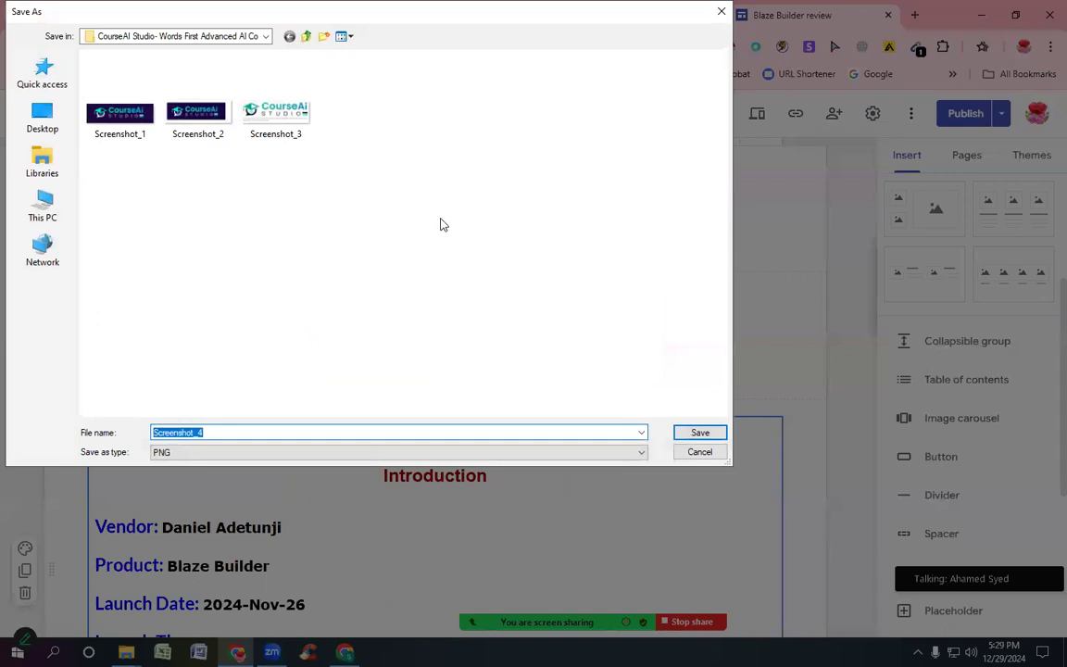
{"action": "left_click", "coordinate": [701, 433]}
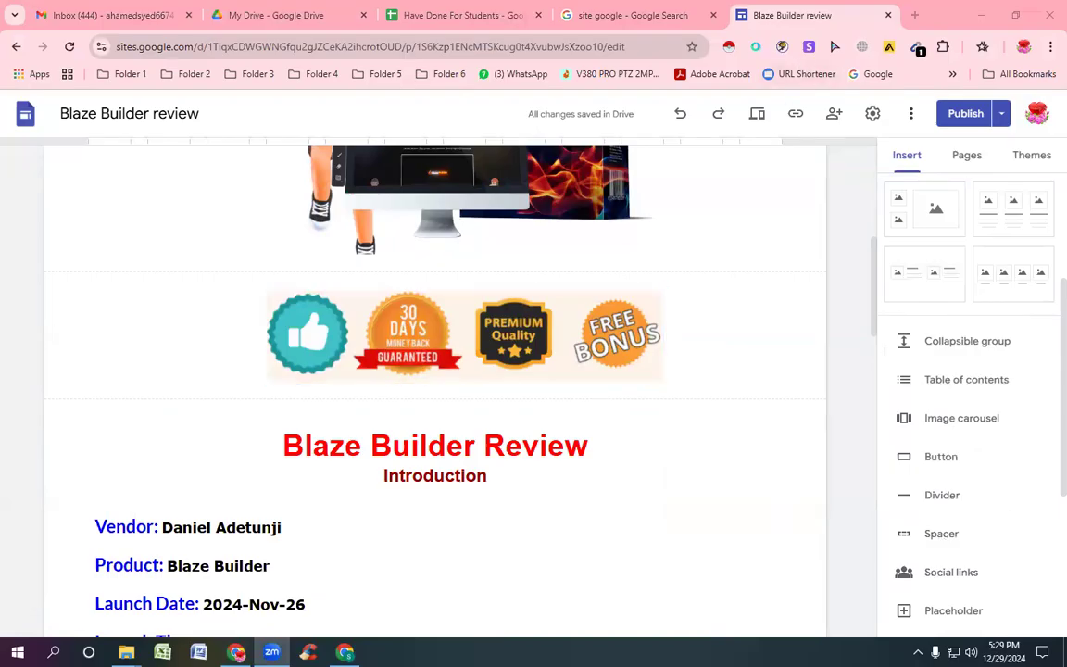
Step: Switch to the CourseAI YearEnd Sale site and upload the Screenshot_4 badge image below the CourseAI Studio logo
{"action": "key", "text": "alt+Tab"}
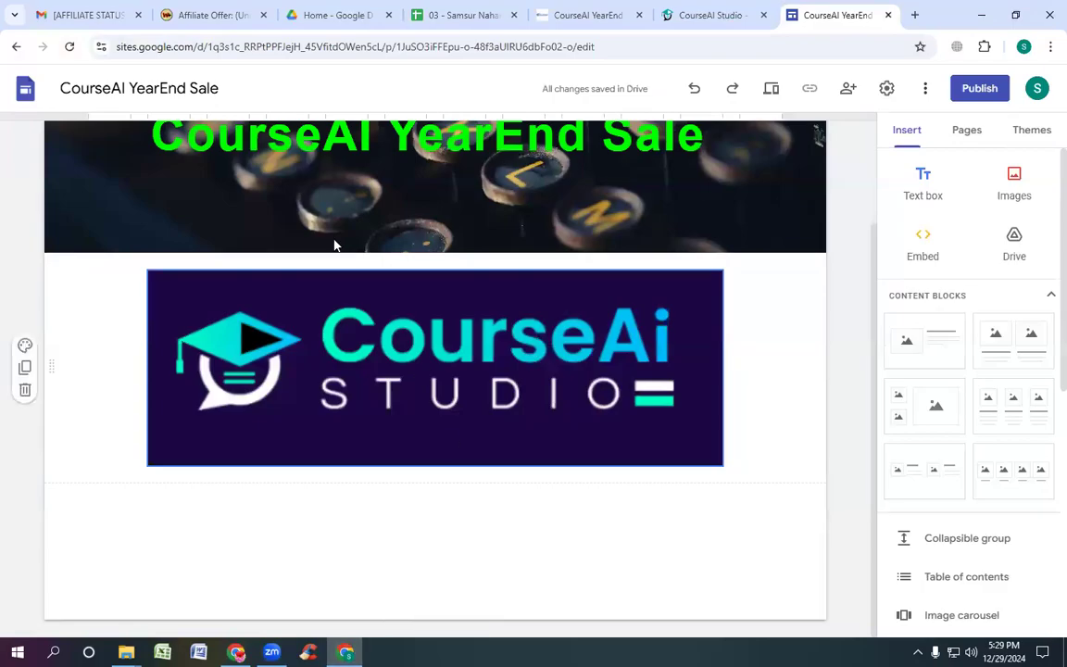
{"action": "key", "text": "alt+Tab"}
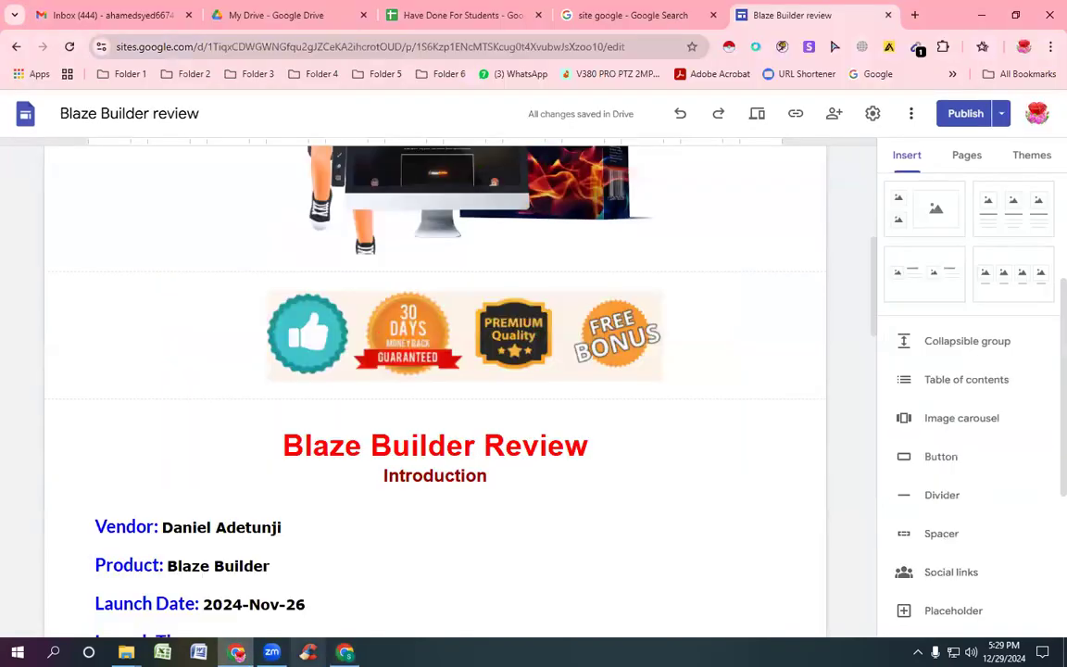
{"action": "left_click", "coordinate": [344, 652]}
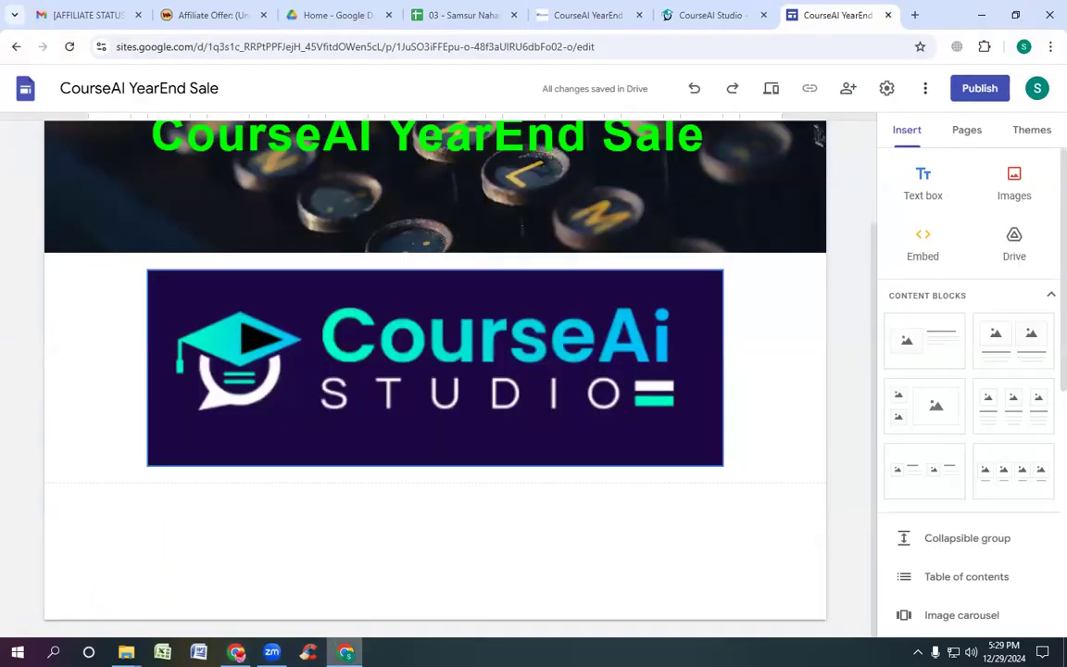
{"action": "left_click", "coordinate": [676, 350]}
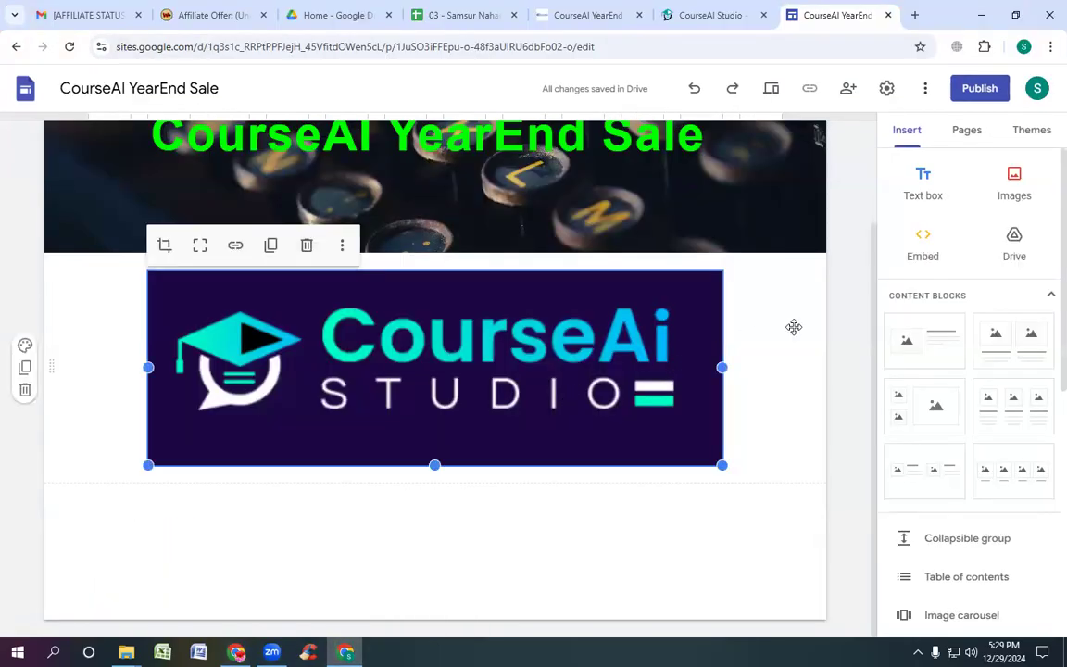
{"action": "left_click", "coordinate": [1014, 179]}
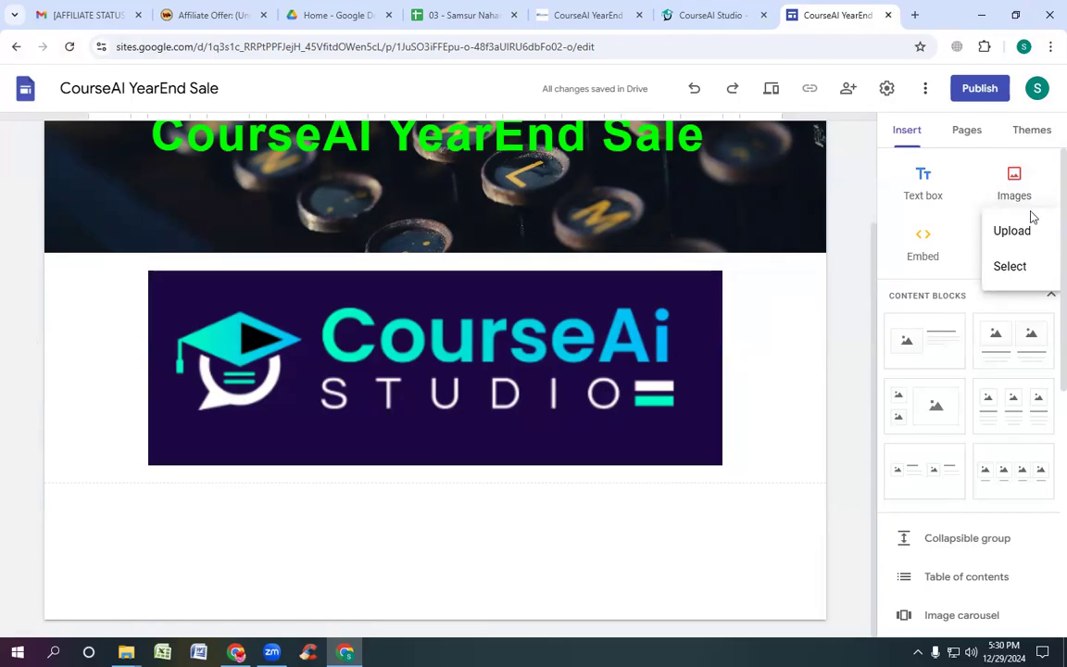
{"action": "left_click", "coordinate": [1014, 233]}
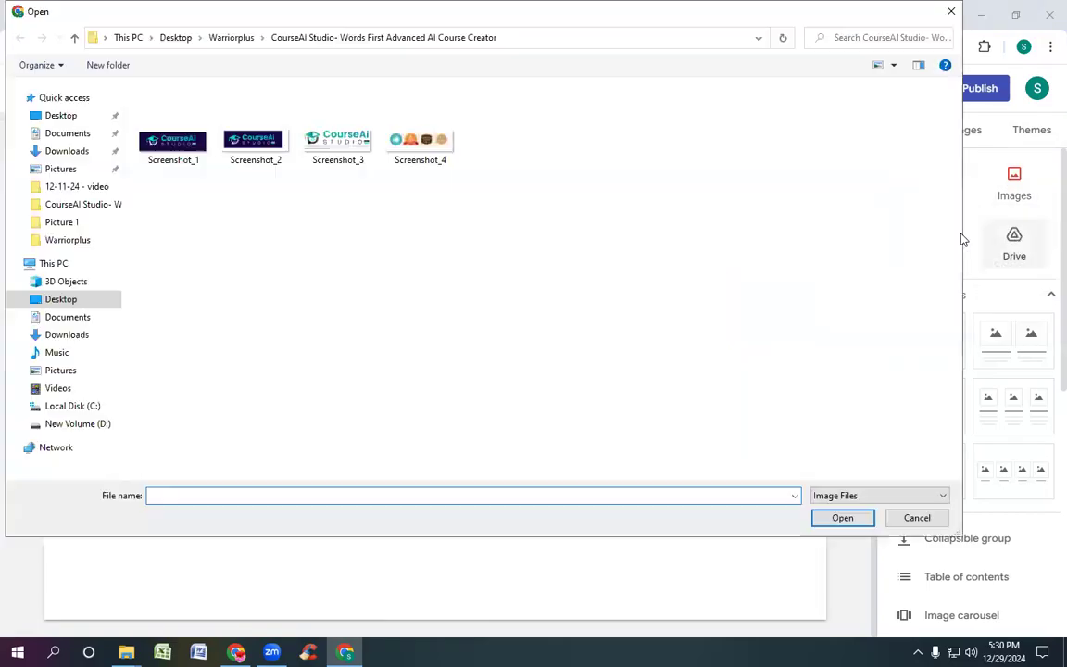
{"action": "double_click", "coordinate": [417, 142]}
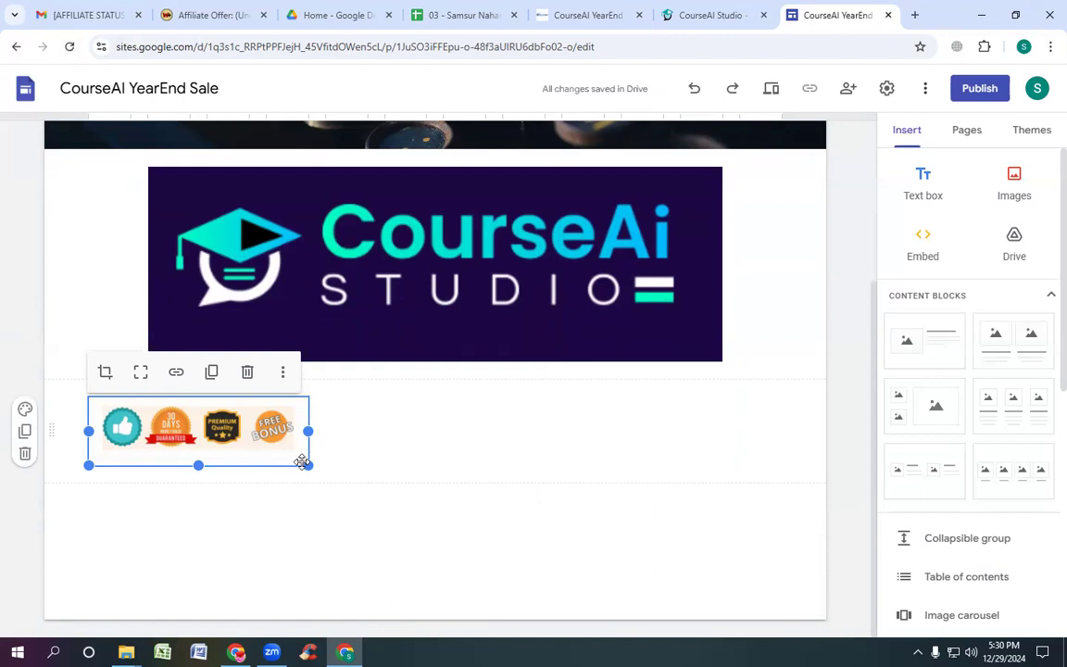
Step: Enlarge the badge strip image to about three fifths of the page width and centre it below the logo
{"action": "left_click_drag", "start_coordinate": [308, 465], "coordinate": [595, 546]}
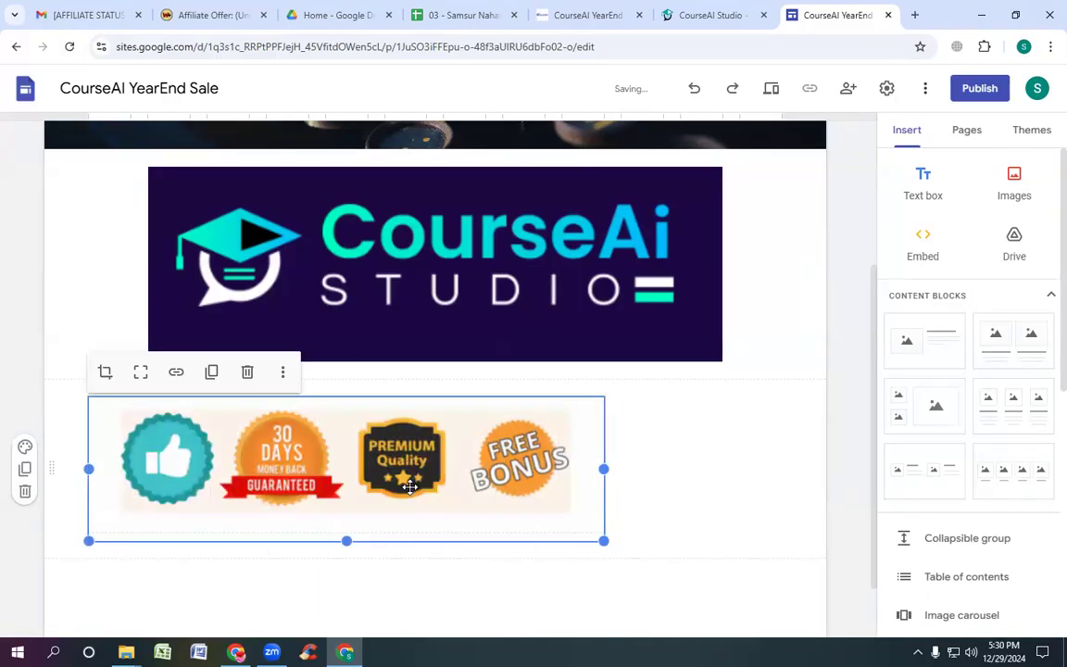
{"action": "left_click_drag", "start_coordinate": [366, 433], "coordinate": [445, 465]}
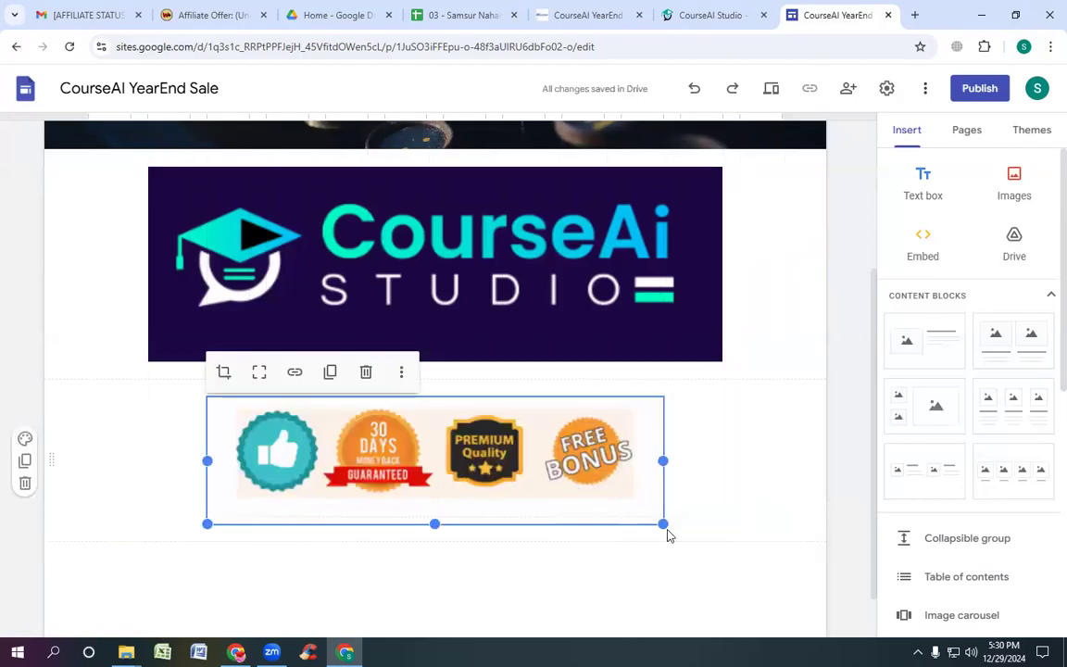
{"action": "left_click_drag", "start_coordinate": [668, 528], "coordinate": [727, 567]}
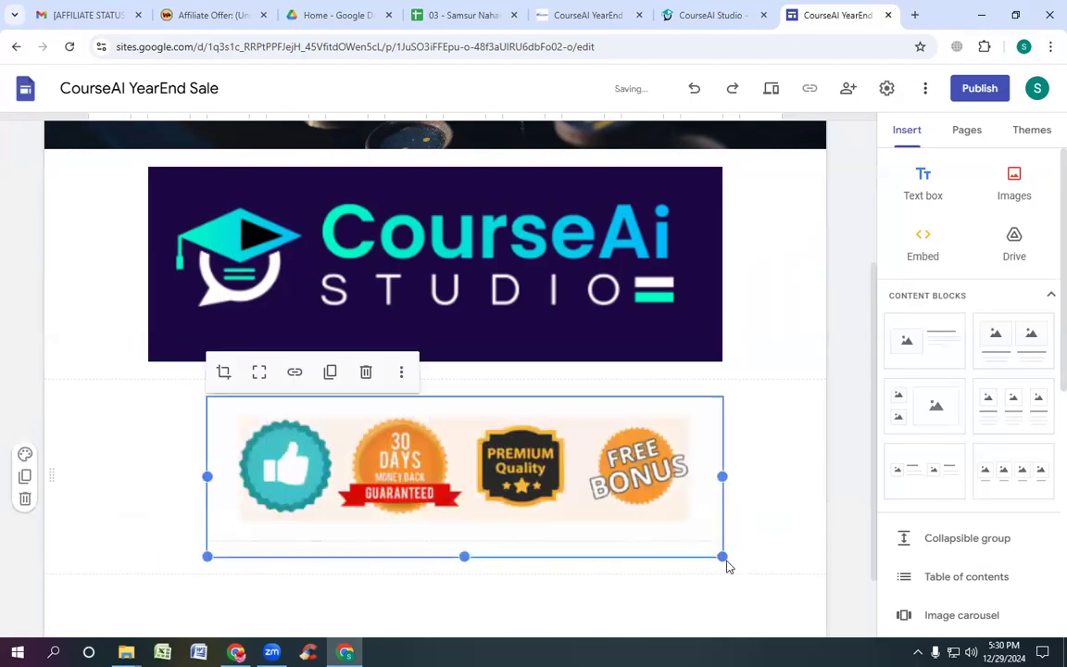
{"action": "left_click", "coordinate": [770, 497]}
{"action": "left_click_drag", "start_coordinate": [455, 472], "coordinate": [446, 469]}
{"action": "left_click", "coordinate": [693, 488]}
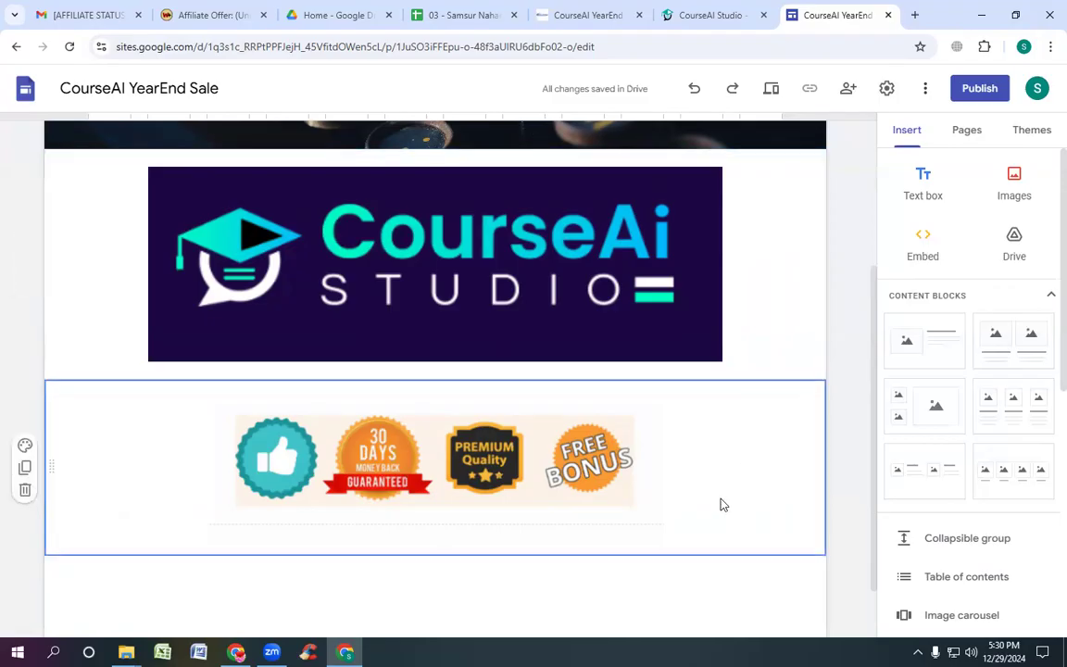
{"action": "scroll", "coordinate": [697, 422], "scroll_direction": "down", "scroll_amount": 1}
{"action": "scroll", "coordinate": [700, 407], "scroll_direction": "up", "scroll_amount": 2}
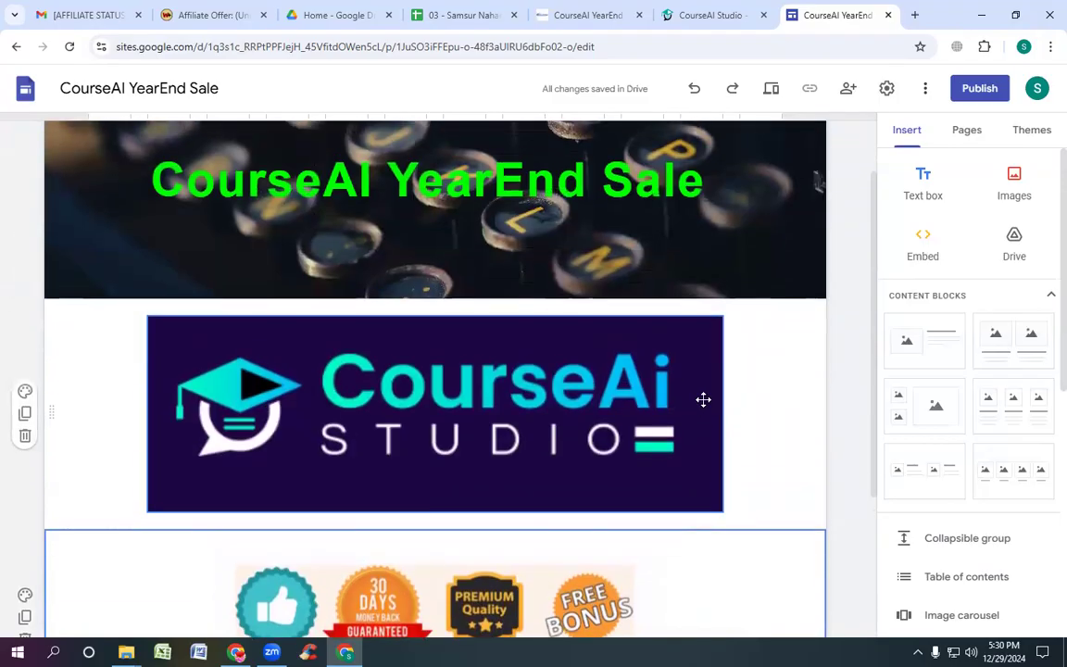
{"action": "scroll", "coordinate": [702, 398], "scroll_direction": "down", "scroll_amount": 2}
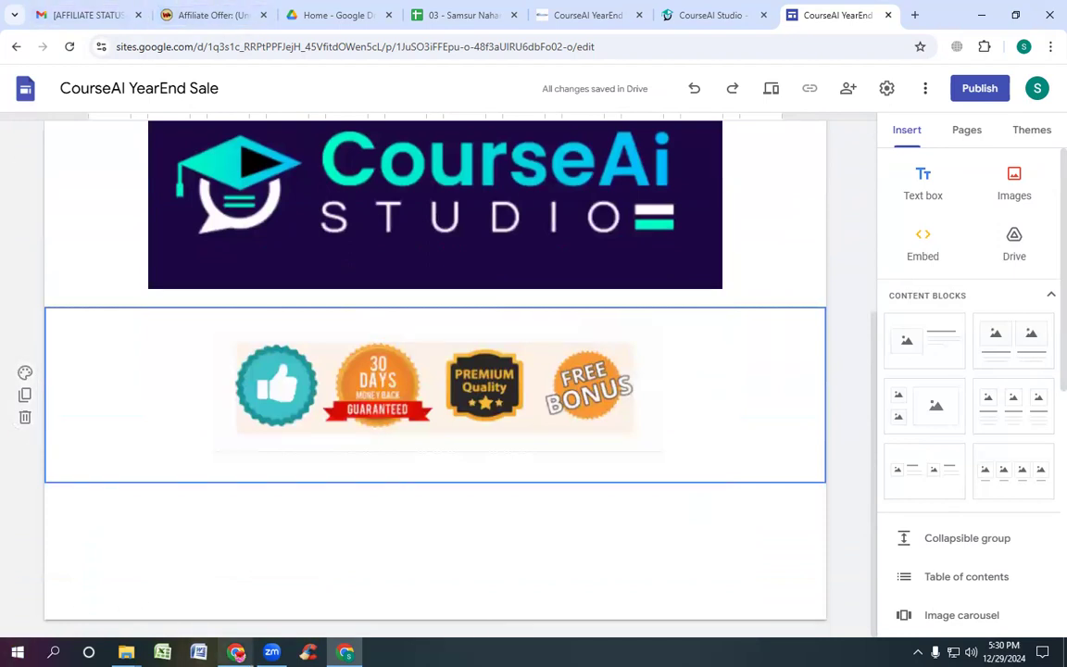
Step: Examine the text sections below the badges on the Blaze Builder review page, from the introduction to the end of the page
{"action": "left_click", "coordinate": [236, 652]}
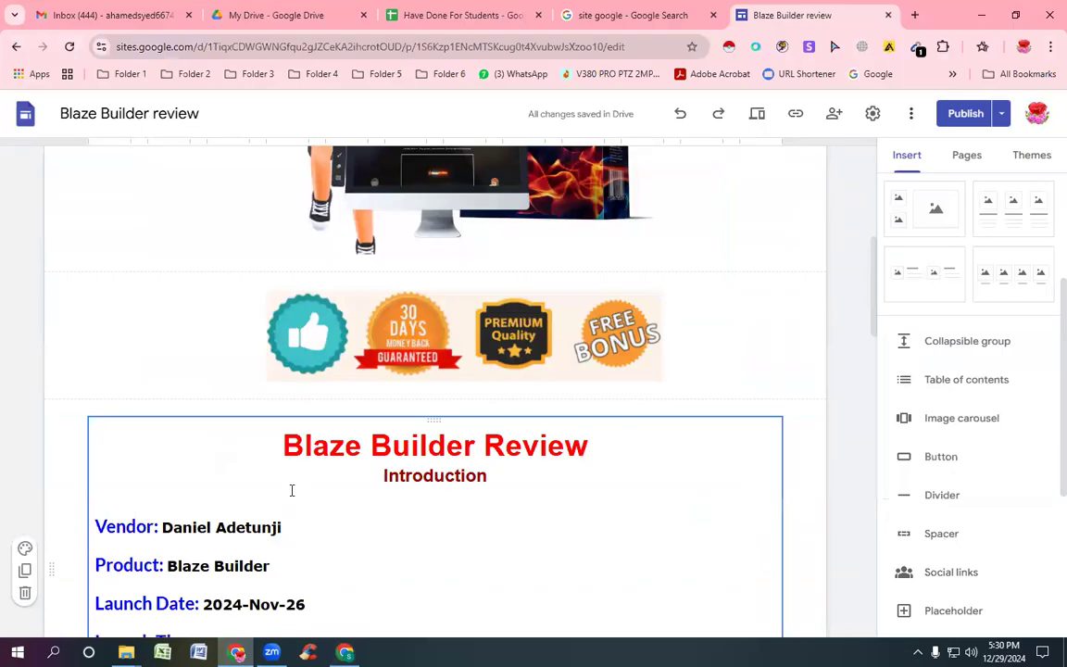
{"action": "scroll", "coordinate": [295, 481], "scroll_direction": "down", "scroll_amount": 2}
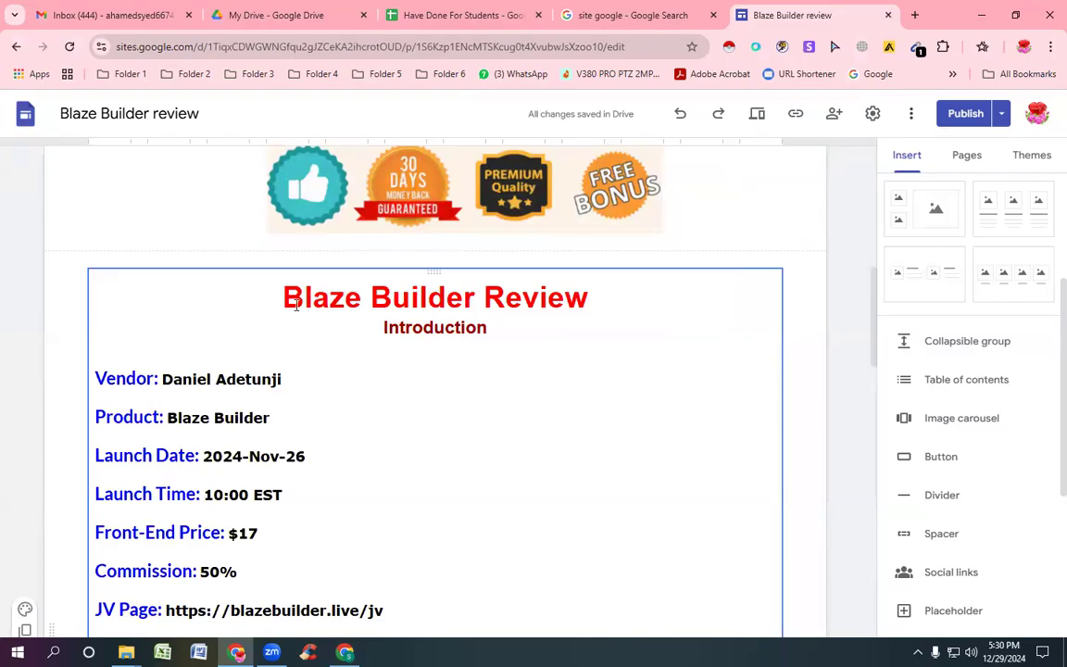
{"action": "scroll", "coordinate": [296, 306], "scroll_direction": "down", "scroll_amount": 7}
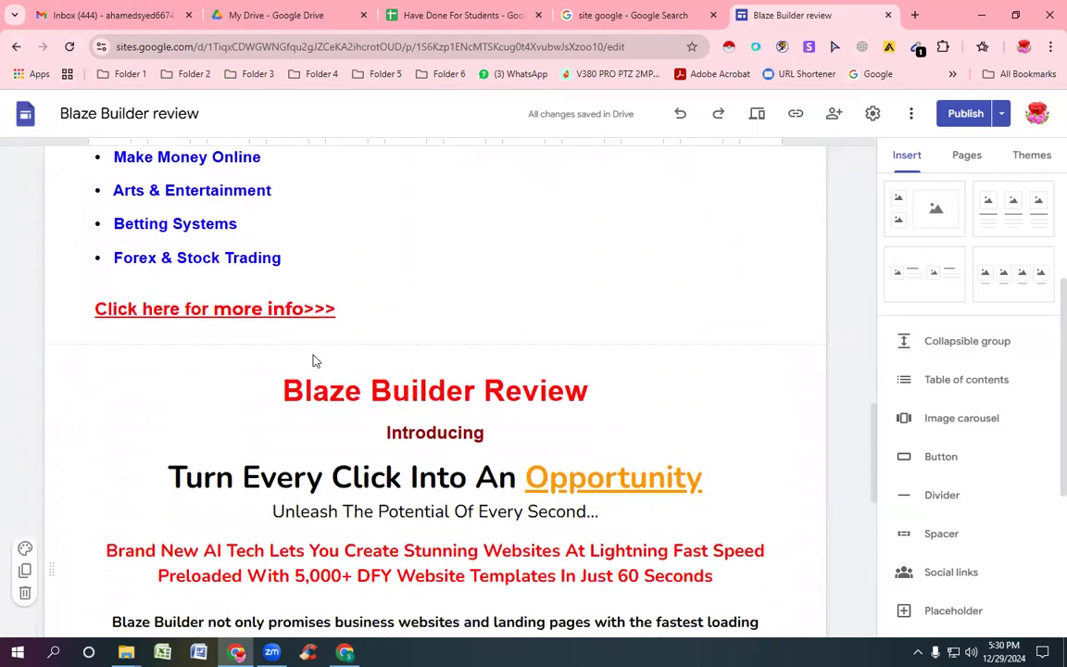
{"action": "scroll", "coordinate": [314, 335], "scroll_direction": "down", "scroll_amount": 4}
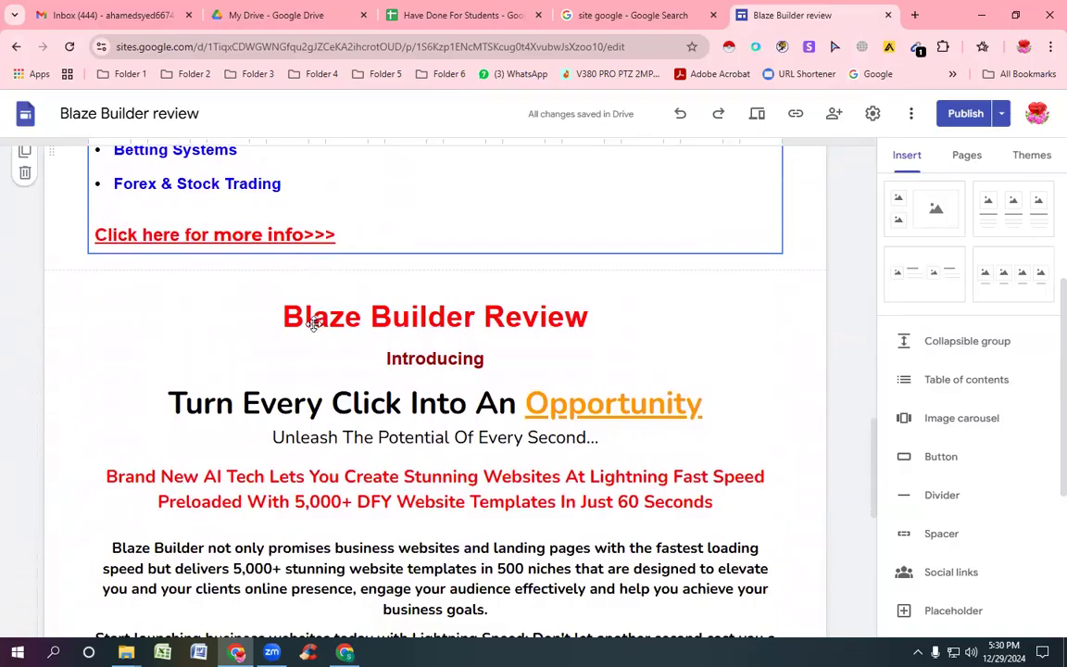
{"action": "scroll", "coordinate": [314, 328], "scroll_direction": "down", "scroll_amount": 5}
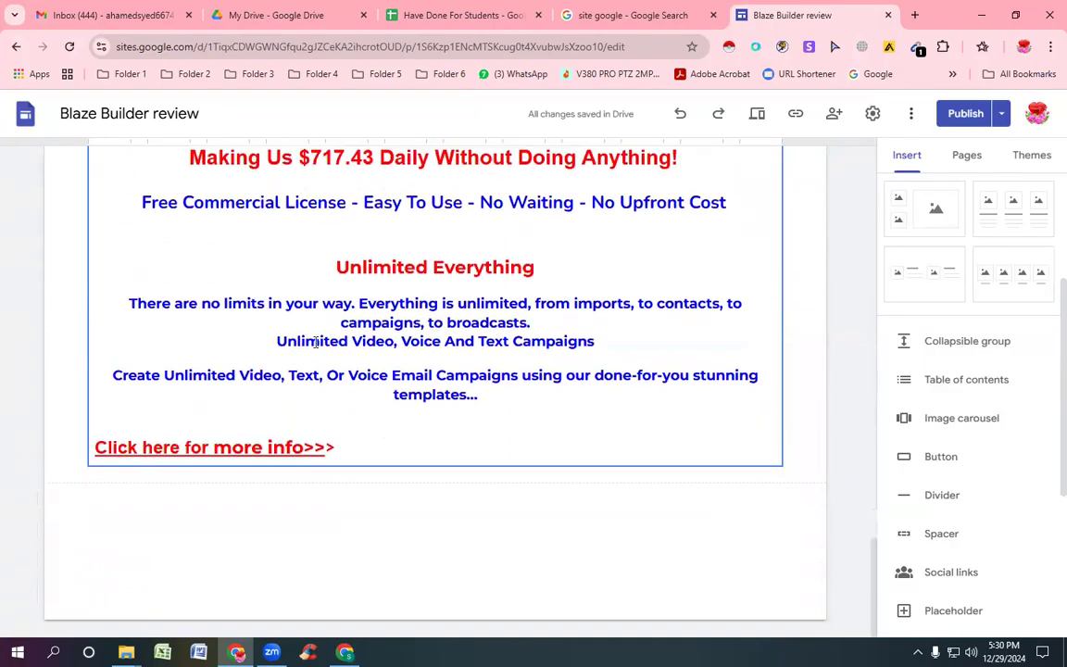
{"action": "scroll", "coordinate": [315, 343], "scroll_direction": "up", "scroll_amount": 10}
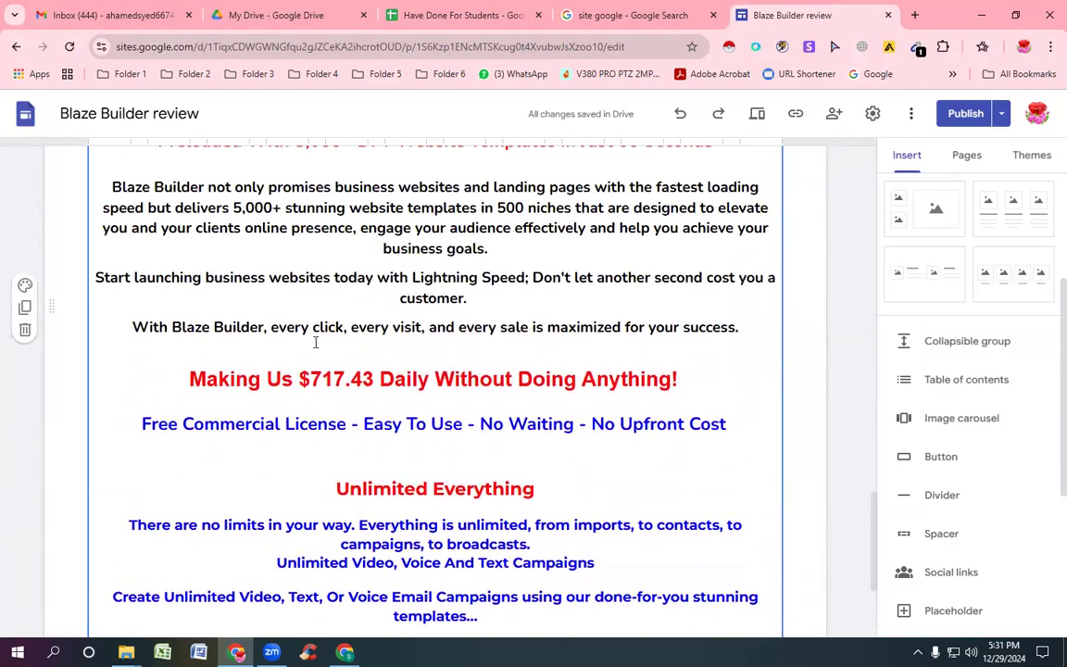
{"action": "scroll", "coordinate": [315, 341], "scroll_direction": "up", "scroll_amount": 4}
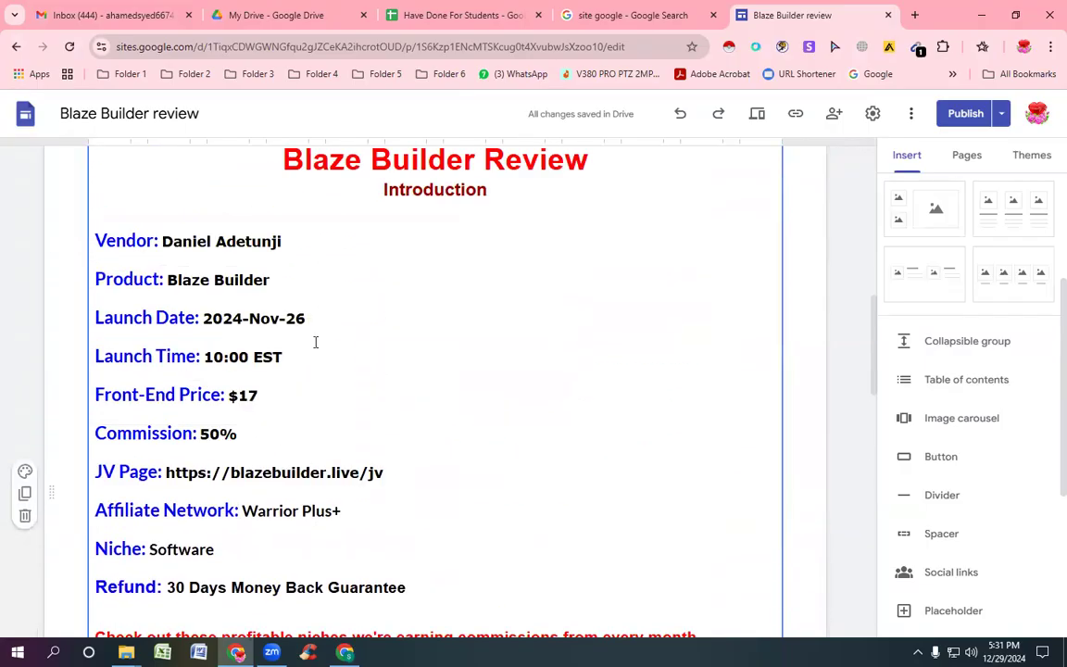
{"action": "scroll", "coordinate": [370, 324], "scroll_direction": "up", "scroll_amount": 1}
Step: Copy the entire Introduction text block of the Blaze Builder review, down to the more info link, and return to the CourseAI YearEnd Sale site
{"action": "left_click", "coordinate": [419, 312]}
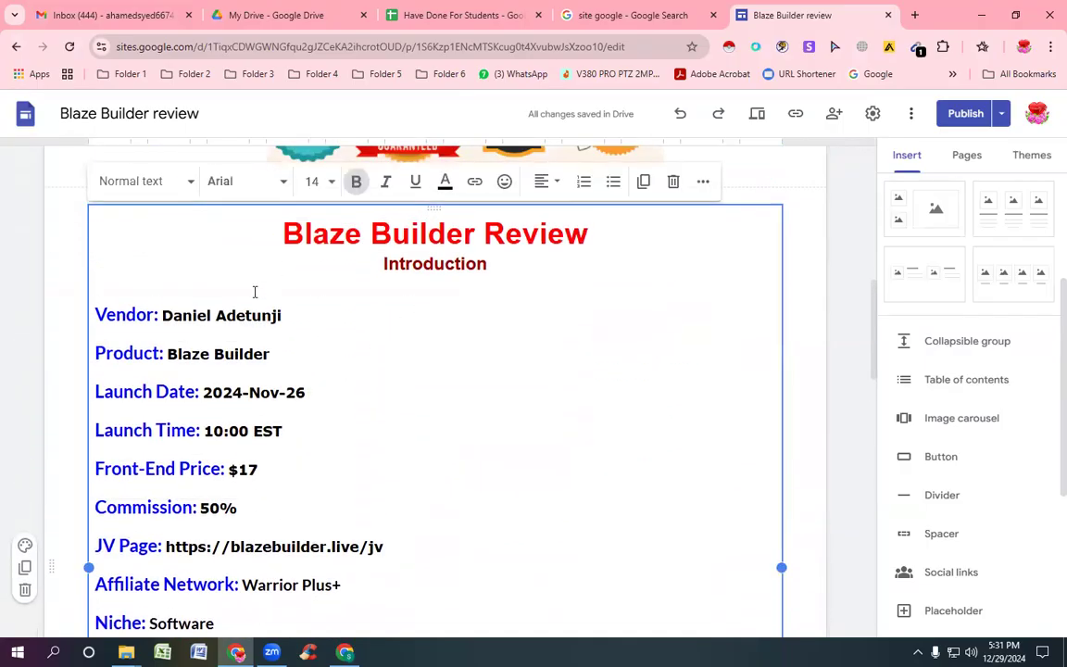
{"action": "left_click_drag", "start_coordinate": [106, 217], "coordinate": [146, 303]}
{"action": "left_click", "coordinate": [475, 353]}
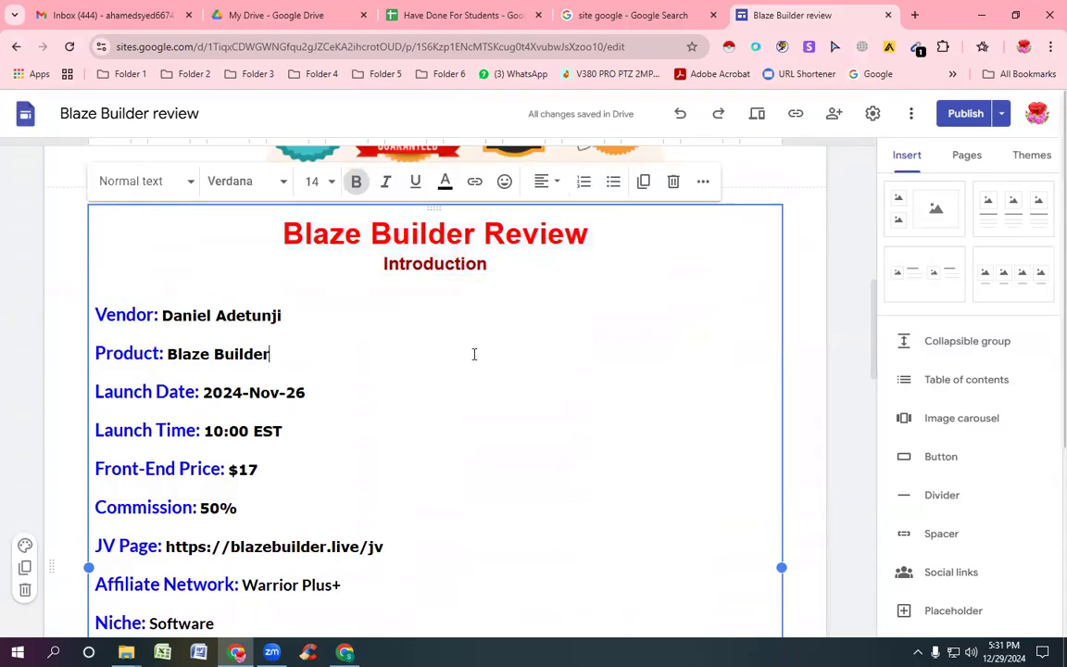
{"action": "key", "text": "ctrl+a"}
{"action": "key", "text": "ctrl+c"}
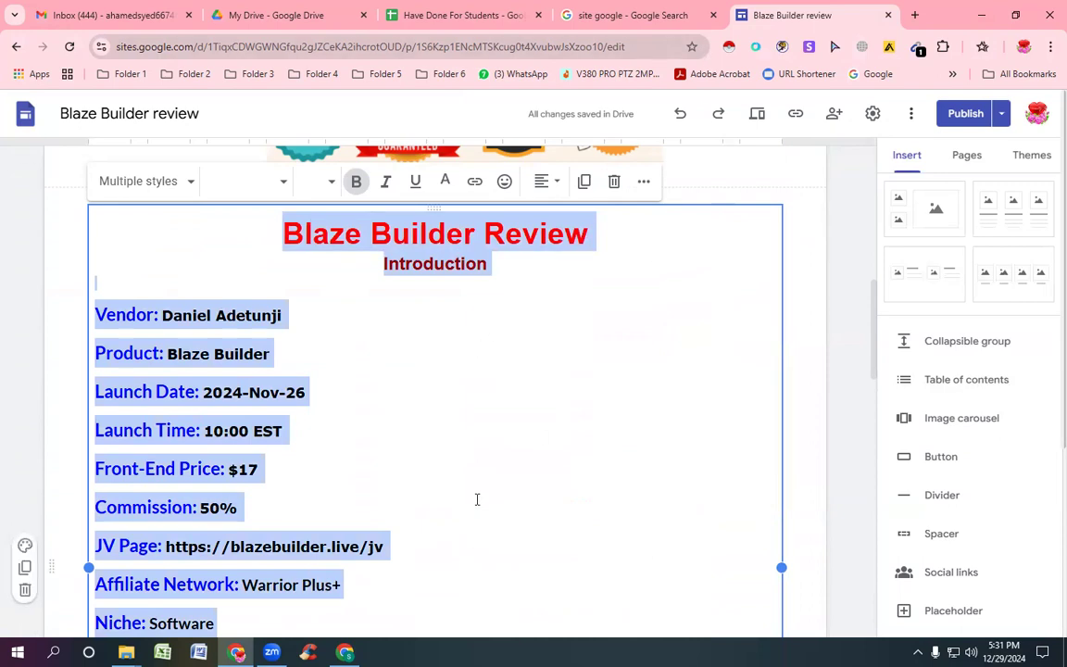
{"action": "scroll", "coordinate": [477, 499], "scroll_direction": "down", "scroll_amount": 5}
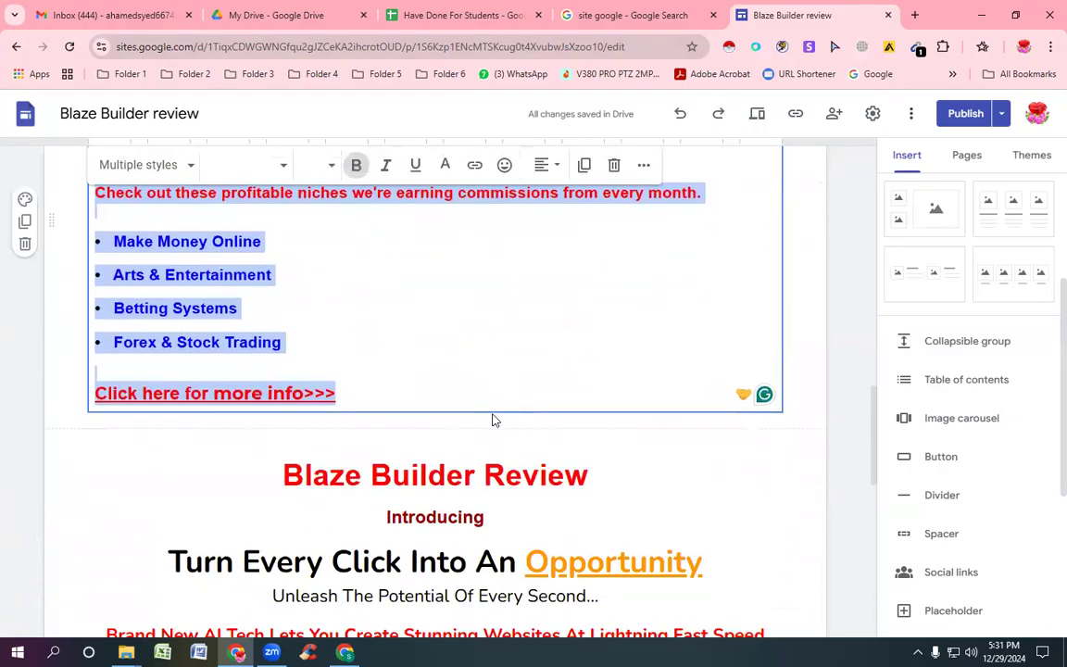
{"action": "scroll", "coordinate": [459, 395], "scroll_direction": "up", "scroll_amount": 2}
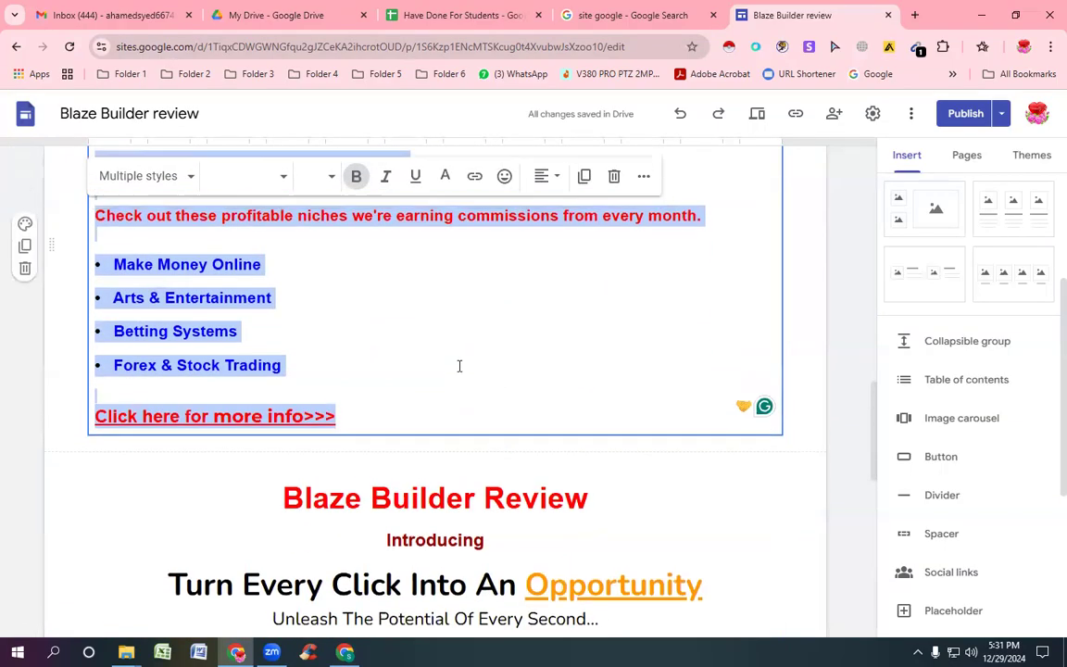
{"action": "mouse_move", "coordinate": [345, 652]}
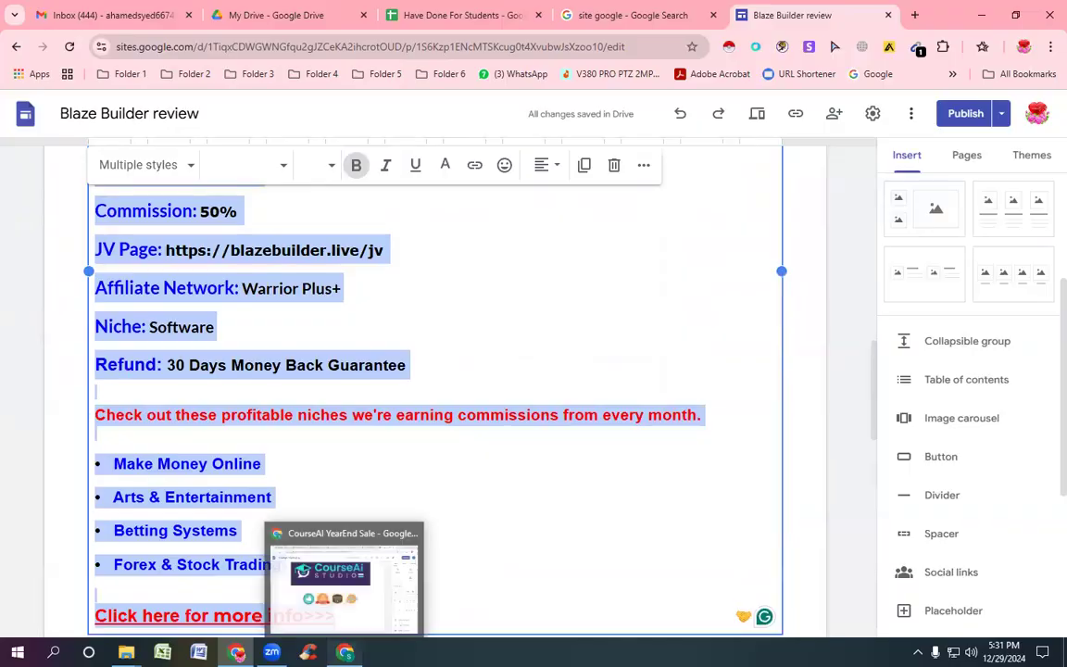
{"action": "left_click", "coordinate": [341, 549]}
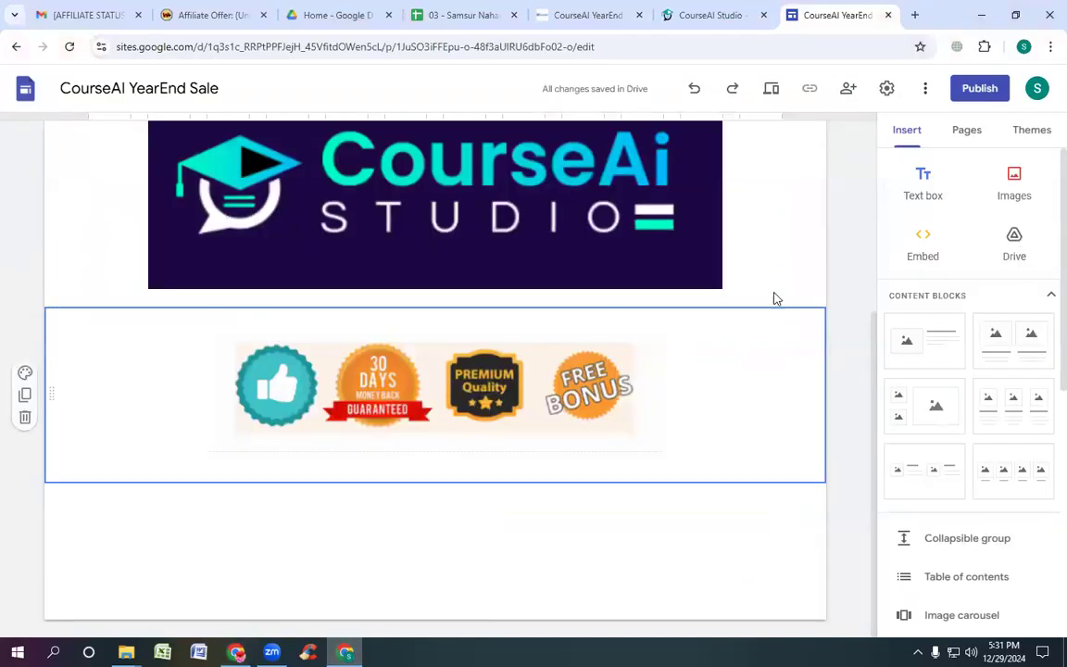
Step: Insert a text box below the badge strip and paste the copied Blaze Builder introduction block into it
{"action": "left_click", "coordinate": [487, 334]}
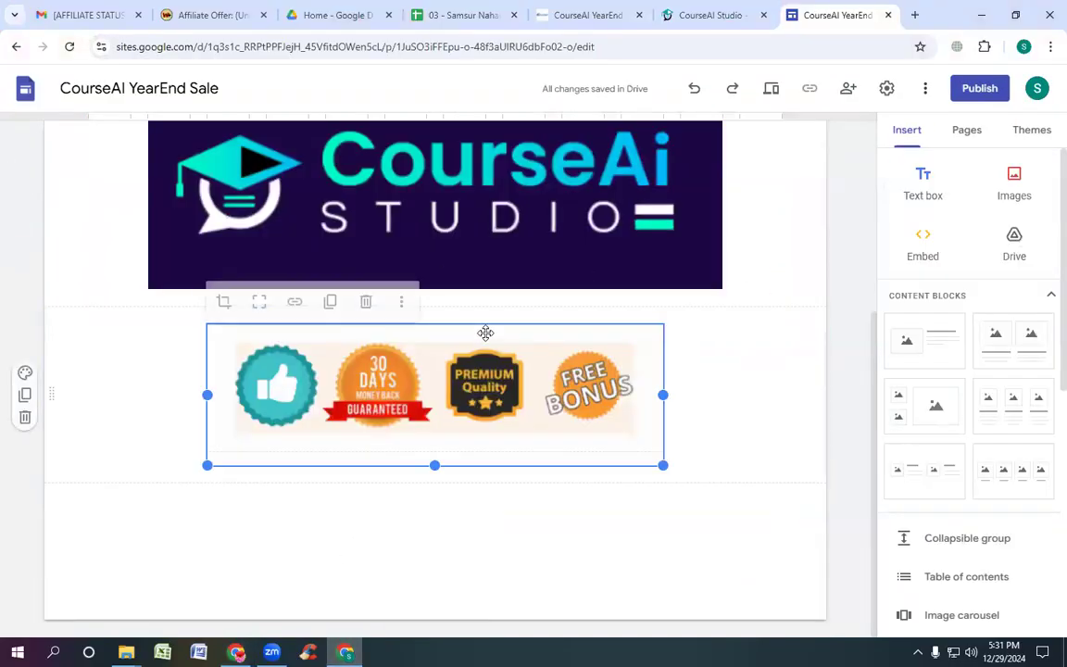
{"action": "left_click", "coordinate": [936, 184]}
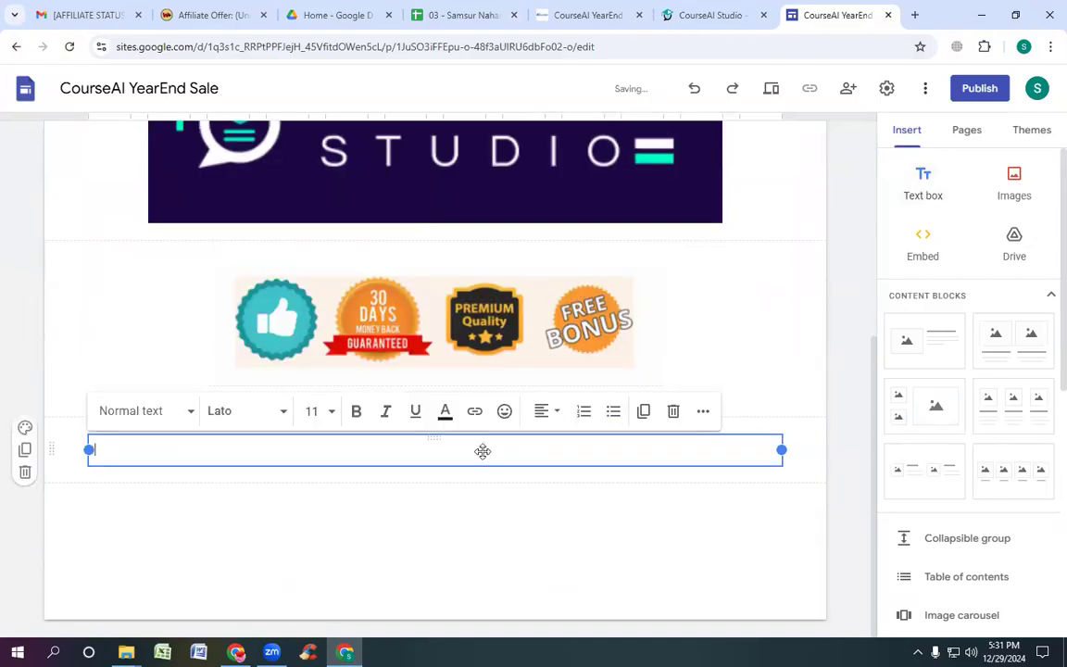
{"action": "key", "text": "ctrl+v"}
{"action": "scroll", "coordinate": [487, 453], "scroll_direction": "down", "scroll_amount": 3}
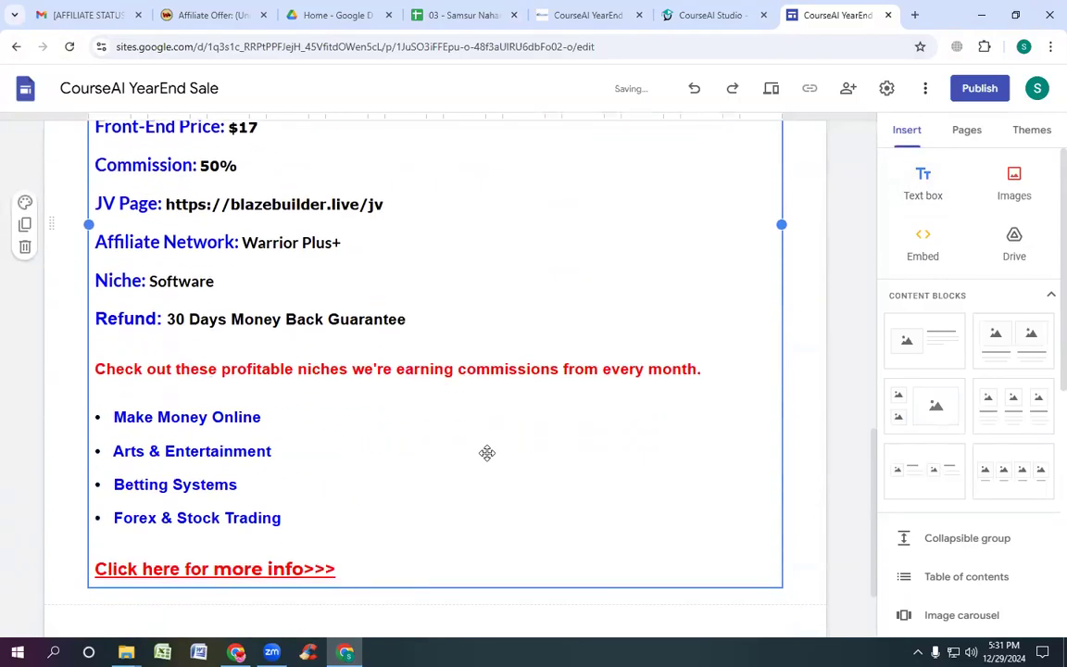
{"action": "scroll", "coordinate": [406, 401], "scroll_direction": "up", "scroll_amount": 4}
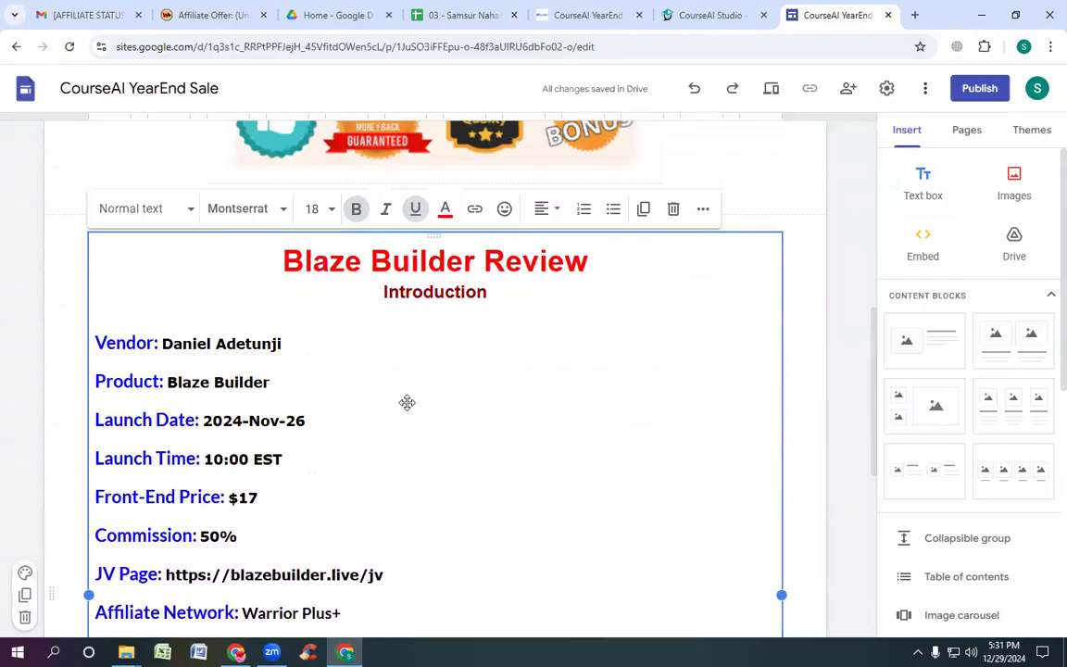
Step: Compare the pasted introduction block with the original on the Blaze Builder review page, from the title to the refund and niche lines
{"action": "scroll", "coordinate": [408, 403], "scroll_direction": "down", "scroll_amount": 2}
{"action": "scroll", "coordinate": [408, 400], "scroll_direction": "up", "scroll_amount": 2}
{"action": "scroll", "coordinate": [411, 312], "scroll_direction": "up", "scroll_amount": 6}
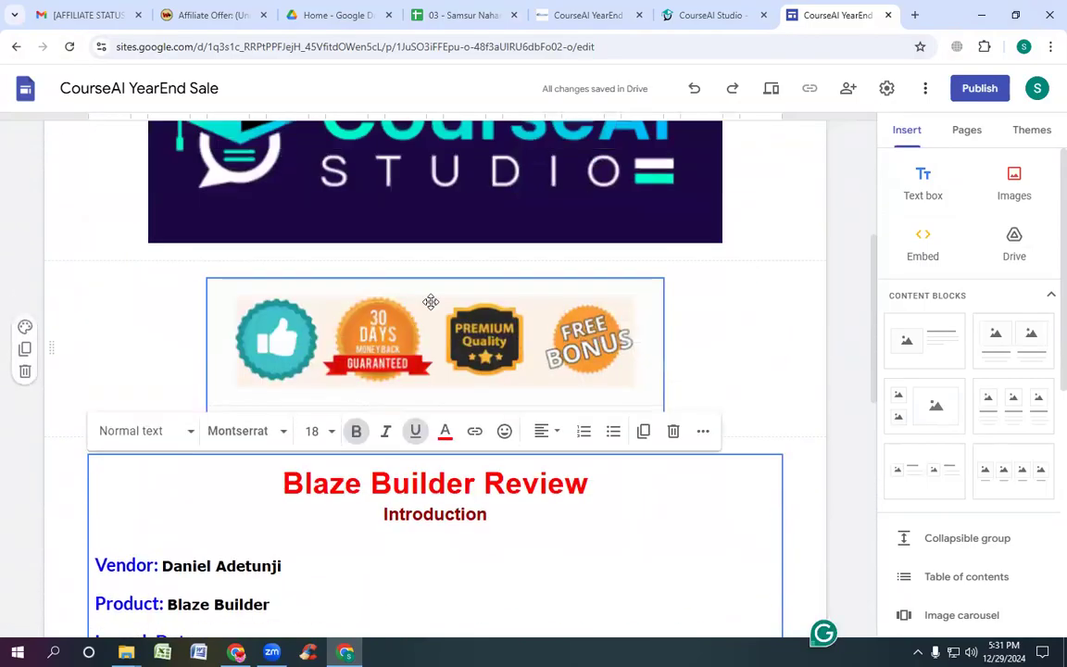
{"action": "scroll", "coordinate": [431, 301], "scroll_direction": "down", "scroll_amount": 2}
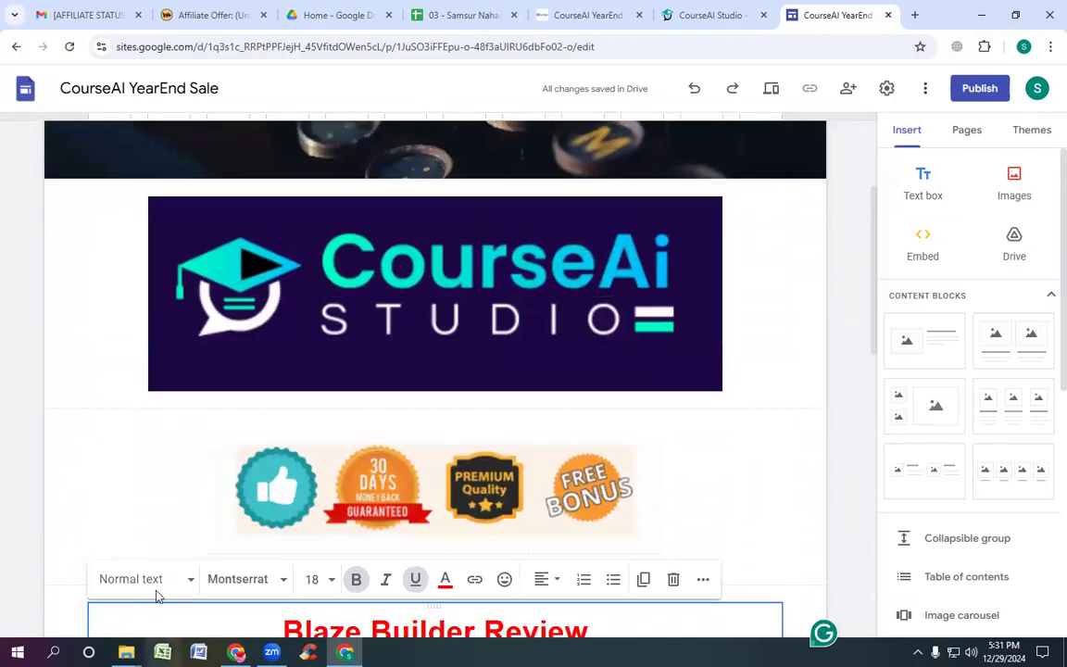
{"action": "left_click", "coordinate": [236, 652]}
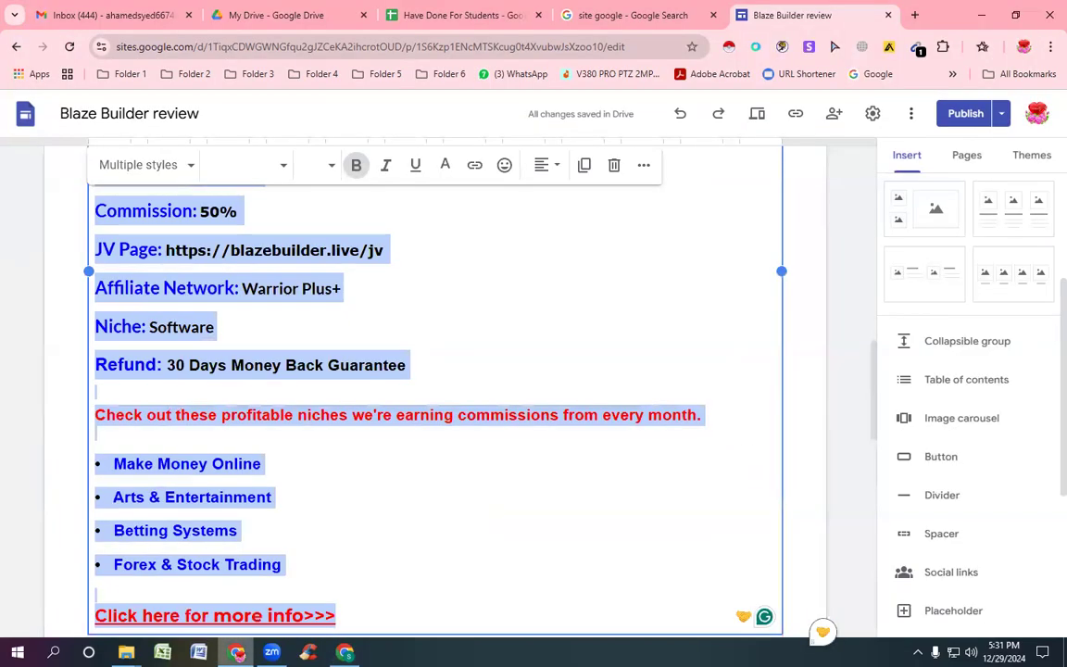
{"action": "scroll", "coordinate": [300, 474], "scroll_direction": "up", "scroll_amount": 4}
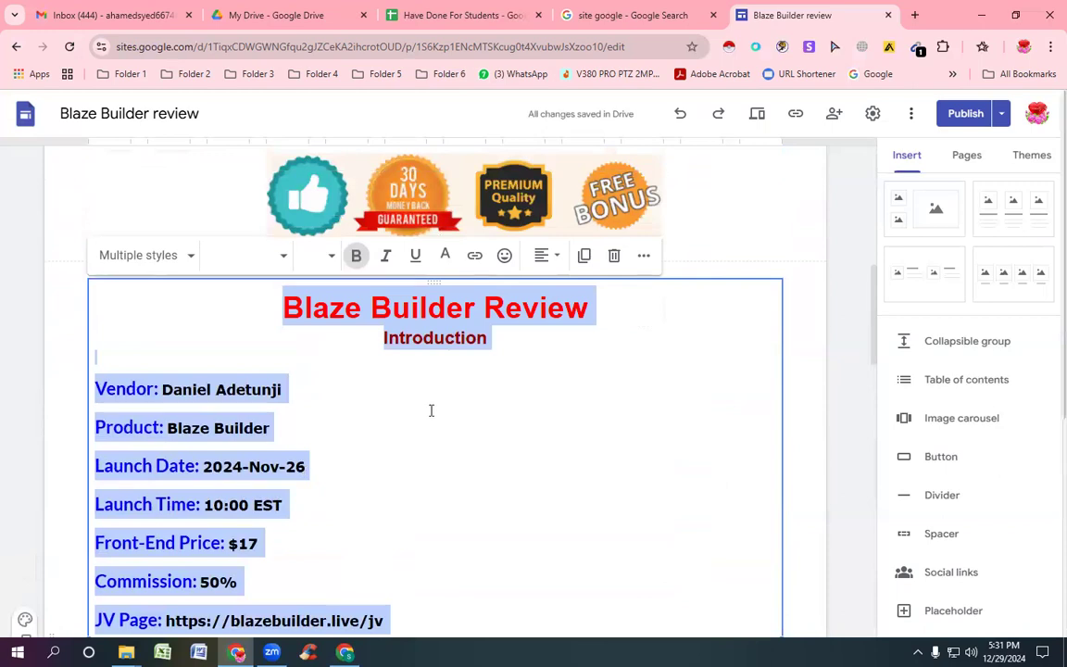
{"action": "scroll", "coordinate": [421, 421], "scroll_direction": "down", "scroll_amount": 2}
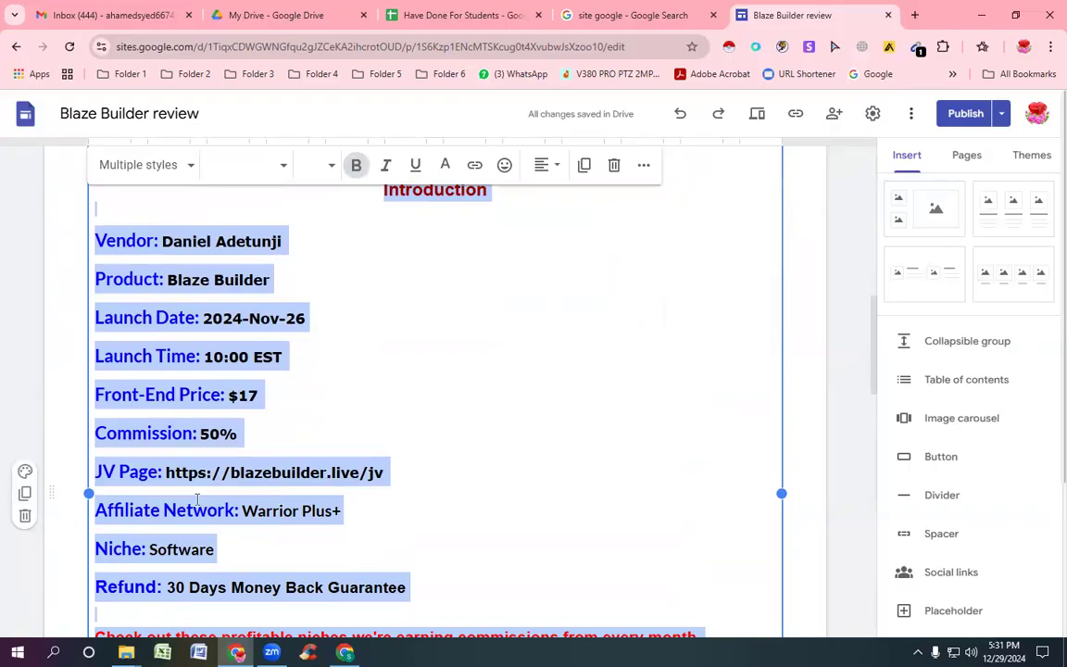
{"action": "scroll", "coordinate": [266, 503], "scroll_direction": "down", "scroll_amount": 3}
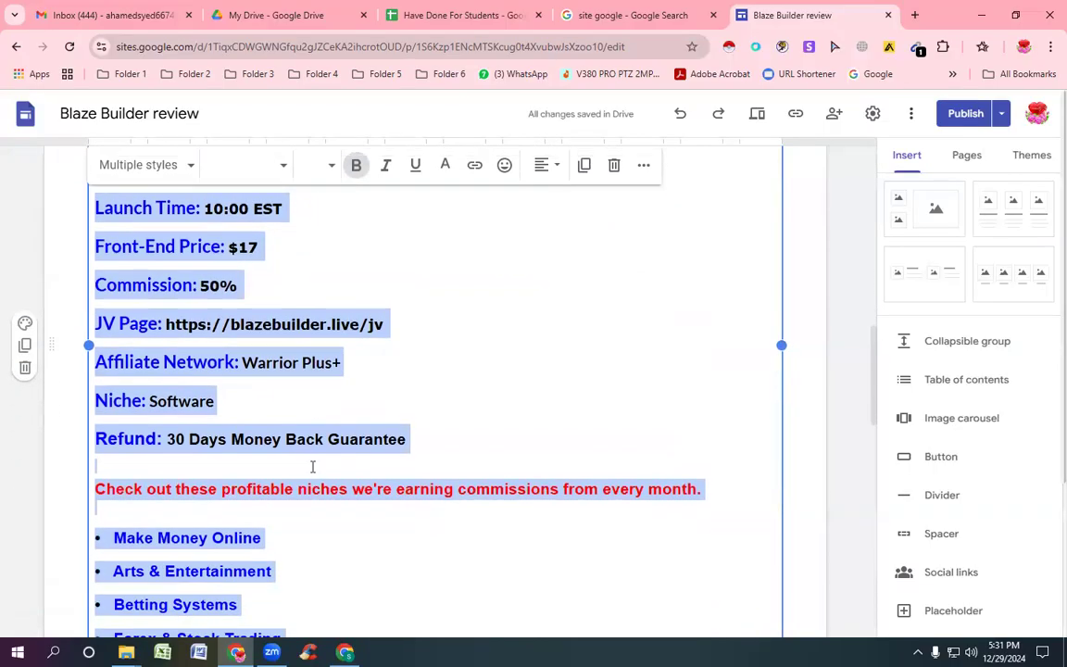
{"action": "scroll", "coordinate": [237, 338], "scroll_direction": "up", "scroll_amount": 3}
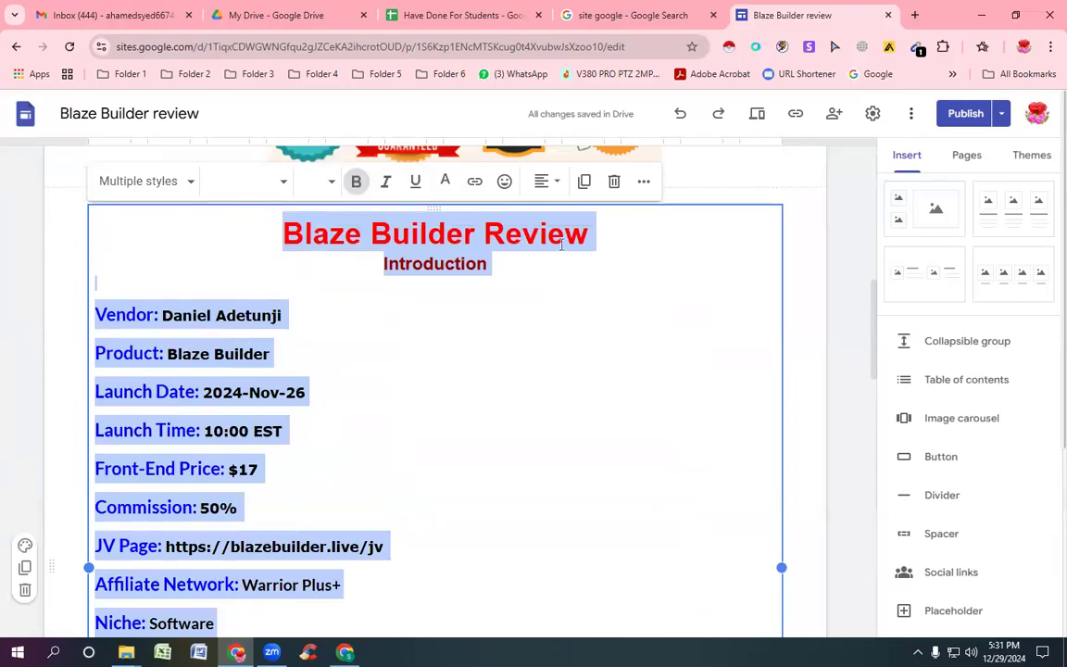
{"action": "scroll", "coordinate": [567, 272], "scroll_direction": "down", "scroll_amount": 1}
{"action": "scroll", "coordinate": [568, 281], "scroll_direction": "up", "scroll_amount": 1}
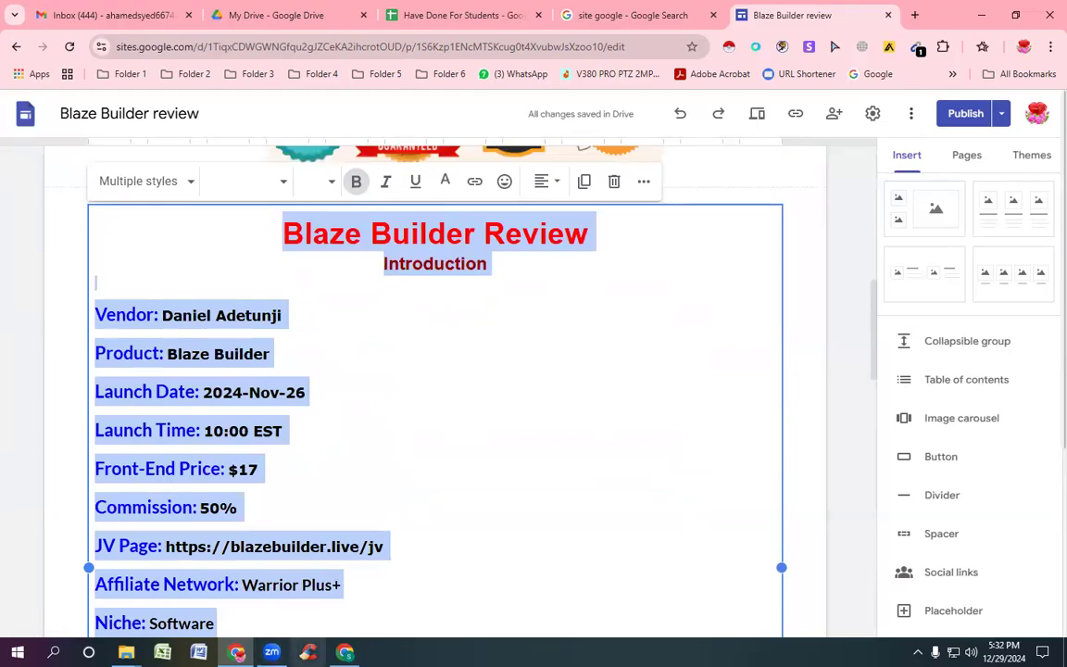
Step: Get the product name from the Warrior Plus spreadsheet and replace "Blaze Builder" in the CourseAI site's review title with "CourseAI YearEnd Sale"
{"action": "left_click", "coordinate": [344, 652]}
{"action": "scroll", "coordinate": [369, 520], "scroll_direction": "down", "scroll_amount": 5}
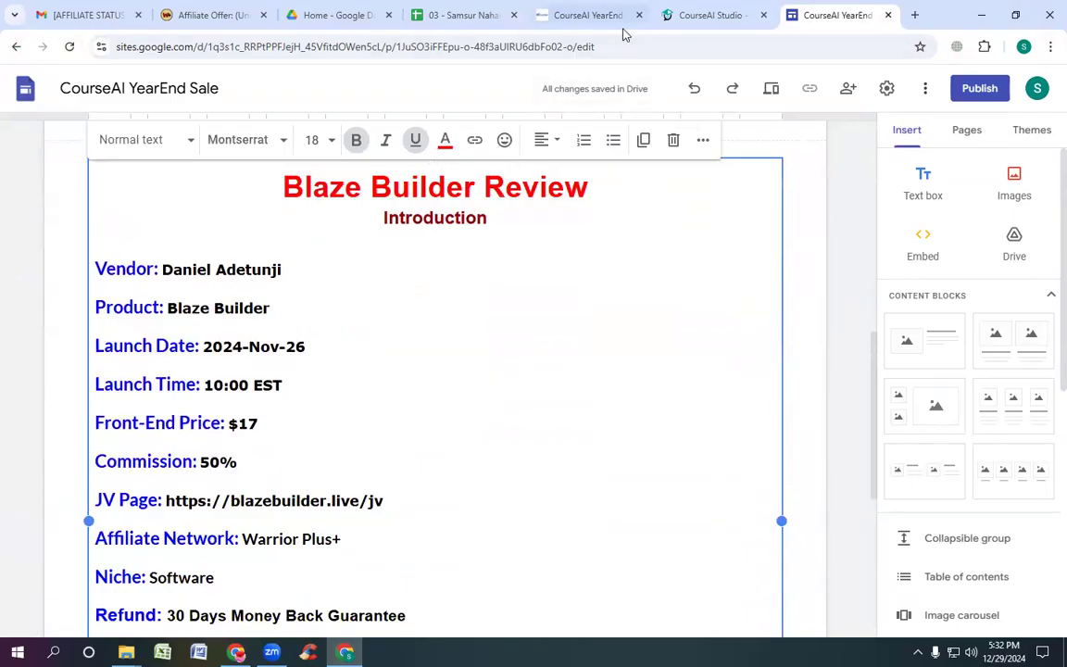
{"action": "left_click", "coordinate": [690, 14]}
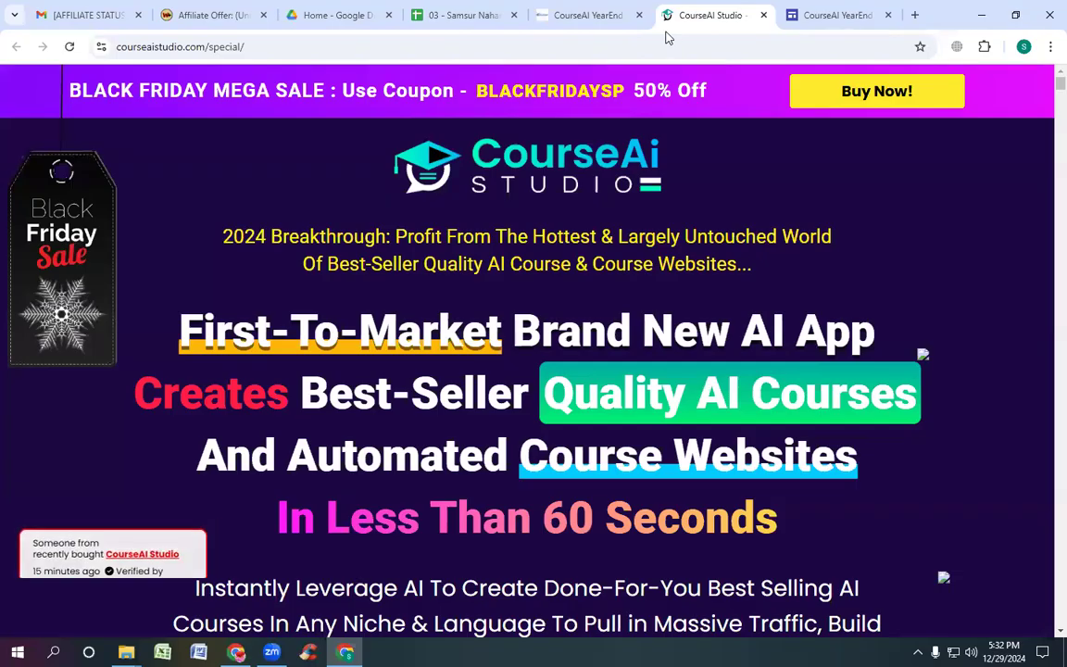
{"action": "left_click", "coordinate": [474, 14]}
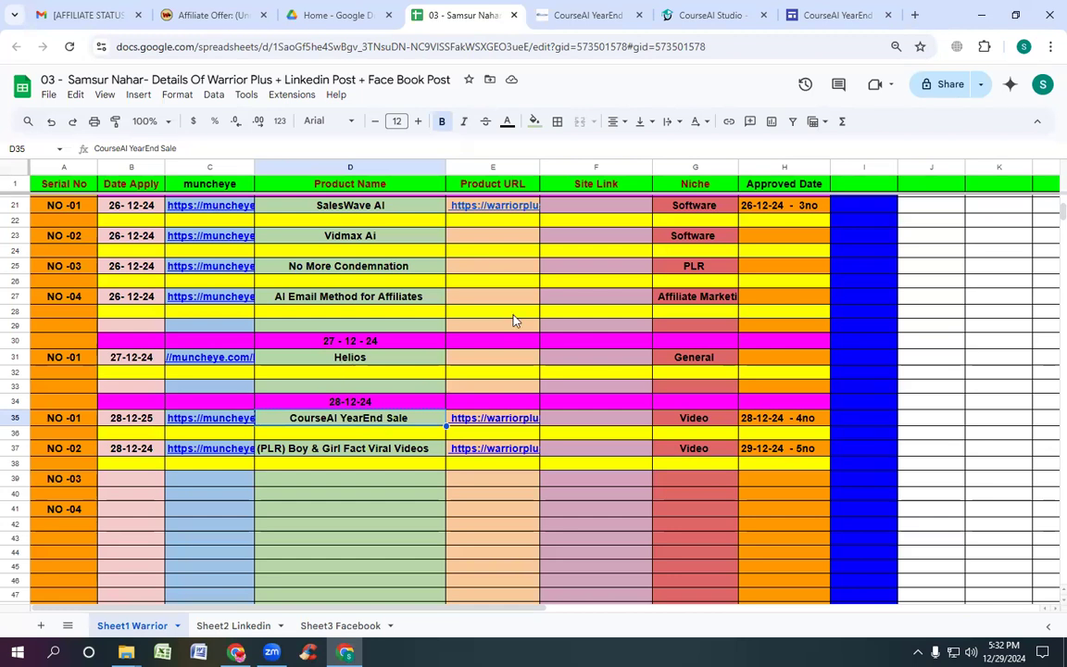
{"action": "left_click", "coordinate": [838, 15]}
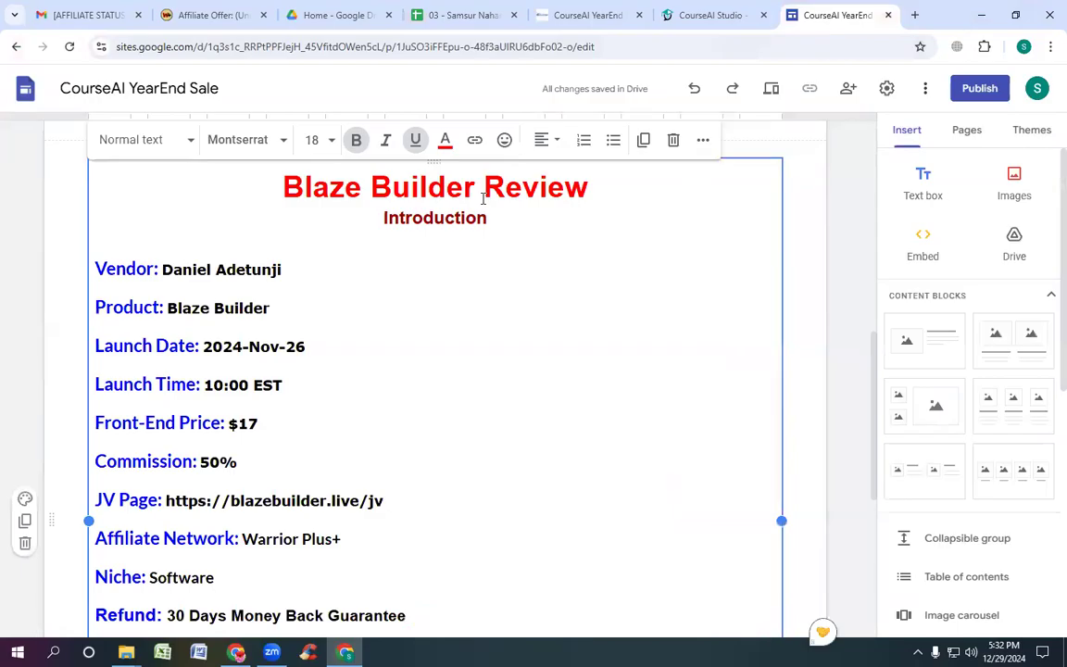
{"action": "left_click_drag", "start_coordinate": [269, 188], "coordinate": [476, 190]}
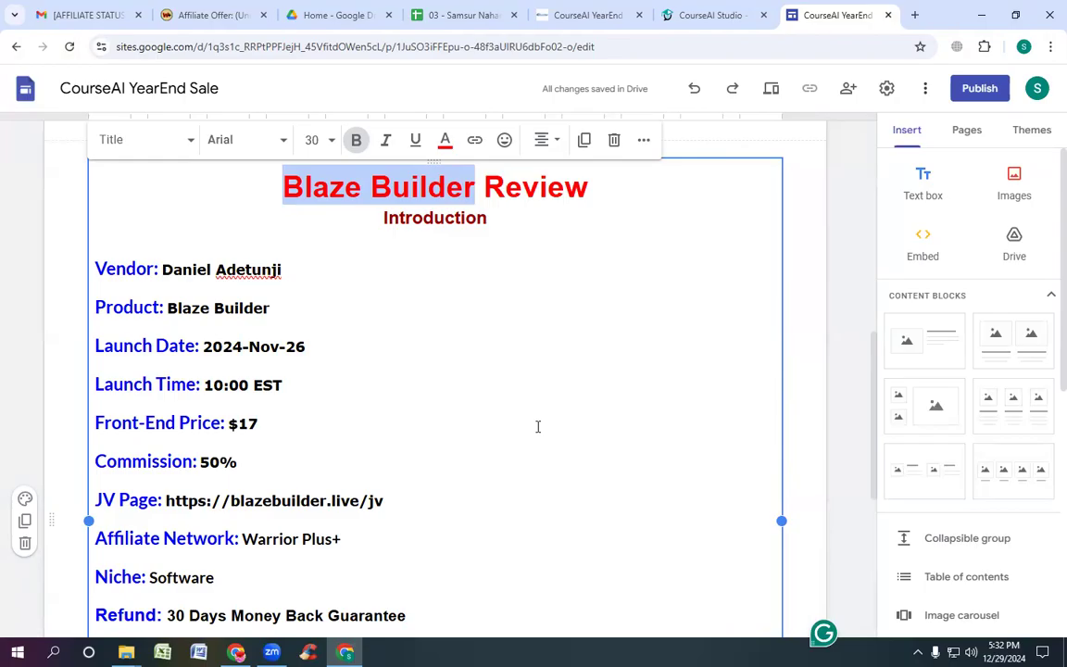
{"action": "type", "text": "CourseAI YearEnd Sale"}
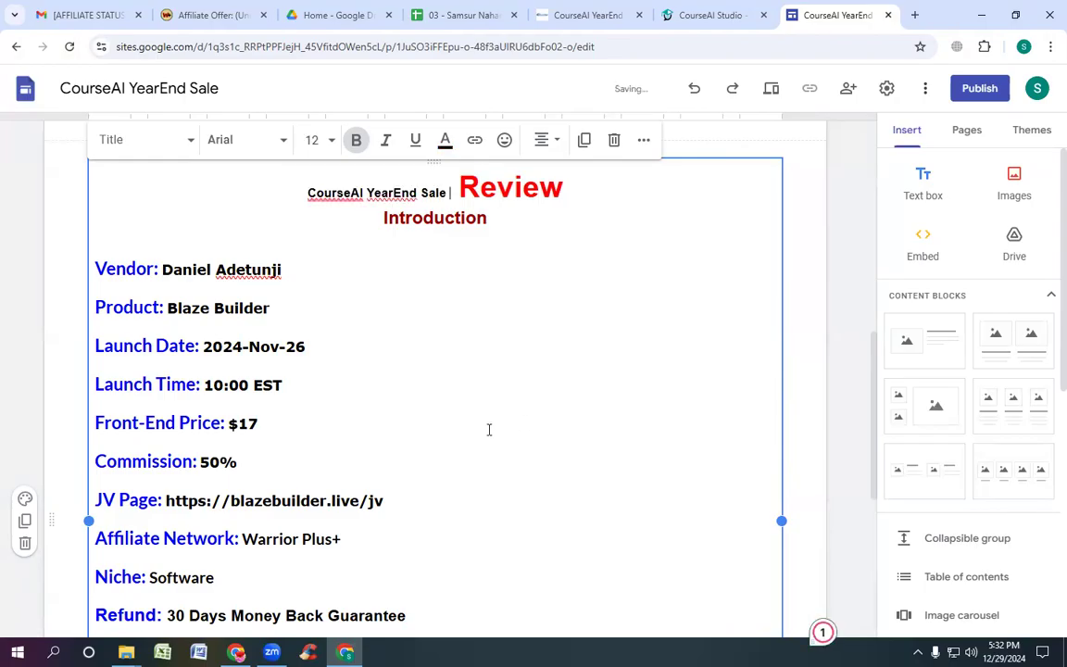
Step: Set the font size of the review title and the Introduction heading to 24
{"action": "left_click", "coordinate": [305, 193]}
{"action": "left_click_drag", "start_coordinate": [305, 192], "coordinate": [667, 214]}
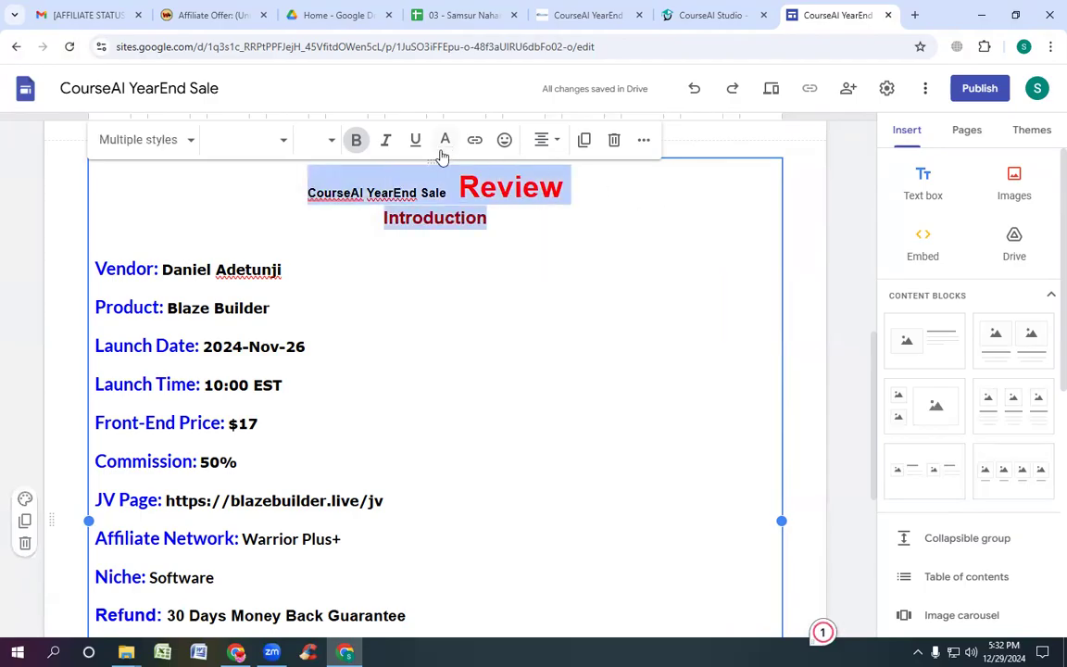
{"action": "left_click", "coordinate": [332, 141]}
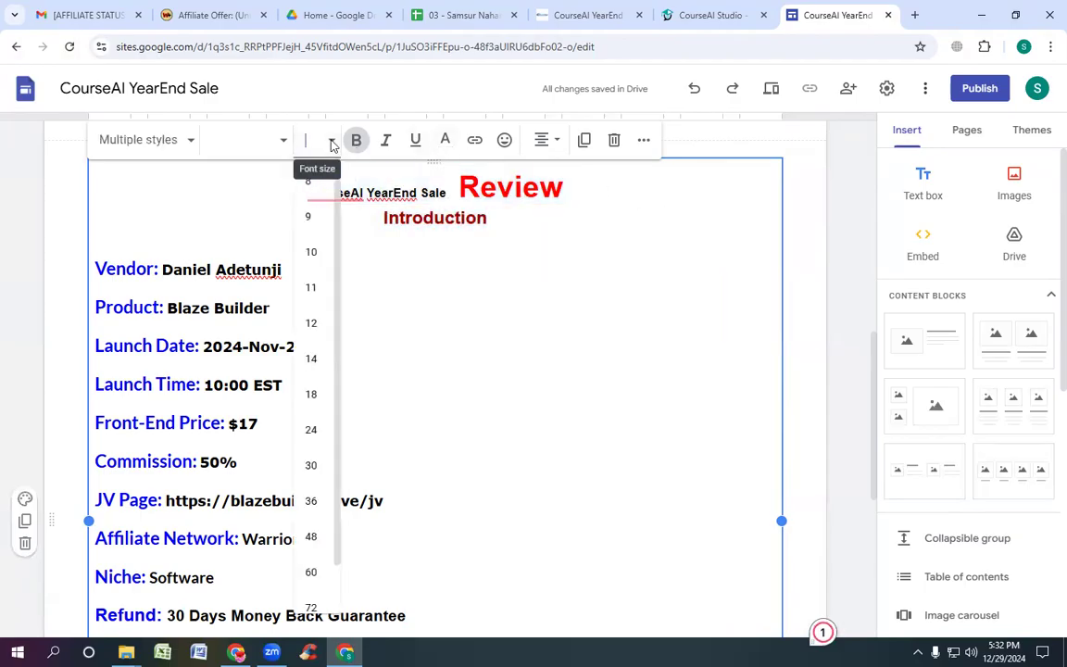
{"action": "left_click", "coordinate": [314, 430]}
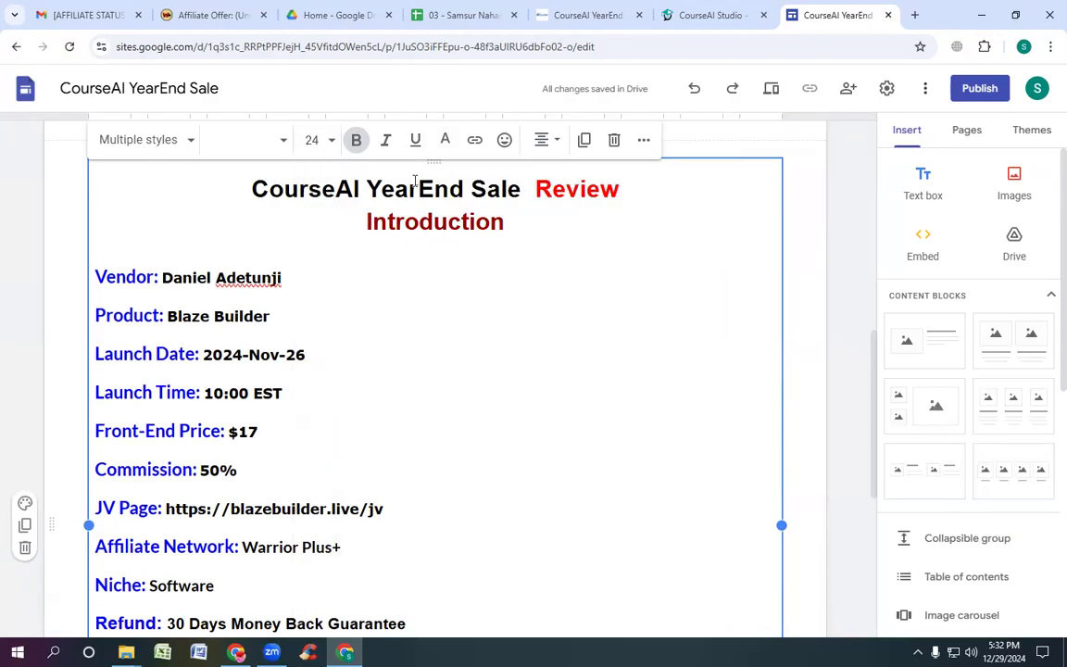
{"action": "left_click_drag", "start_coordinate": [250, 191], "coordinate": [674, 207]}
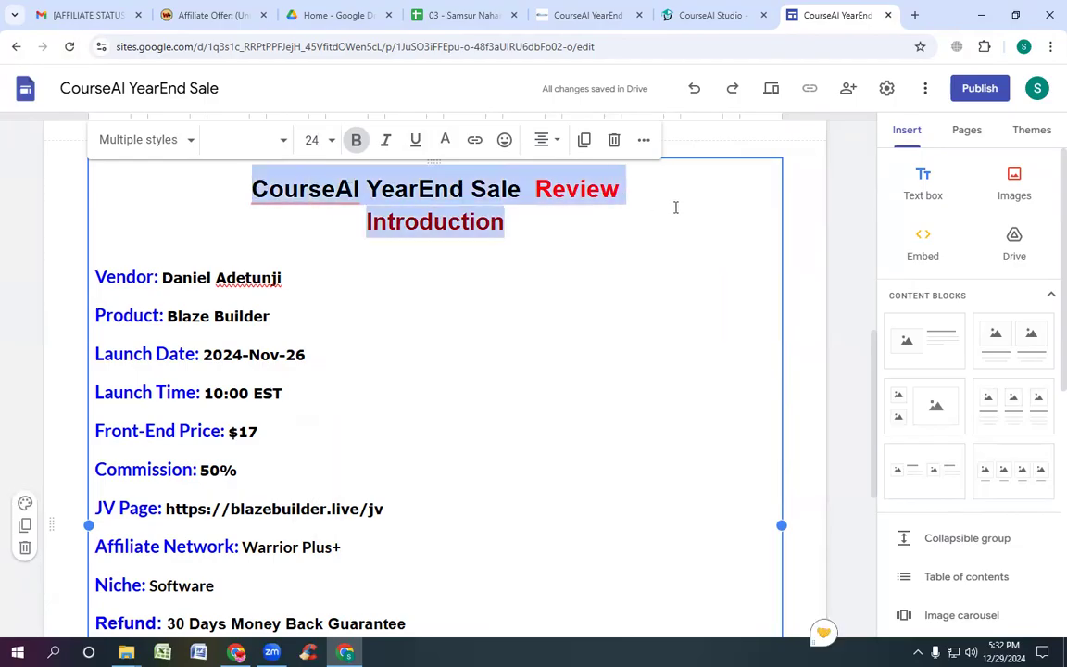
{"action": "left_click", "coordinate": [444, 140]}
{"action": "left_click", "coordinate": [623, 315]}
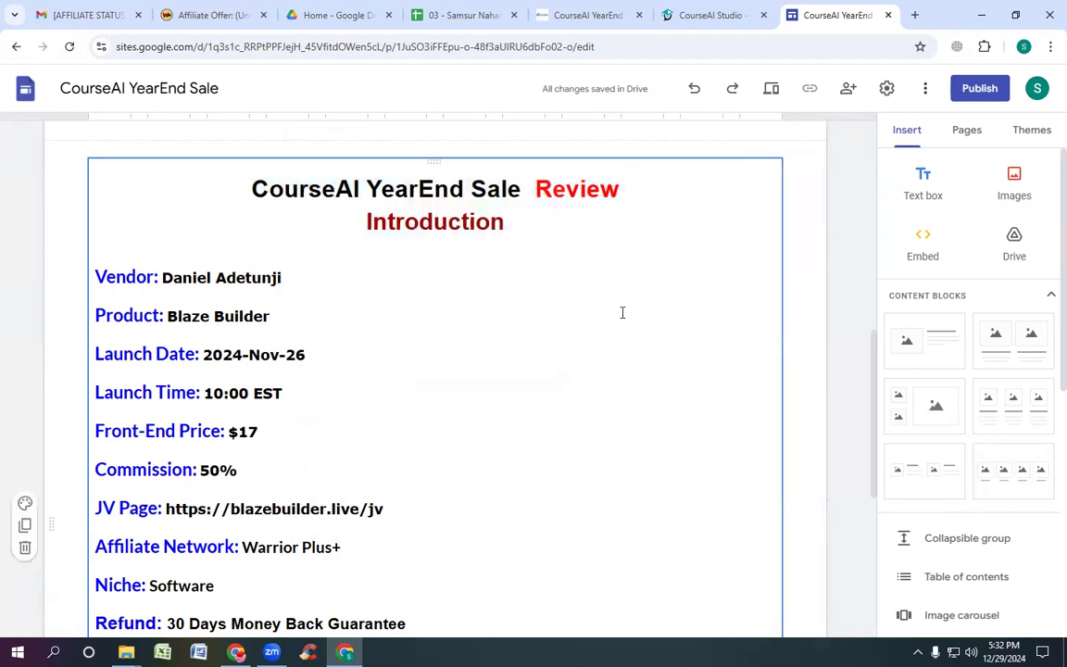
Step: Colour the whole "CourseAI YearEnd Sale Review" title line red (#ff0000)
{"action": "left_click_drag", "start_coordinate": [249, 194], "coordinate": [624, 200]}
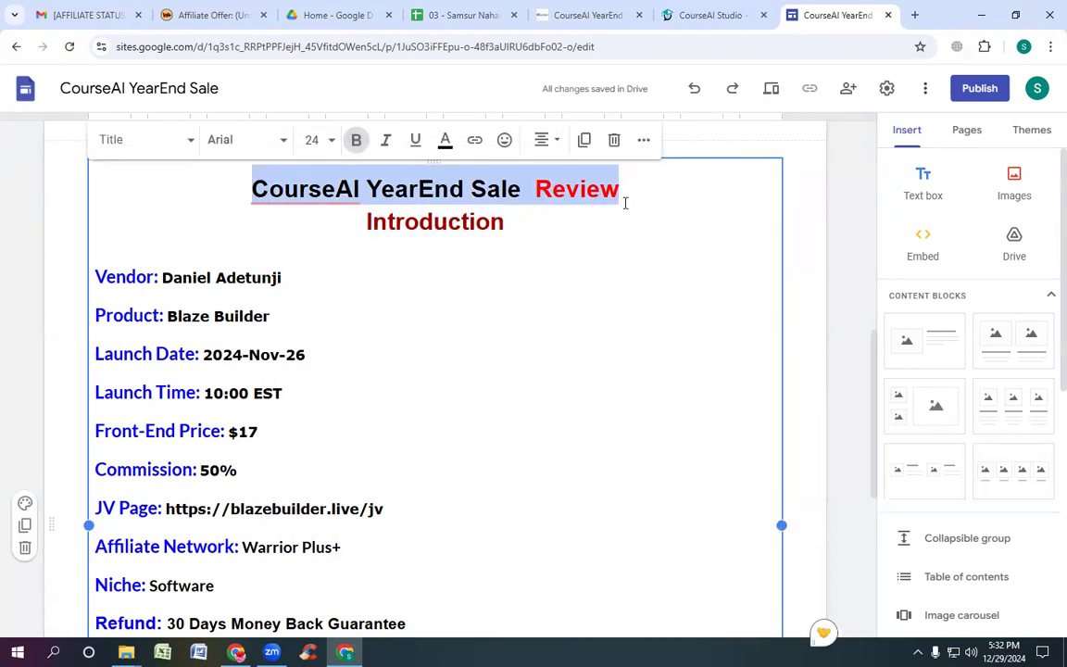
{"action": "left_click", "coordinate": [446, 144]}
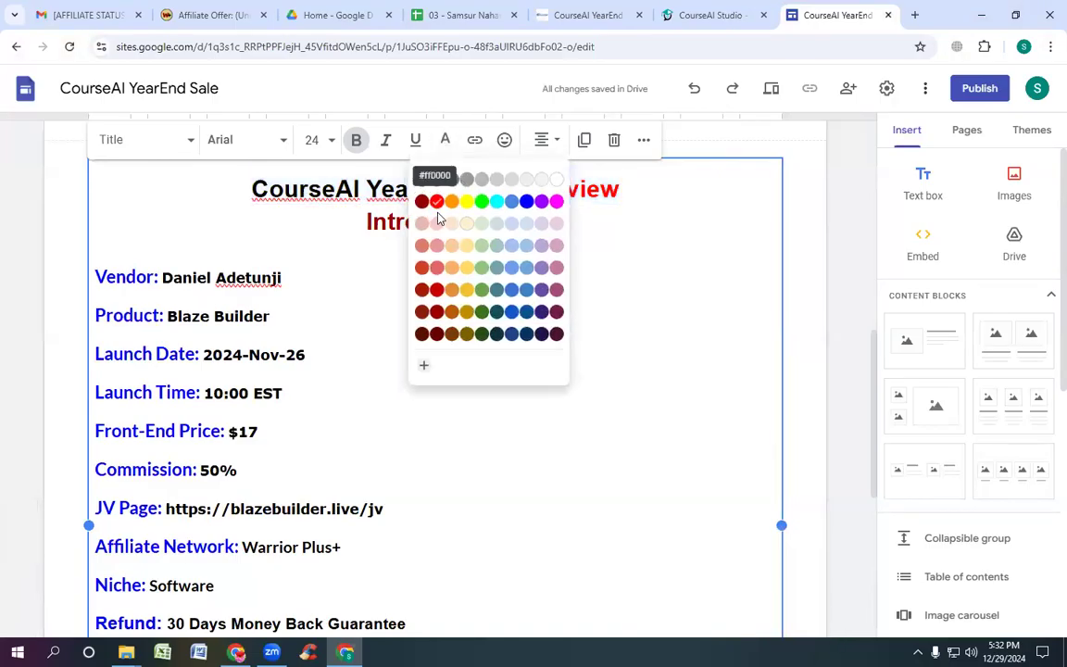
{"action": "left_click", "coordinate": [436, 202]}
{"action": "left_click", "coordinate": [476, 401]}
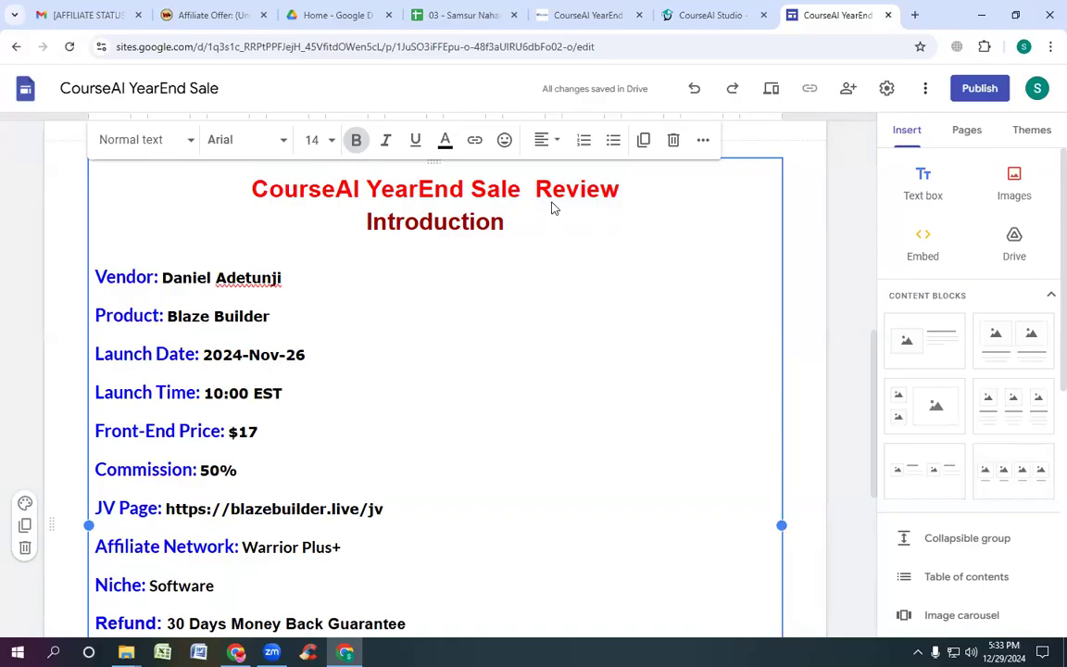
Step: Delete the extra space before "Review" in the title and apply centre alignment to the title line
{"action": "left_click", "coordinate": [536, 196]}
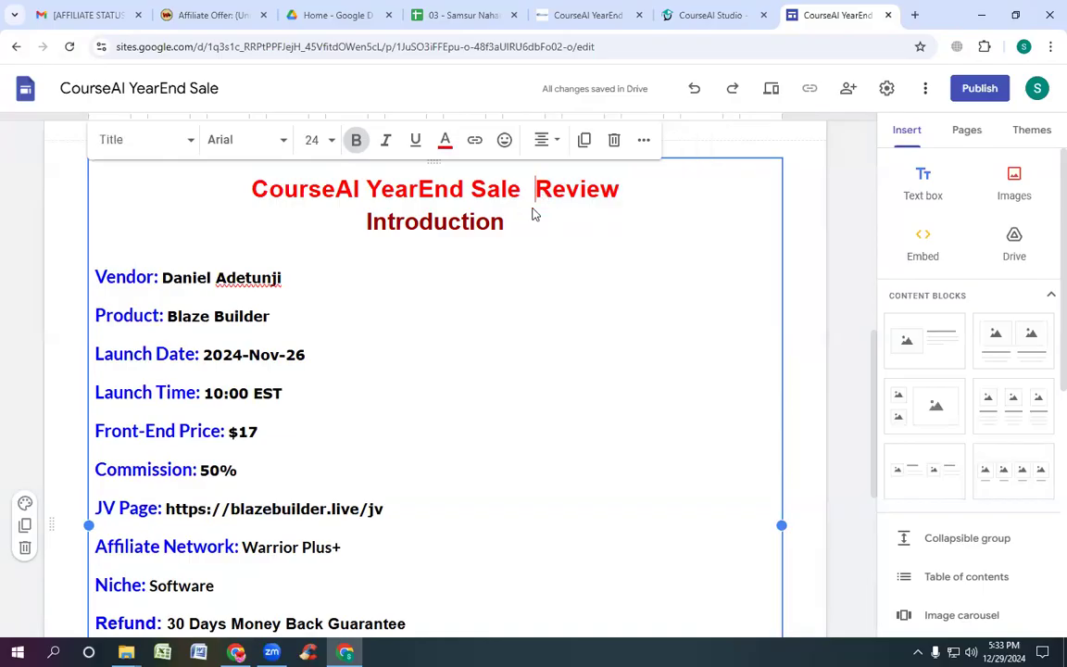
{"action": "key", "text": "BackSpace"}
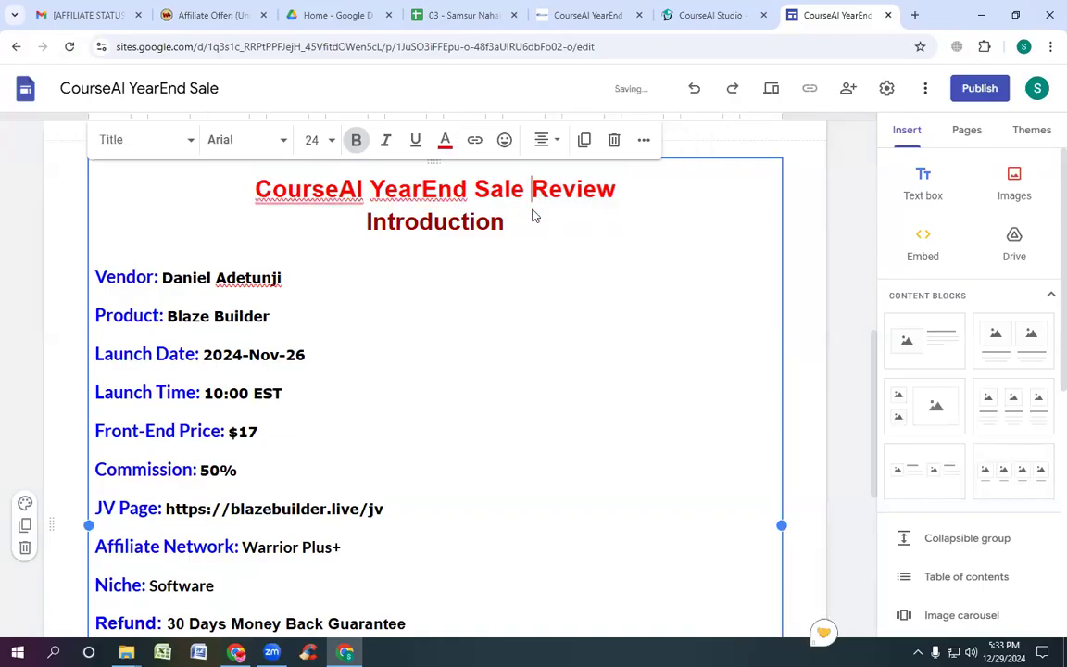
{"action": "left_click", "coordinate": [297, 194]}
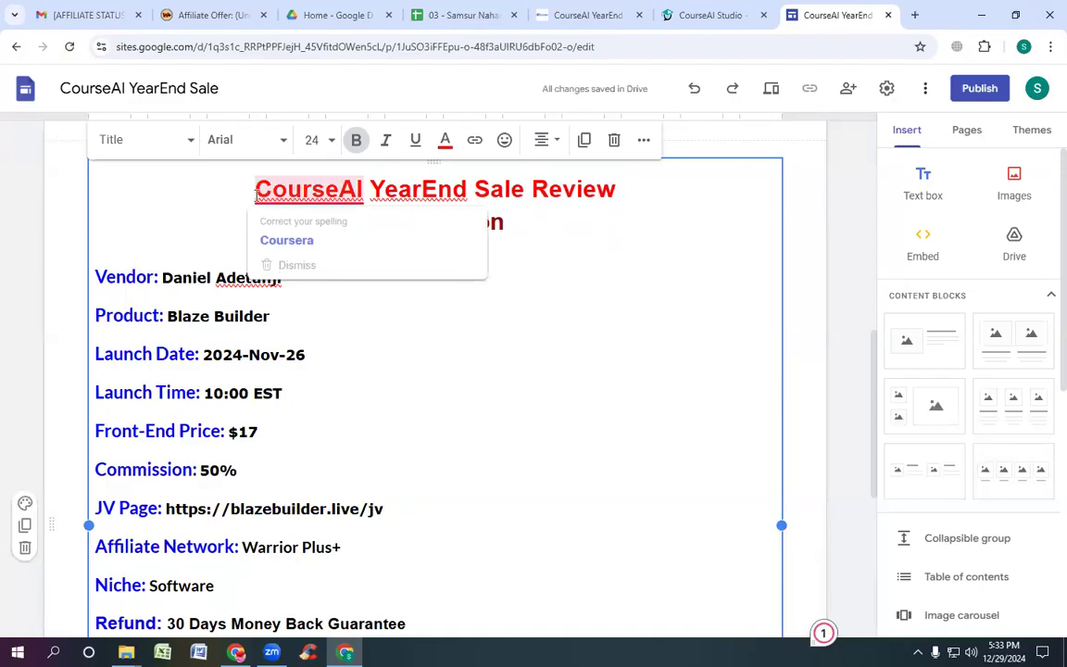
{"action": "left_click_drag", "start_coordinate": [341, 199], "coordinate": [665, 200]}
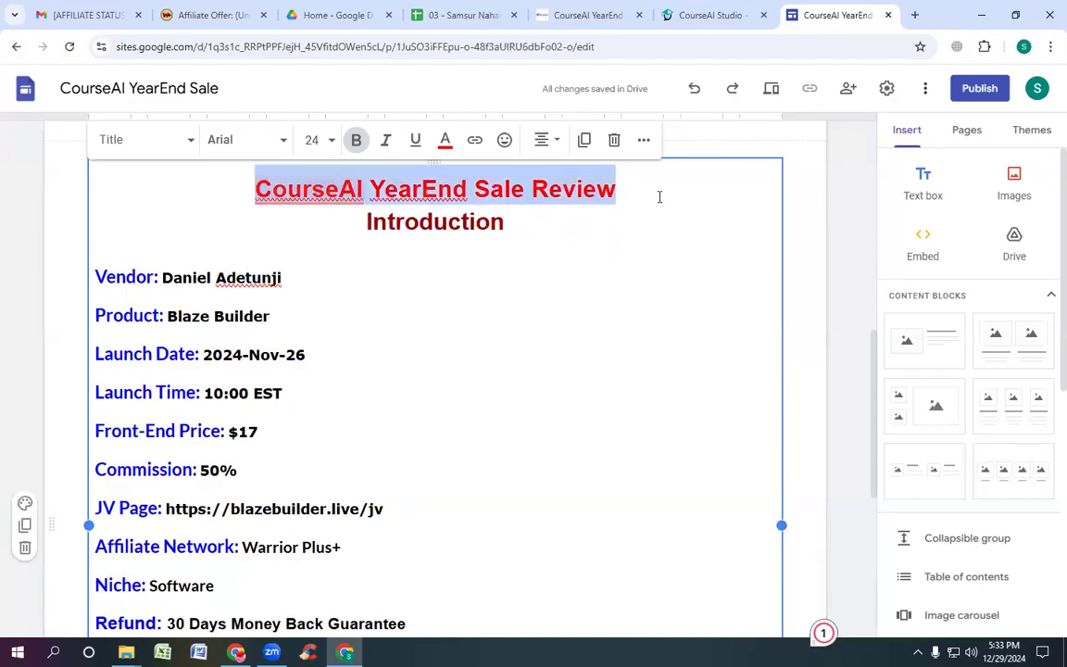
{"action": "left_click", "coordinate": [553, 141]}
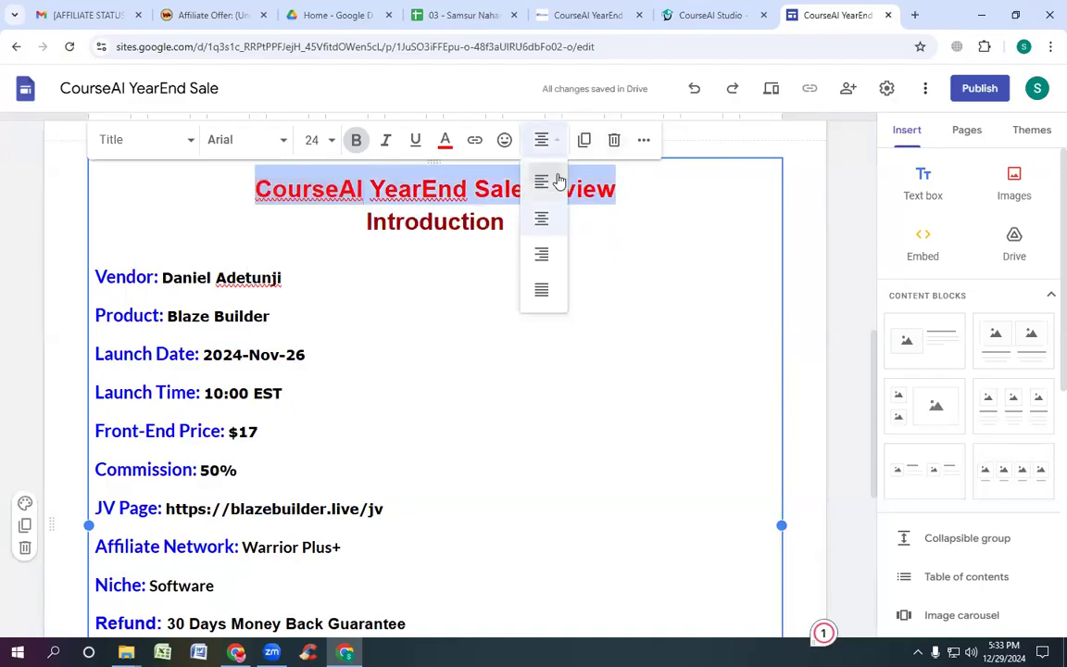
{"action": "left_click", "coordinate": [543, 217]}
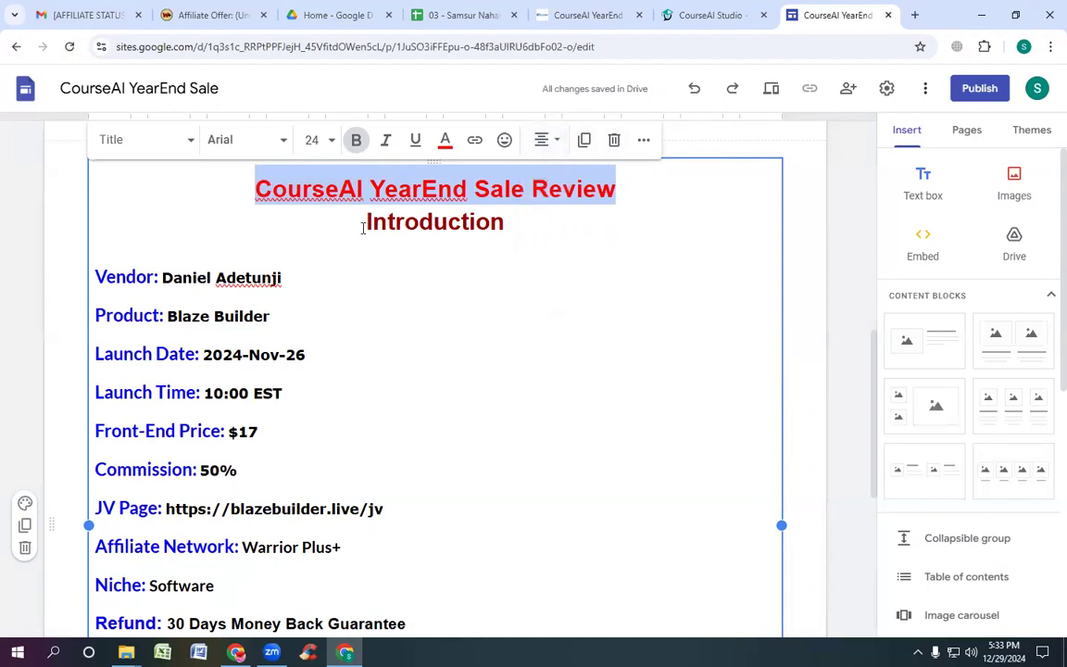
{"action": "left_click", "coordinate": [332, 293]}
{"action": "left_click", "coordinate": [635, 284]}
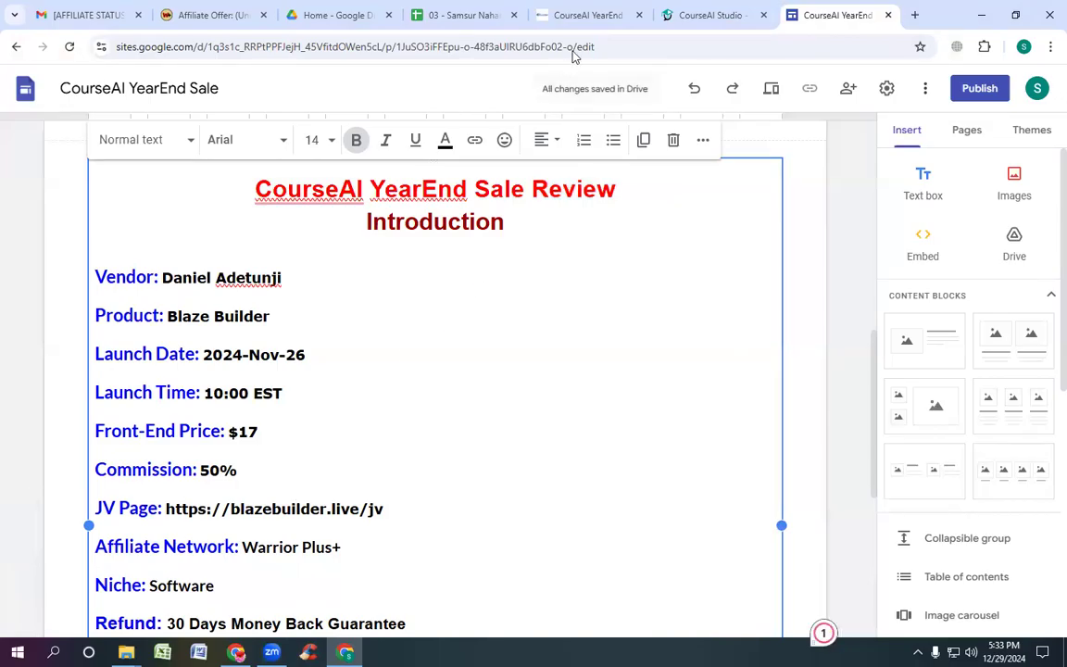
Step: Copy the vendor's name from the MunchEye launch listing and replace the old name in the CourseAI site's Vendor line with it
{"action": "left_click", "coordinate": [685, 17]}
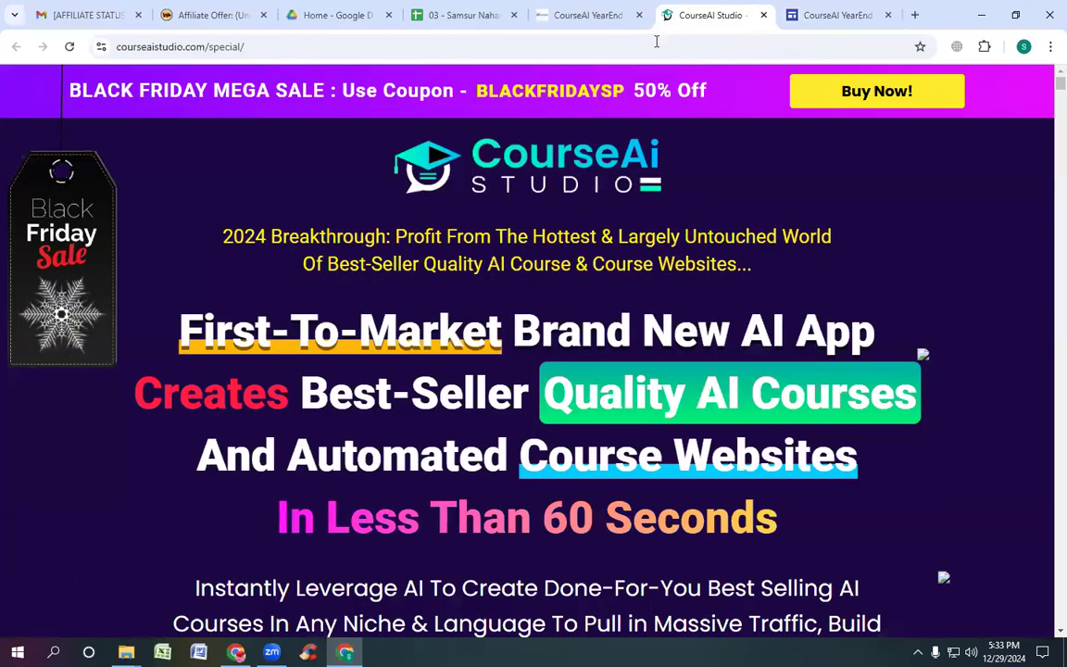
{"action": "left_click", "coordinate": [585, 16]}
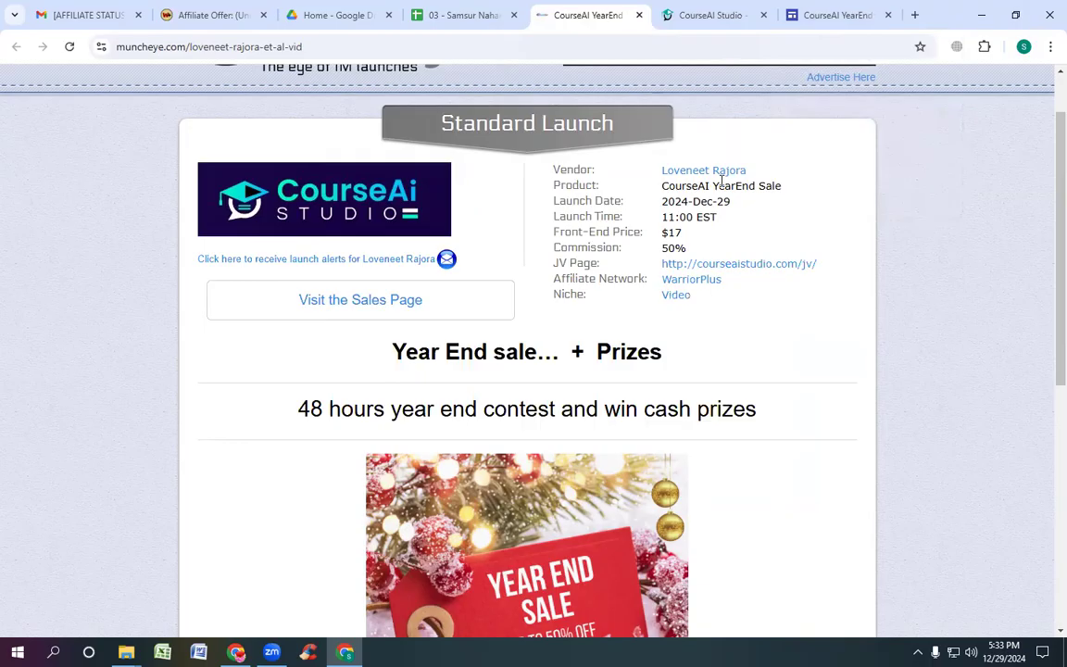
{"action": "left_click", "coordinate": [823, 14]}
{"action": "left_click", "coordinate": [350, 276]}
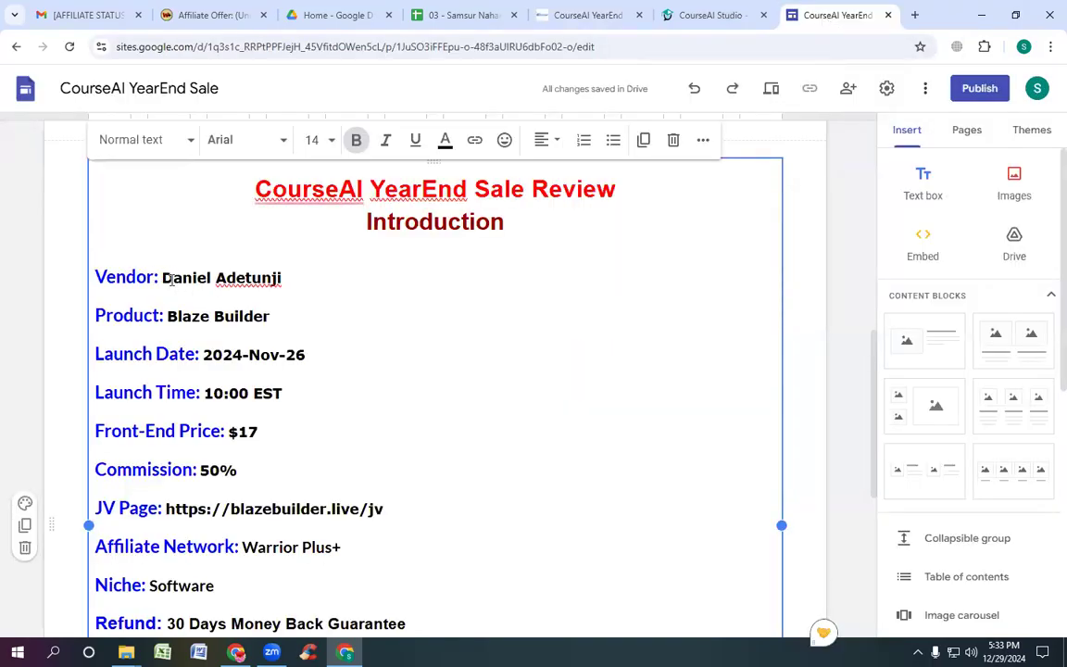
{"action": "left_click", "coordinate": [704, 14]}
{"action": "left_click", "coordinate": [583, 15]}
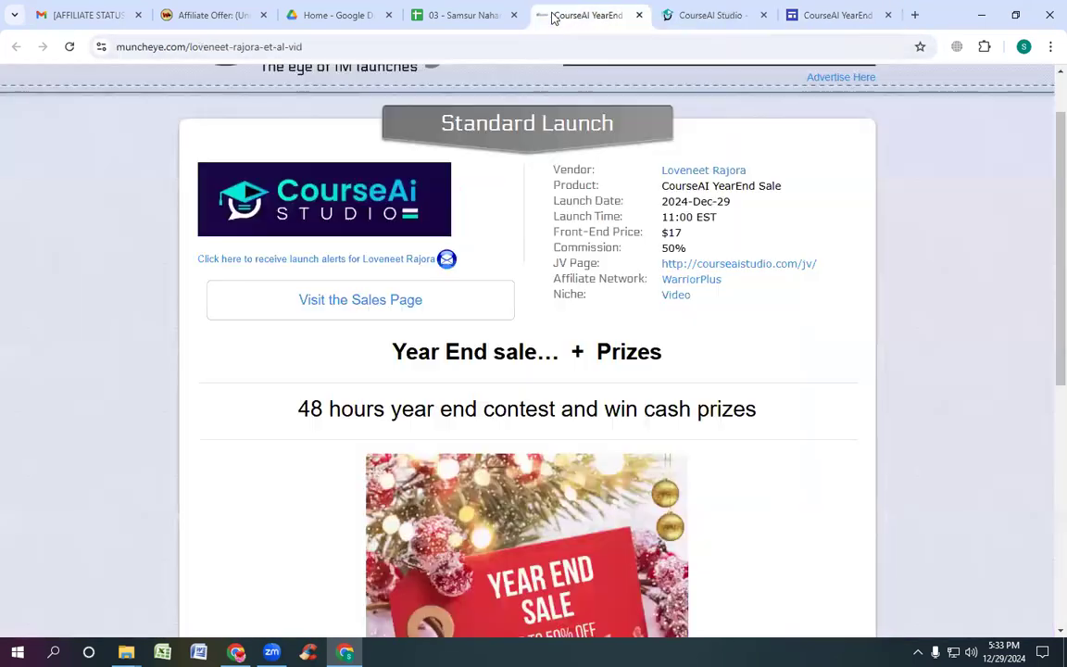
{"action": "left_click_drag", "start_coordinate": [658, 174], "coordinate": [753, 171]}
{"action": "key", "text": "ctrl+c"}
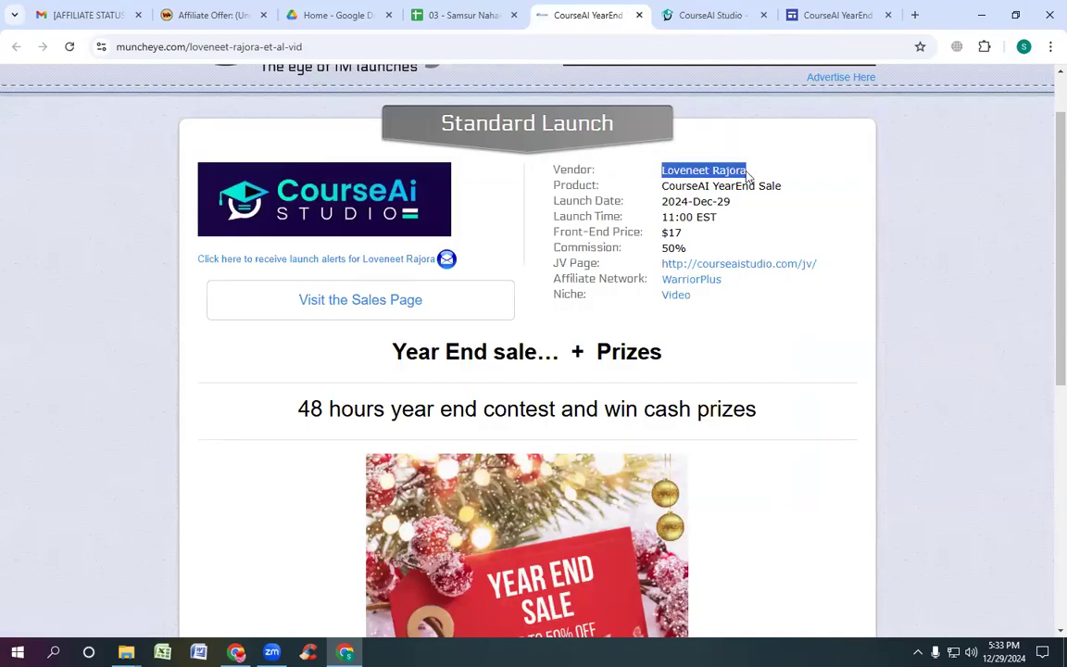
{"action": "left_click", "coordinate": [853, 19]}
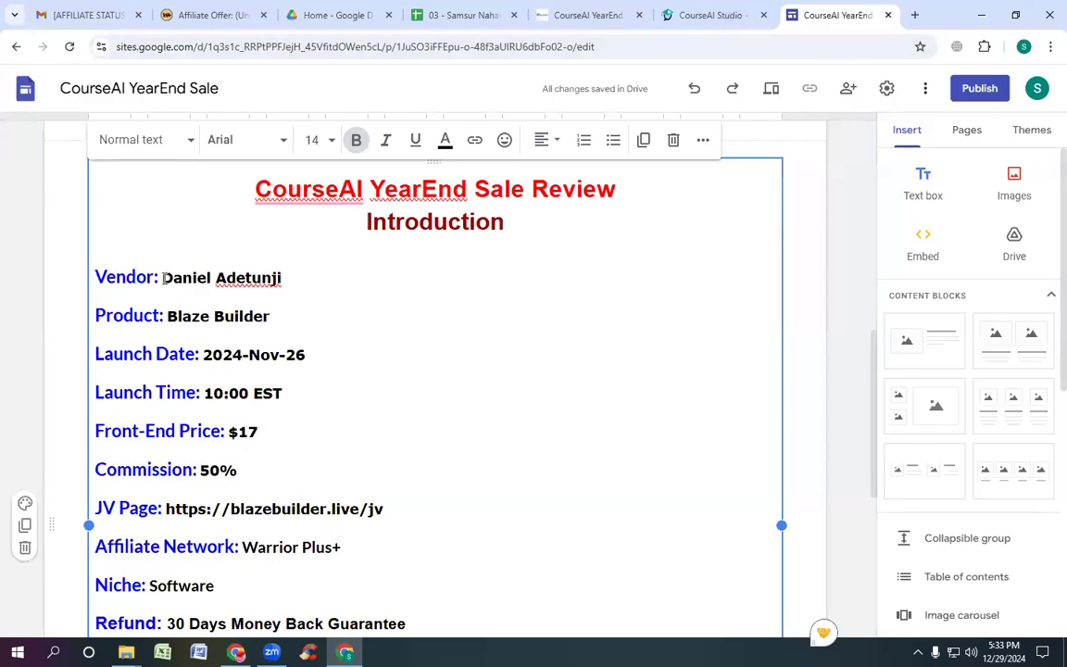
{"action": "left_click_drag", "start_coordinate": [162, 278], "coordinate": [331, 267]}
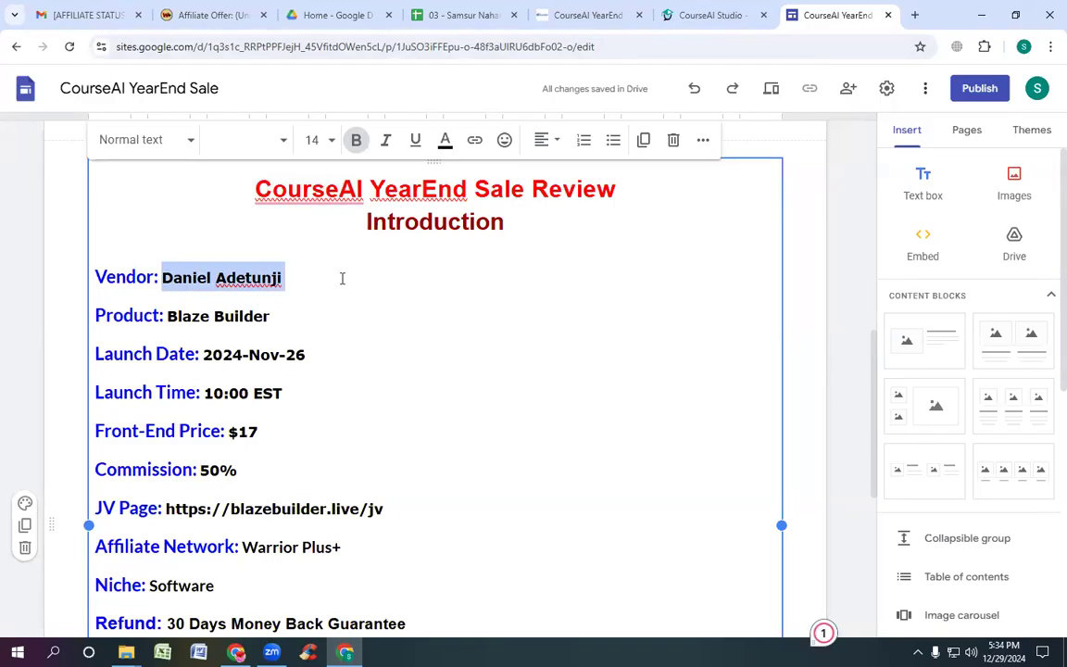
{"action": "key", "text": "ctrl+v"}
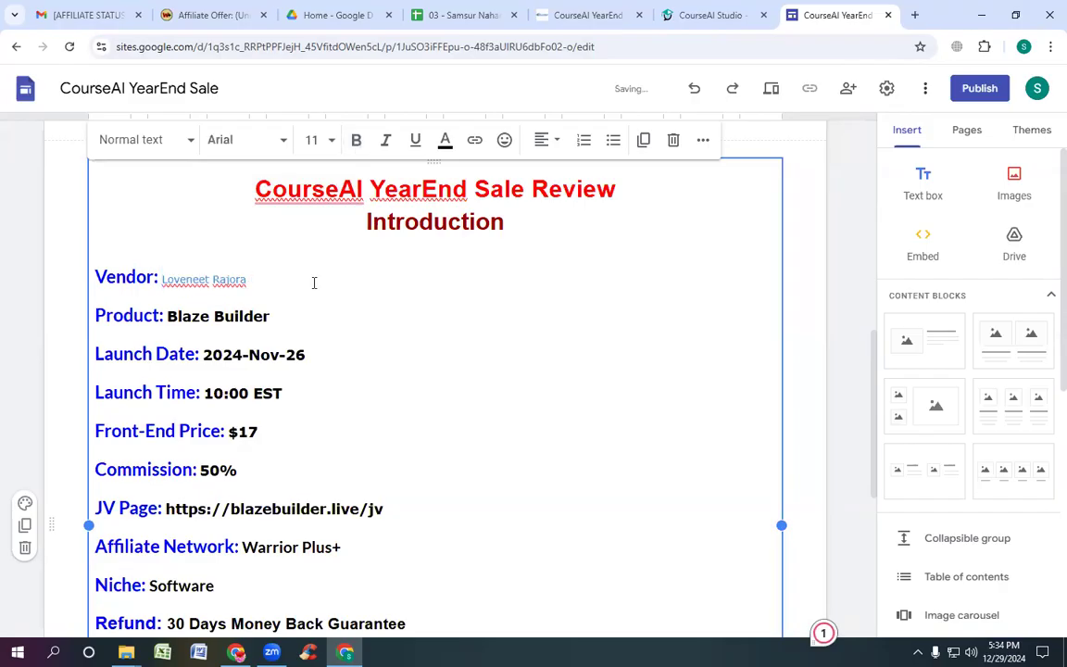
Step: Format the pasted vendor name as bold, font size 16 and black
{"action": "left_click_drag", "start_coordinate": [159, 280], "coordinate": [248, 279]}
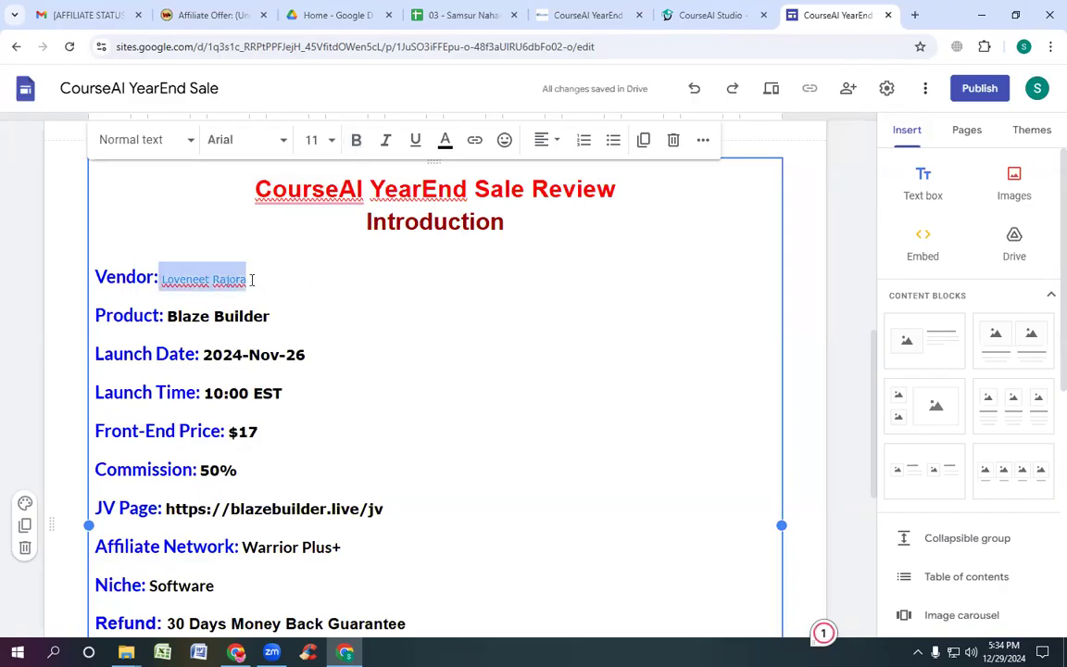
{"action": "left_click", "coordinate": [330, 140]}
{"action": "left_click", "coordinate": [315, 397]}
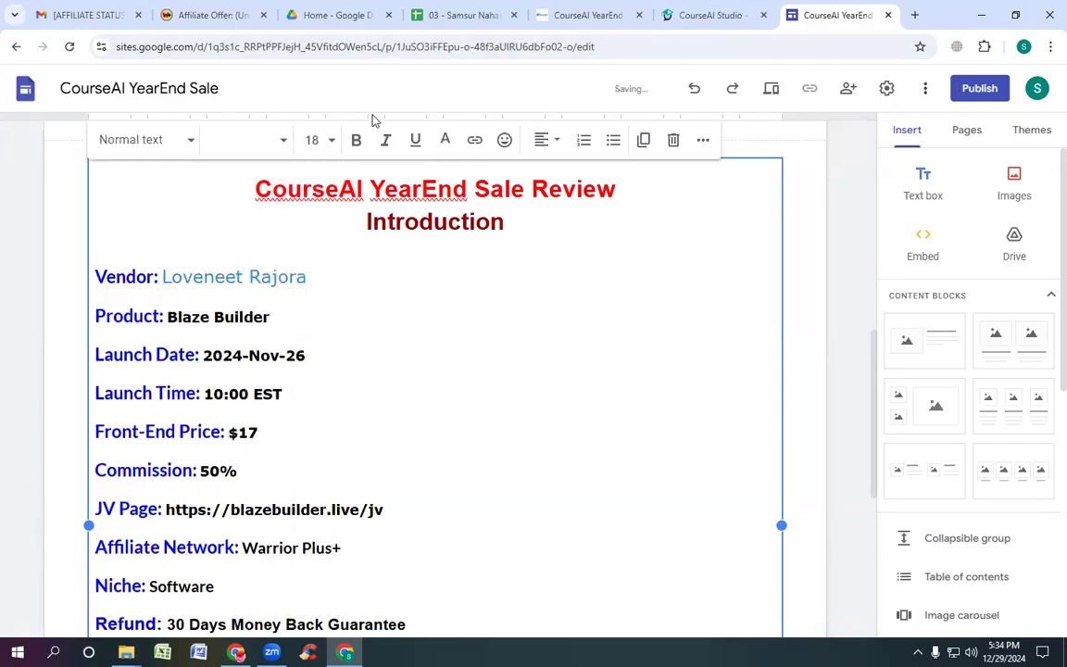
{"action": "left_click", "coordinate": [357, 141]}
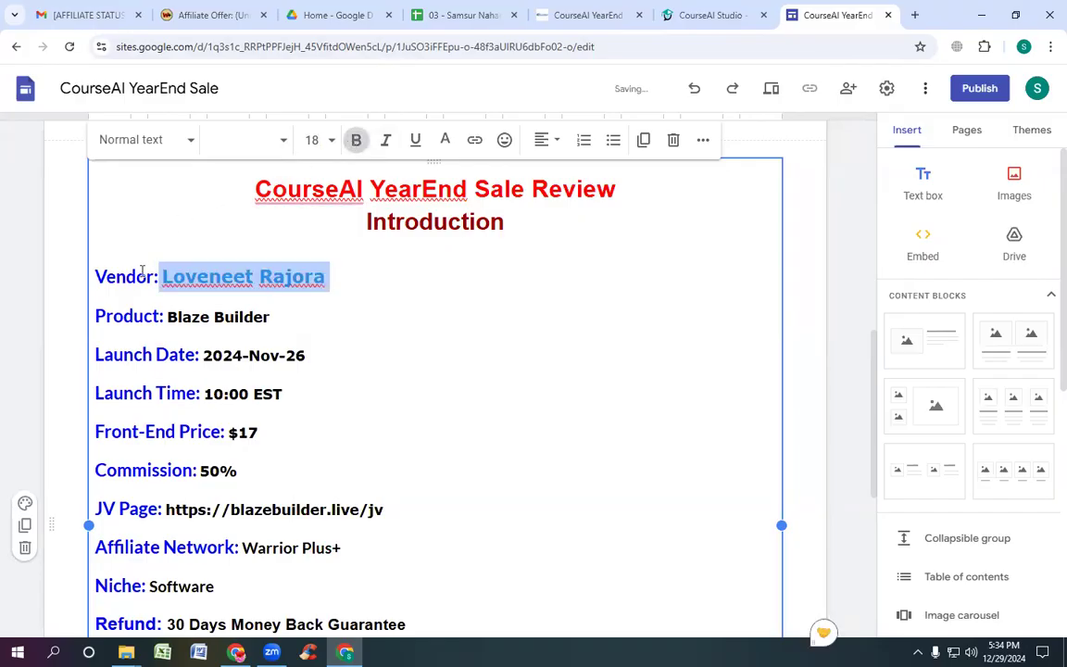
{"action": "left_click", "coordinate": [313, 140]}
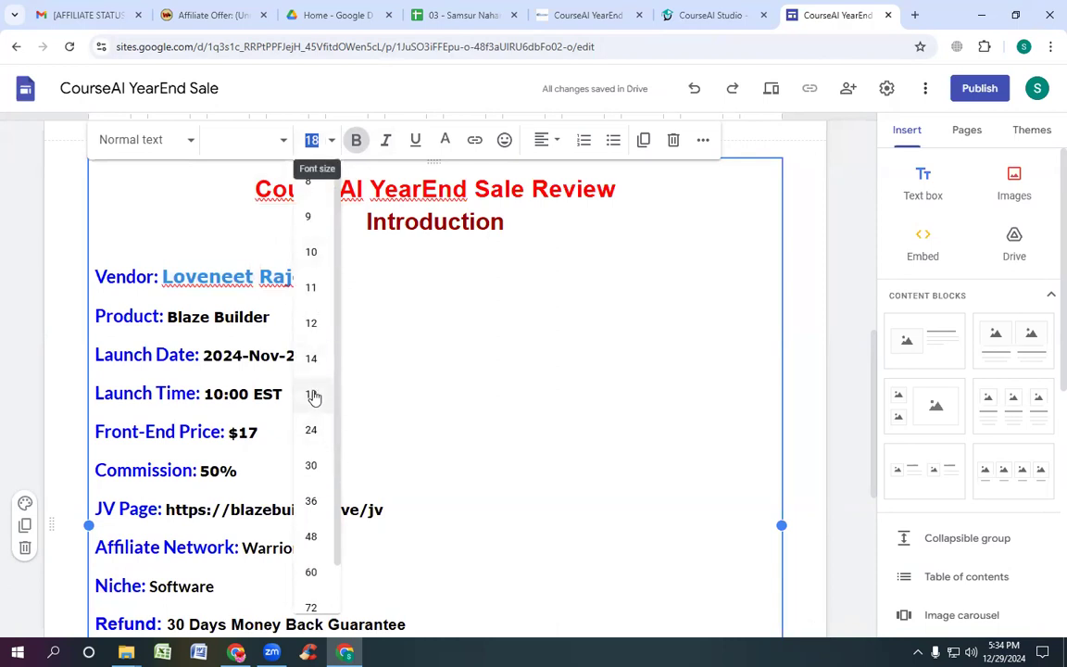
{"action": "type", "text": "1"}
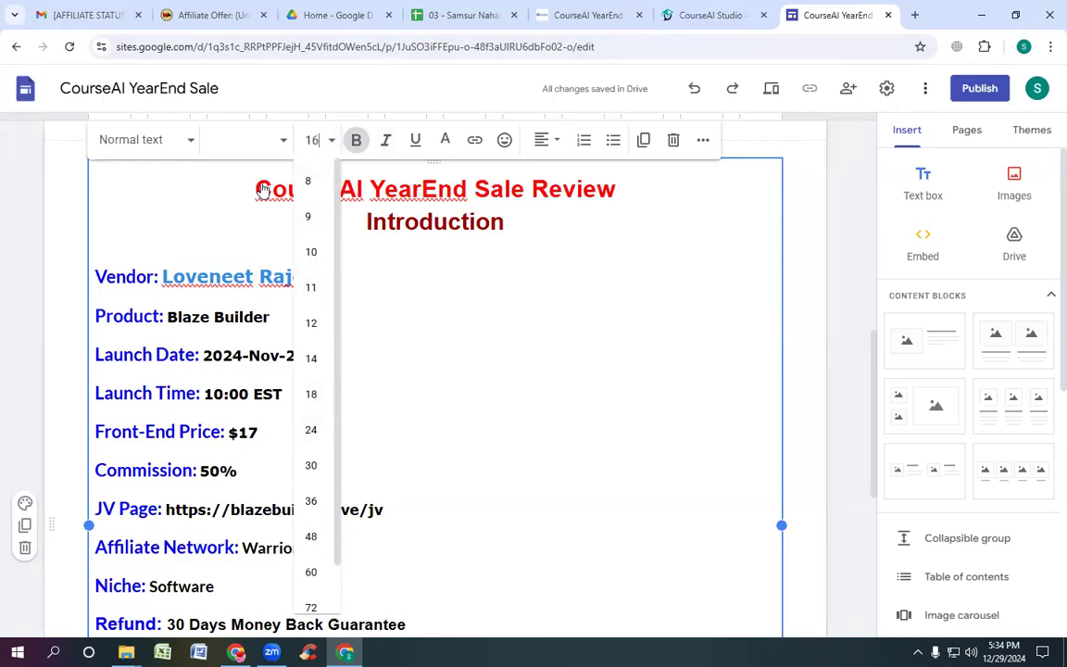
{"action": "type", "text": "6"}
{"action": "key", "text": "Return"}
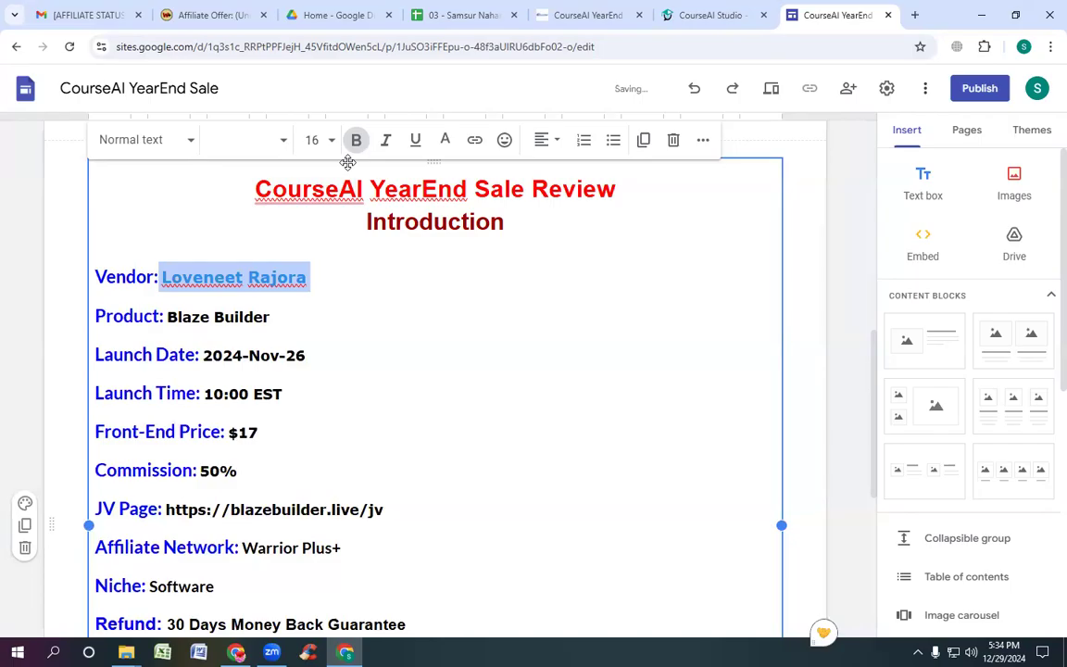
{"action": "left_click", "coordinate": [454, 147]}
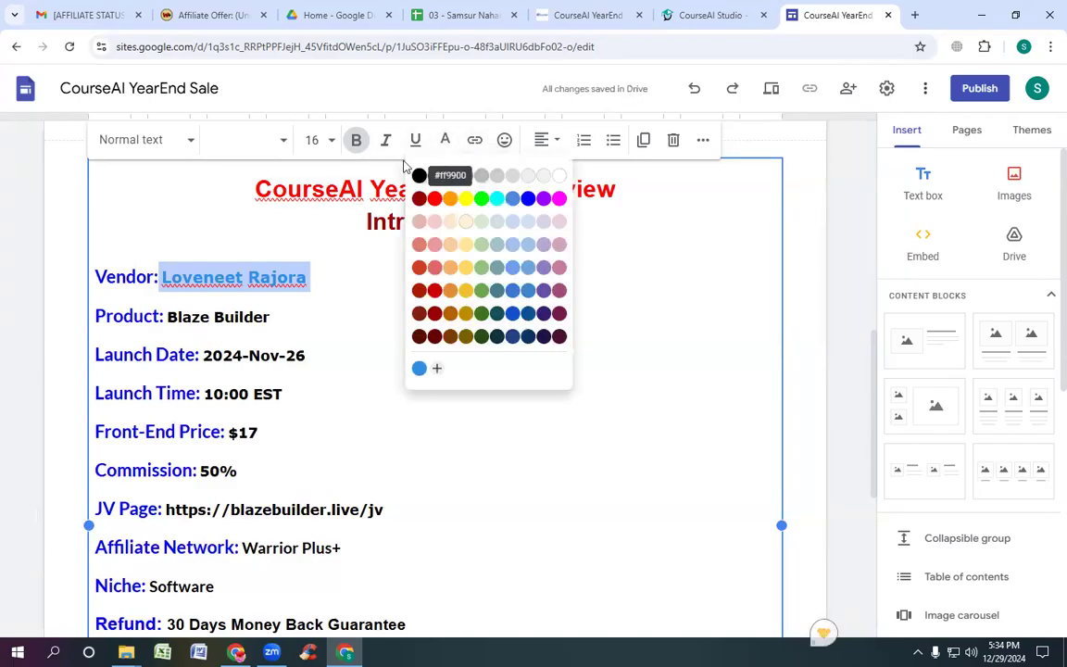
{"action": "left_click", "coordinate": [417, 180]}
{"action": "left_click", "coordinate": [376, 268]}
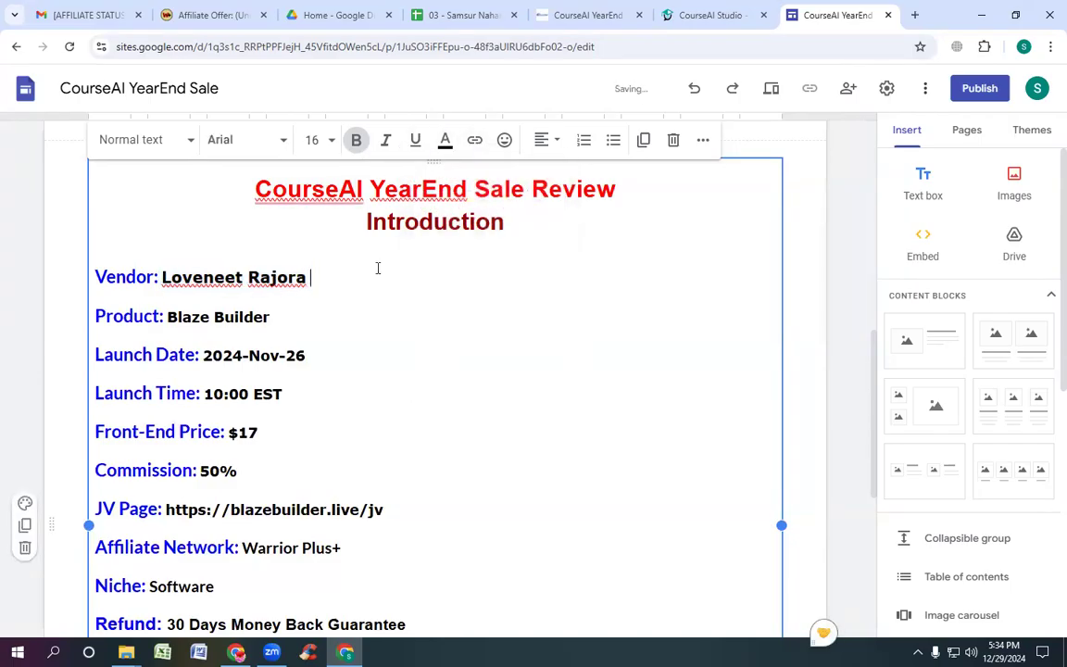
Step: Compare the font settings of the Vendor label with those of the vendor name
{"action": "left_click", "coordinate": [122, 277]}
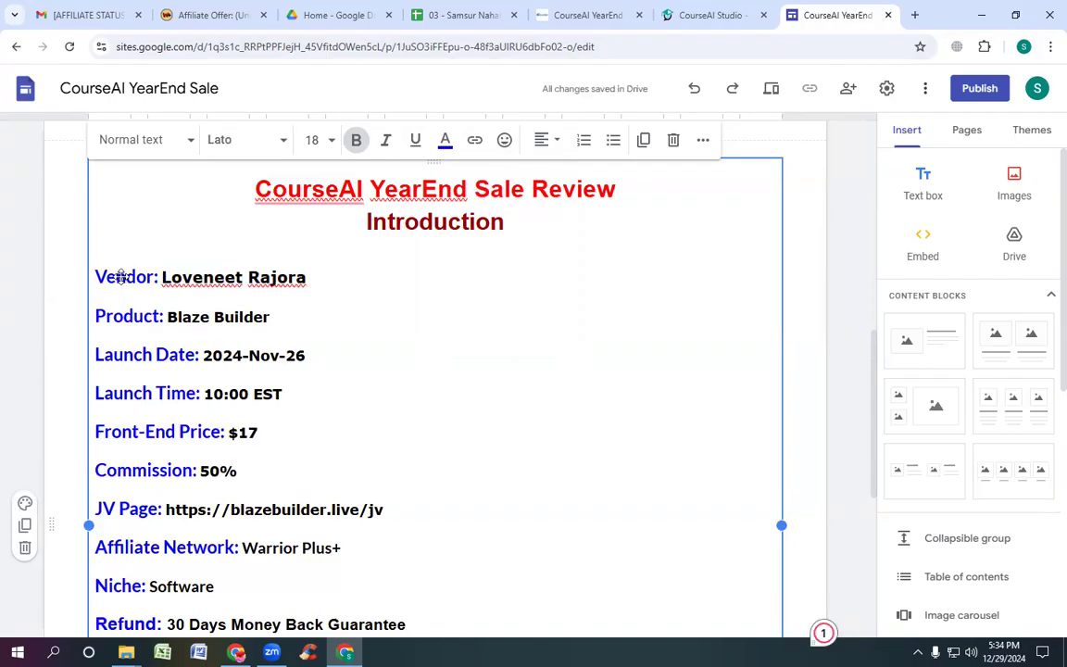
{"action": "left_click", "coordinate": [202, 275]}
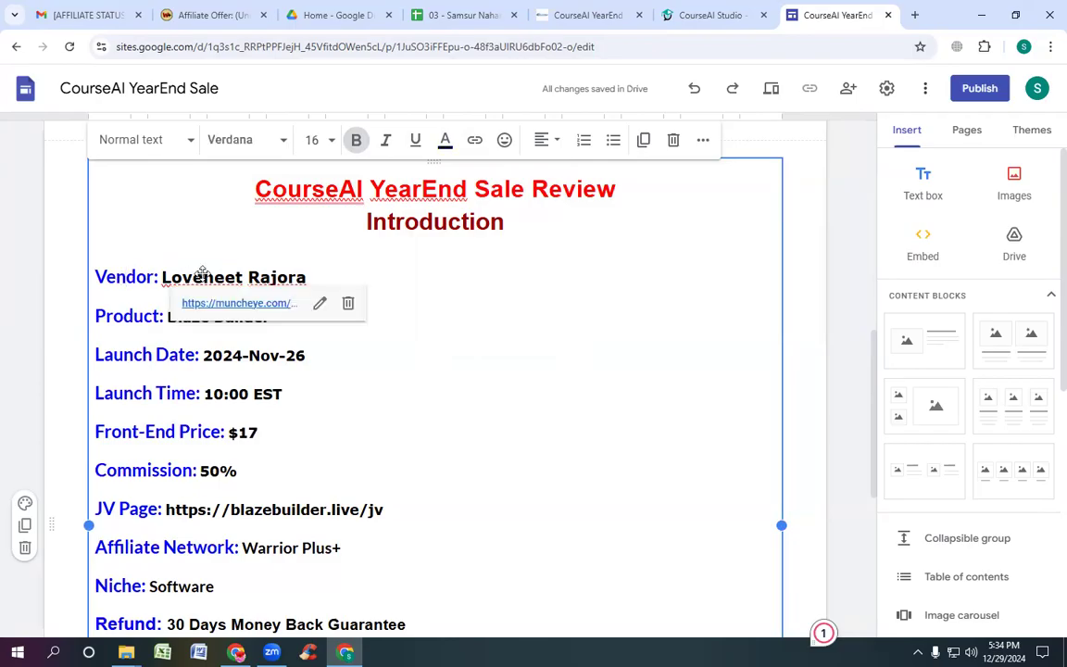
{"action": "left_click", "coordinate": [126, 278]}
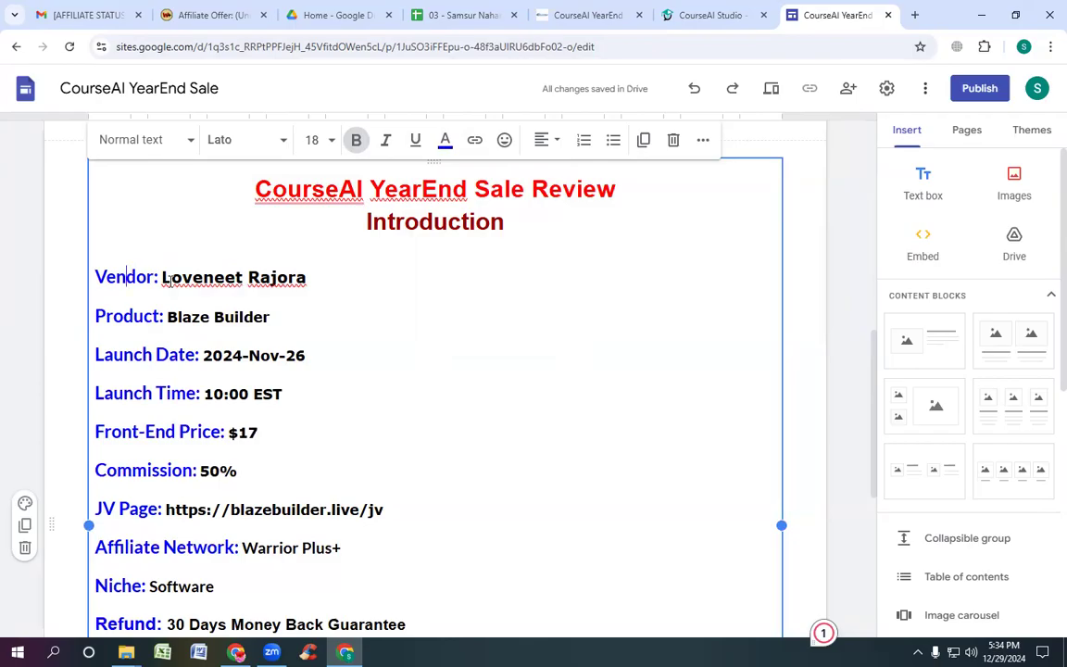
{"action": "left_click", "coordinate": [166, 281]}
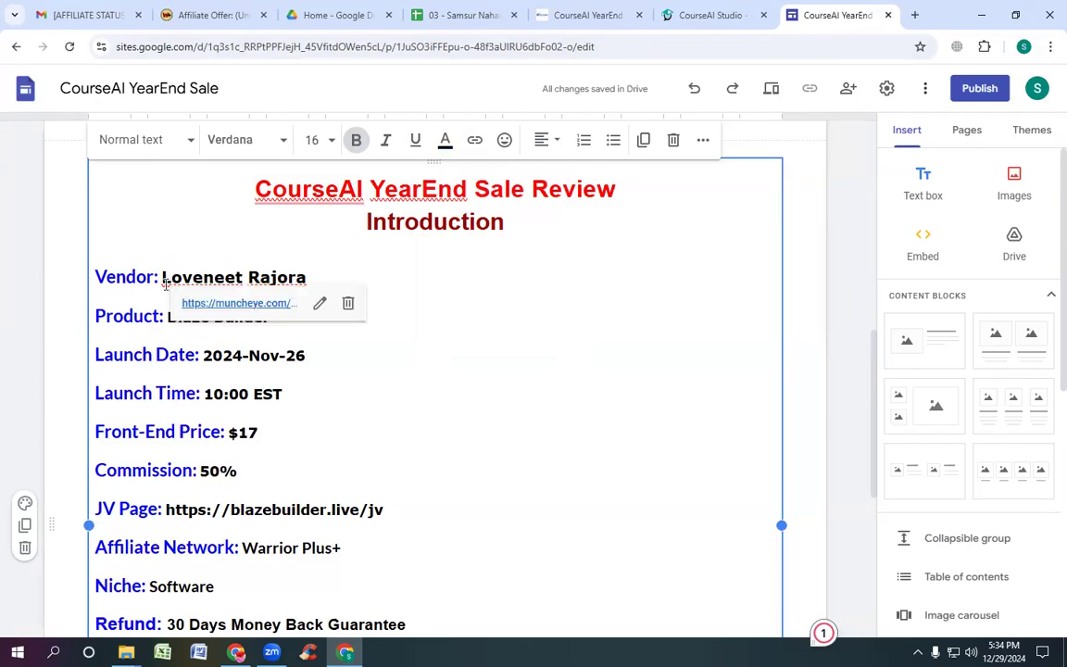
Step: Try to change the vendor name's font to Lato
{"action": "left_click_drag", "start_coordinate": [162, 277], "coordinate": [312, 277]}
{"action": "key", "text": "ctrl+c"}
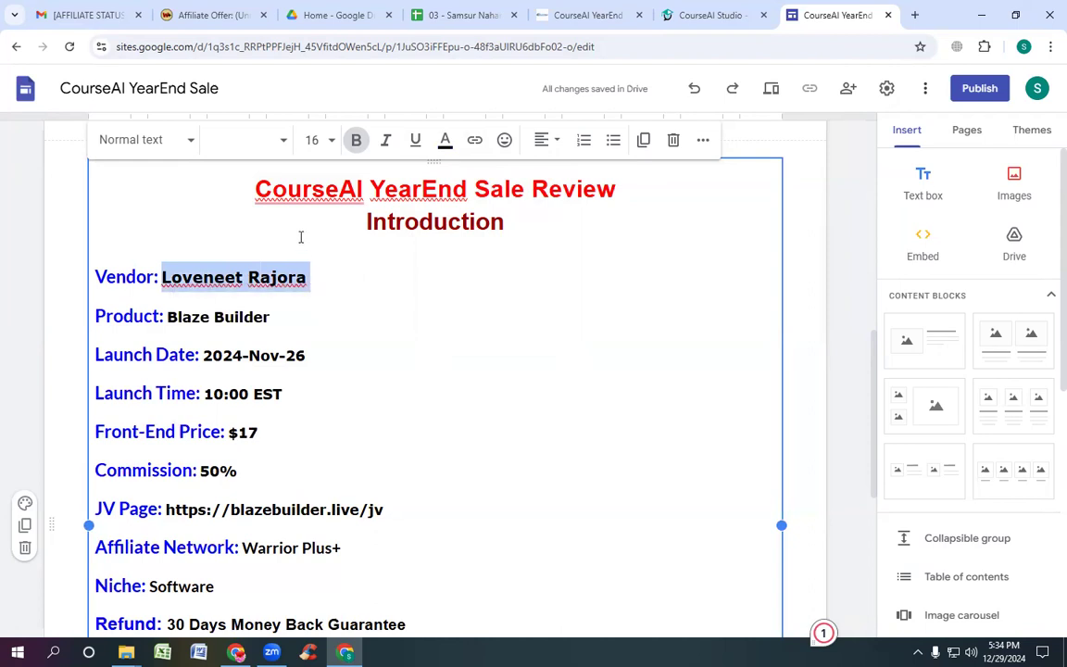
{"action": "left_click", "coordinate": [249, 144]}
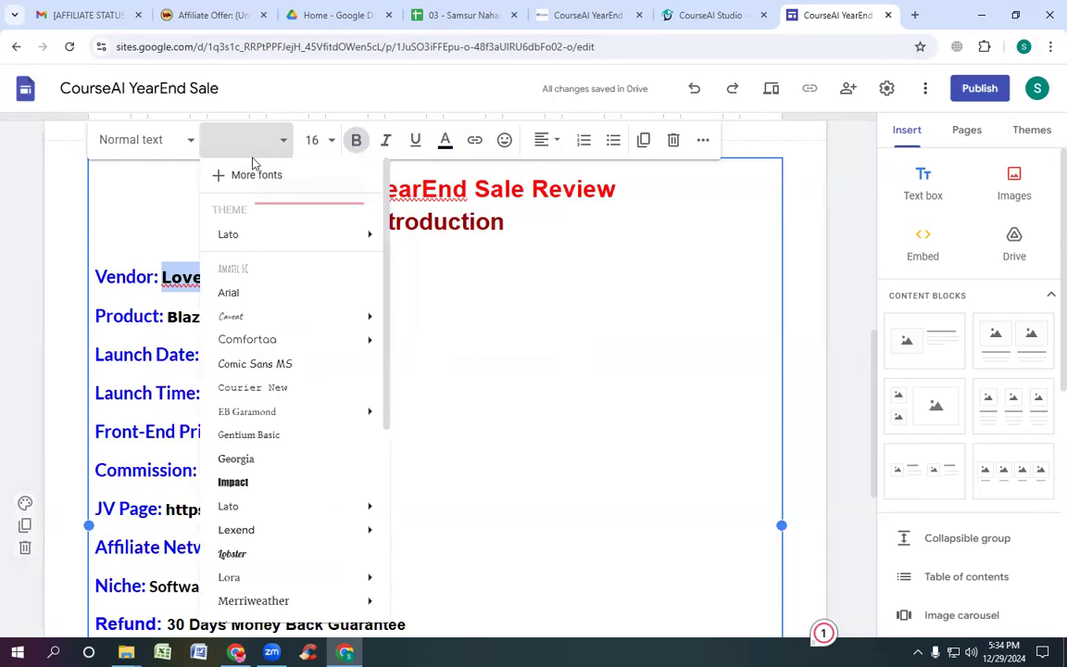
{"action": "type", "text": "I"}
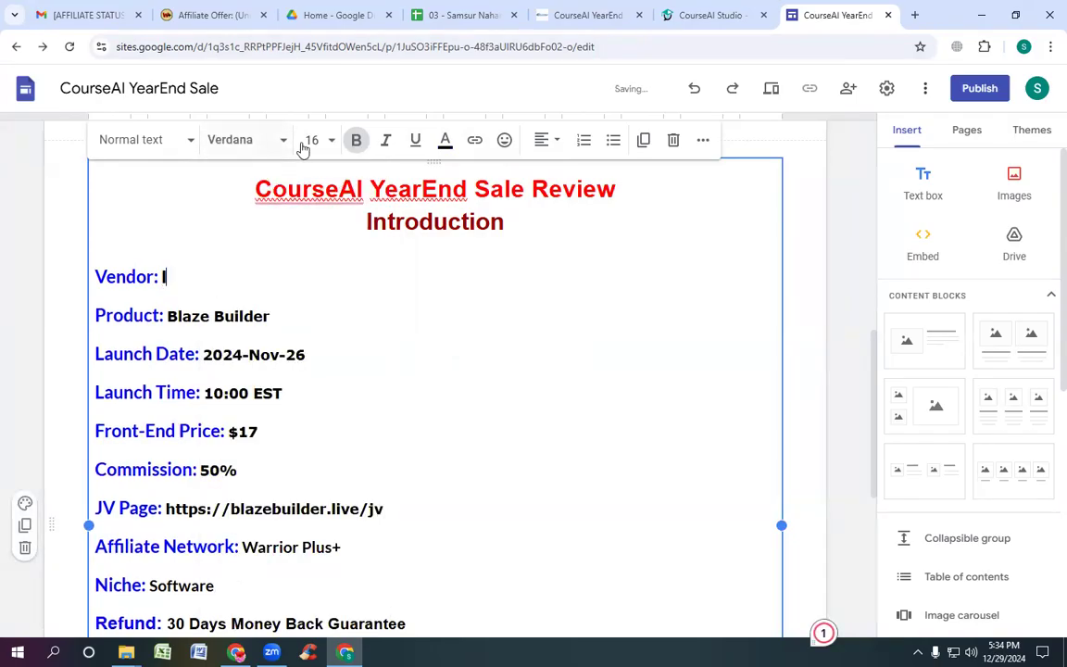
{"action": "left_click", "coordinate": [283, 143]}
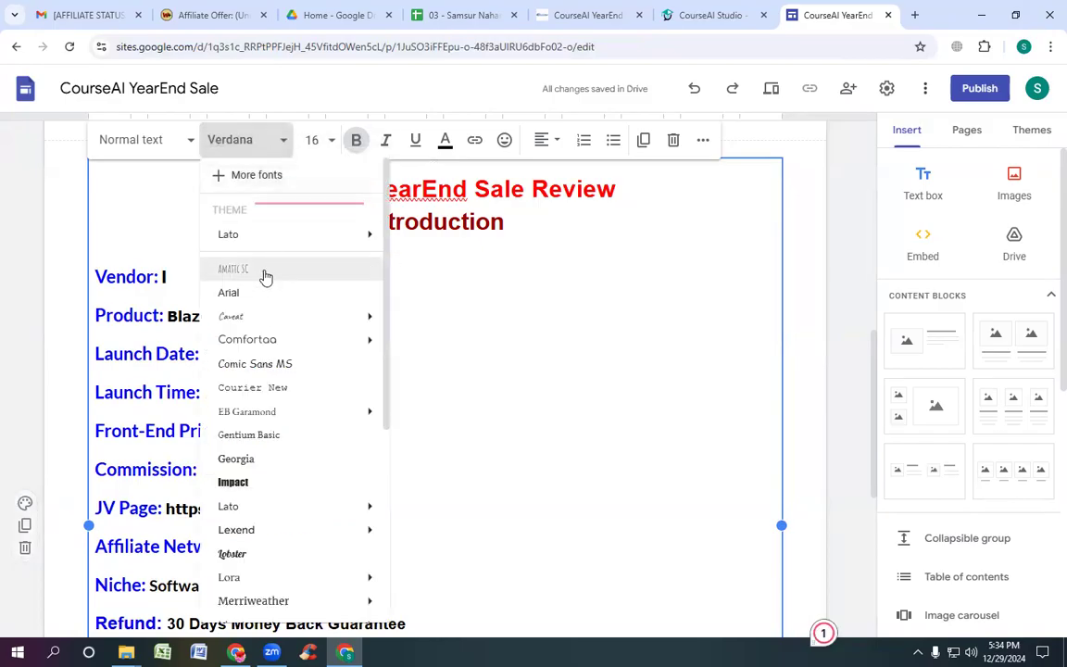
{"action": "scroll", "coordinate": [262, 277], "scroll_direction": "down", "scroll_amount": 1}
{"action": "left_click", "coordinate": [227, 434]}
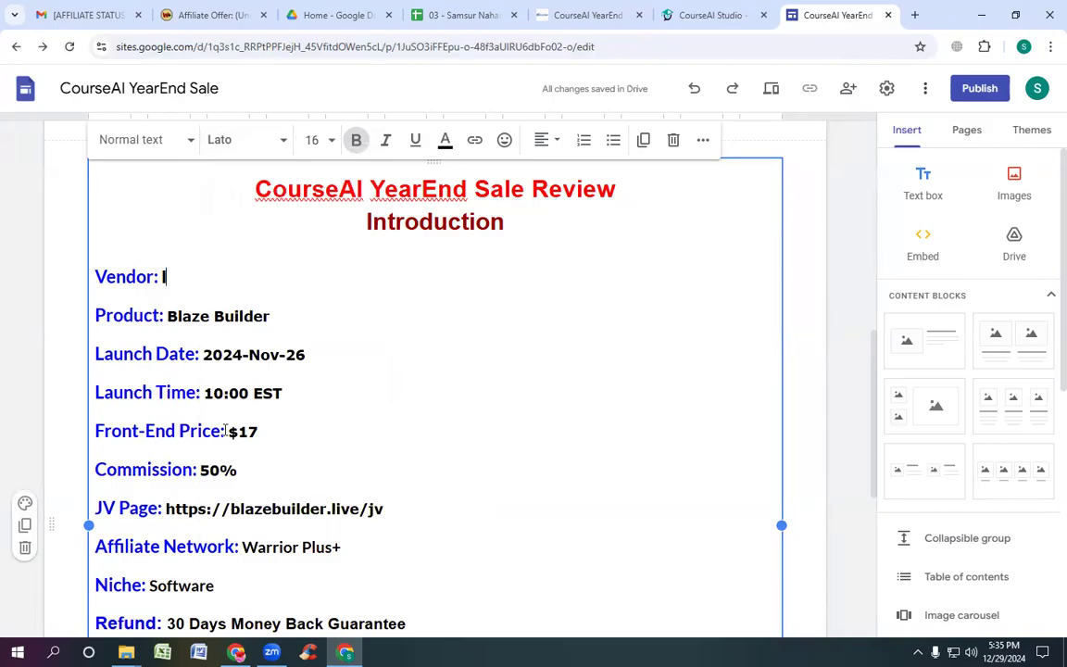
Step: Paste the copied vendor name over the stray letter in the Vendor line
{"action": "left_click_drag", "start_coordinate": [176, 276], "coordinate": [163, 277]}
{"action": "key", "text": "ctrl+v"}
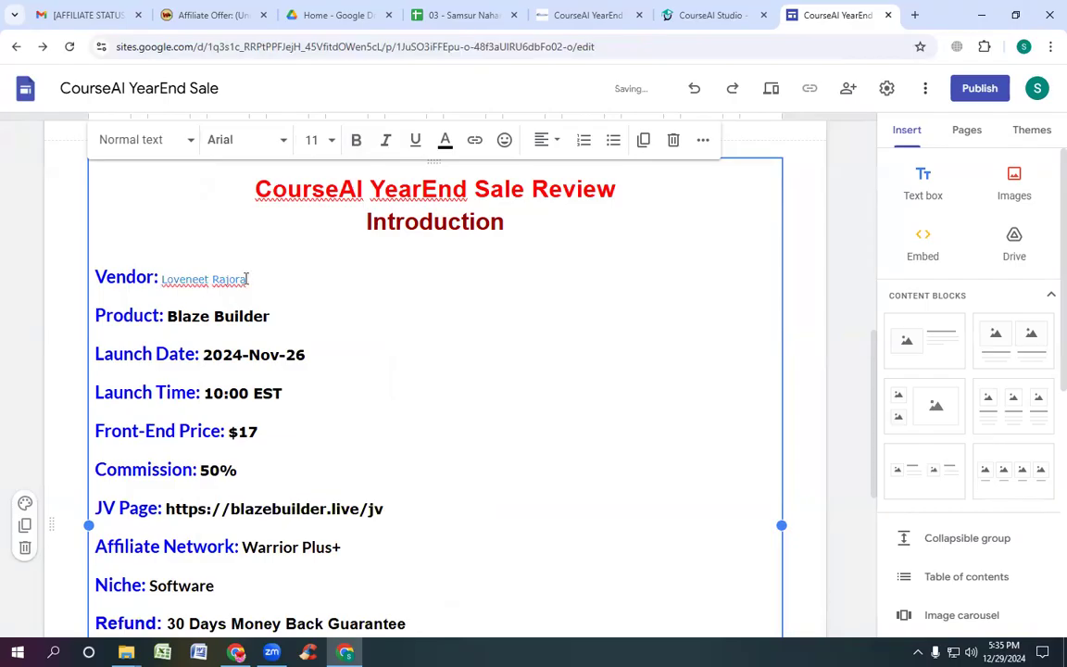
{"action": "left_click", "coordinate": [162, 280]}
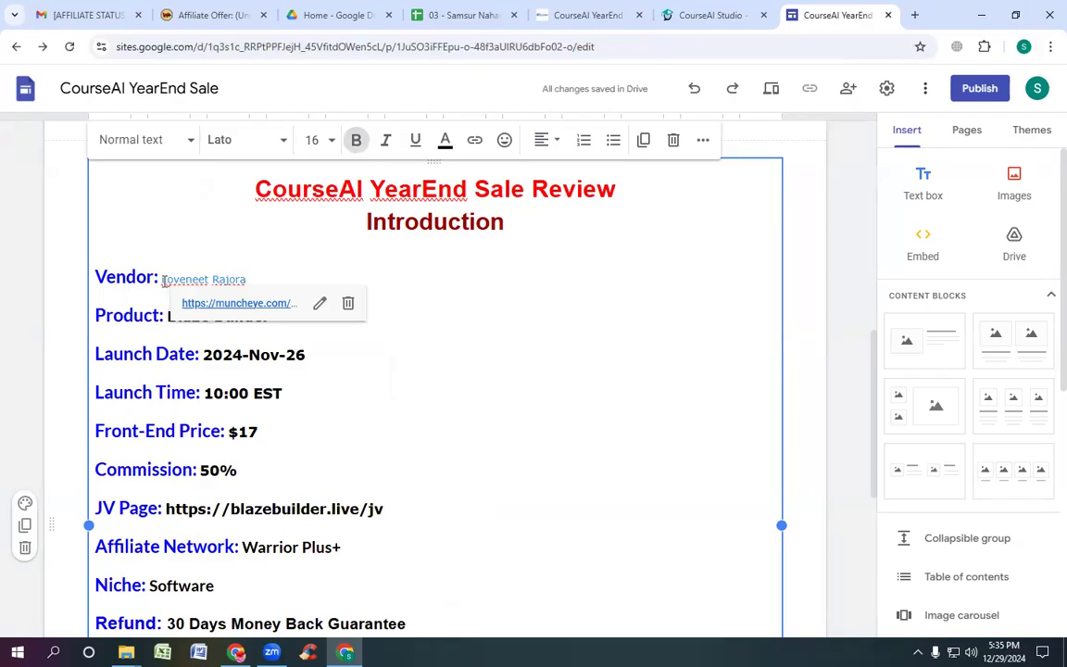
{"action": "left_click", "coordinate": [233, 280]}
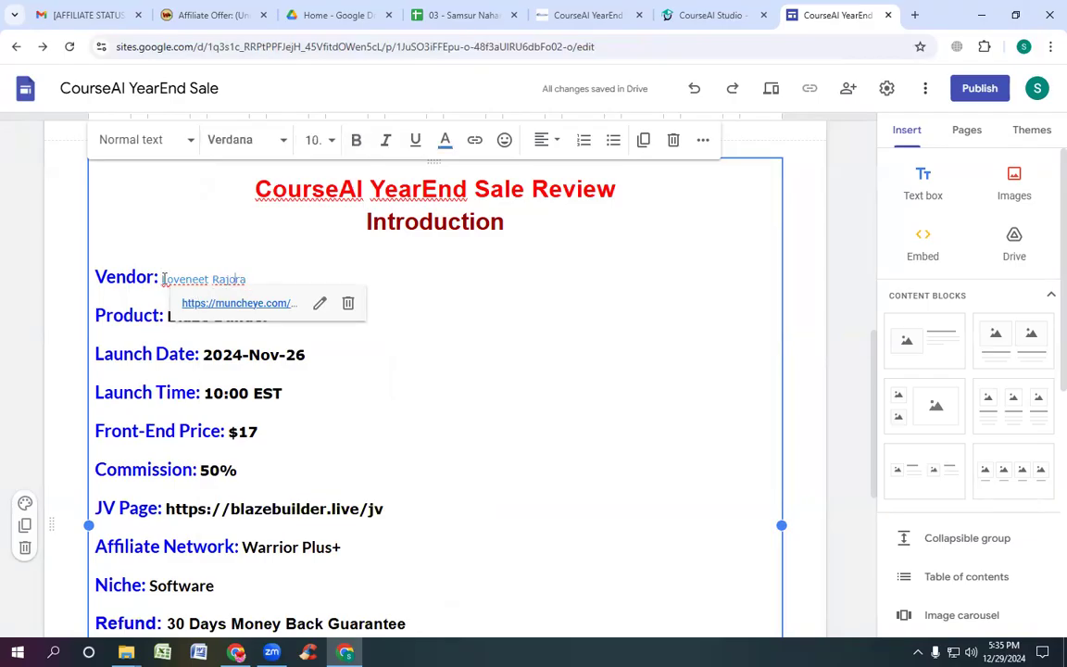
Step: Format the vendor name as bold, font size 18 and black
{"action": "left_click_drag", "start_coordinate": [181, 279], "coordinate": [248, 279]}
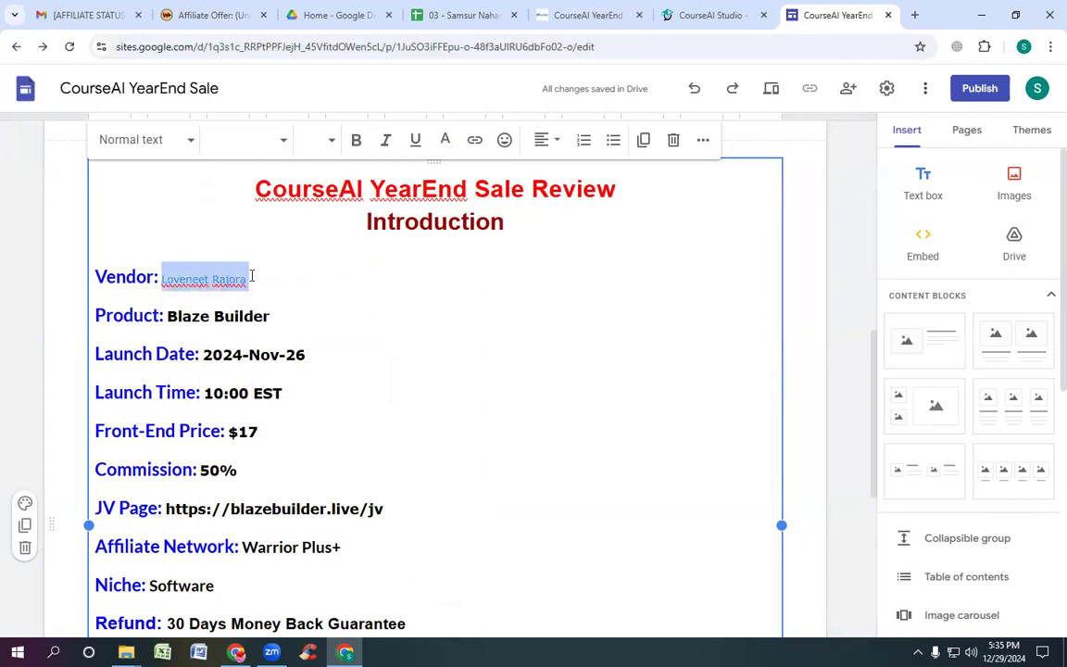
{"action": "left_click", "coordinate": [333, 139]}
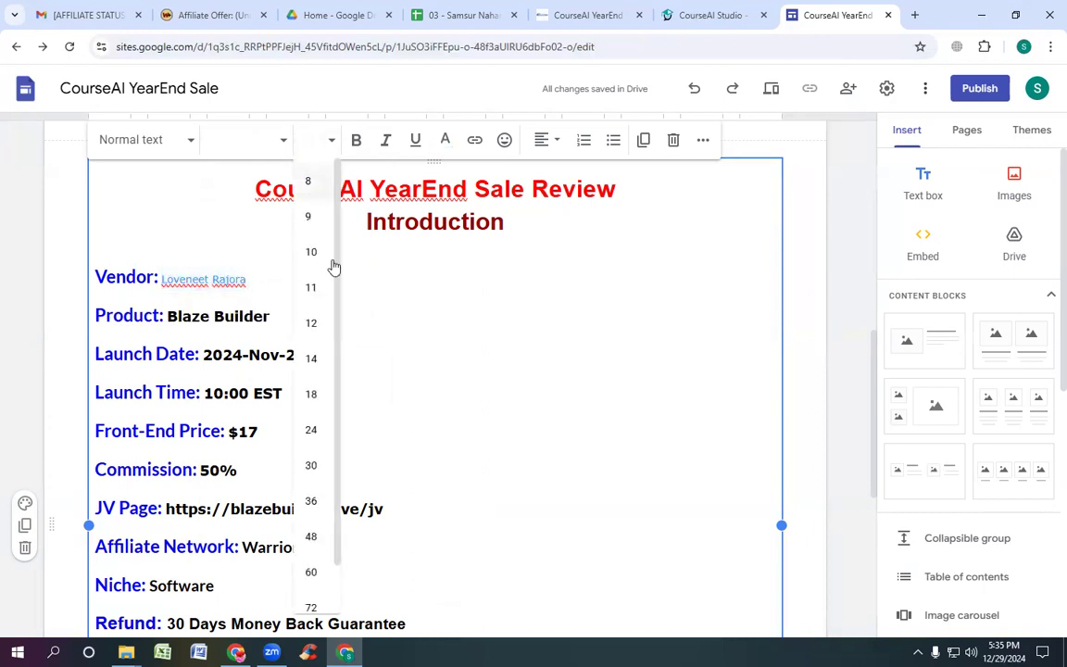
{"action": "left_click", "coordinate": [313, 394]}
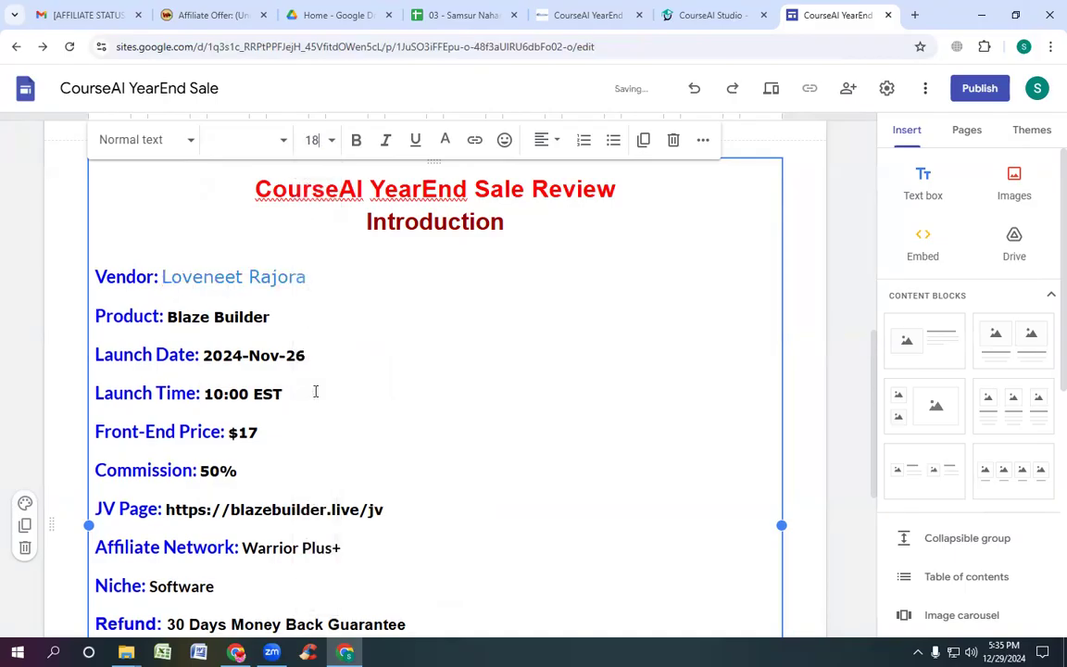
{"action": "left_click", "coordinate": [354, 140]}
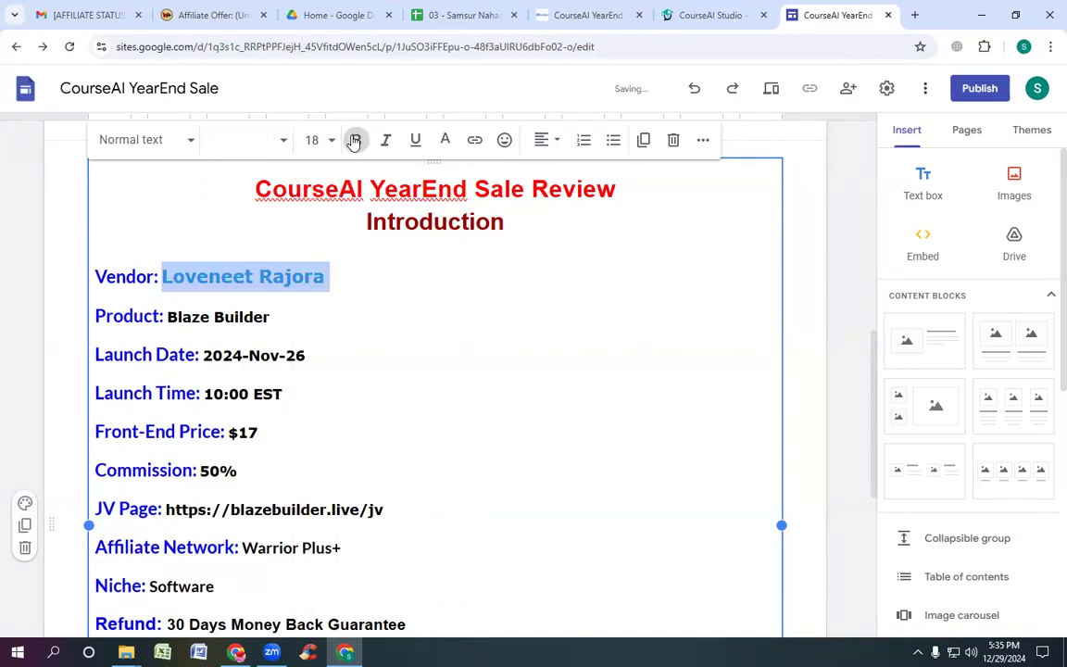
{"action": "left_click", "coordinate": [450, 139]}
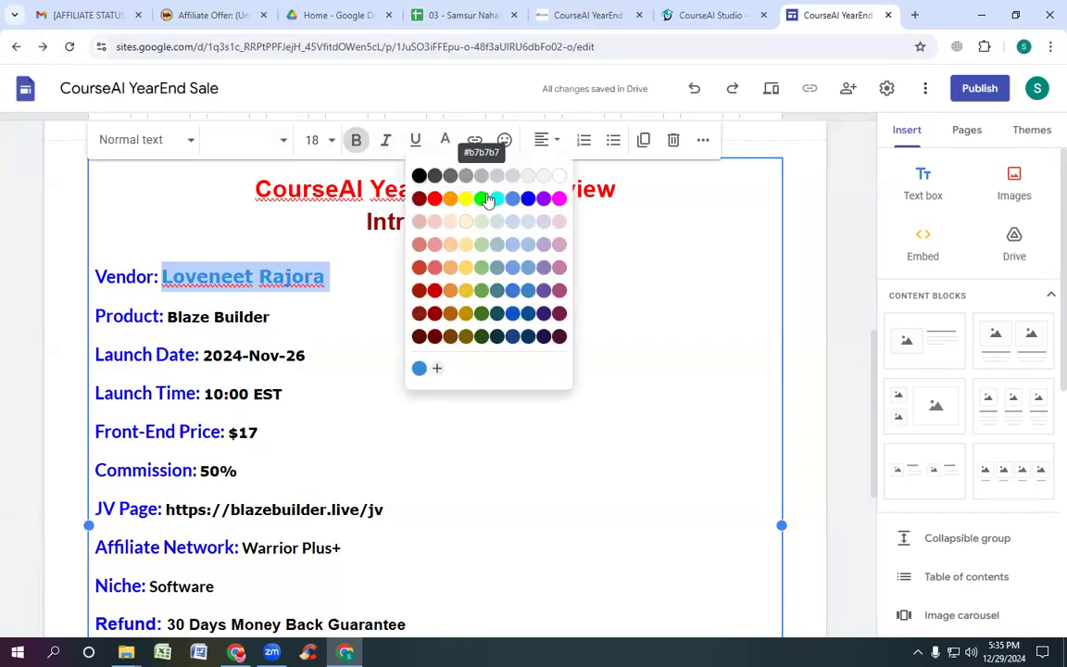
{"action": "left_click", "coordinate": [420, 177]}
{"action": "left_click", "coordinate": [352, 310]}
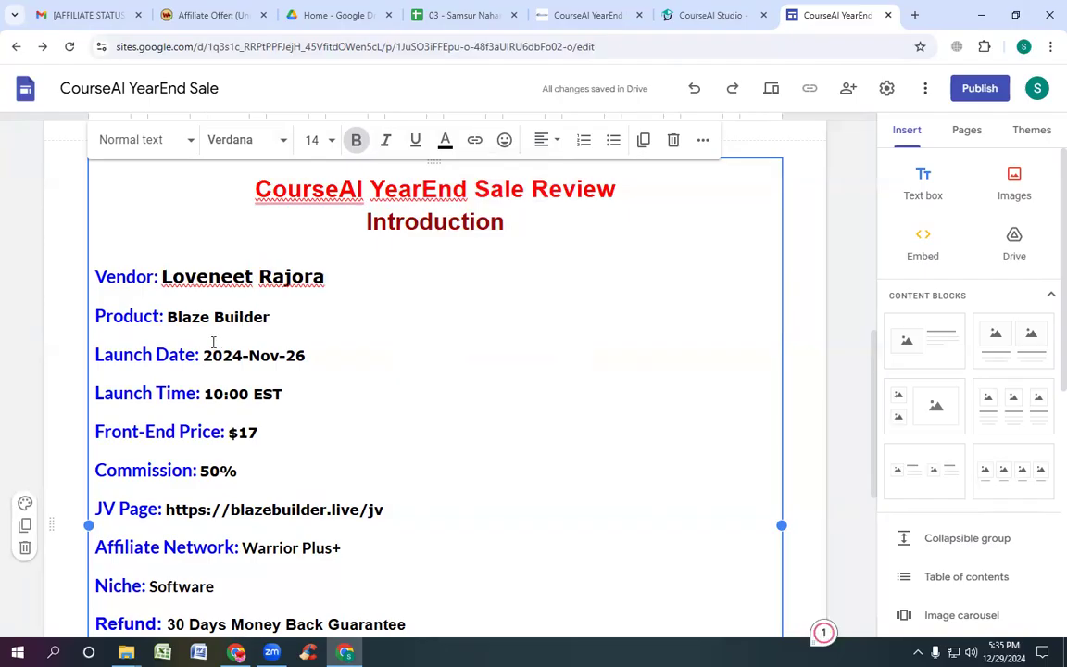
{"action": "left_click", "coordinate": [606, 17]}
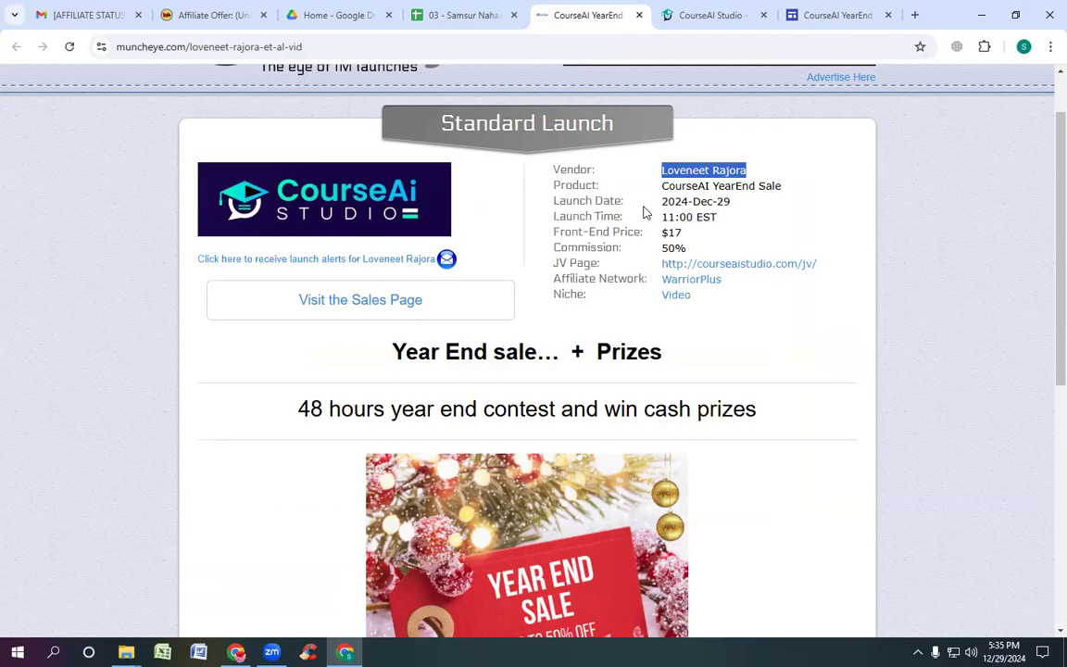
{"action": "left_click", "coordinate": [704, 15]}
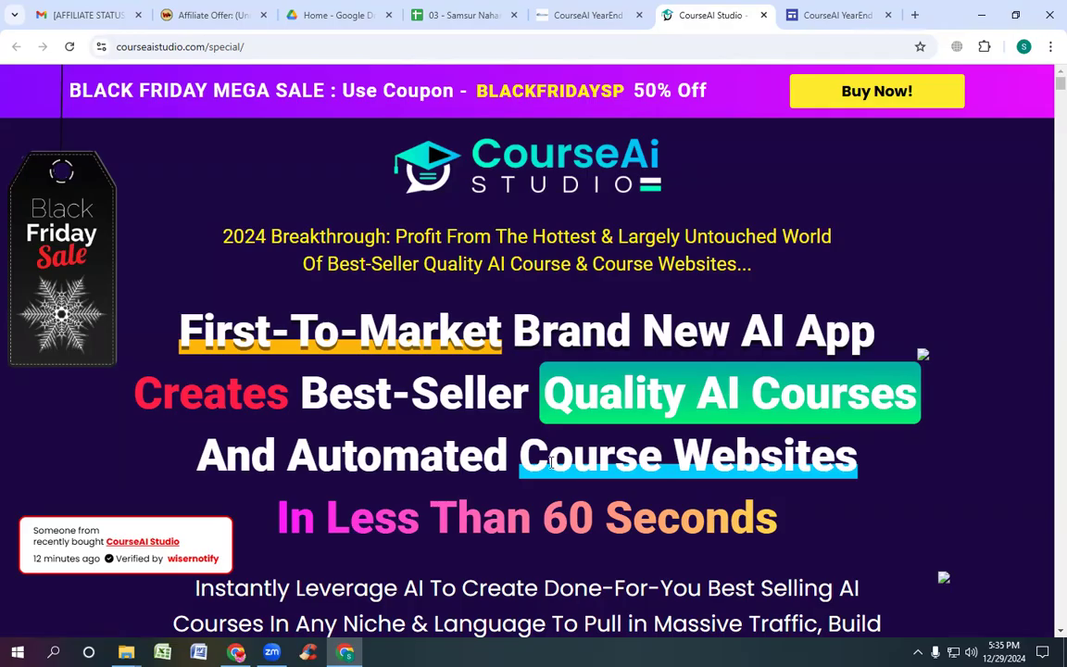
{"action": "left_click", "coordinate": [572, 13]}
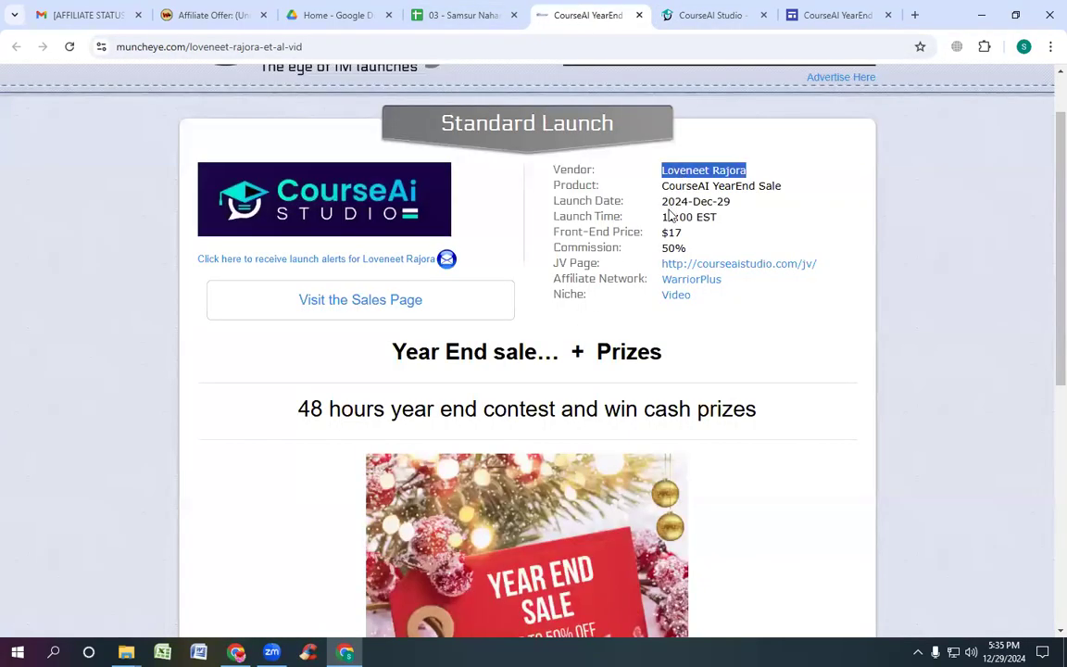
{"action": "left_click", "coordinate": [834, 14]}
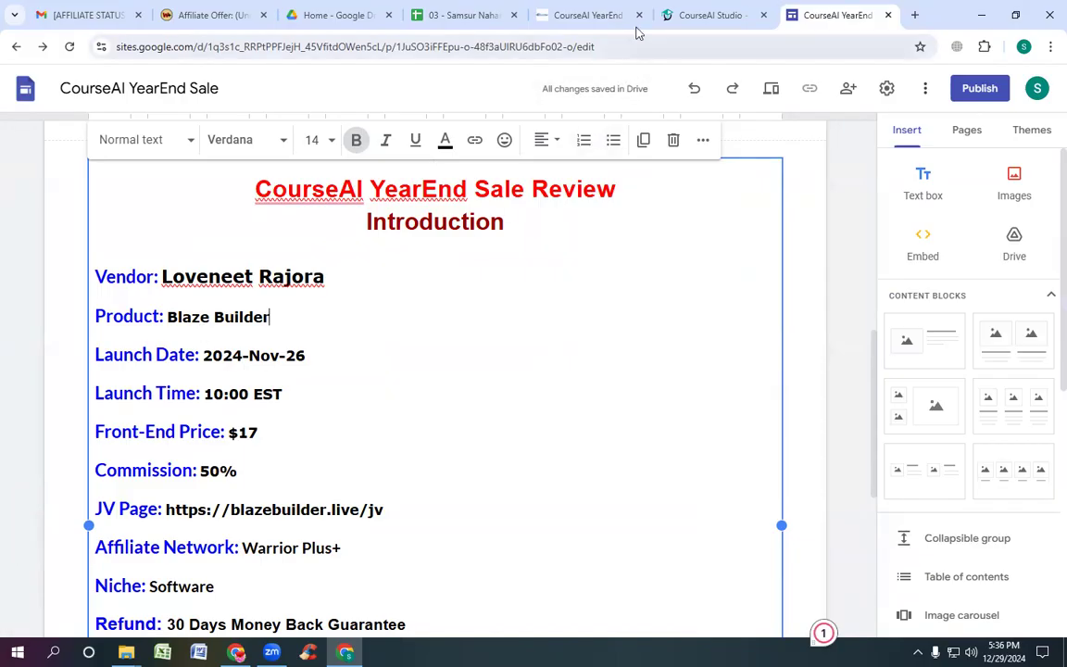
Step: Replace the Product value in the review with "CourseAI YearEnd Sale" copied from the MunchEye launch listing
{"action": "left_click", "coordinate": [597, 11]}
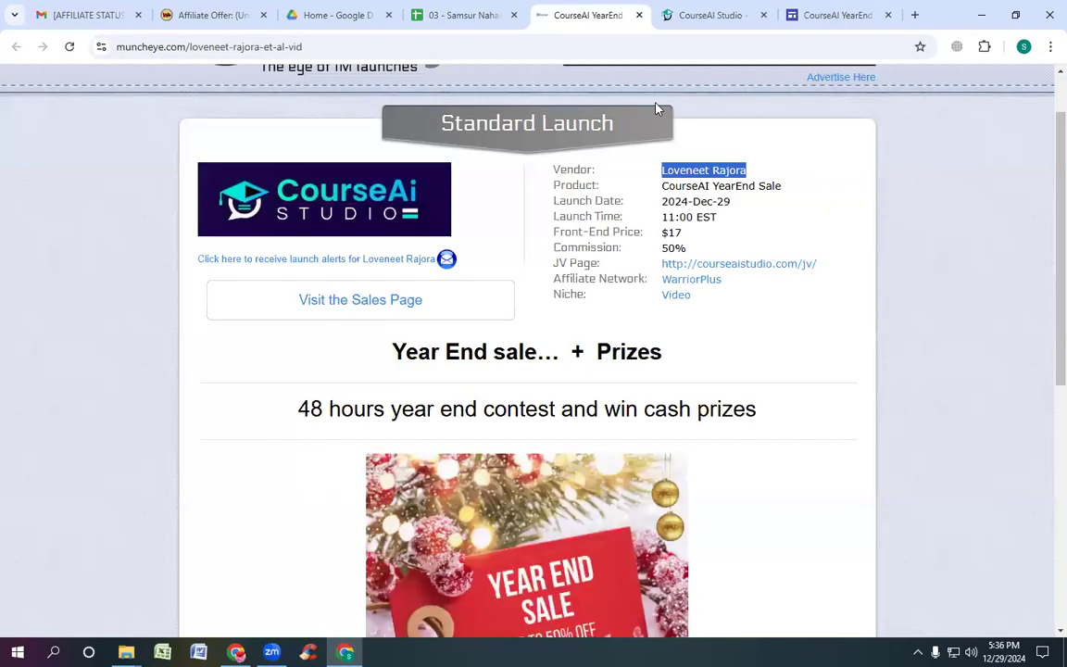
{"action": "left_click", "coordinate": [663, 186]}
{"action": "left_click_drag", "start_coordinate": [663, 187], "coordinate": [790, 192]}
{"action": "key", "text": "ctrl+c"}
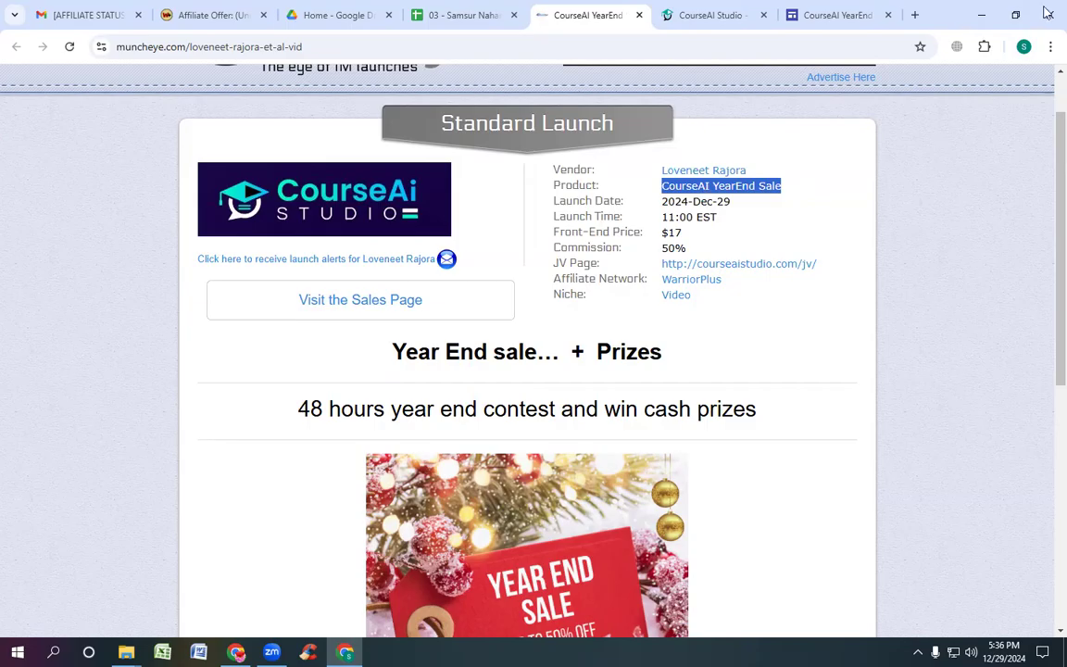
{"action": "left_click", "coordinate": [827, 16]}
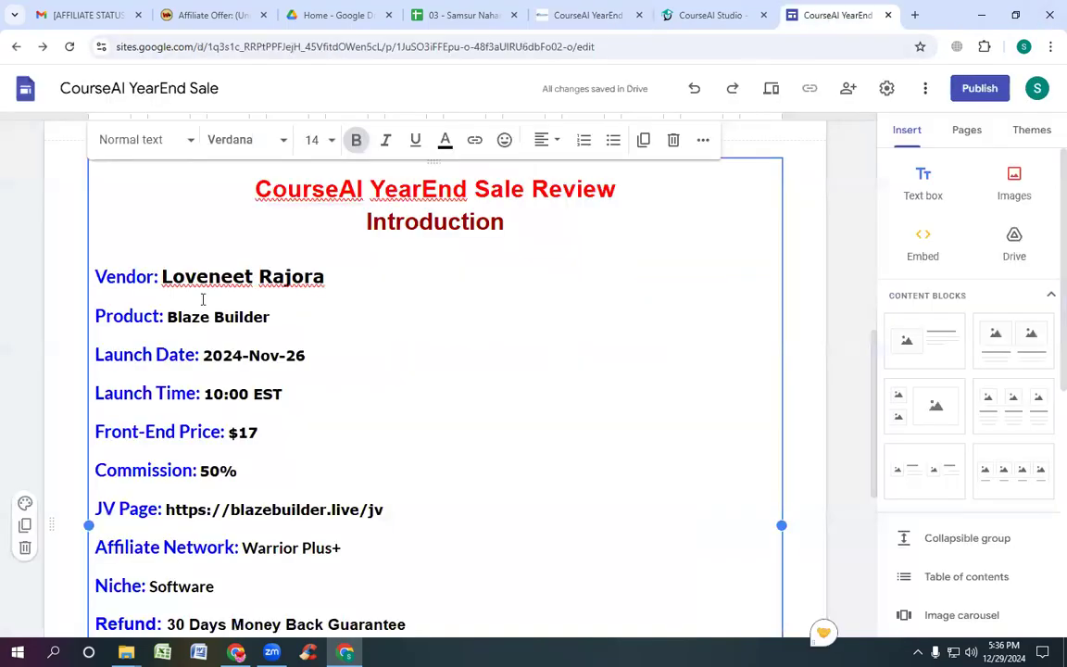
{"action": "left_click_drag", "start_coordinate": [169, 317], "coordinate": [269, 320]}
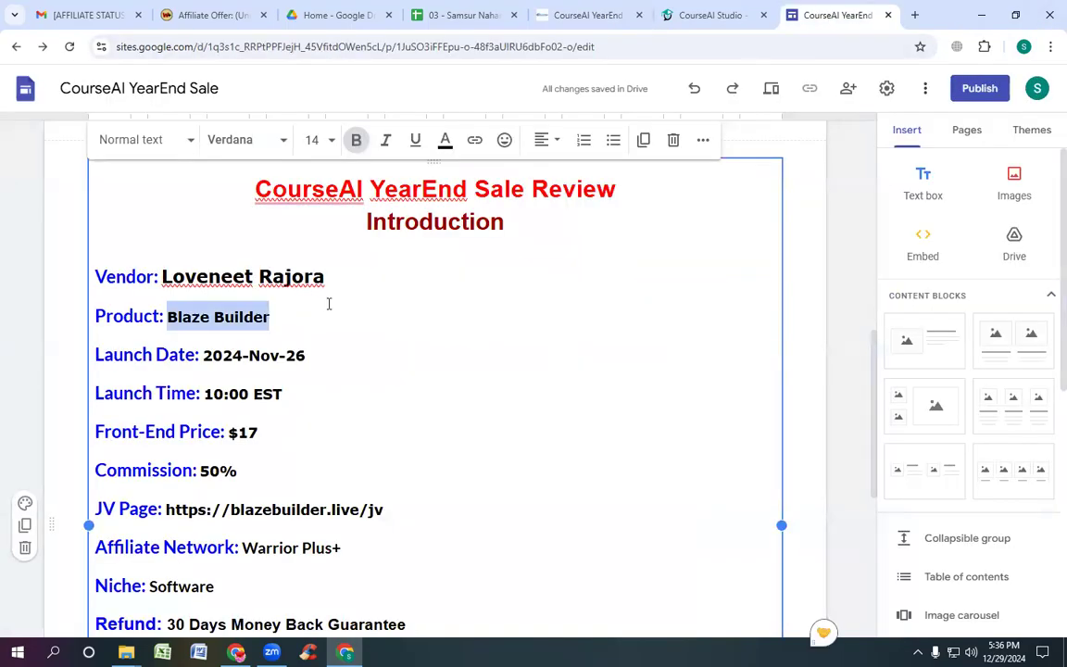
{"action": "key", "text": "ctrl+v"}
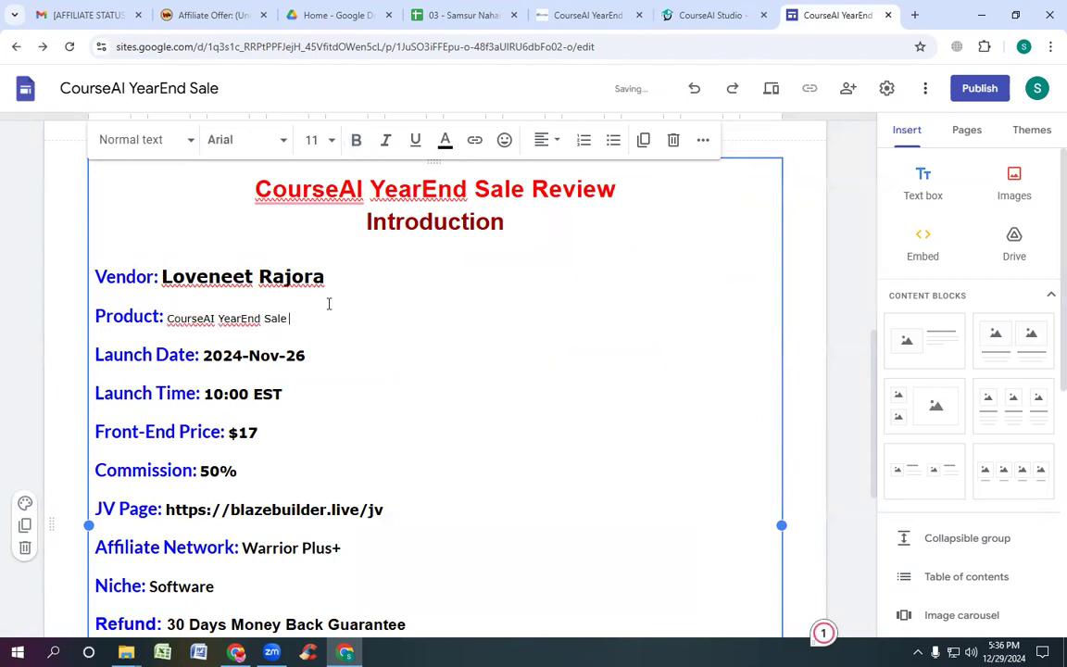
Step: Replace the review's Launch Date with 2024-Dec-29 copied from the MunchEye launch listing
{"action": "left_click", "coordinate": [611, 15]}
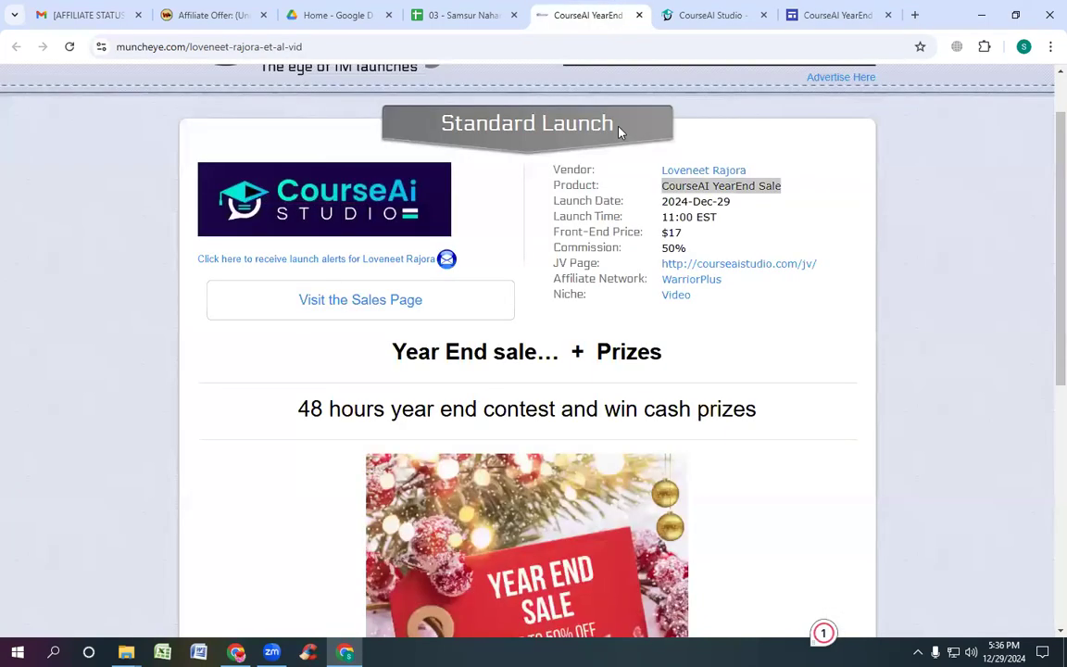
{"action": "left_click", "coordinate": [663, 201]}
{"action": "left_click_drag", "start_coordinate": [663, 201], "coordinate": [738, 204]}
{"action": "key", "text": "ctrl+c"}
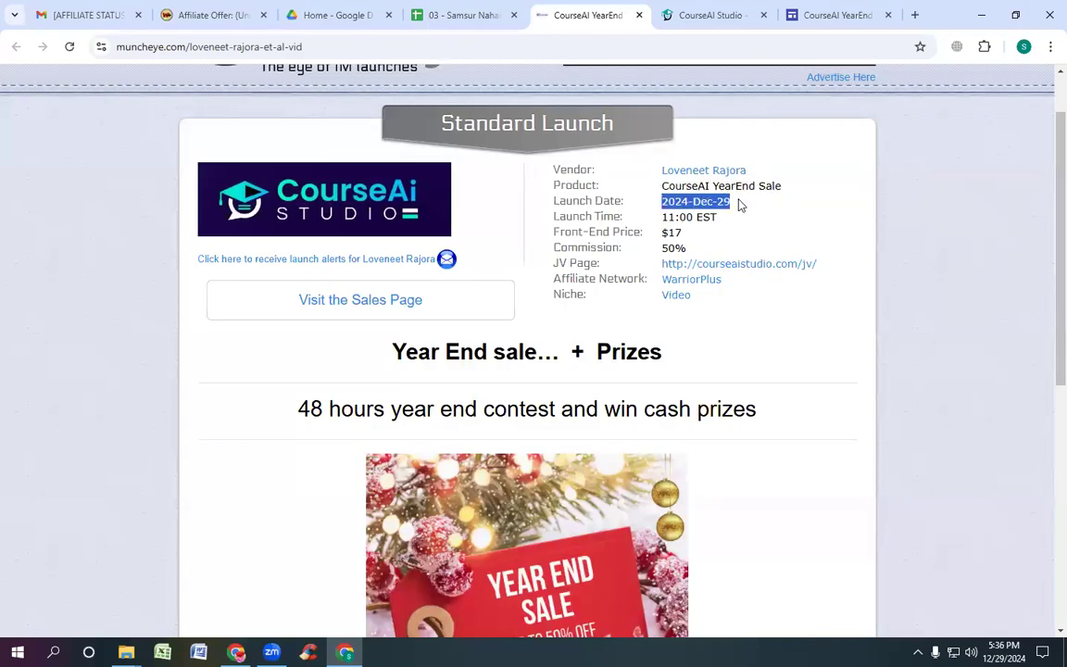
{"action": "left_click", "coordinate": [823, 14]}
{"action": "left_click_drag", "start_coordinate": [205, 359], "coordinate": [341, 353]}
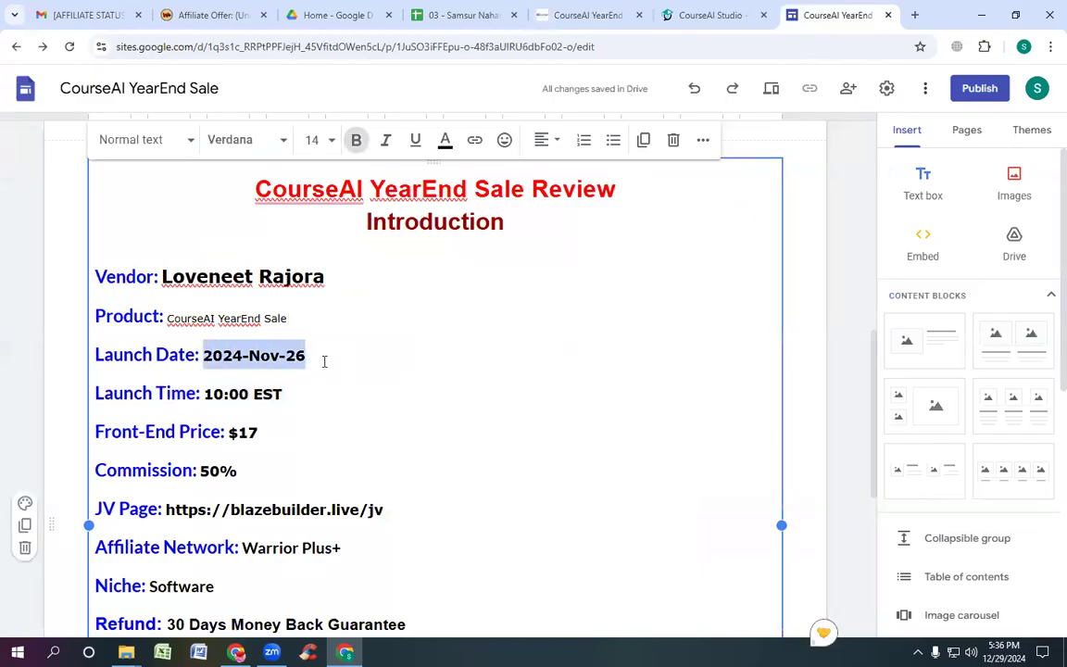
{"action": "key", "text": "ctrl+v"}
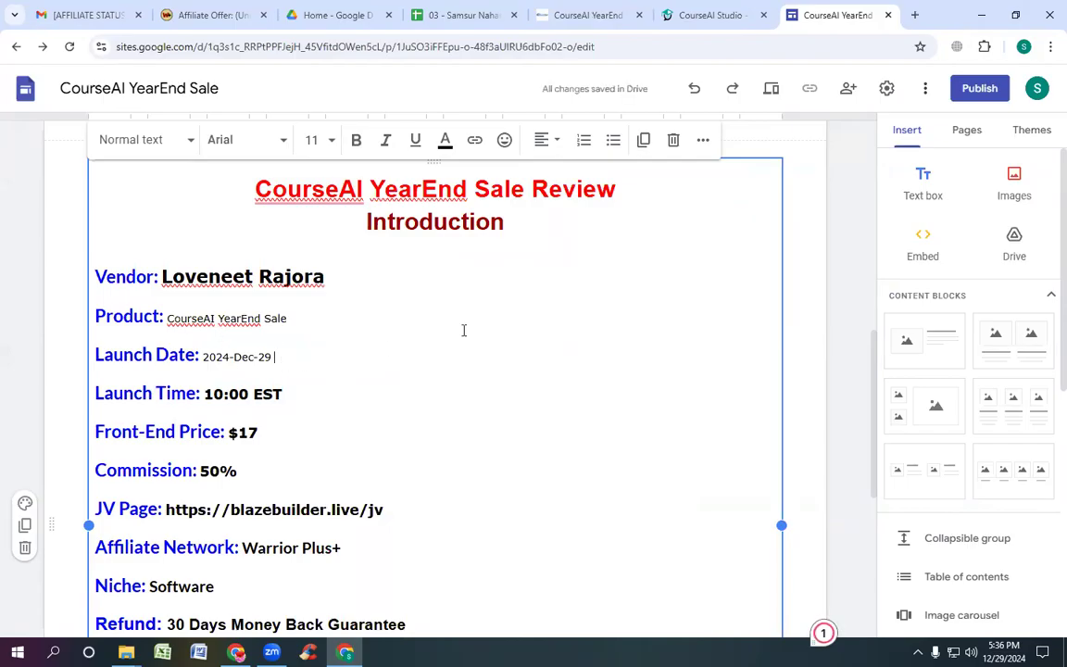
Step: Check the review's remaining launch details and closing section against the MunchEye listing
{"action": "scroll", "coordinate": [603, 262], "scroll_direction": "up", "scroll_amount": 1}
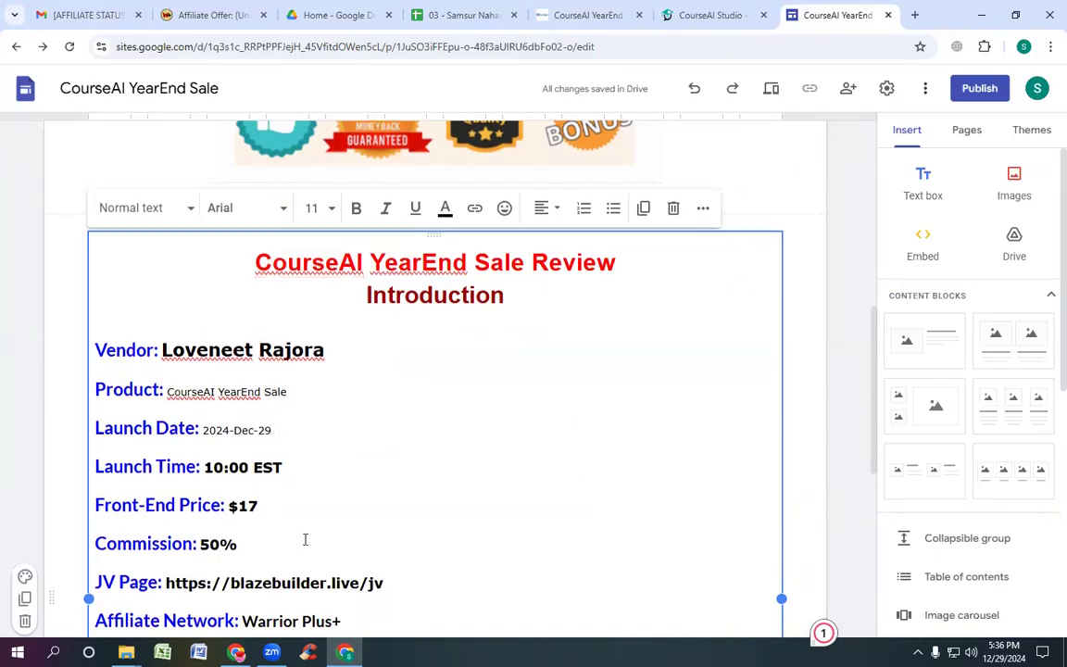
{"action": "scroll", "coordinate": [305, 539], "scroll_direction": "down", "scroll_amount": 3}
{"action": "scroll", "coordinate": [329, 529], "scroll_direction": "down", "scroll_amount": 2}
{"action": "scroll", "coordinate": [447, 504], "scroll_direction": "down", "scroll_amount": 2}
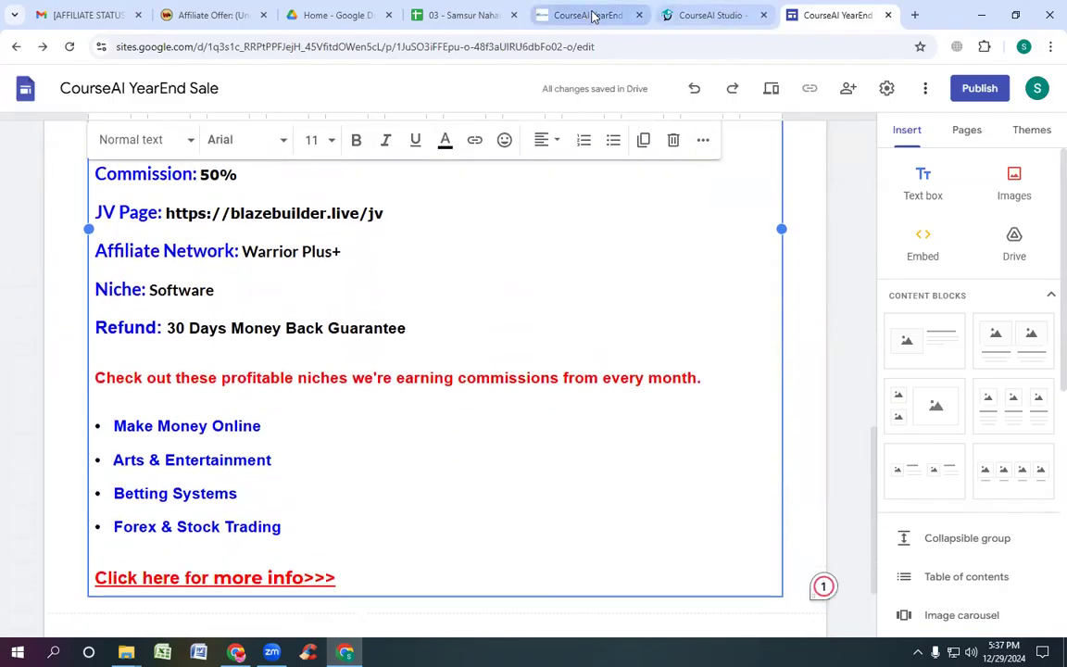
{"action": "left_click", "coordinate": [589, 15]}
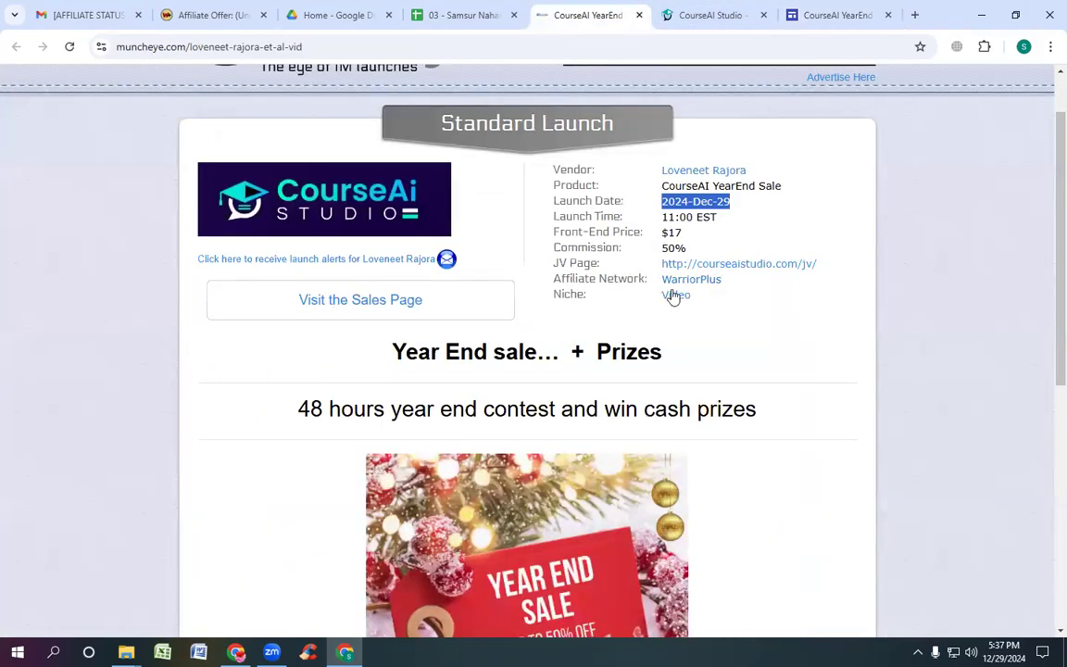
{"action": "left_click", "coordinate": [831, 16]}
{"action": "scroll", "coordinate": [629, 320], "scroll_direction": "down", "scroll_amount": 2}
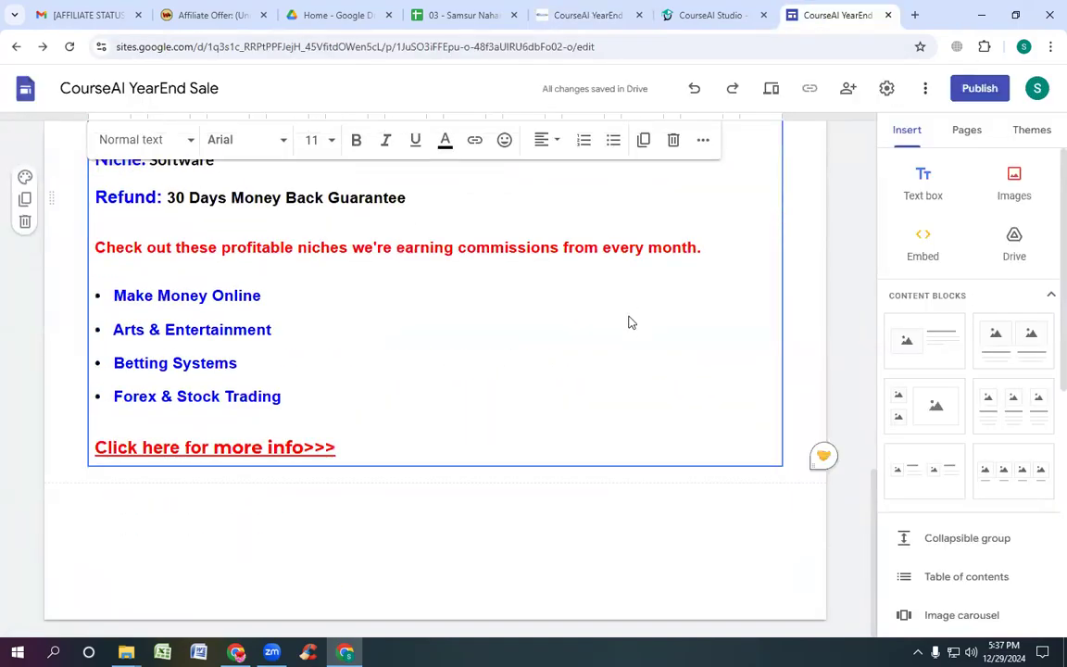
{"action": "scroll", "coordinate": [628, 321], "scroll_direction": "up", "scroll_amount": 2}
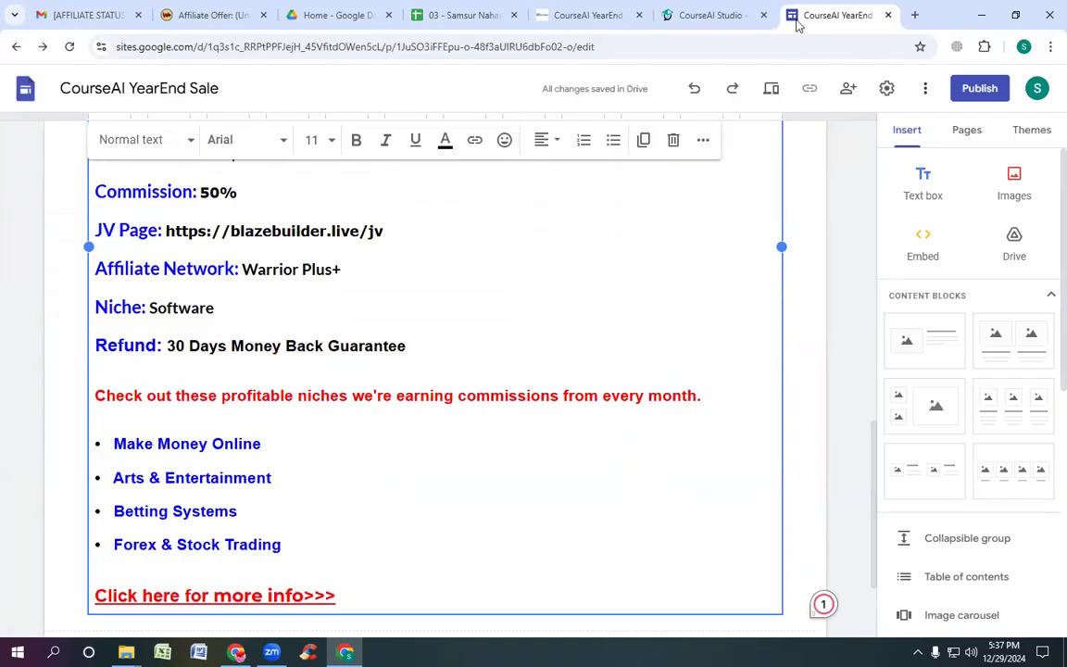
Step: Replace the Niche value in the review with "Video" copied from the MunchEye listing
{"action": "left_click", "coordinate": [589, 14]}
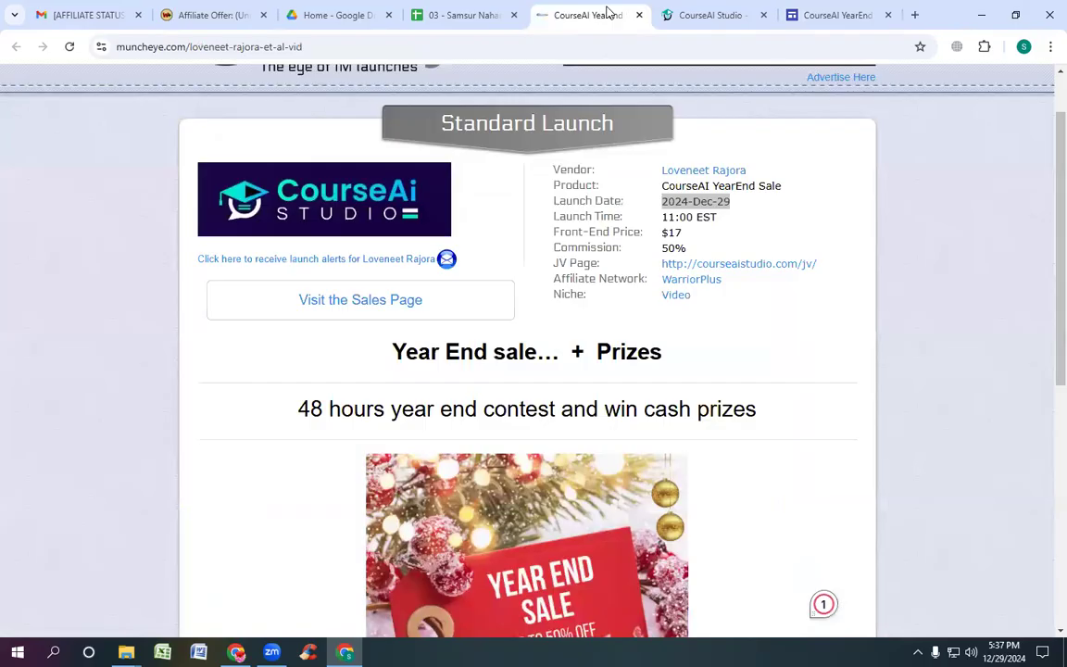
{"action": "left_click", "coordinate": [662, 301]}
{"action": "left_click_drag", "start_coordinate": [660, 301], "coordinate": [767, 303]}
{"action": "key", "text": "ctrl+c"}
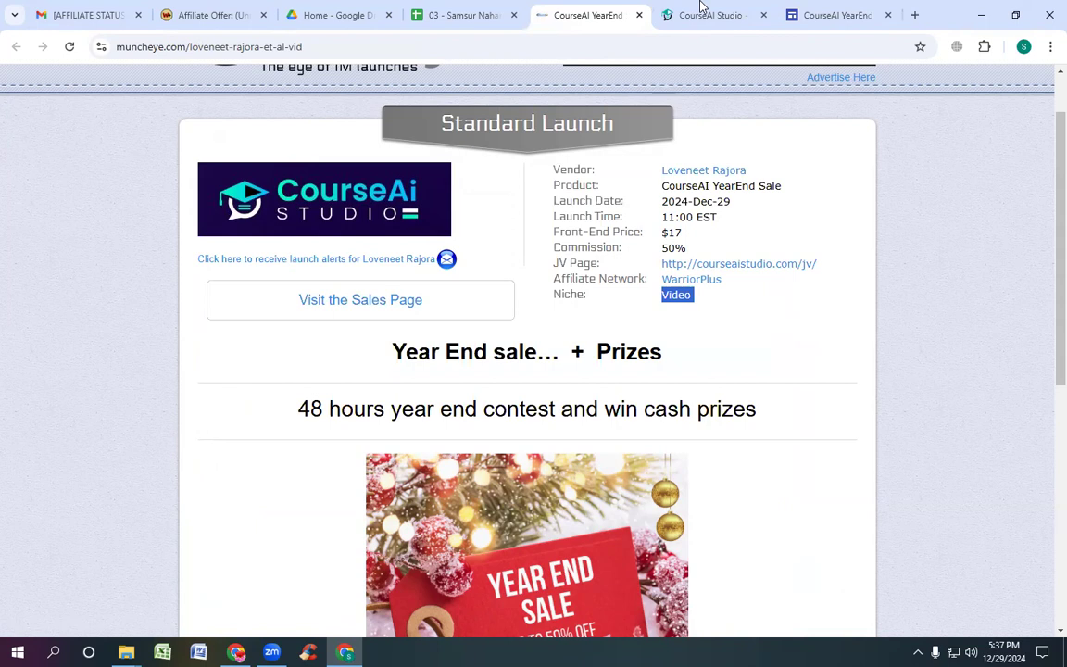
{"action": "left_click", "coordinate": [839, 20]}
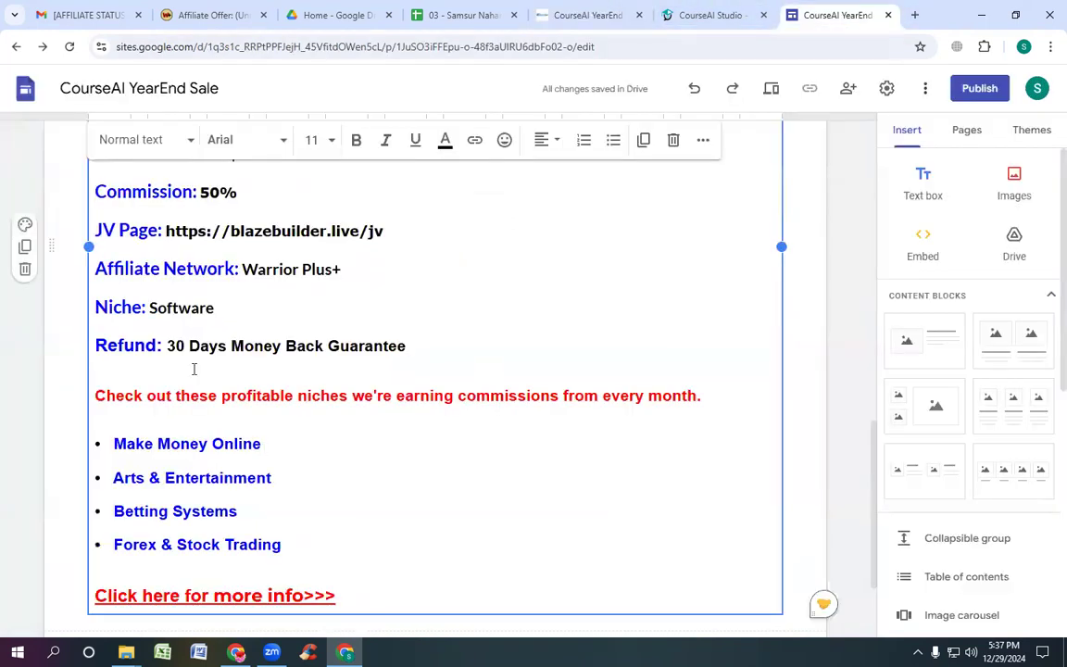
{"action": "left_click_drag", "start_coordinate": [152, 311], "coordinate": [278, 311]}
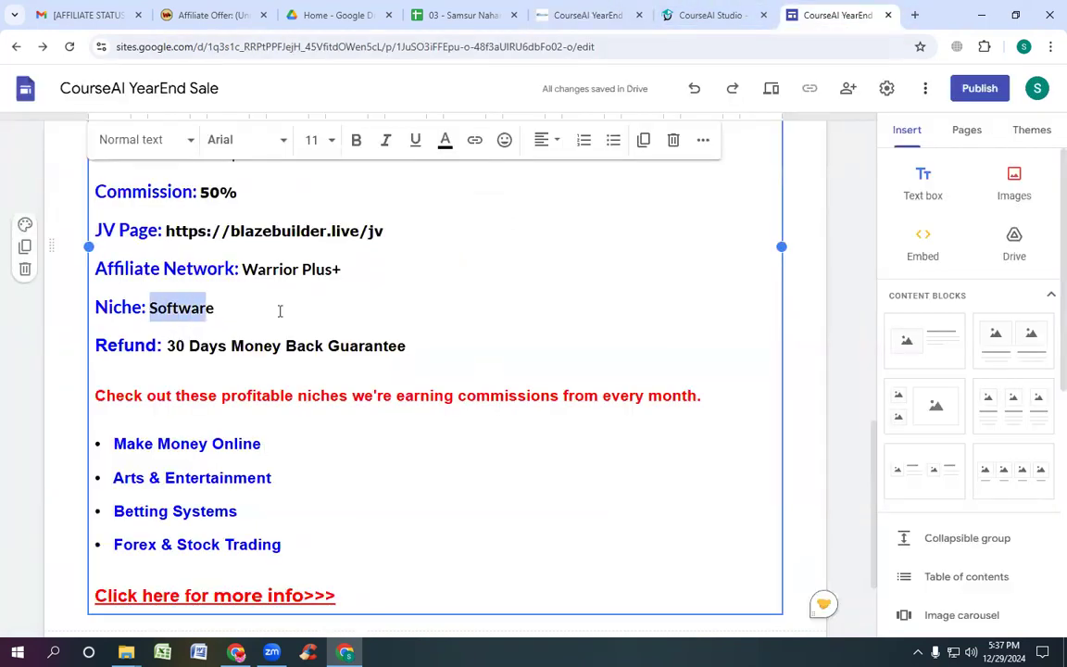
{"action": "key", "text": "ctrl+v"}
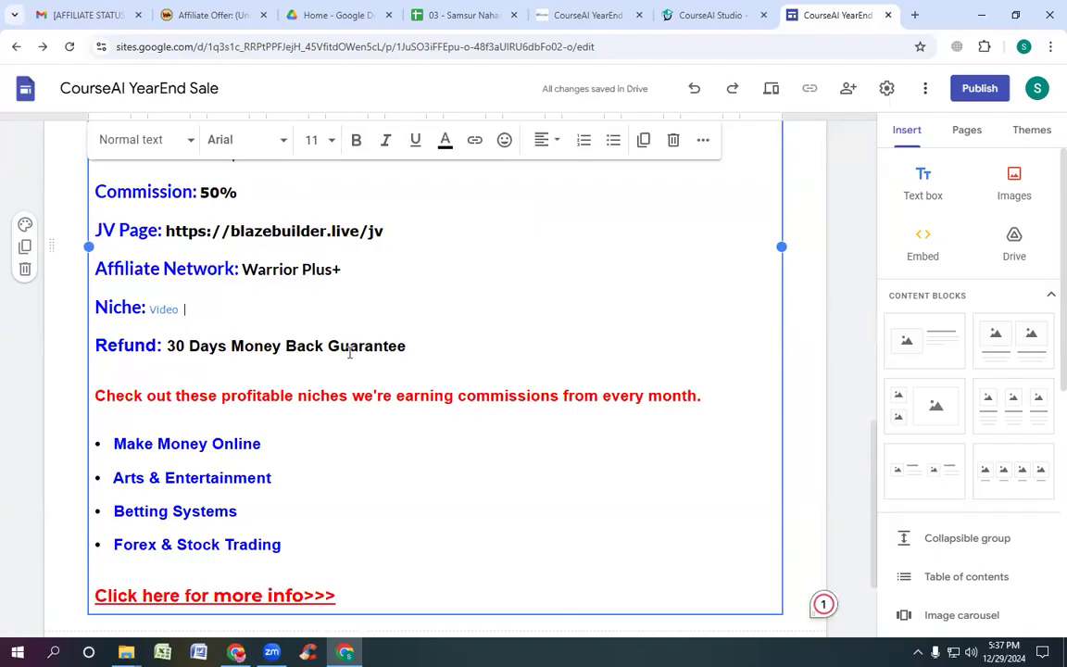
{"action": "scroll", "coordinate": [351, 349], "scroll_direction": "up", "scroll_amount": 3}
{"action": "scroll", "coordinate": [351, 349], "scroll_direction": "up", "scroll_amount": 3}
{"action": "scroll", "coordinate": [347, 305], "scroll_direction": "down", "scroll_amount": 3}
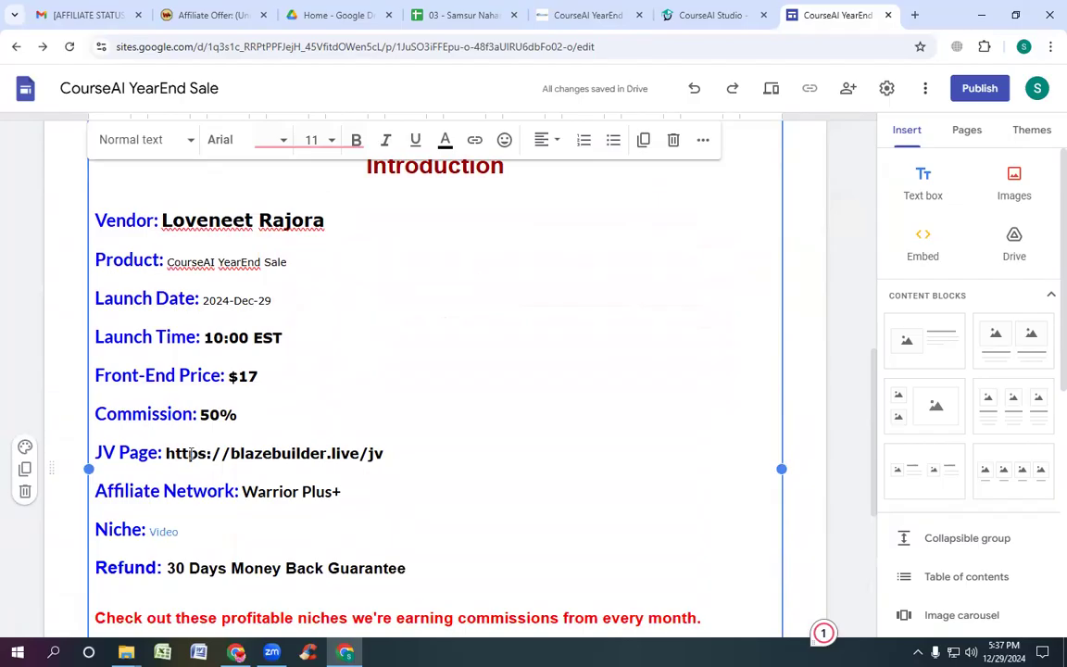
{"action": "left_click", "coordinate": [602, 13]}
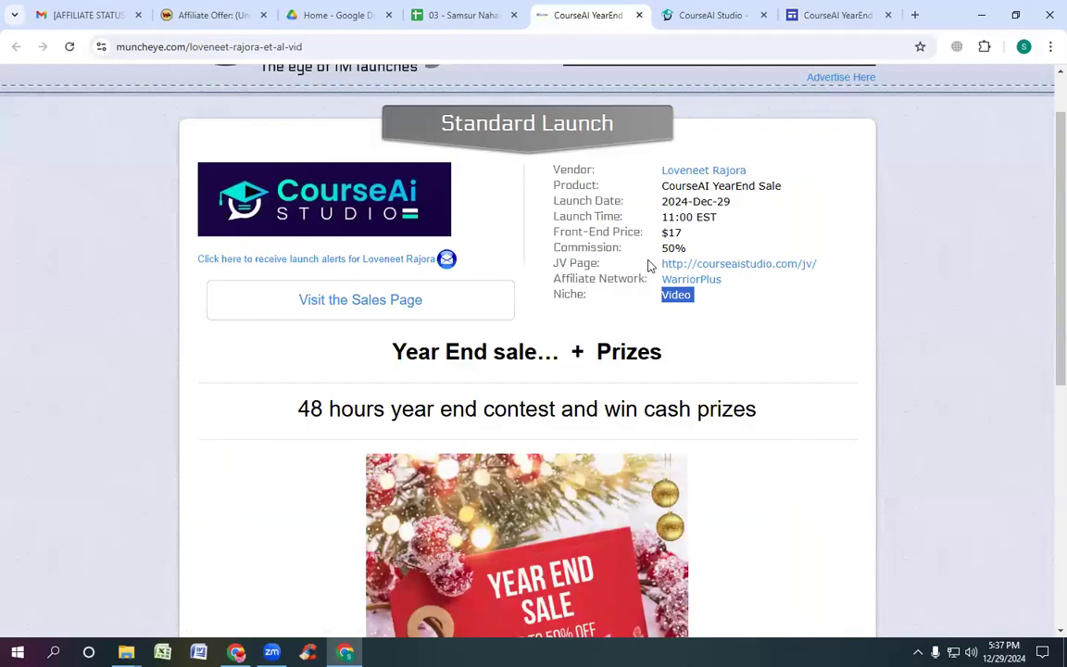
{"action": "left_click_drag", "start_coordinate": [650, 266], "coordinate": [829, 269]}
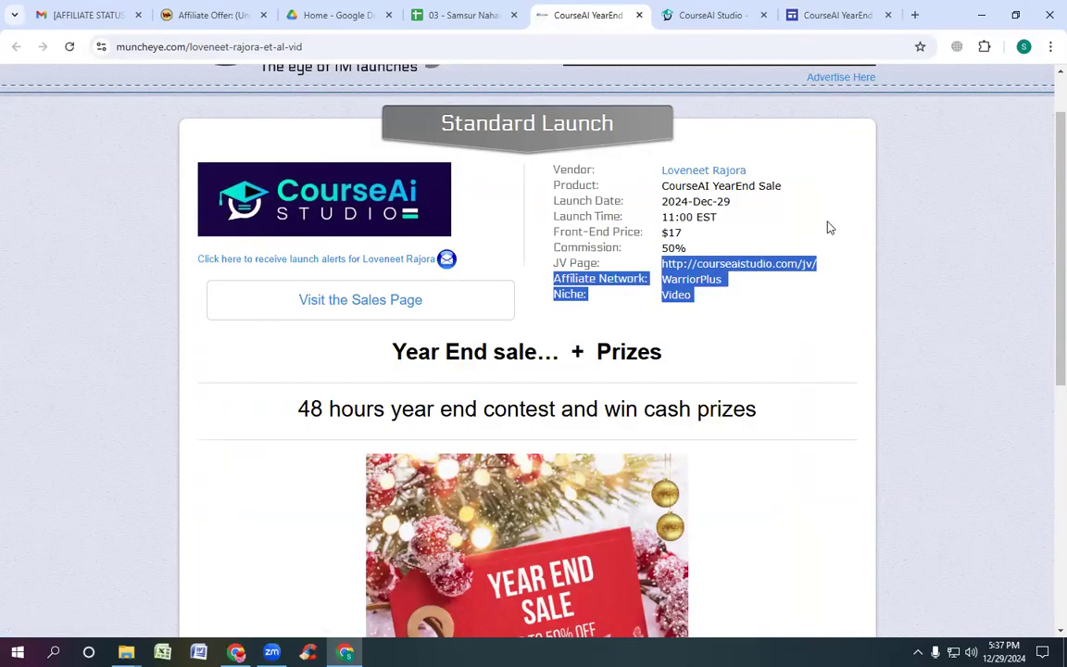
{"action": "left_click", "coordinate": [841, 270]}
{"action": "left_click_drag", "start_coordinate": [839, 269], "coordinate": [752, 263]}
{"action": "left_click", "coordinate": [801, 228]}
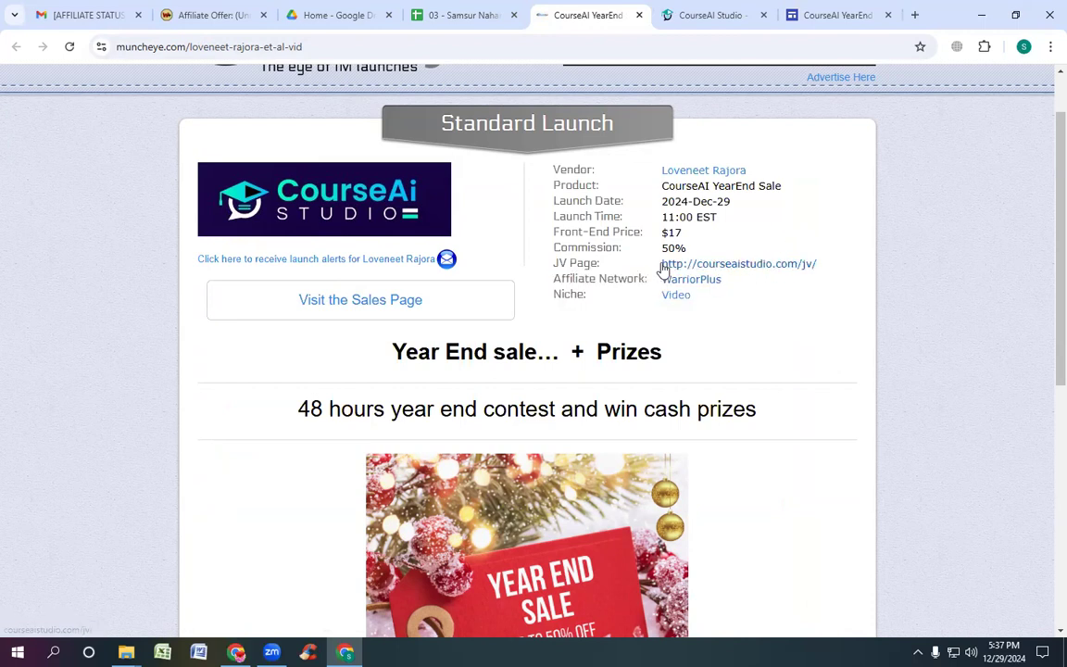
{"action": "left_click_drag", "start_coordinate": [661, 264], "coordinate": [817, 276]}
{"action": "key", "text": "ctrl+c"}
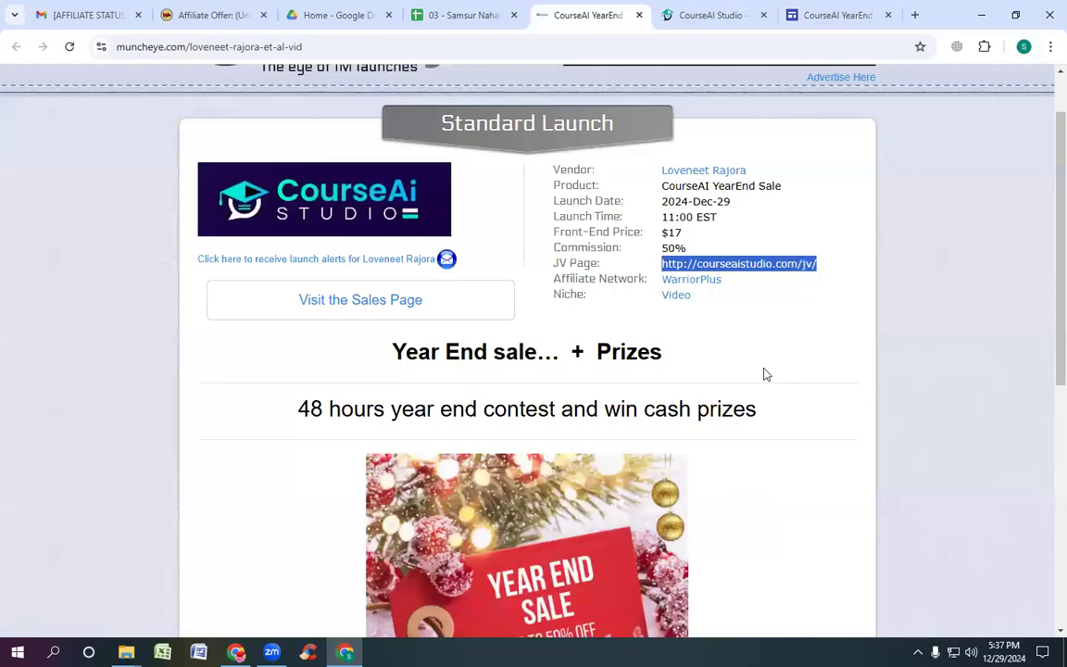
{"action": "left_click", "coordinate": [843, 14]}
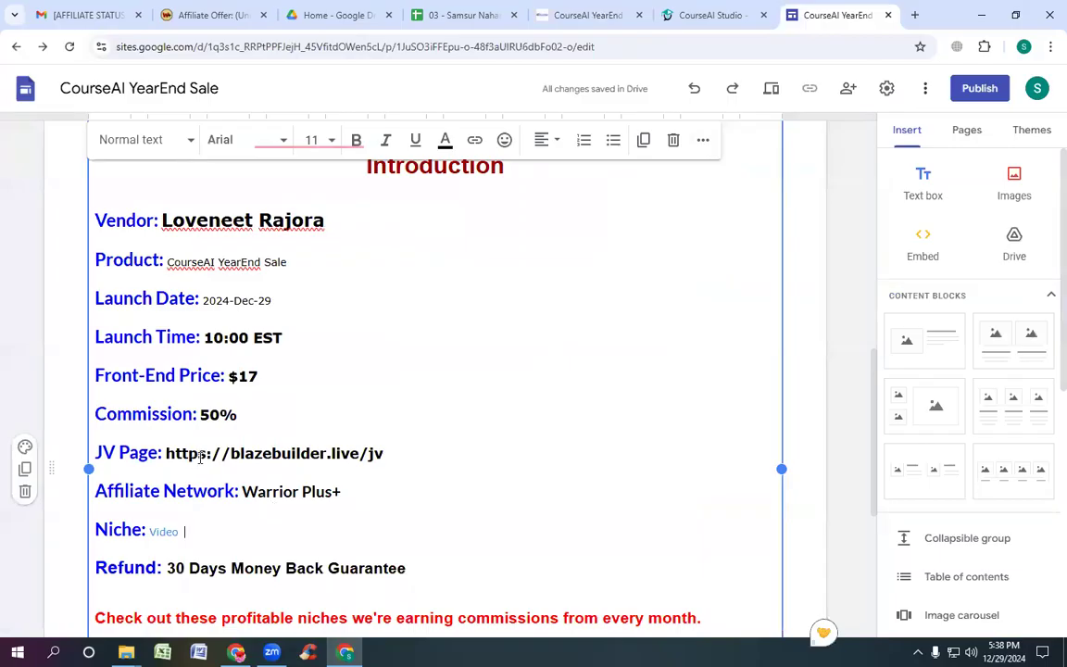
{"action": "left_click_drag", "start_coordinate": [167, 452], "coordinate": [456, 467]}
{"action": "key", "text": "ctrl+v"}
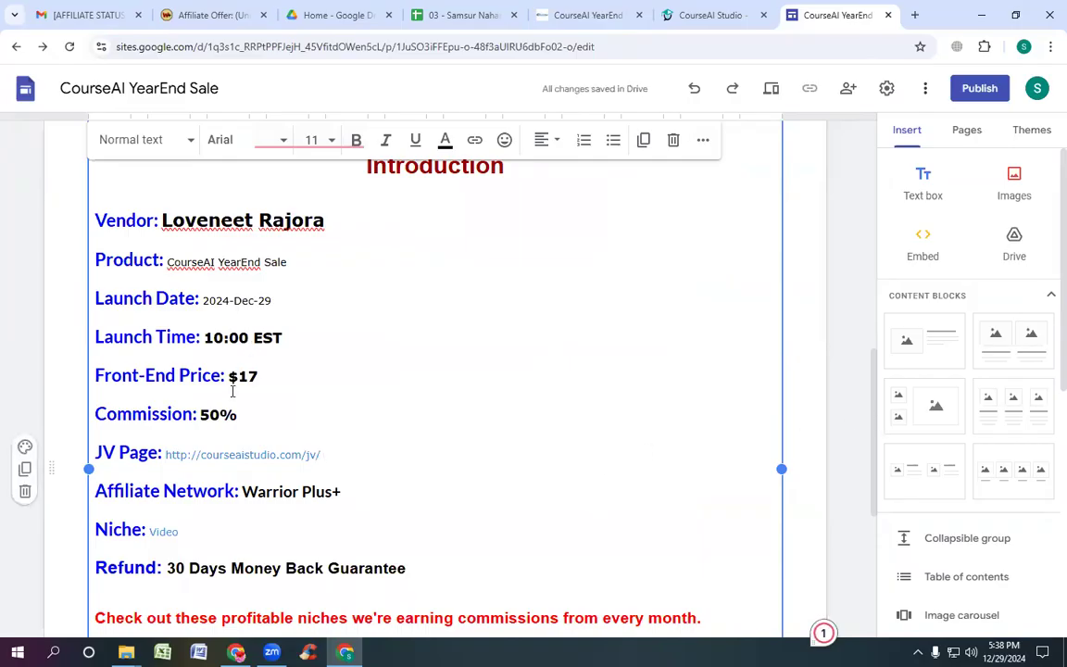
Step: Remove the old WarriorPlus link from the "Click here for more info>>>" line at the end of the review
{"action": "scroll", "coordinate": [238, 412], "scroll_direction": "down", "scroll_amount": 3}
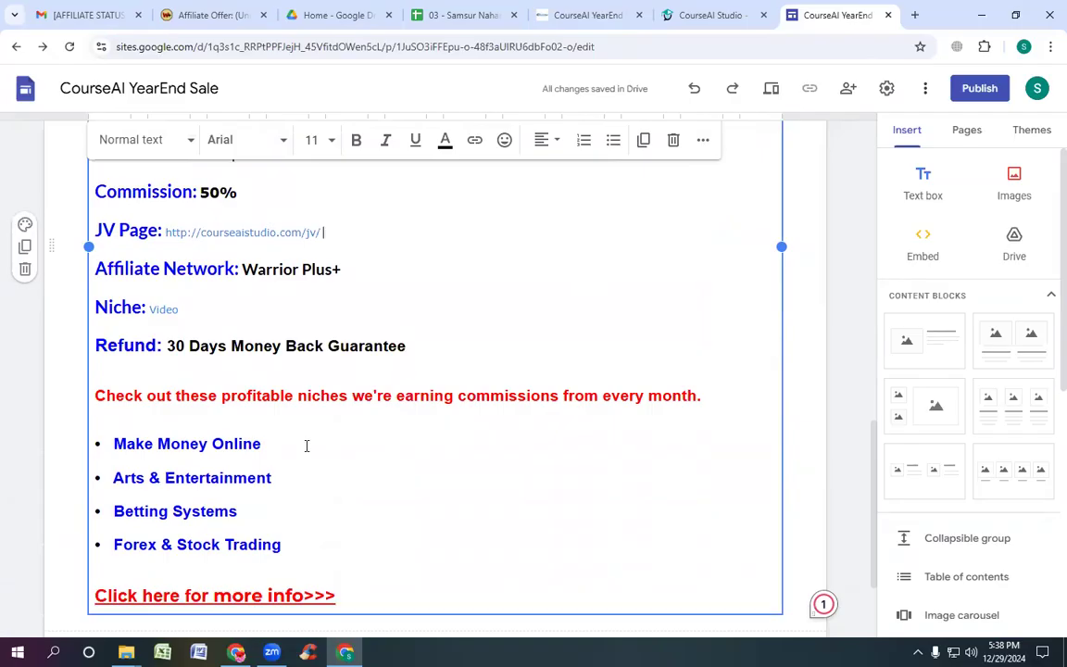
{"action": "scroll", "coordinate": [306, 441], "scroll_direction": "down", "scroll_amount": 2}
{"action": "scroll", "coordinate": [306, 442], "scroll_direction": "up", "scroll_amount": 3}
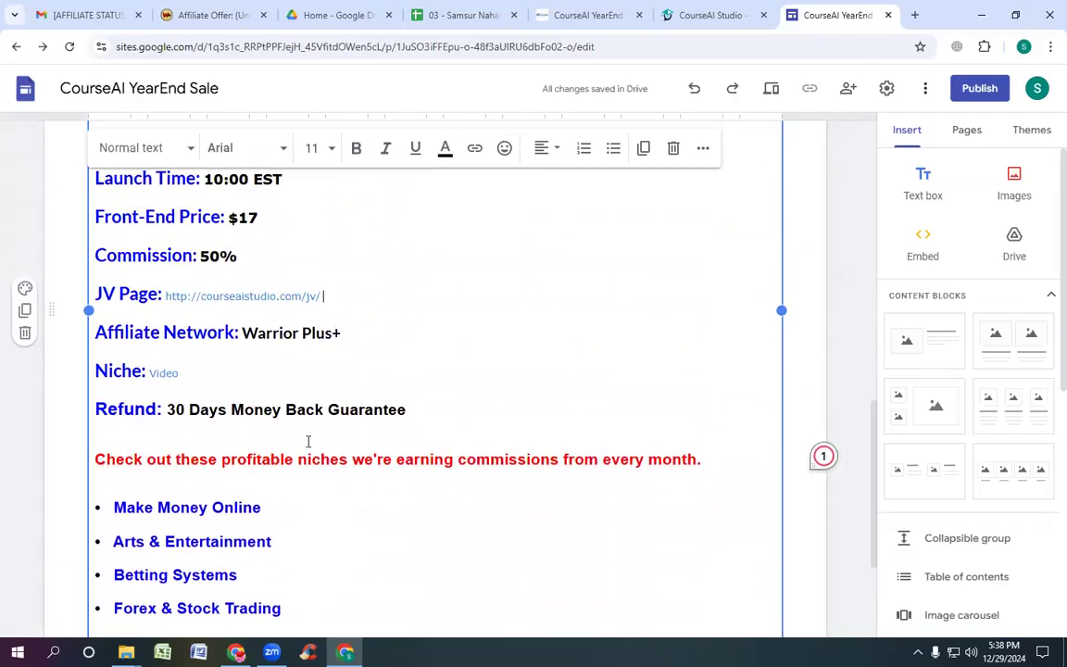
{"action": "scroll", "coordinate": [309, 442], "scroll_direction": "down", "scroll_amount": 3}
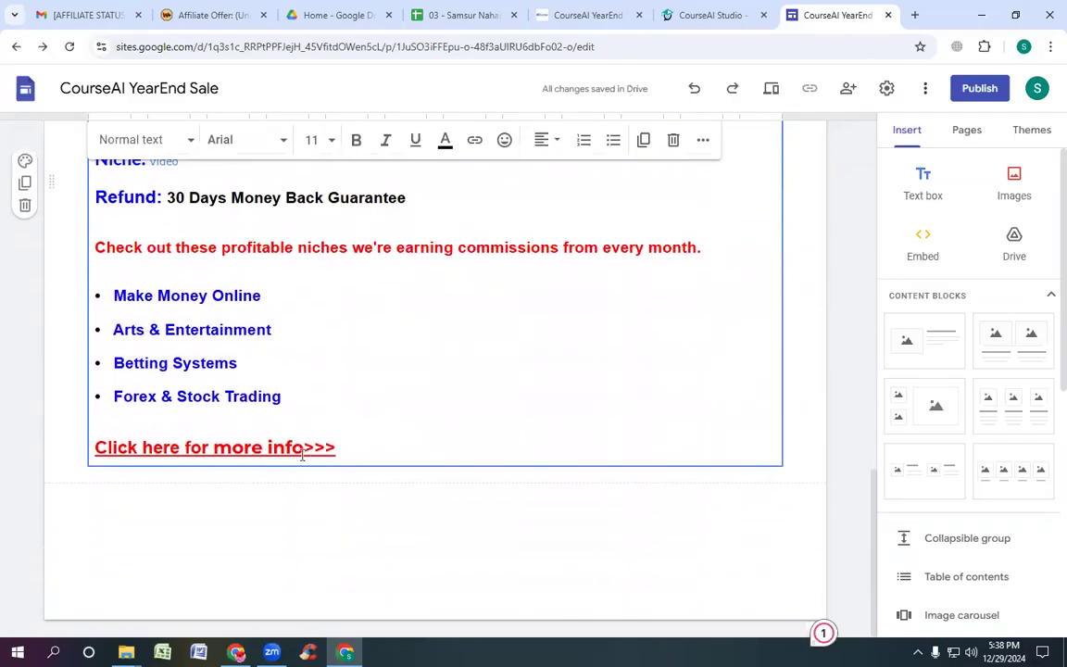
{"action": "left_click", "coordinate": [200, 447]}
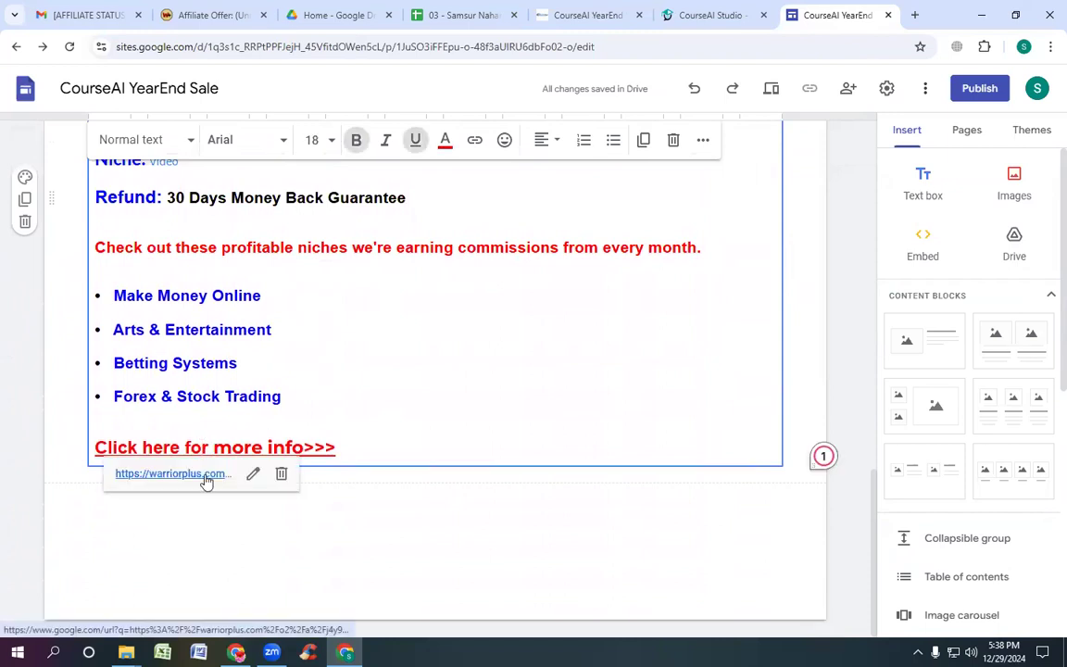
{"action": "left_click", "coordinate": [279, 476]}
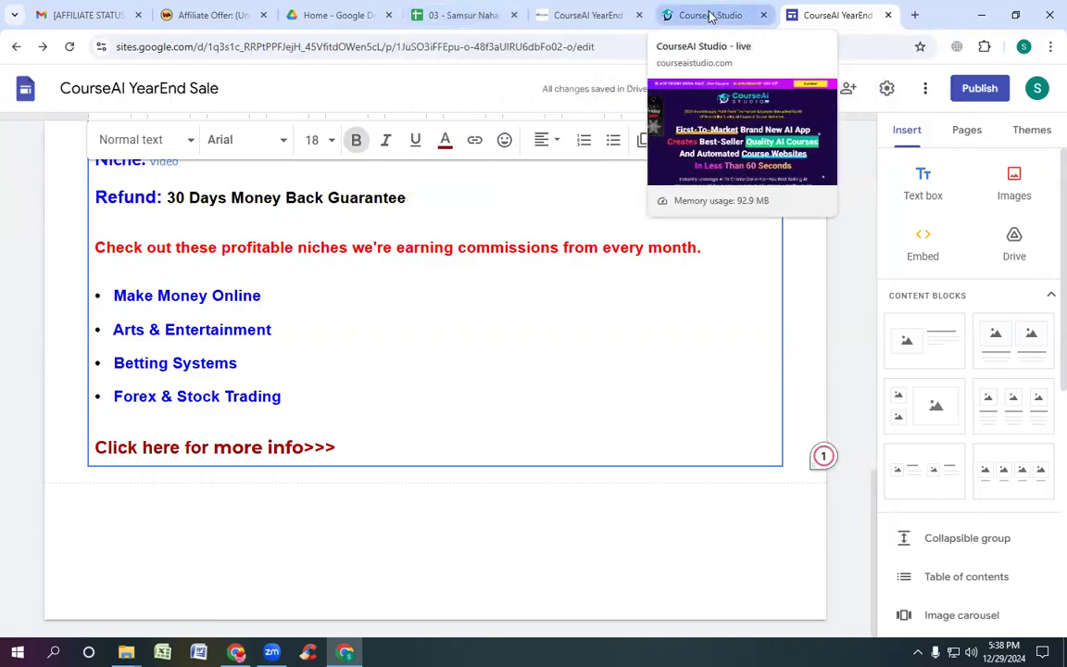
{"action": "left_click", "coordinate": [448, 15]}
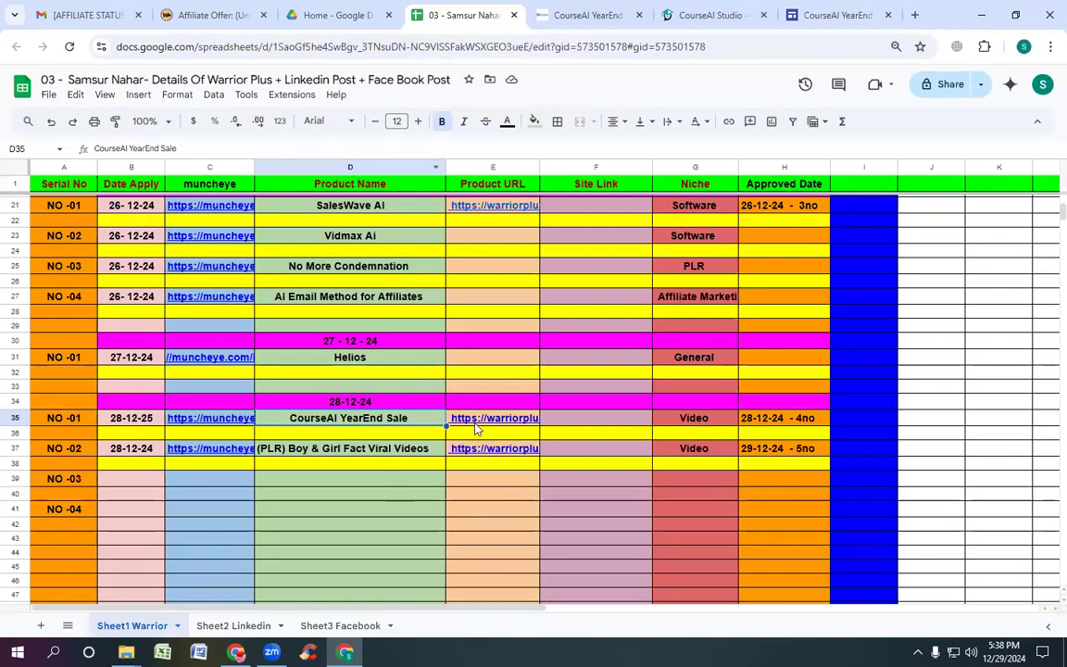
{"action": "mouse_move", "coordinate": [498, 422]}
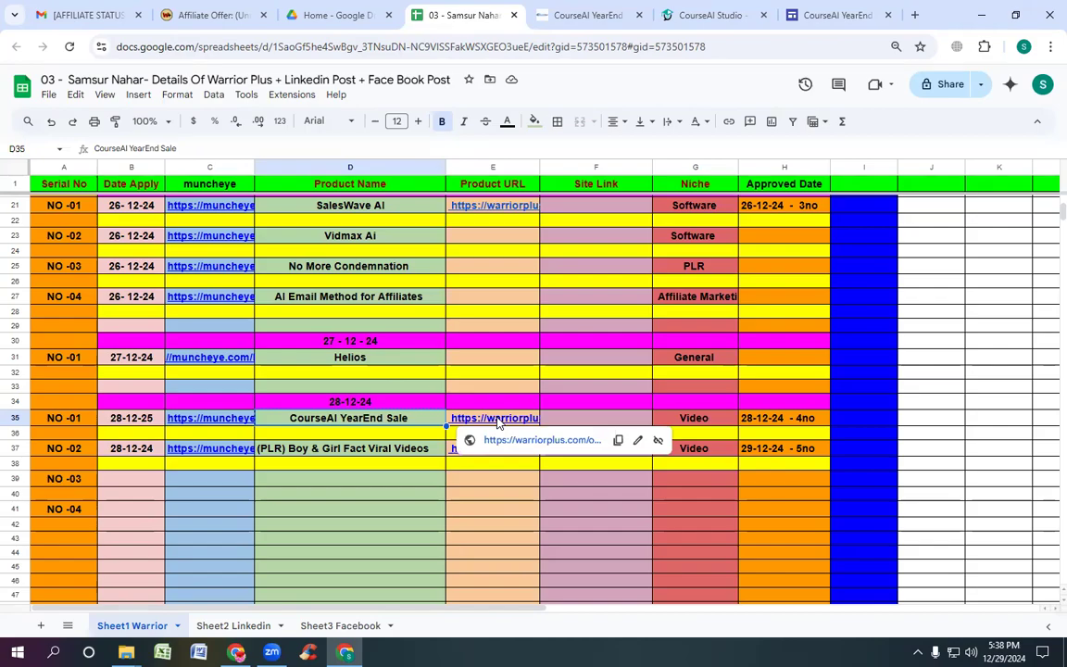
{"action": "left_click", "coordinate": [618, 440]}
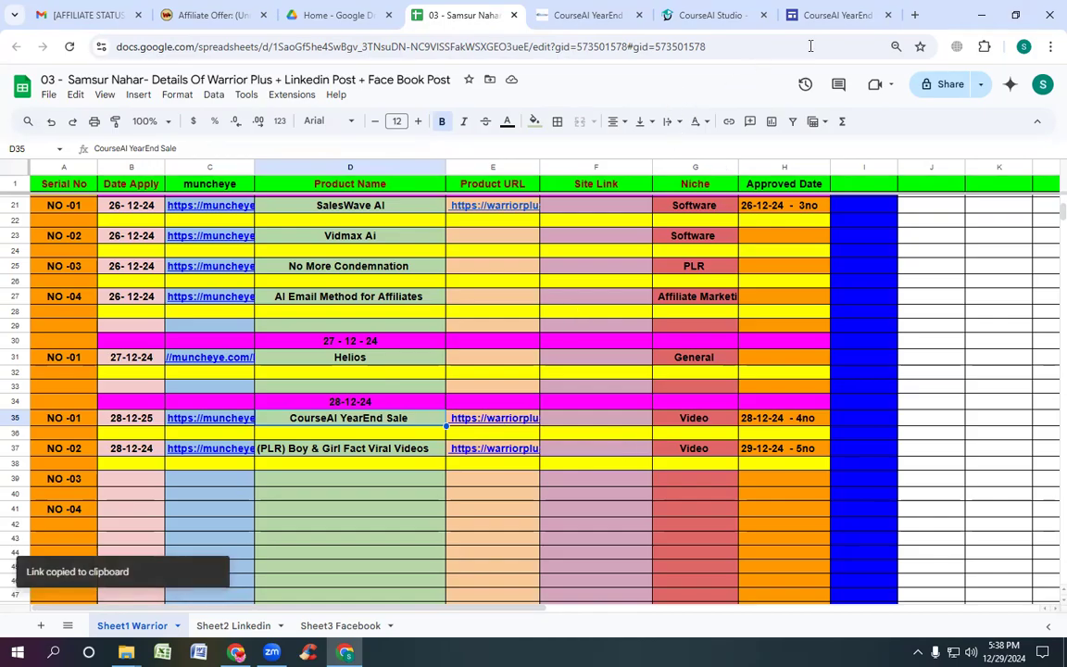
{"action": "left_click", "coordinate": [844, 26]}
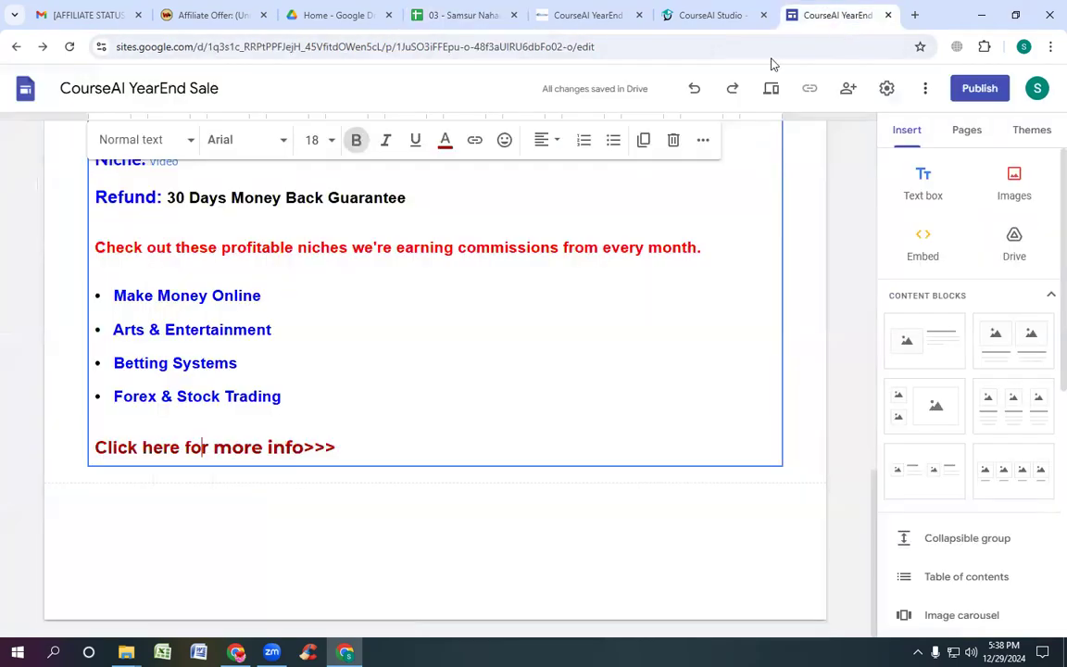
{"action": "left_click_drag", "start_coordinate": [95, 445], "coordinate": [431, 446]}
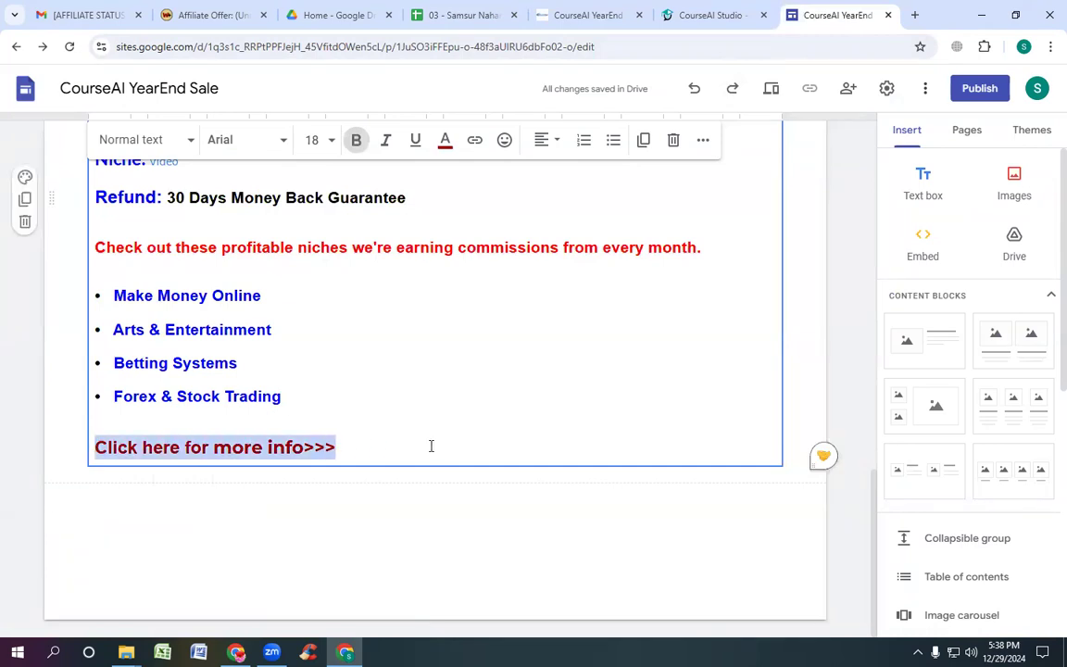
{"action": "left_click", "coordinate": [473, 141]}
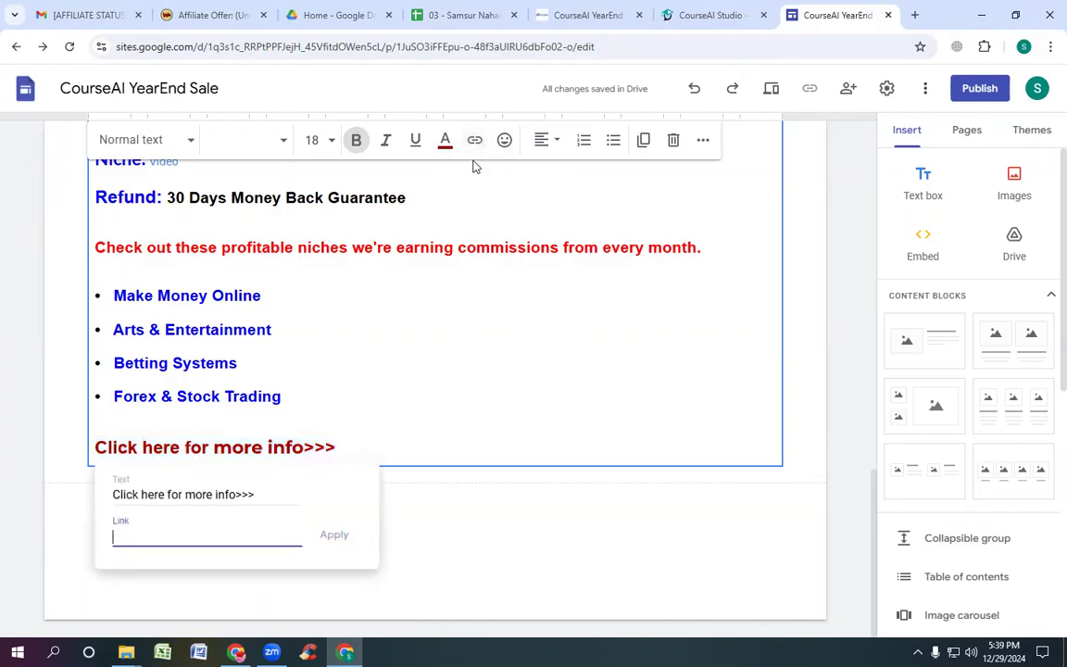
{"action": "key", "text": "ctrl+v"}
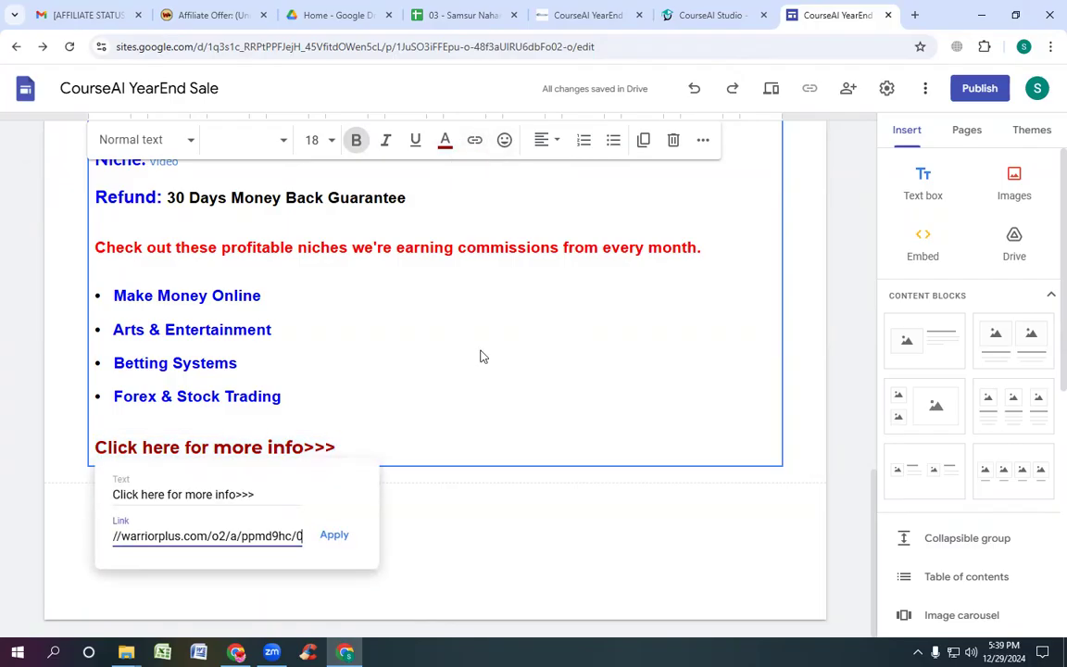
{"action": "left_click", "coordinate": [337, 536]}
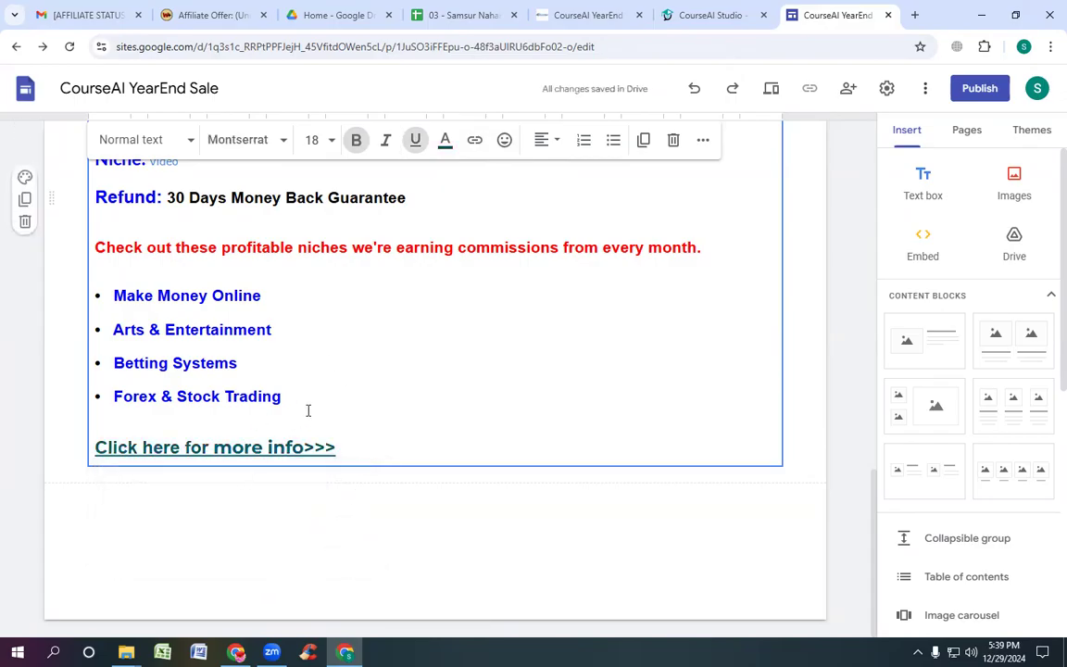
Step: Colour the linked "Click here for more info>>>" text red
{"action": "left_click_drag", "start_coordinate": [339, 450], "coordinate": [43, 476]}
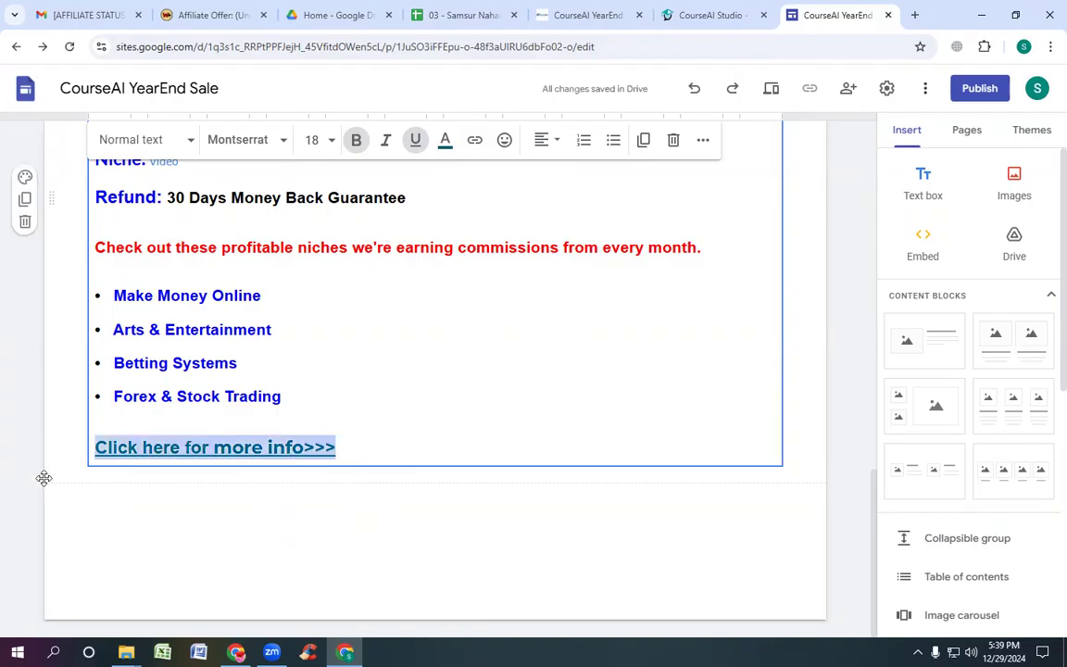
{"action": "left_click", "coordinate": [449, 145]}
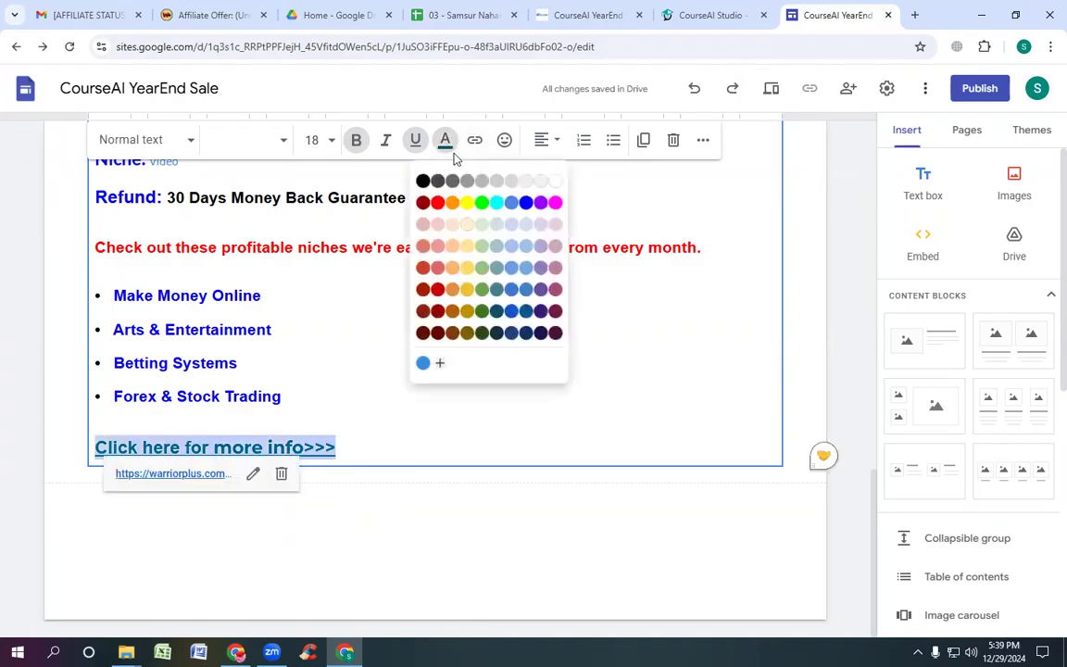
{"action": "left_click", "coordinate": [434, 199]}
{"action": "left_click", "coordinate": [426, 354]}
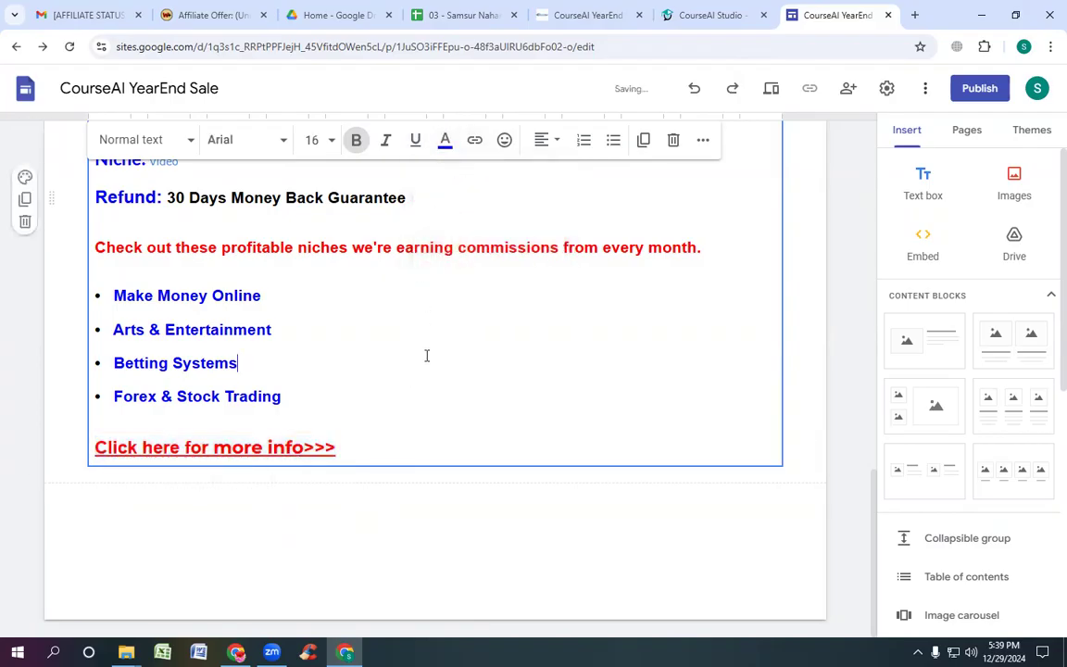
Step: Test the "Click here for more info>>>" link through to its destination page, and return to the site editor
{"action": "left_click", "coordinate": [246, 451]}
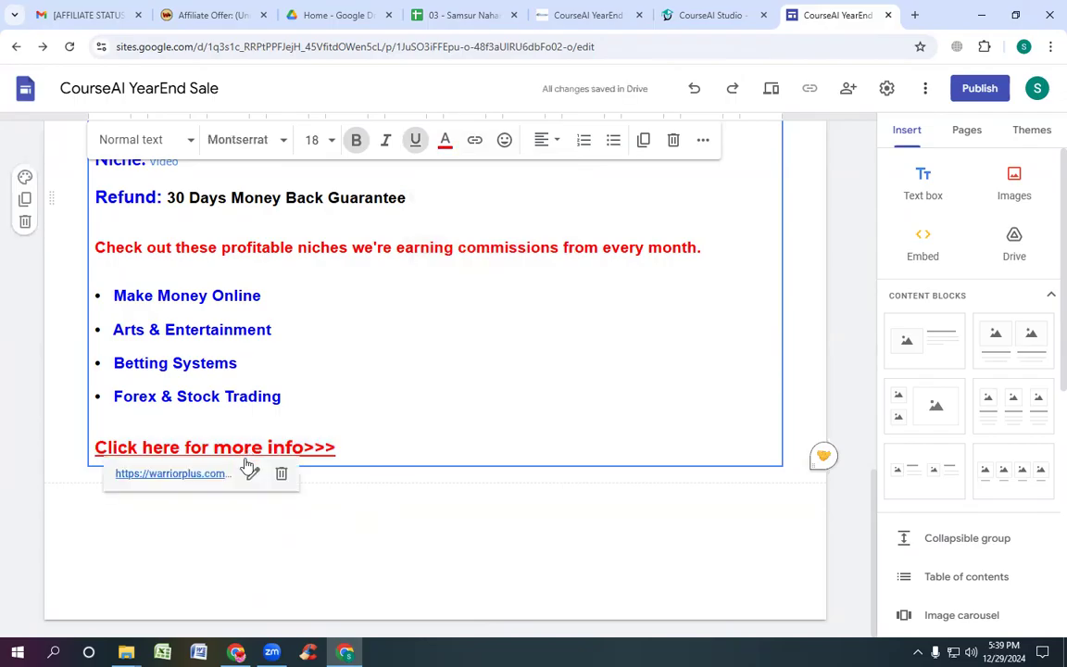
{"action": "left_click", "coordinate": [194, 476]}
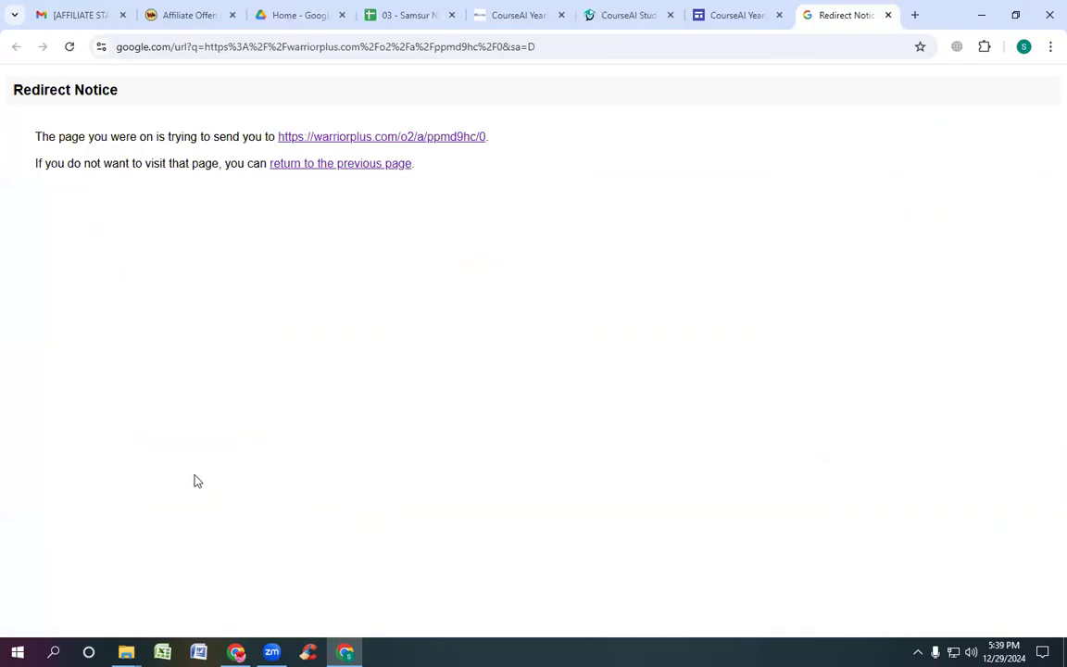
{"action": "left_click", "coordinate": [388, 137]}
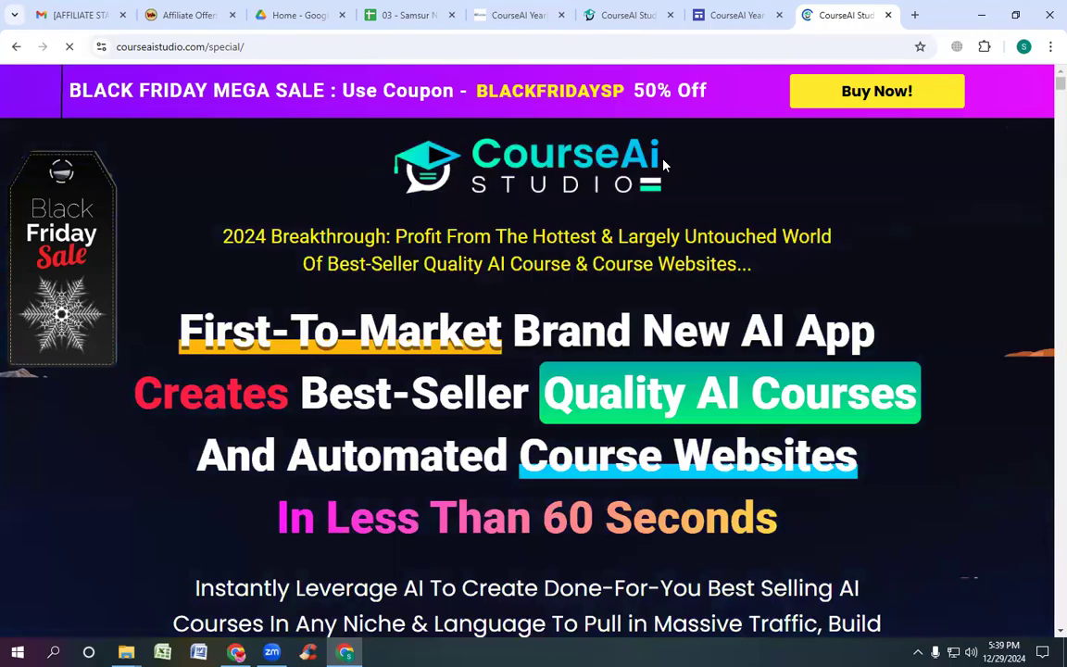
{"action": "left_click", "coordinate": [713, 15]}
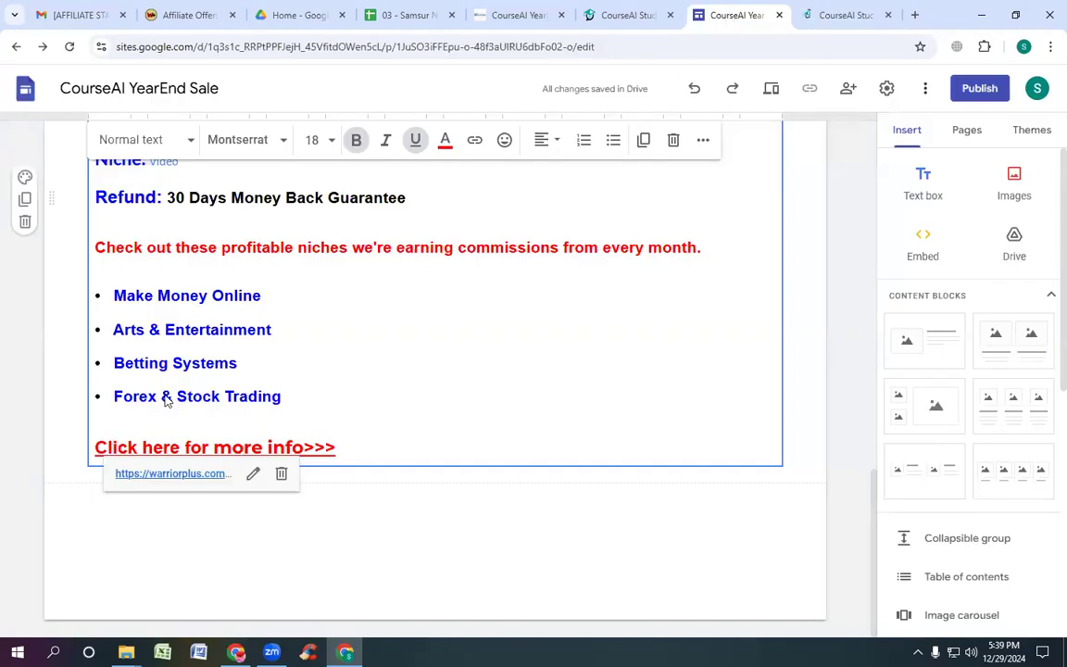
Step: Compare the review's launch details with the MunchEye listing and set the Launch Time to 11:00 EST
{"action": "scroll", "coordinate": [299, 438], "scroll_direction": "up", "scroll_amount": 2}
{"action": "scroll", "coordinate": [299, 438], "scroll_direction": "up", "scroll_amount": 1}
{"action": "scroll", "coordinate": [301, 443], "scroll_direction": "down", "scroll_amount": 3}
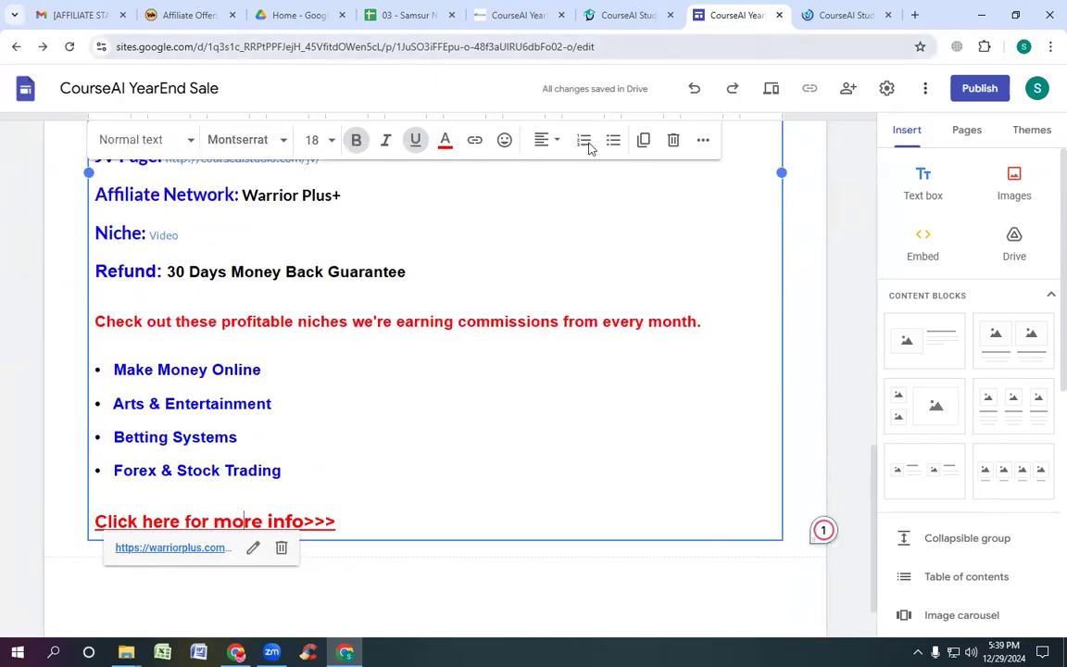
{"action": "scroll", "coordinate": [409, 250], "scroll_direction": "up", "scroll_amount": 3}
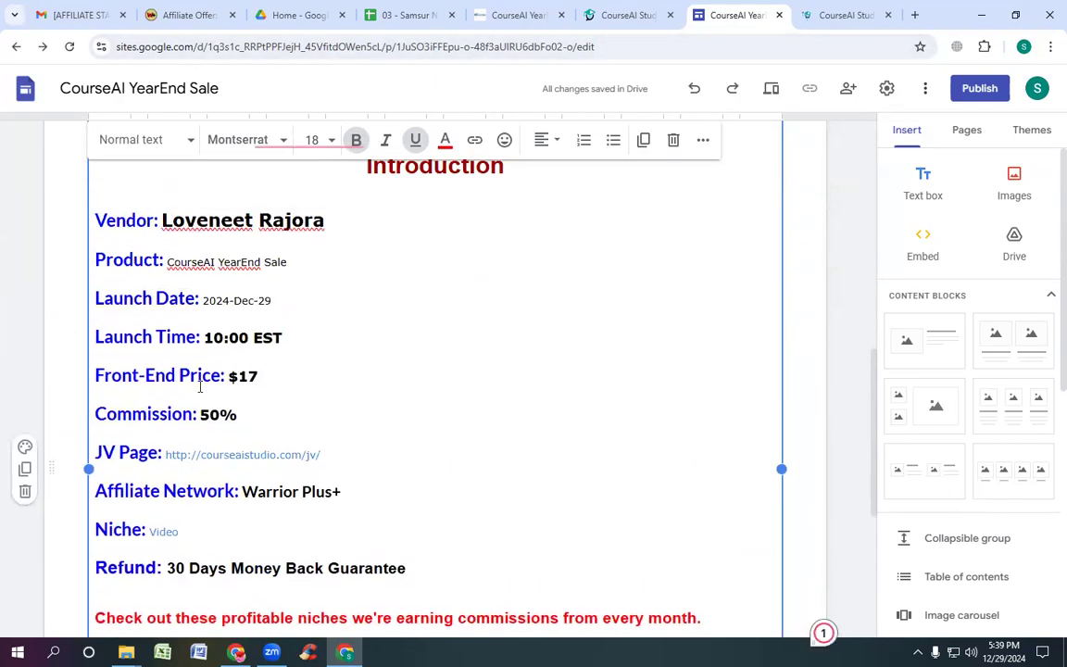
{"action": "scroll", "coordinate": [206, 507], "scroll_direction": "down", "scroll_amount": 2}
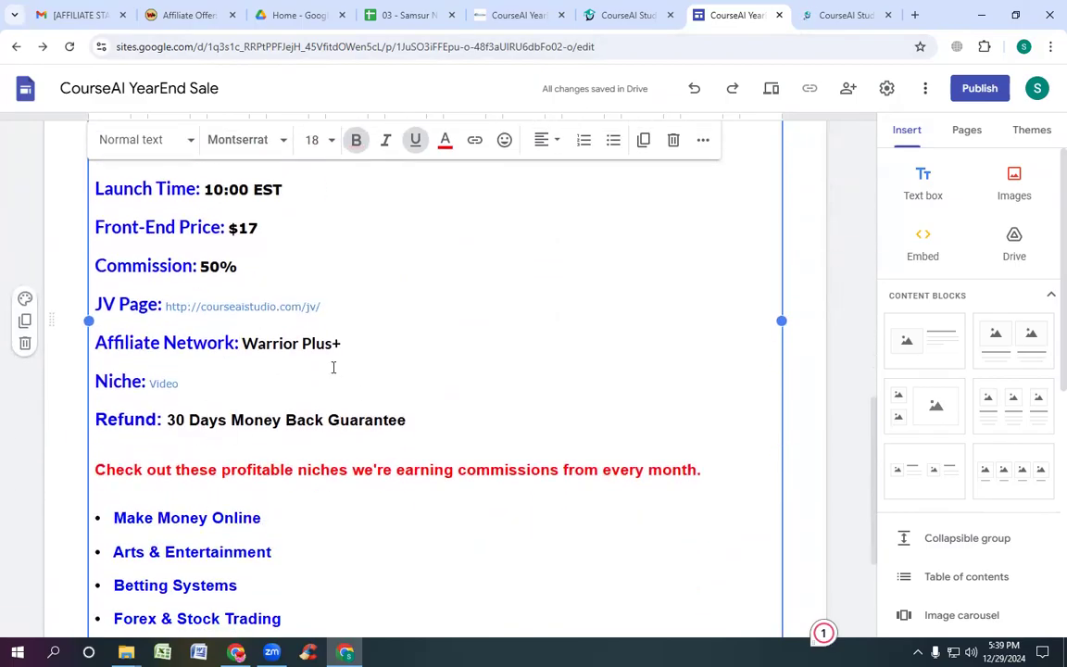
{"action": "scroll", "coordinate": [314, 354], "scroll_direction": "up", "scroll_amount": 2}
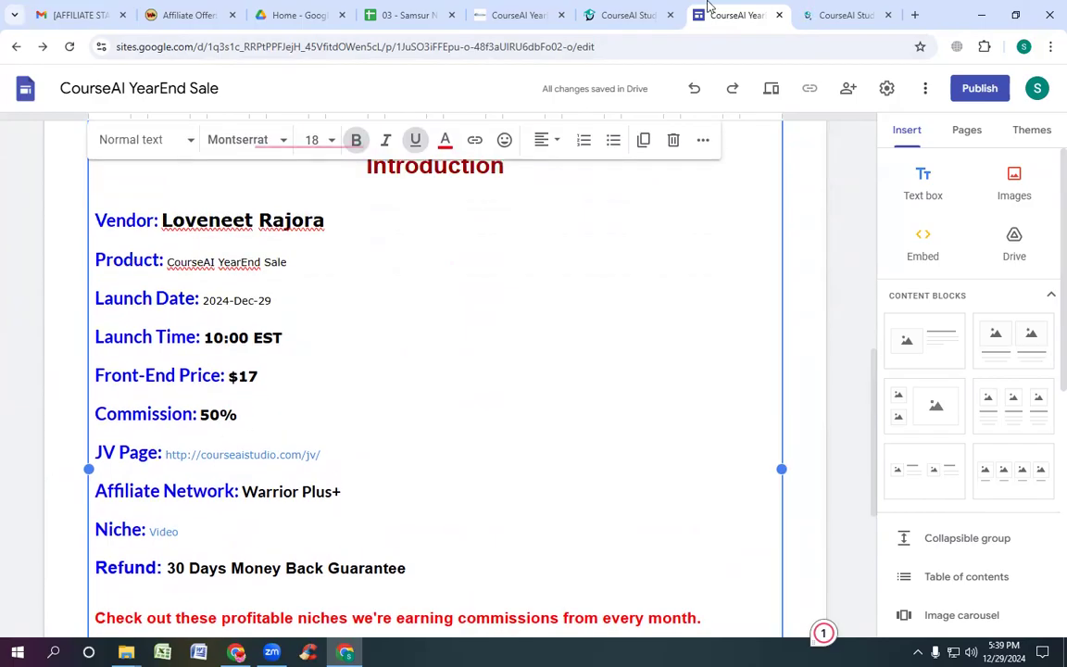
{"action": "left_click", "coordinate": [523, 13]}
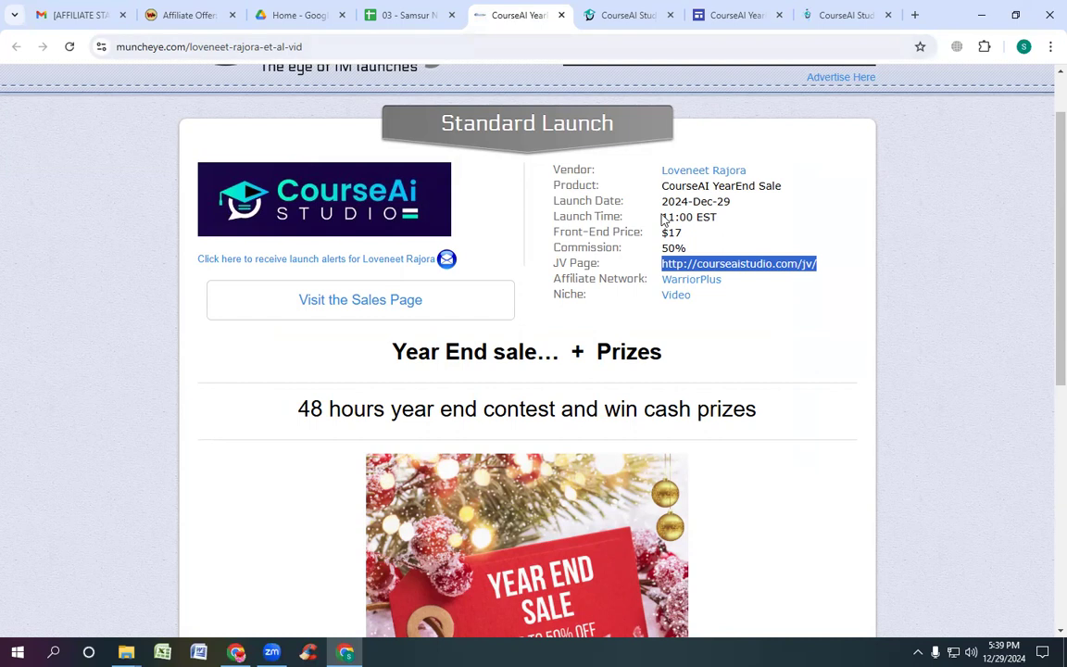
{"action": "left_click", "coordinate": [751, 16]}
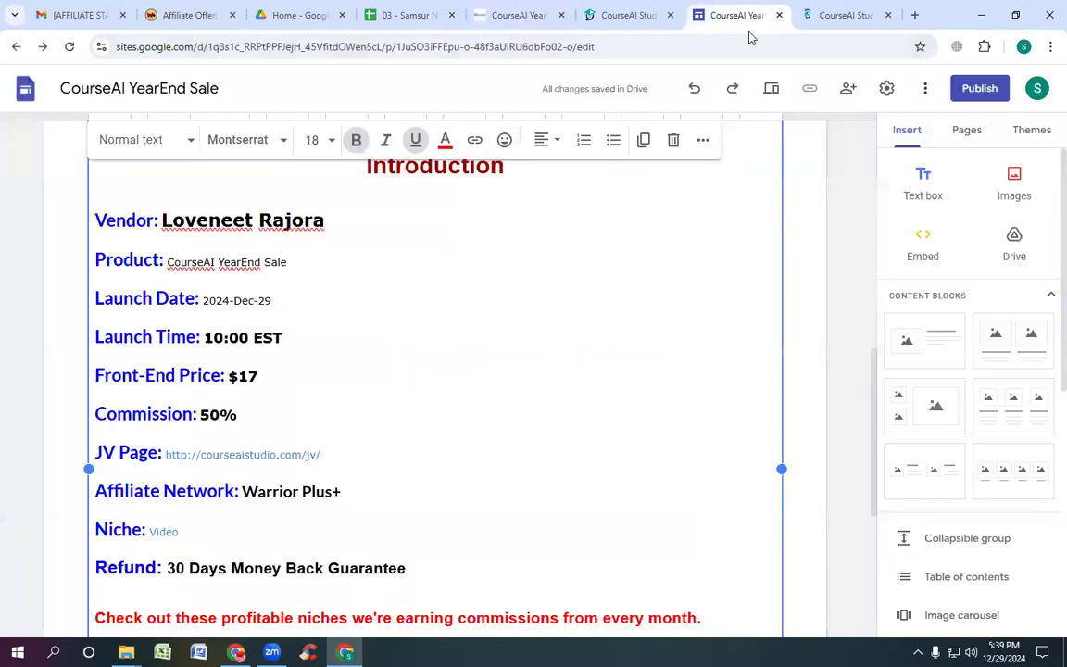
{"action": "left_click", "coordinate": [213, 337]}
{"action": "key", "text": "BackSpace"}
{"action": "type", "text": "1"}
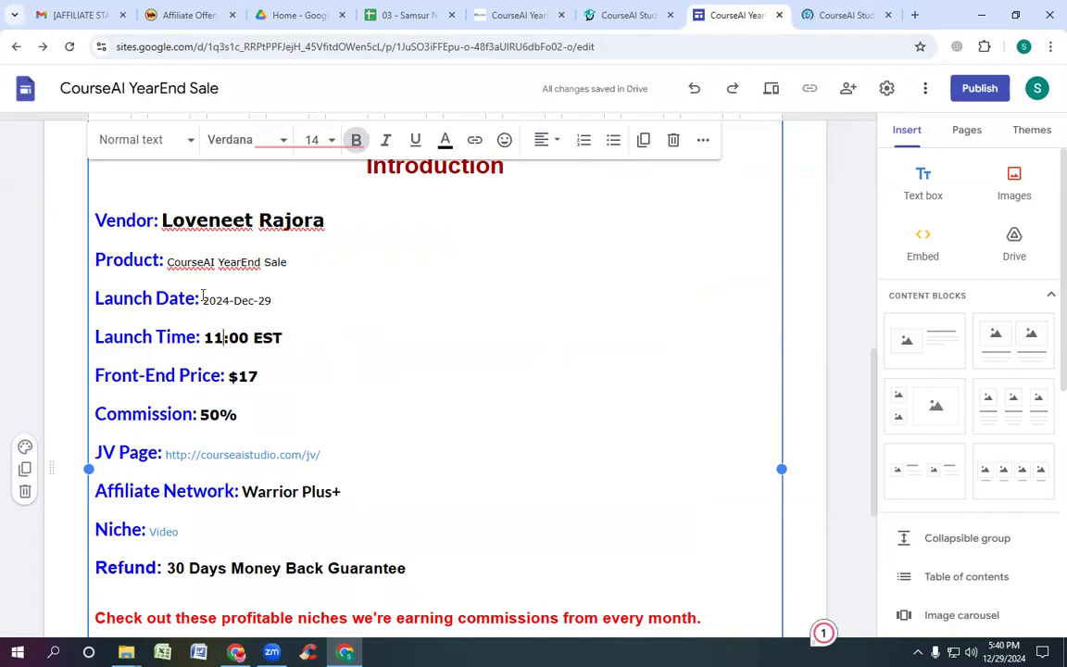
Step: Review the CourseAI YearEnd Sale page from its header and images through the launch details to the closing link
{"action": "scroll", "coordinate": [413, 433], "scroll_direction": "down", "scroll_amount": 2}
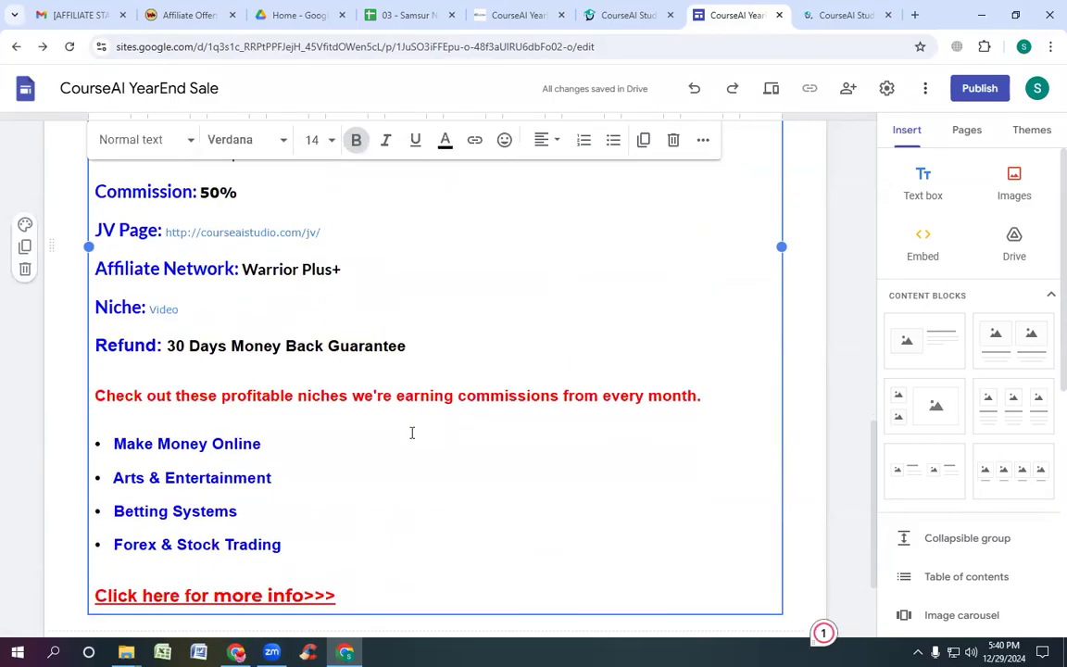
{"action": "scroll", "coordinate": [412, 432], "scroll_direction": "up", "scroll_amount": 2}
{"action": "scroll", "coordinate": [412, 433], "scroll_direction": "down", "scroll_amount": 3}
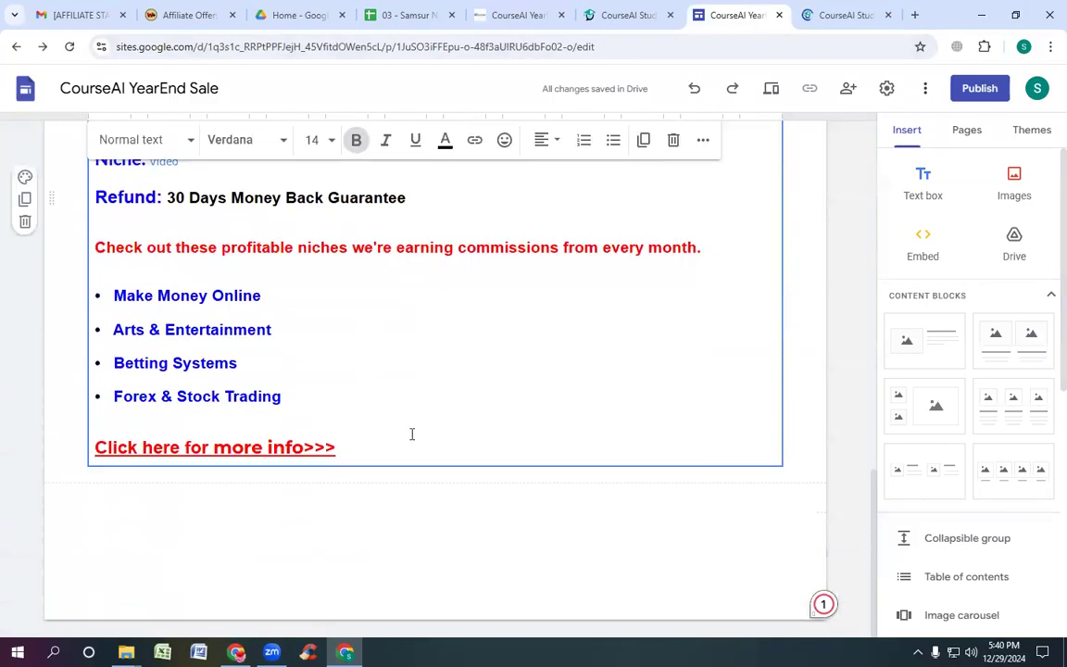
{"action": "scroll", "coordinate": [412, 435], "scroll_direction": "up", "scroll_amount": 7}
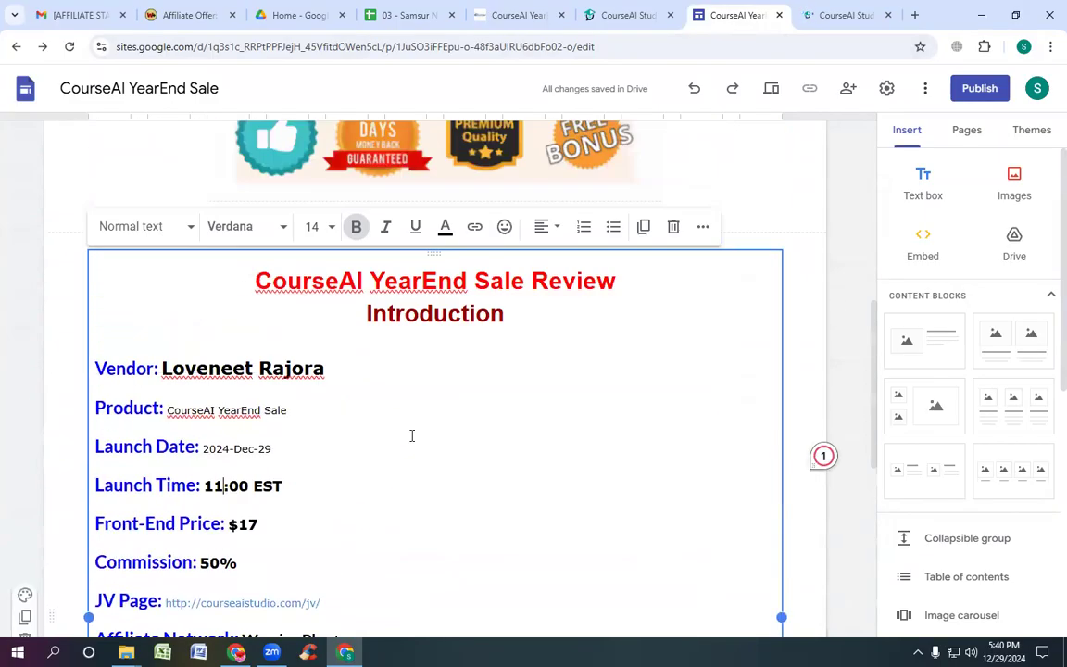
{"action": "scroll", "coordinate": [412, 435], "scroll_direction": "up", "scroll_amount": 3}
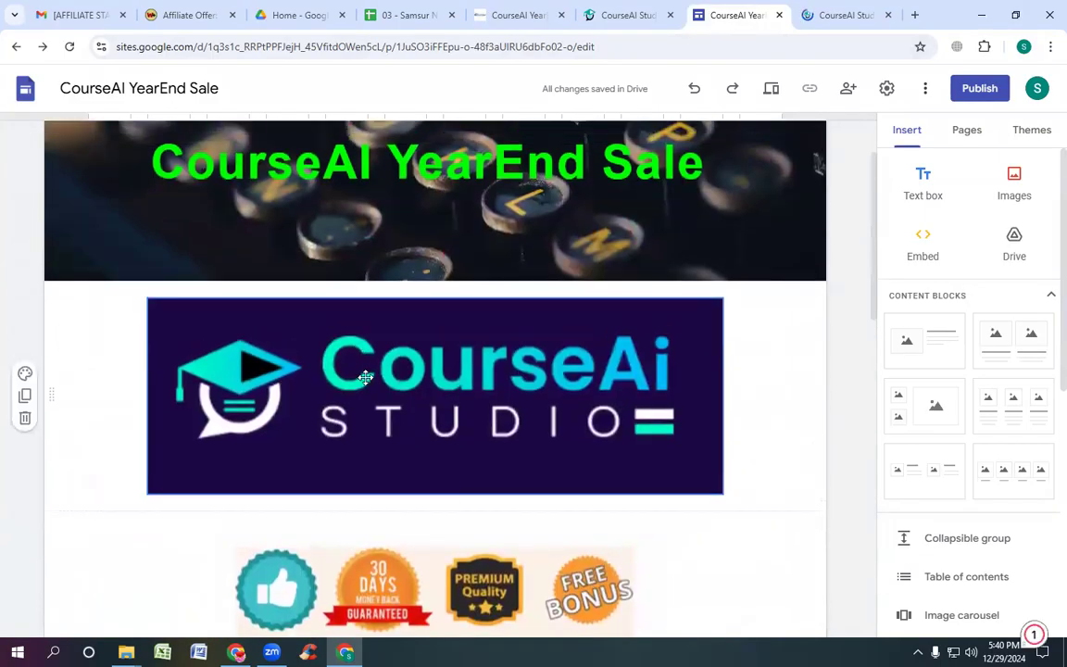
{"action": "scroll", "coordinate": [378, 447], "scroll_direction": "down", "scroll_amount": 1}
{"action": "scroll", "coordinate": [378, 446], "scroll_direction": "down", "scroll_amount": 5}
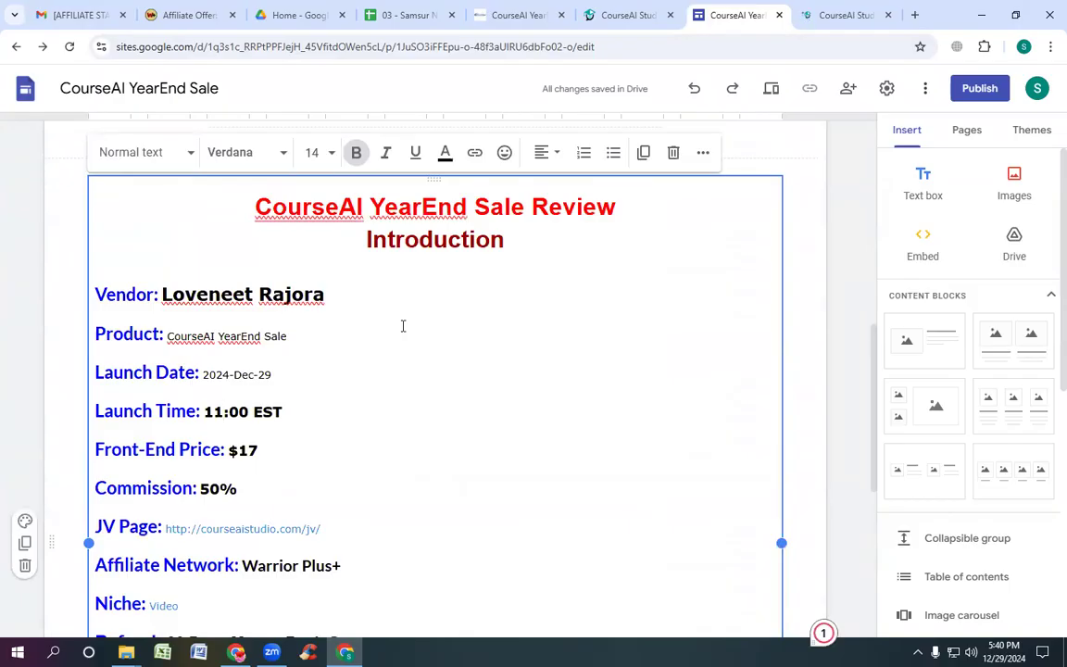
{"action": "scroll", "coordinate": [380, 351], "scroll_direction": "down", "scroll_amount": 3}
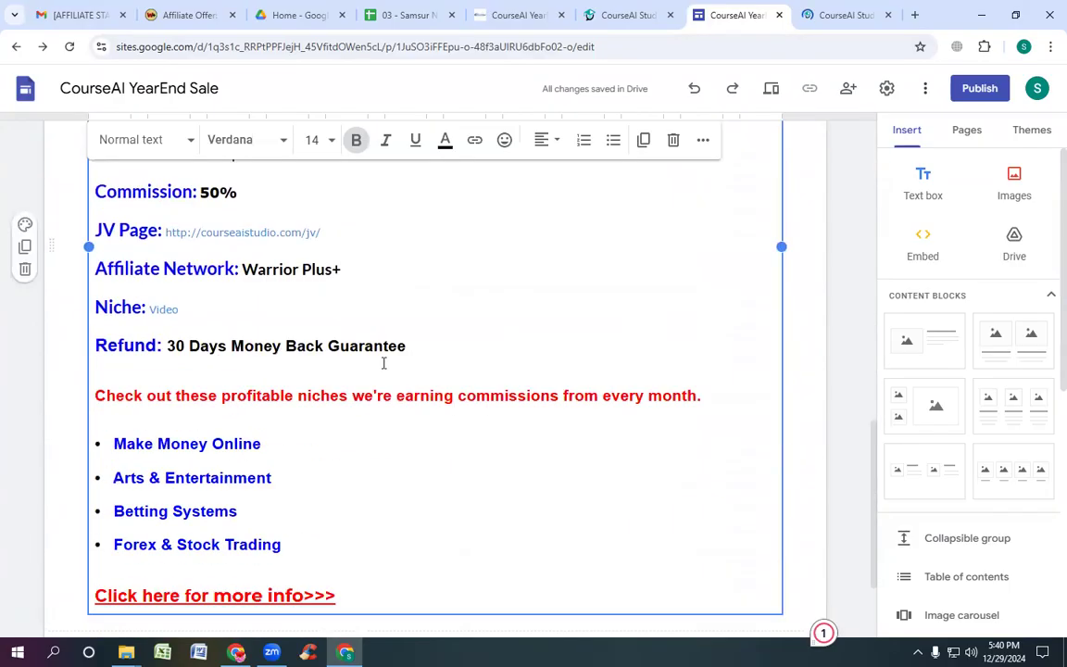
Step: Switch to the Blaze Builder review site and copy the entire "Blaze Builder Review" Introducing text block below the launch details
{"action": "left_click", "coordinate": [236, 653]}
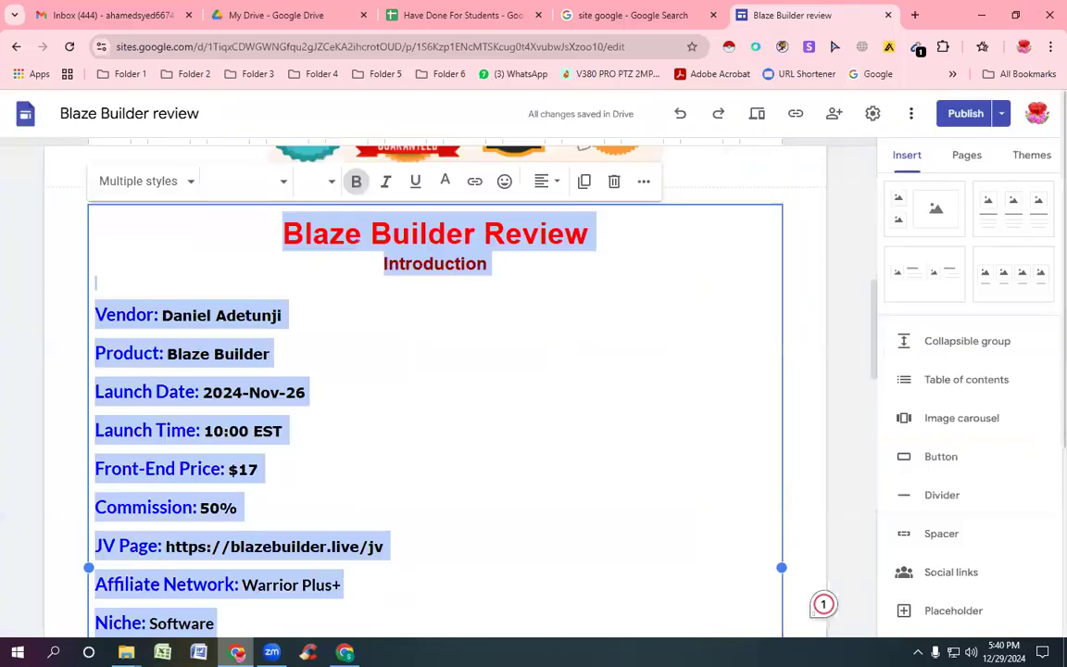
{"action": "scroll", "coordinate": [499, 409], "scroll_direction": "down", "scroll_amount": 3}
{"action": "scroll", "coordinate": [499, 408], "scroll_direction": "down", "scroll_amount": 5}
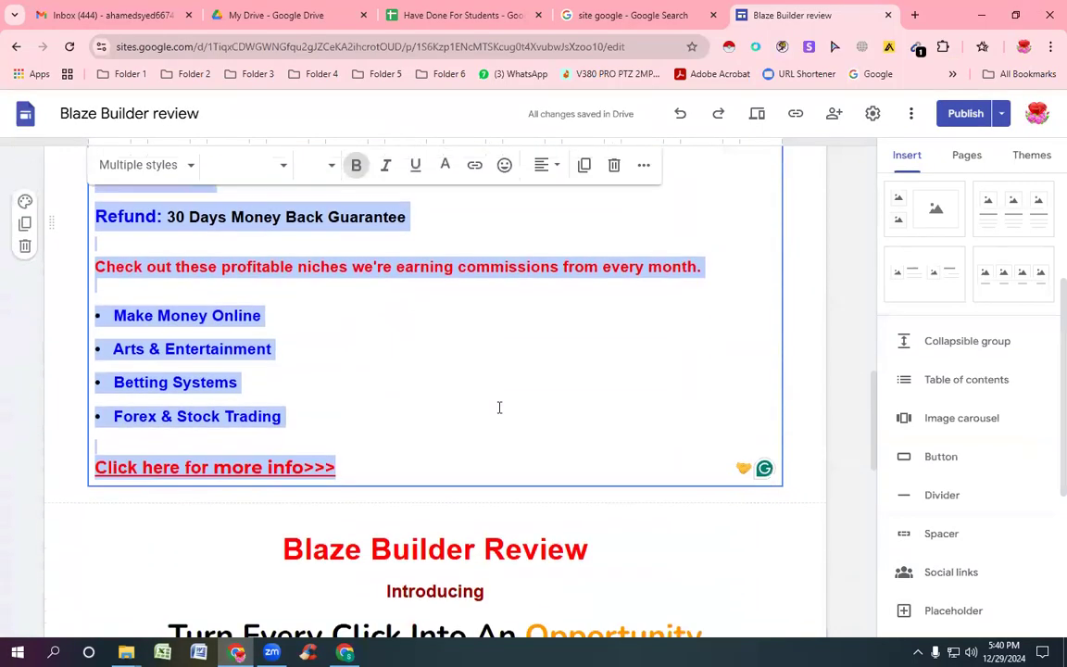
{"action": "scroll", "coordinate": [447, 260], "scroll_direction": "down", "scroll_amount": 2}
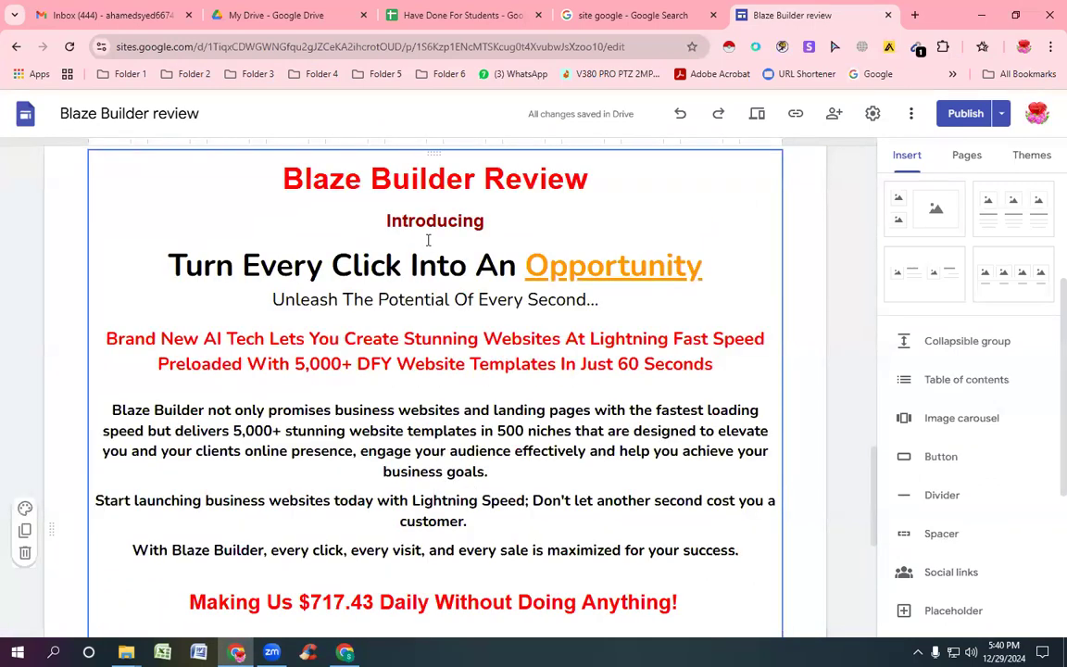
{"action": "left_click", "coordinate": [427, 240]}
{"action": "left_click", "coordinate": [473, 393]}
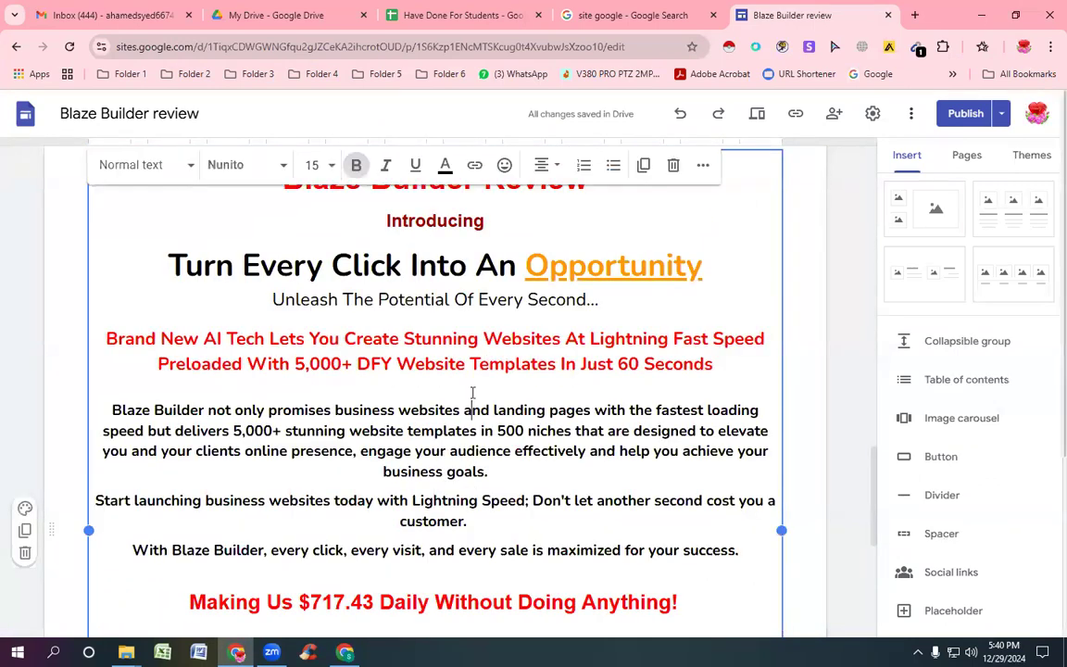
{"action": "scroll", "coordinate": [474, 380], "scroll_direction": "up", "scroll_amount": 3}
{"action": "scroll", "coordinate": [472, 380], "scroll_direction": "down", "scroll_amount": 1}
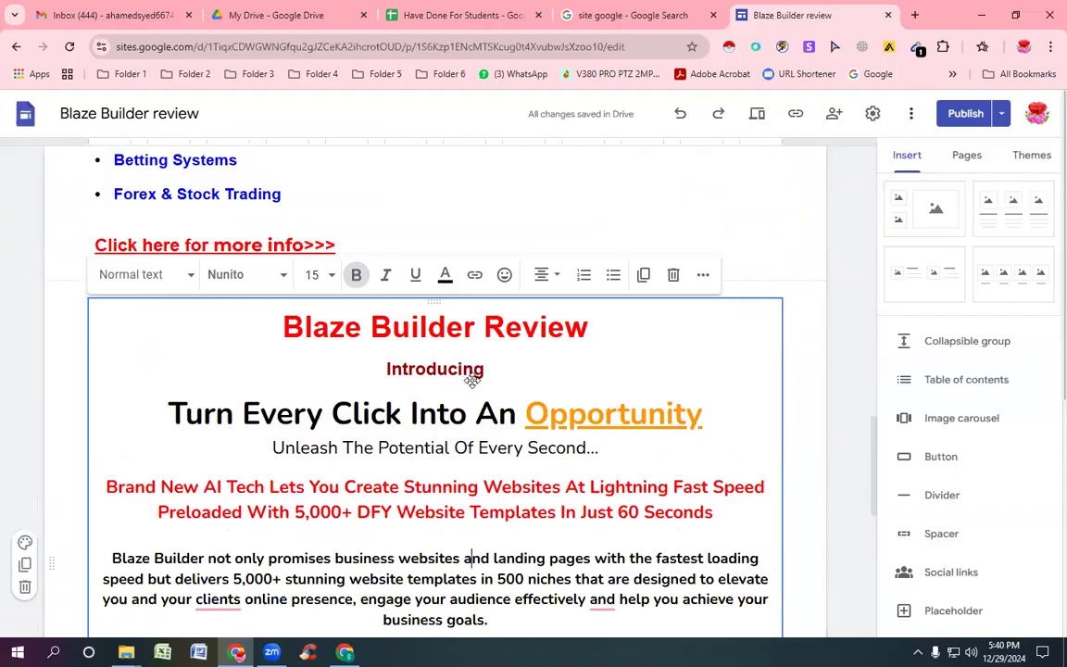
{"action": "left_click", "coordinate": [528, 357]}
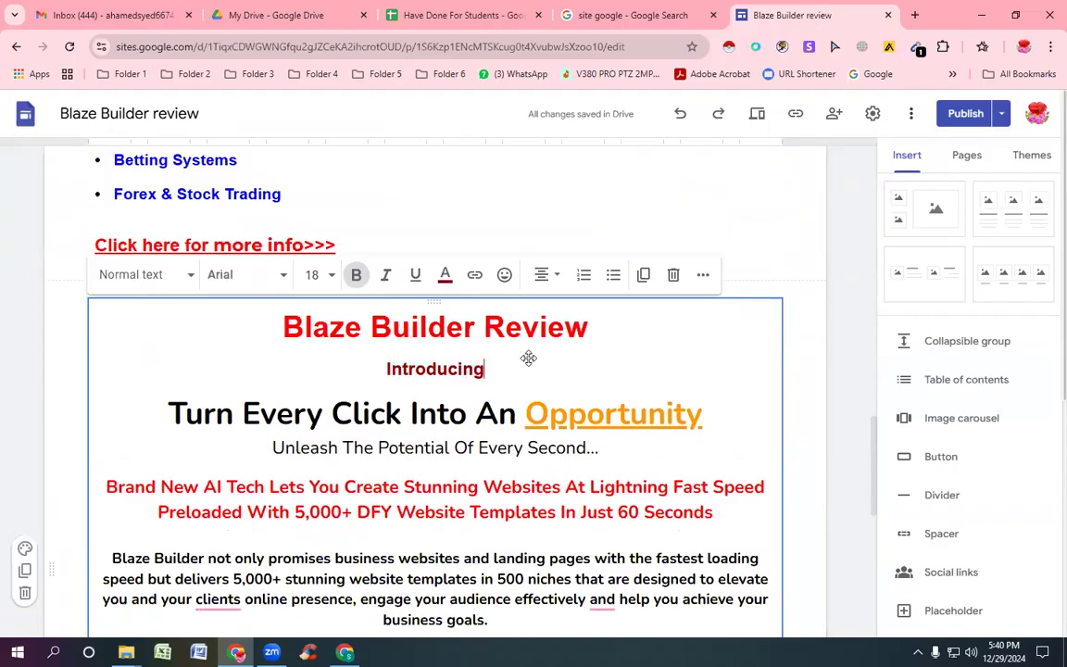
{"action": "key", "text": "ctrl+a"}
{"action": "key", "text": "ctrl+c"}
{"action": "scroll", "coordinate": [543, 343], "scroll_direction": "down", "scroll_amount": 5}
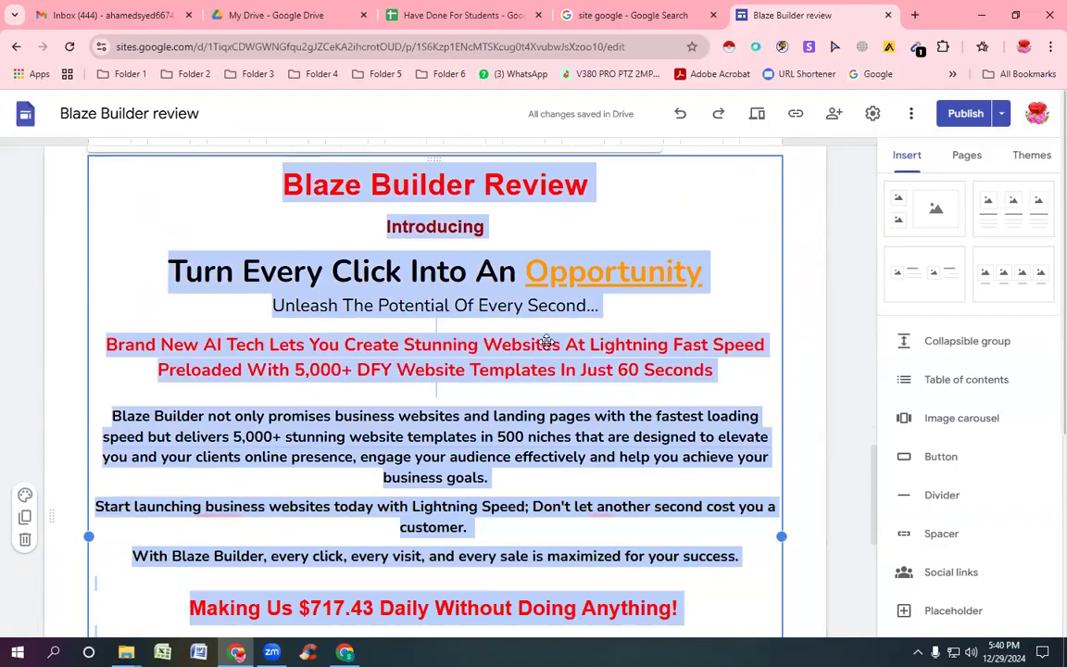
Step: Examine the Blaze Builder review's Introducing block down to its closing link, and its placement below the launch details and niche list
{"action": "scroll", "coordinate": [547, 343], "scroll_direction": "down", "scroll_amount": 1}
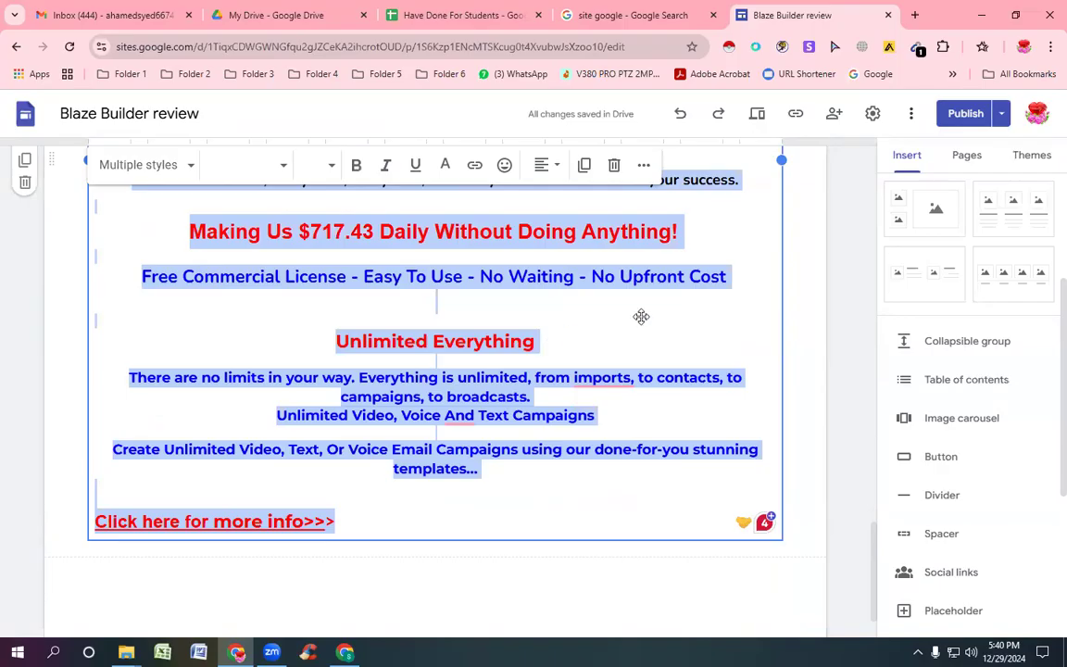
{"action": "scroll", "coordinate": [638, 314], "scroll_direction": "up", "scroll_amount": 5}
{"action": "scroll", "coordinate": [641, 316], "scroll_direction": "up", "scroll_amount": 3}
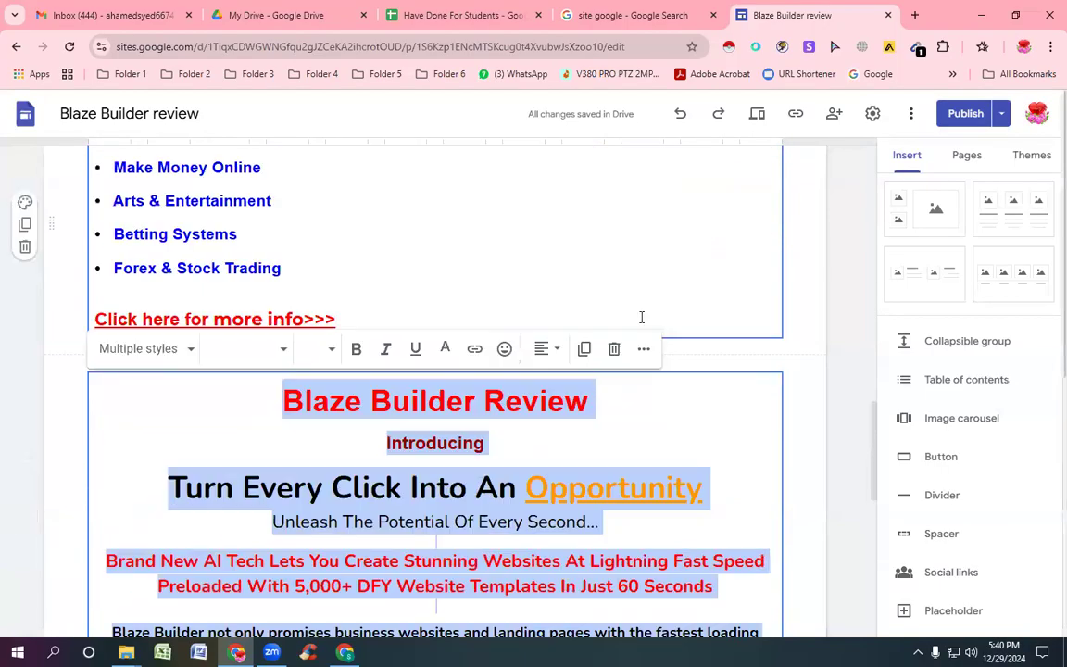
{"action": "scroll", "coordinate": [641, 317], "scroll_direction": "up", "scroll_amount": 4}
{"action": "scroll", "coordinate": [641, 316], "scroll_direction": "up", "scroll_amount": 4}
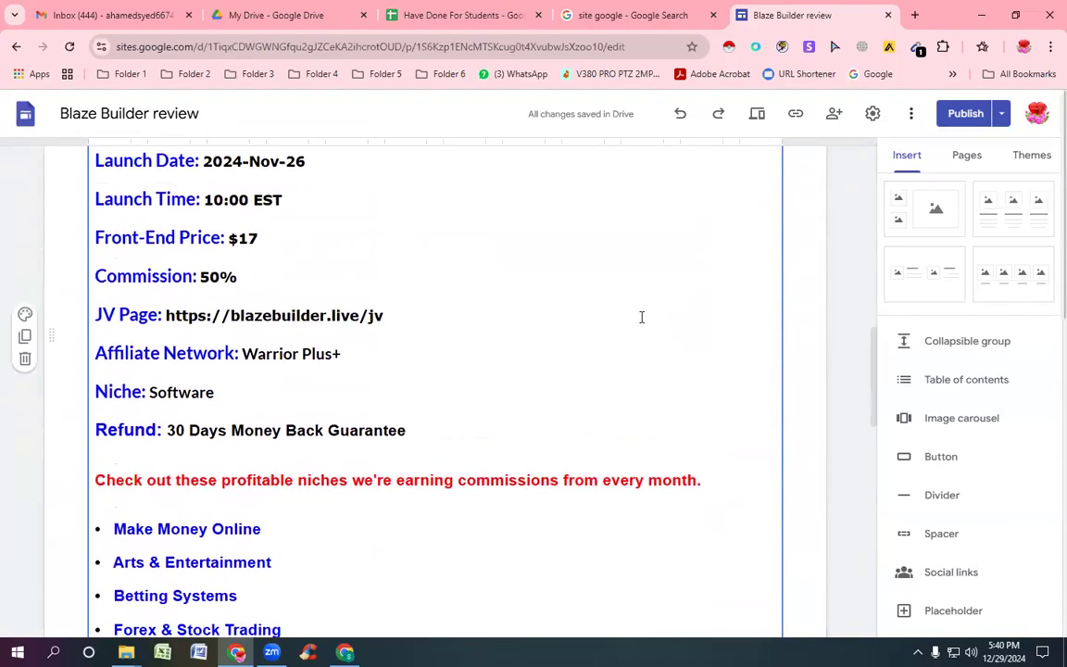
{"action": "scroll", "coordinate": [643, 367], "scroll_direction": "down", "scroll_amount": 11}
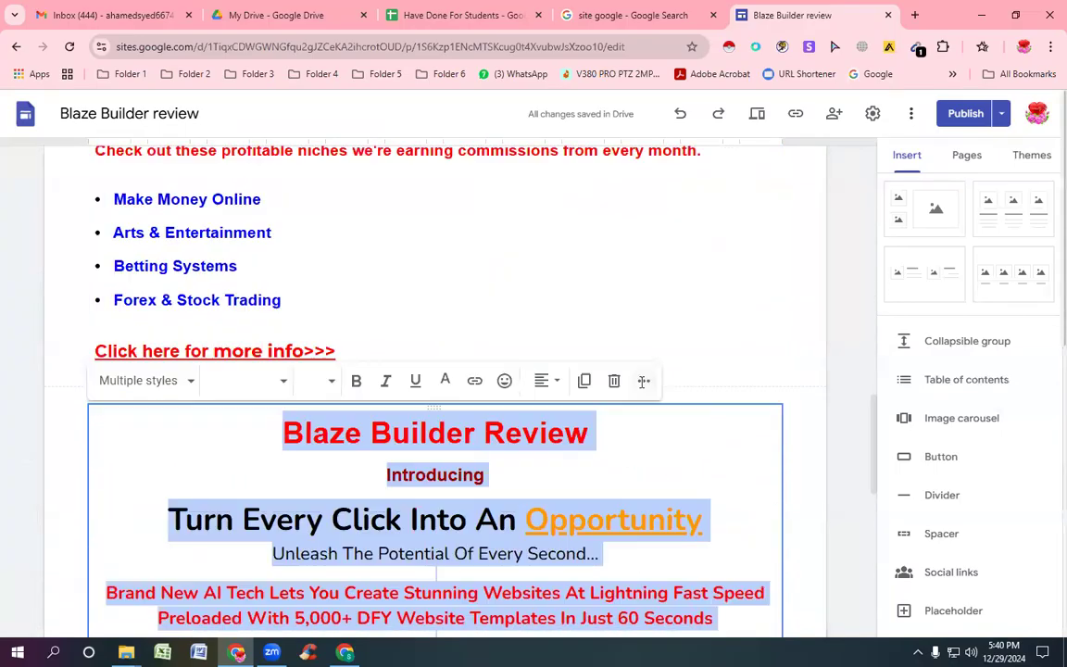
{"action": "scroll", "coordinate": [638, 380], "scroll_direction": "down", "scroll_amount": 5}
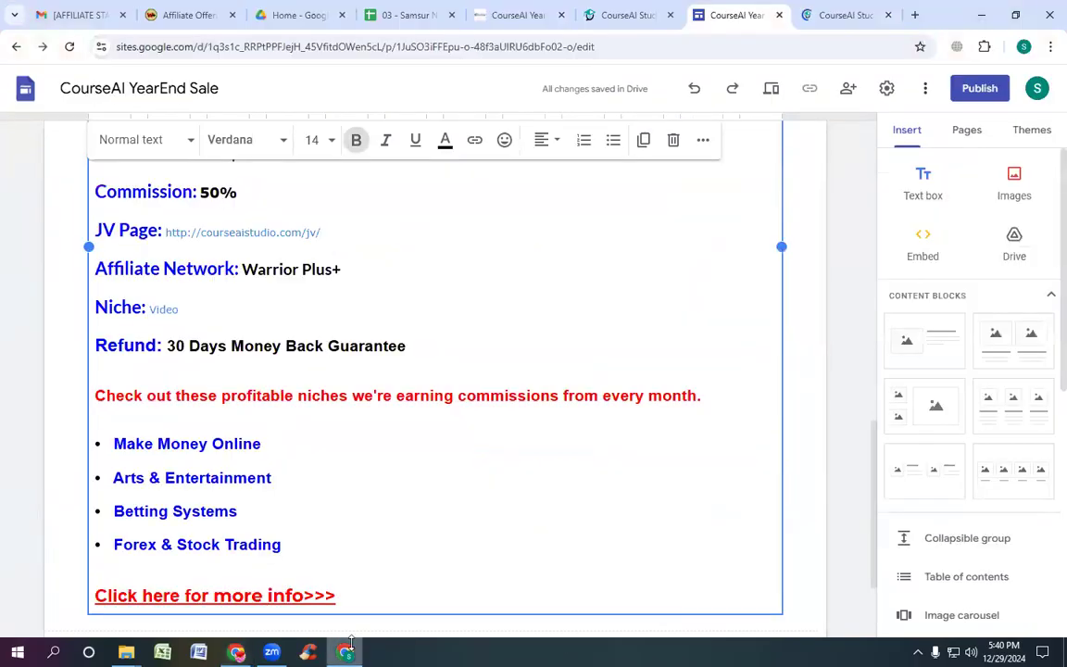
Step: Switch to the CourseAI YearEnd Sale site and go to the end of its launch details block, above the empty page area
{"action": "scroll", "coordinate": [376, 523], "scroll_direction": "down", "scroll_amount": 3}
{"action": "left_click", "coordinate": [387, 302]}
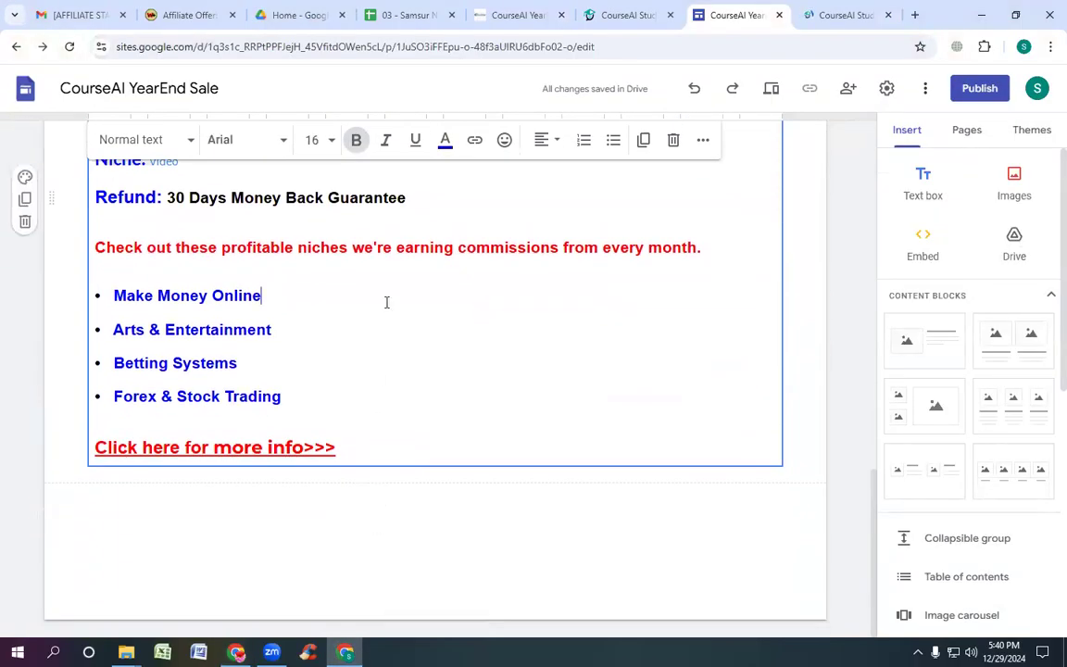
Step: Add a new text box below the niche list and paste the copied Blaze Builder Review sales text into it
{"action": "left_click", "coordinate": [917, 177]}
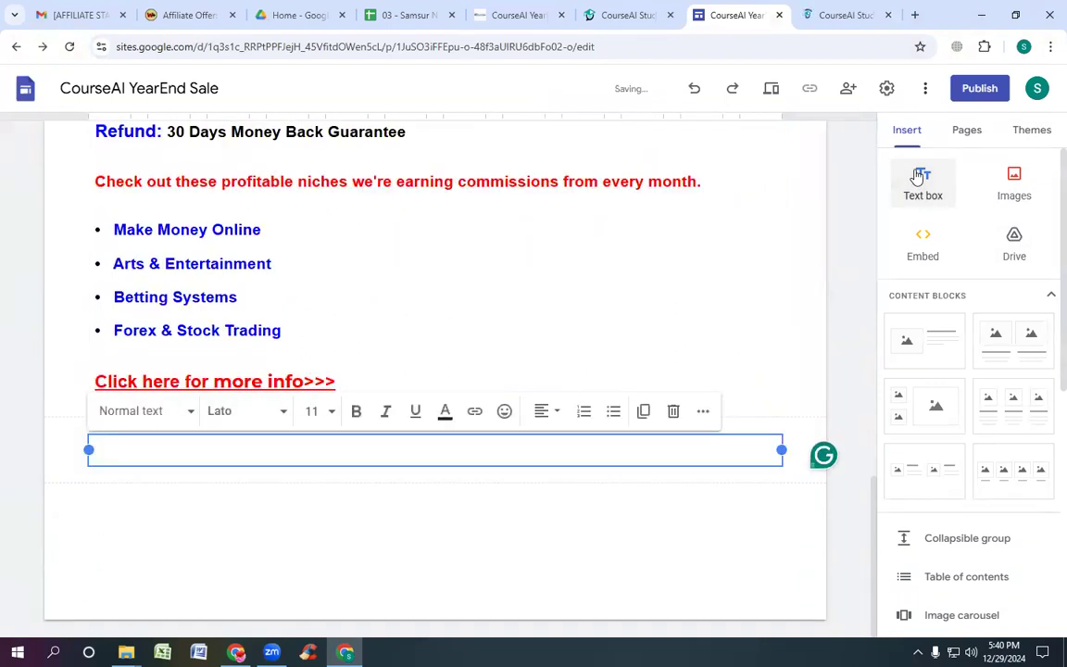
{"action": "key", "text": "ctrl+v"}
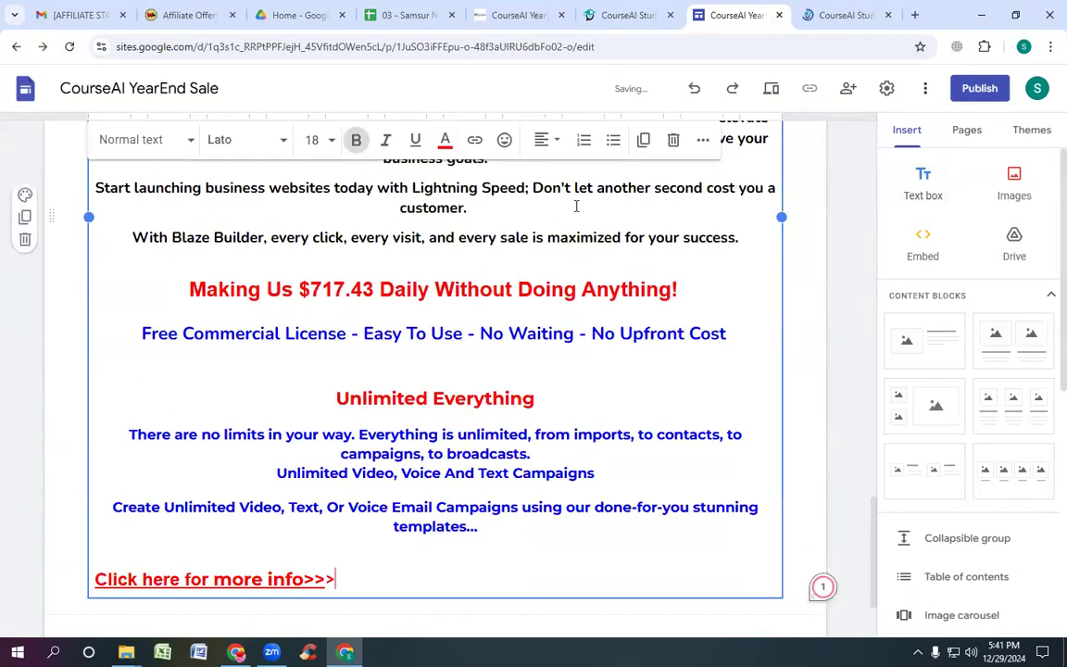
{"action": "scroll", "coordinate": [467, 338], "scroll_direction": "up", "scroll_amount": 5}
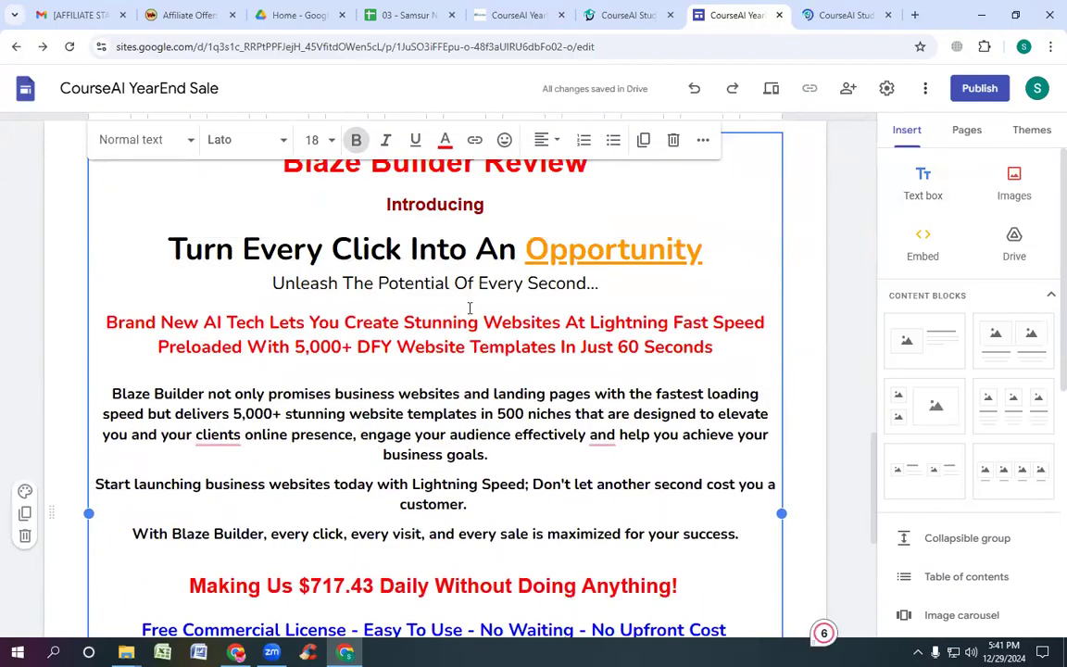
{"action": "scroll", "coordinate": [423, 278], "scroll_direction": "up", "scroll_amount": 3}
{"action": "scroll", "coordinate": [406, 398], "scroll_direction": "down", "scroll_amount": 2}
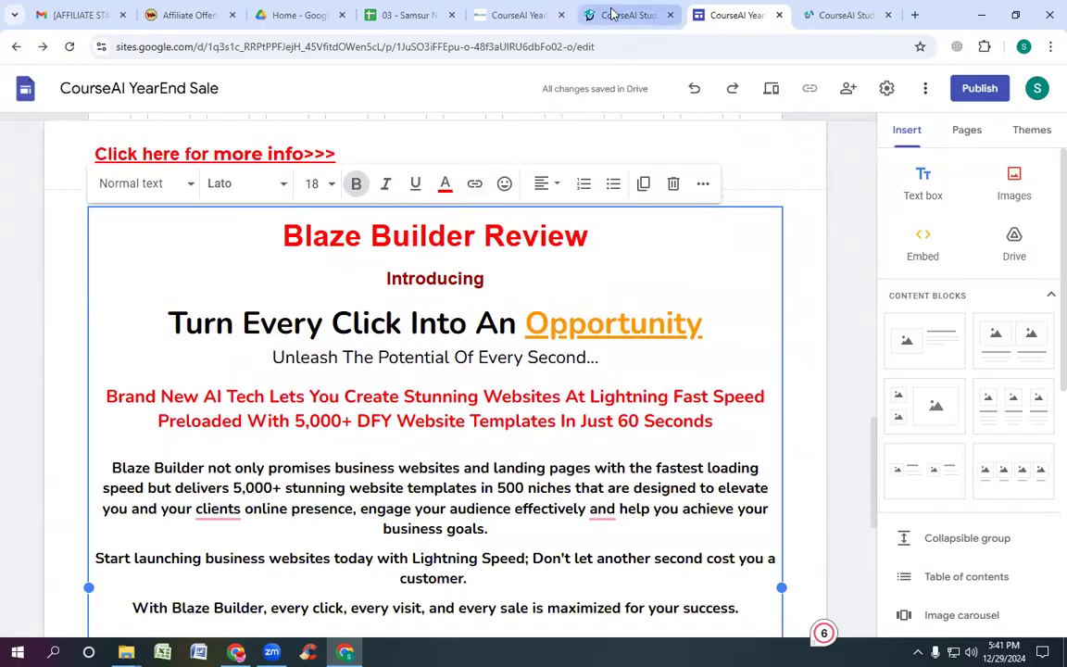
Step: In the product tracking spreadsheet, copy the product name "CourseAI YearEnd Sale" from cell D35
{"action": "left_click", "coordinate": [396, 12]}
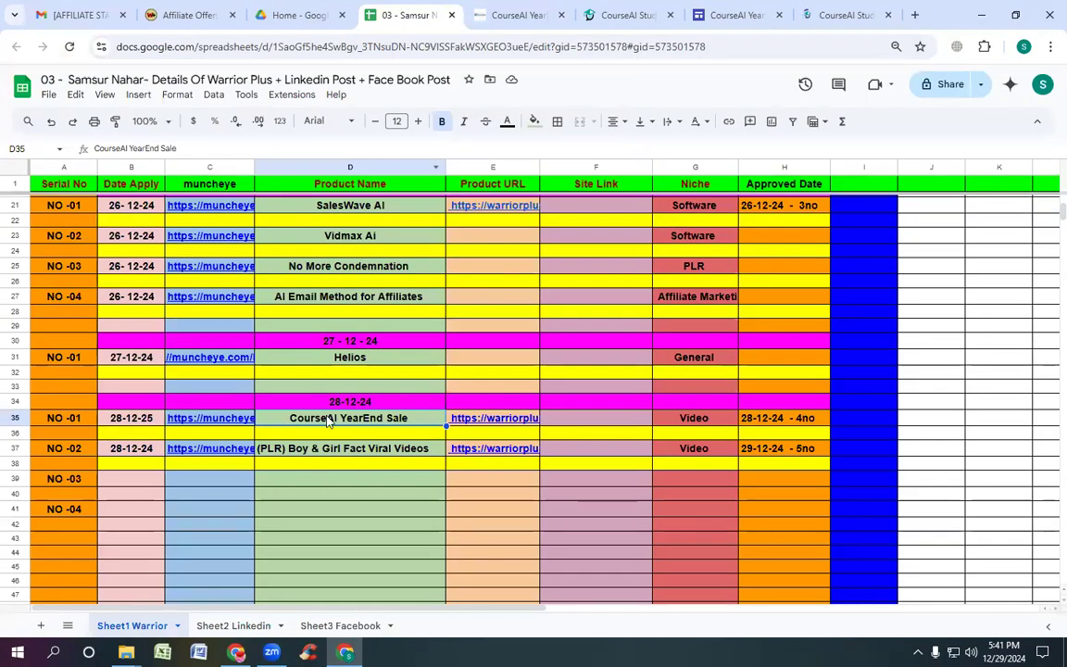
{"action": "double_click", "coordinate": [327, 419]}
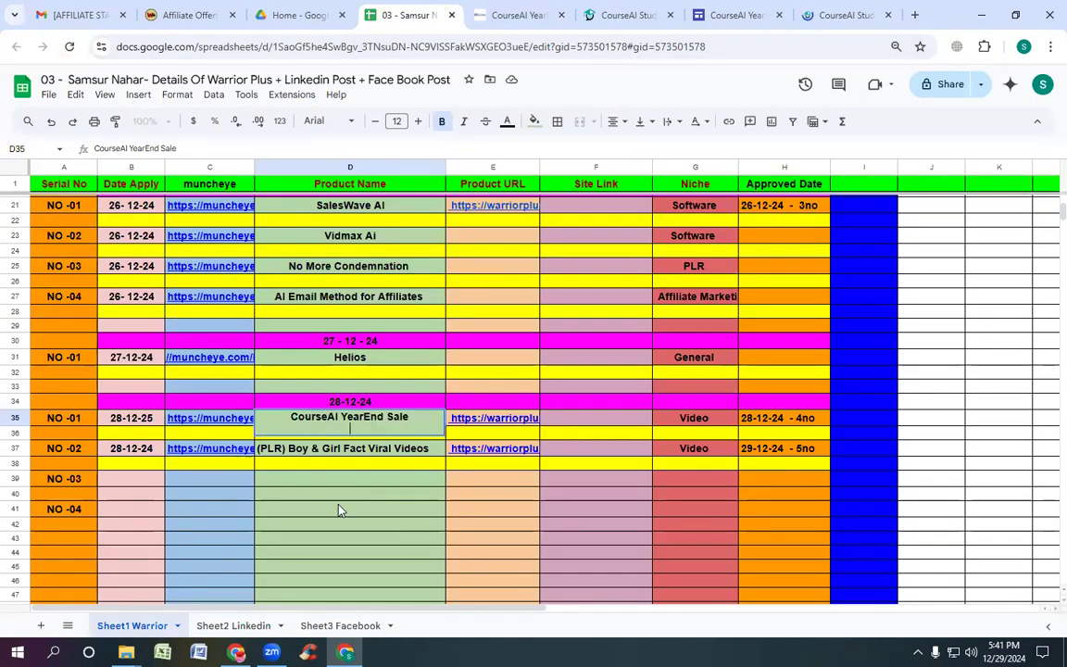
{"action": "left_click", "coordinate": [338, 509]}
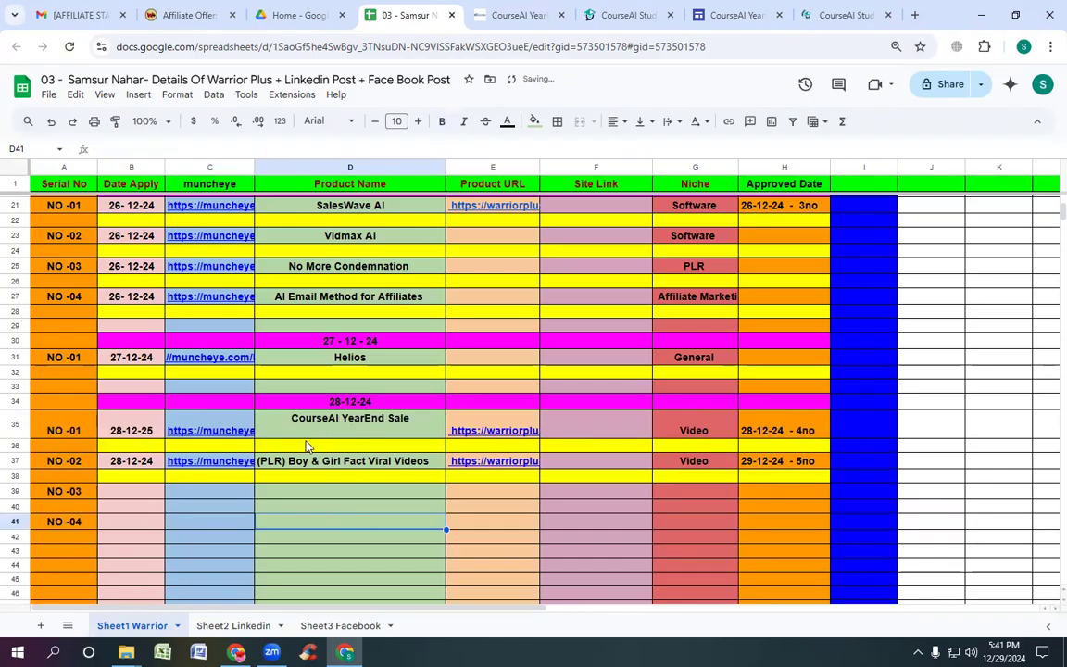
{"action": "key", "text": "ctrl+z"}
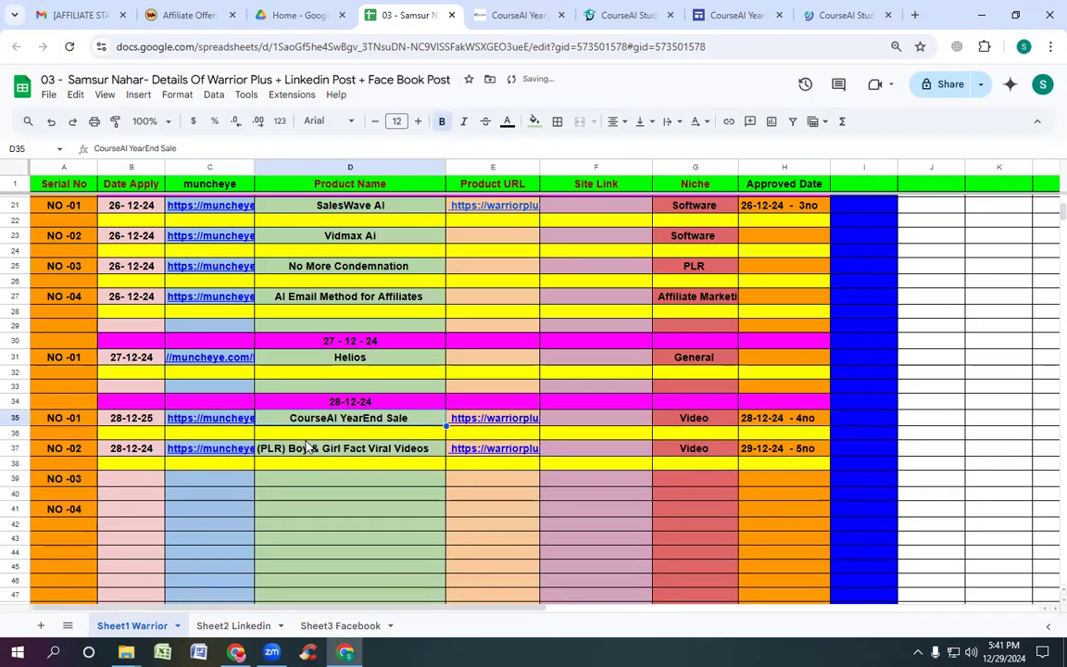
{"action": "left_click", "coordinate": [364, 423]}
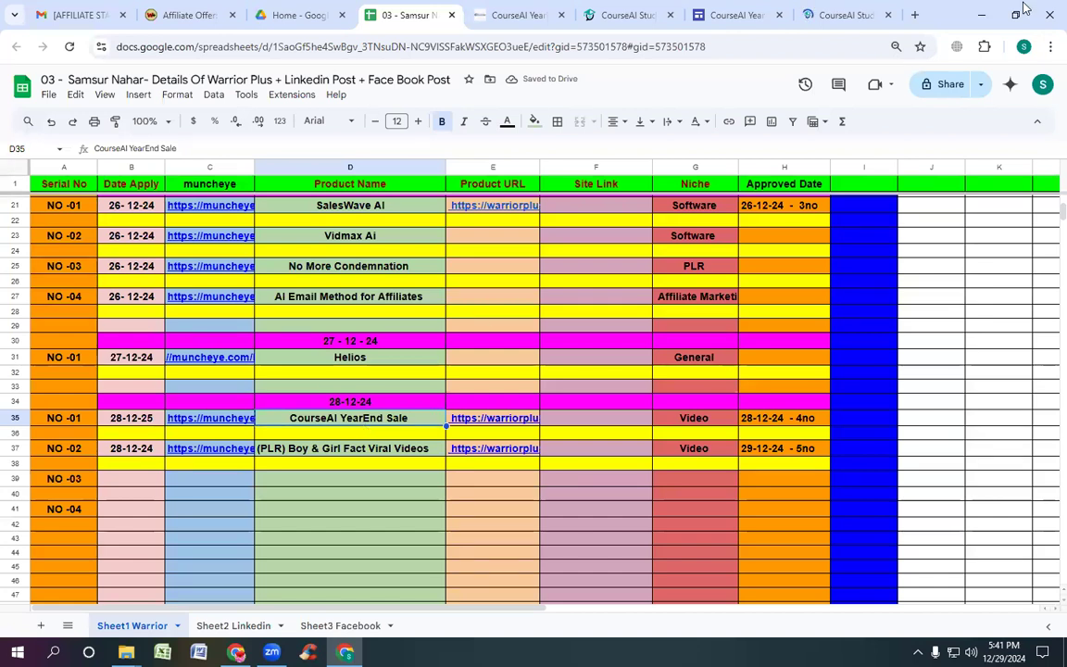
Step: Back in the CourseAI site, replace "Blaze Builder" in the pasted section's heading with "CourseAI YearEnd Sale"
{"action": "left_click", "coordinate": [739, 15]}
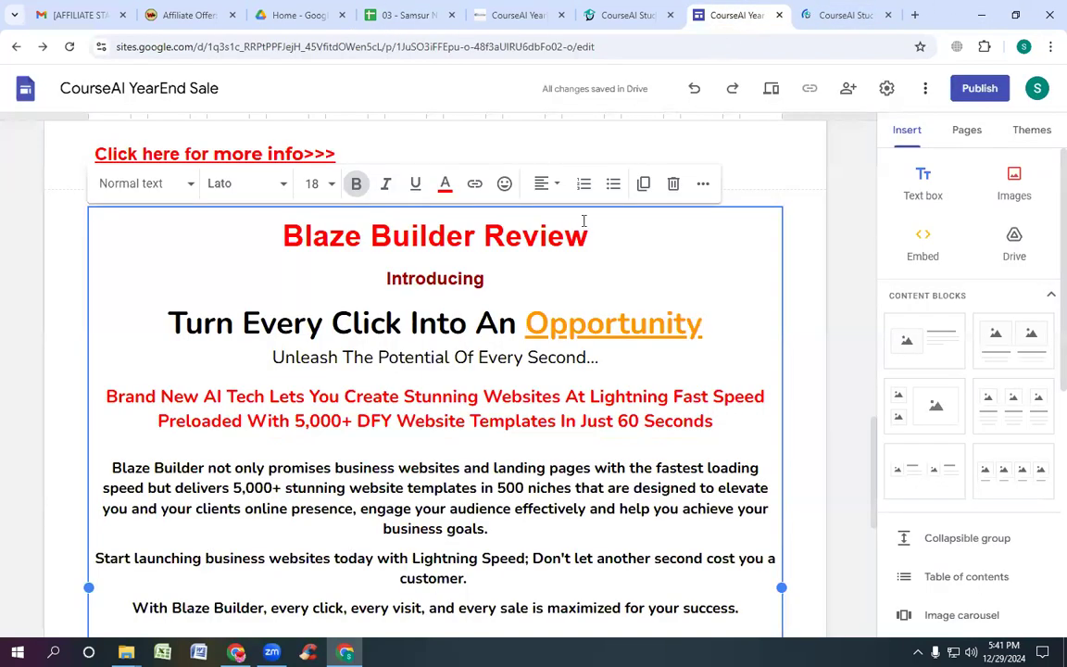
{"action": "left_click_drag", "start_coordinate": [282, 238], "coordinate": [635, 238]}
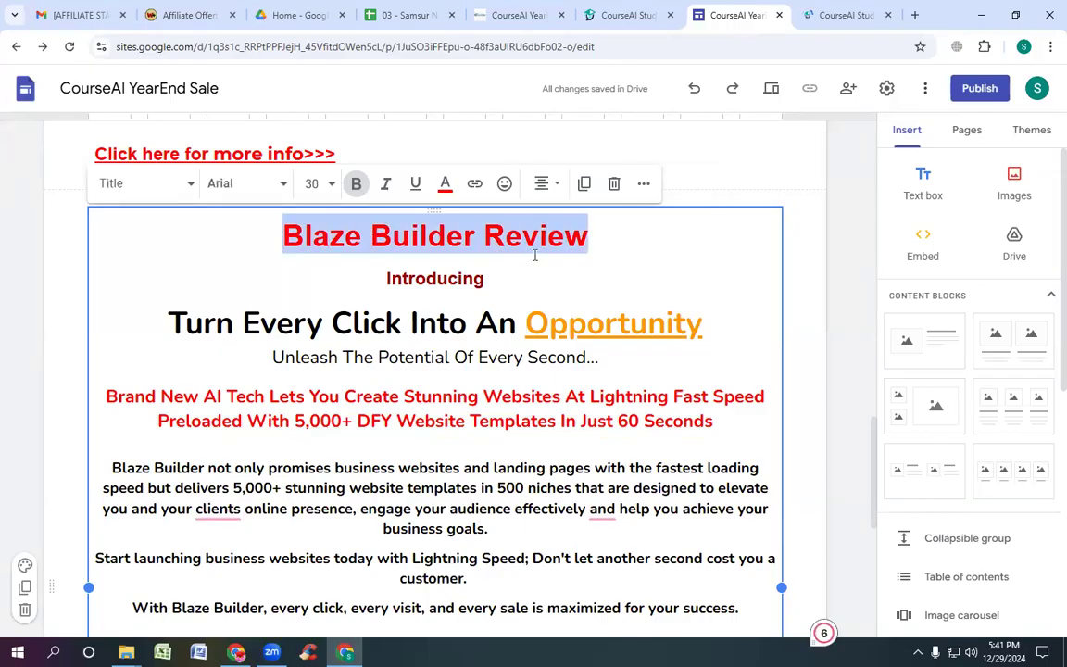
{"action": "left_click", "coordinate": [475, 240]}
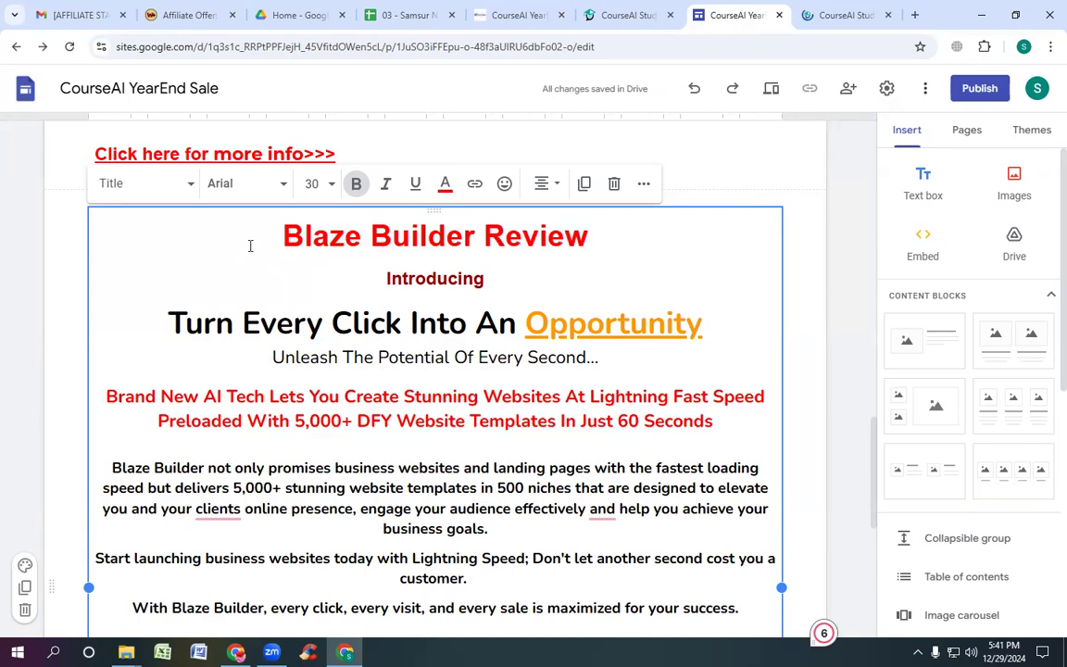
{"action": "left_click_drag", "start_coordinate": [281, 236], "coordinate": [475, 247]}
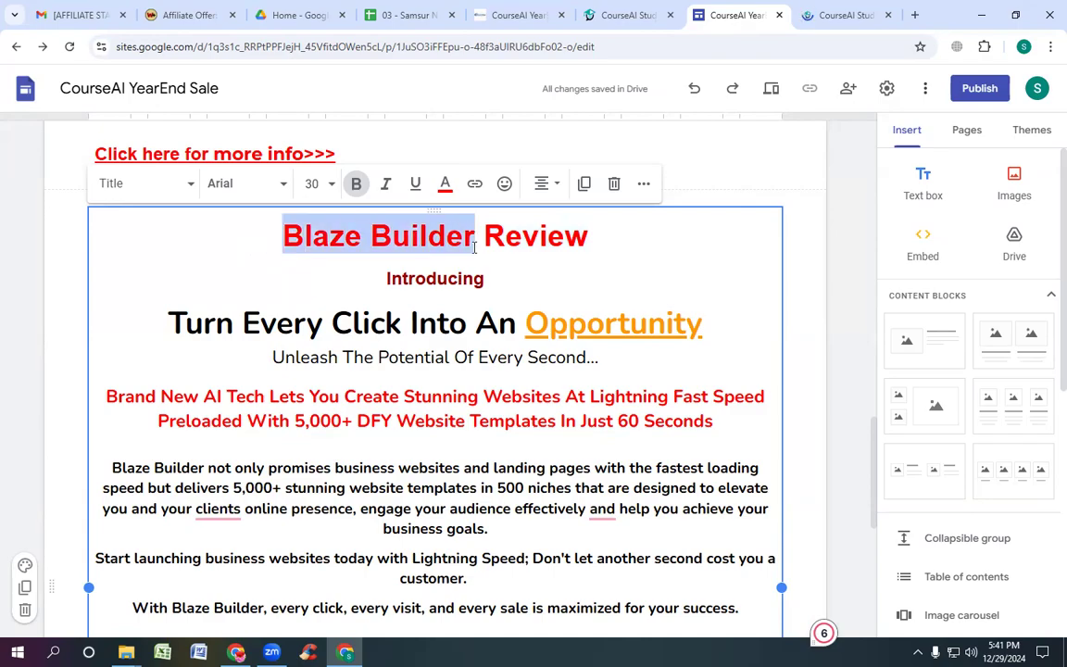
{"action": "type", "text": "CourseAI YearEnd Sale |"}
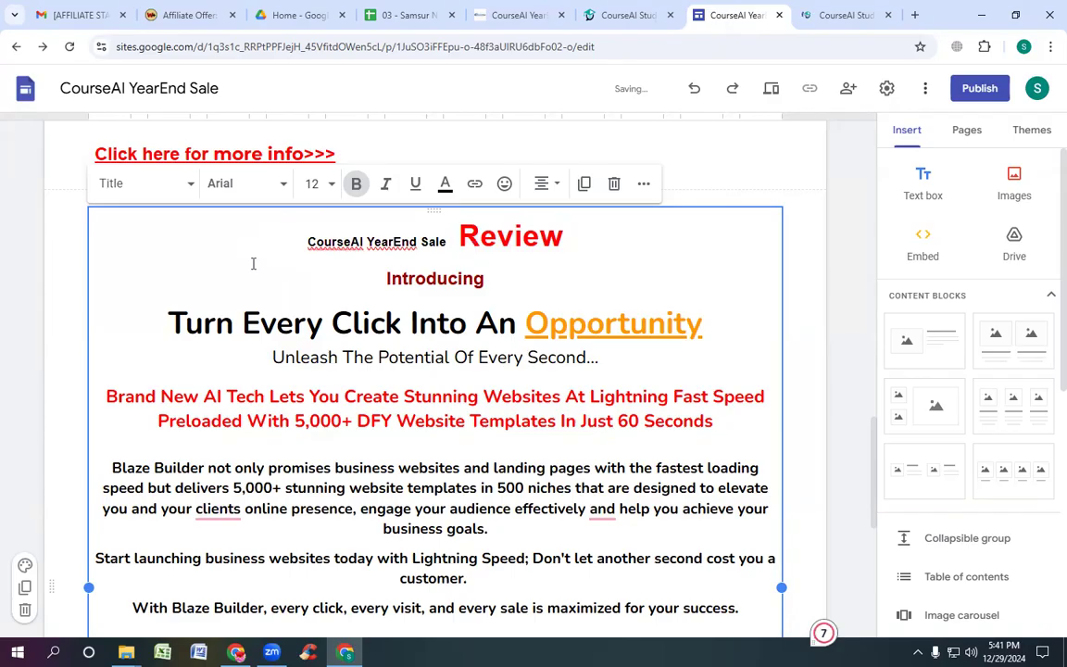
Step: Format the whole "CourseAI YearEnd Sale Review" section heading at font size 24 in red (#ff0000)
{"action": "left_click", "coordinate": [308, 241]}
{"action": "left_click_drag", "start_coordinate": [309, 240], "coordinate": [596, 253]}
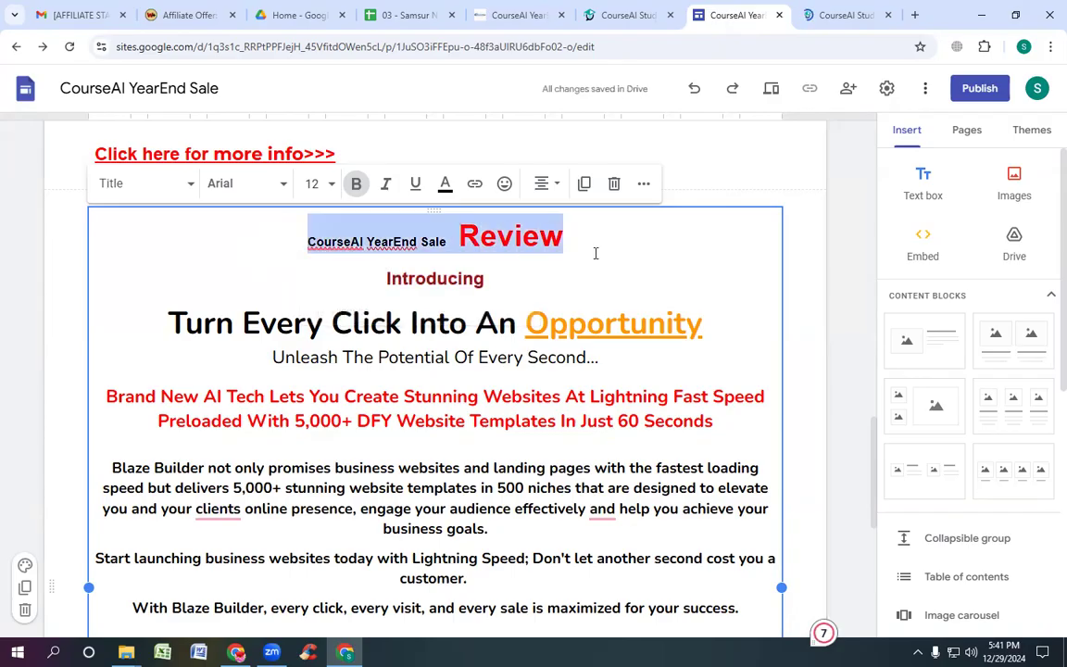
{"action": "left_click", "coordinate": [332, 188]}
{"action": "left_click", "coordinate": [311, 471]}
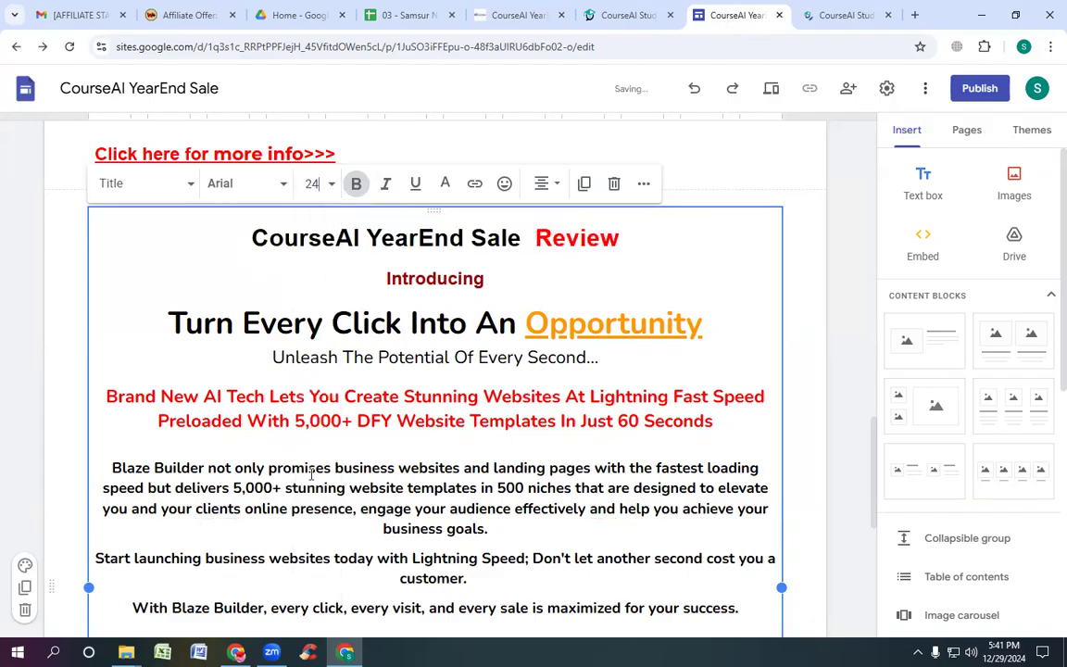
{"action": "left_click", "coordinate": [444, 183]}
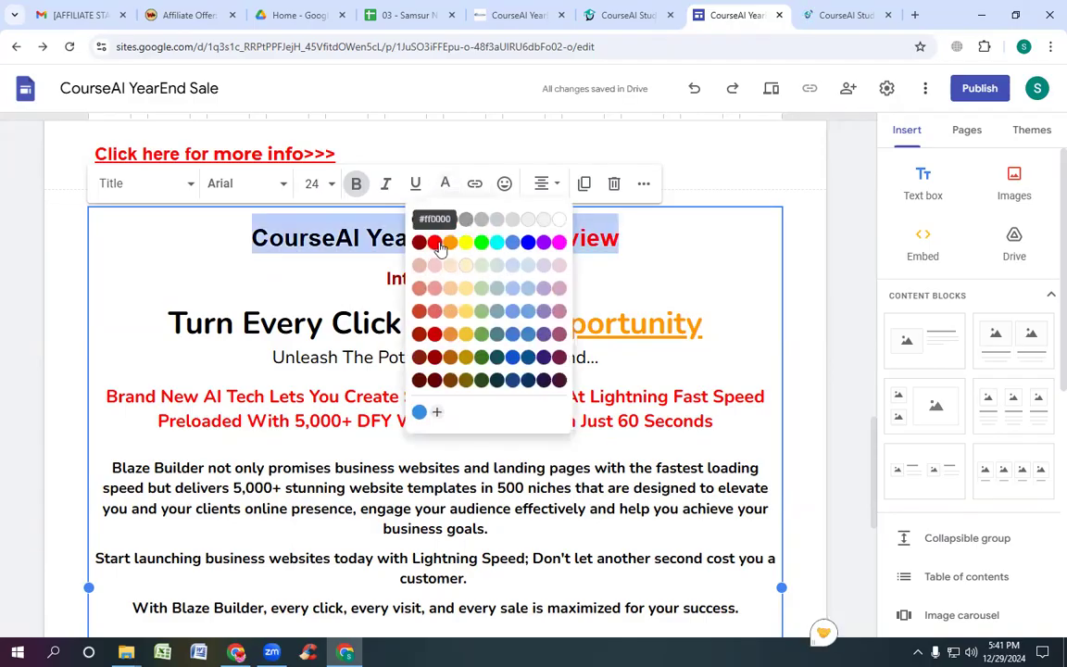
{"action": "left_click", "coordinate": [434, 242]}
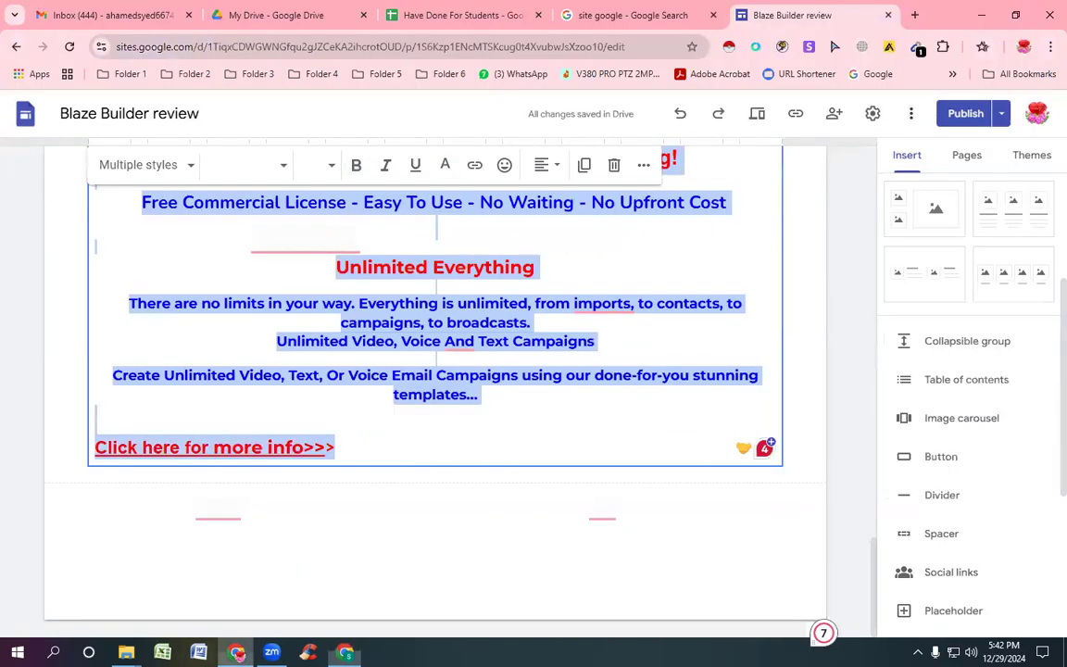
Step: In the Blaze Builder review site, copy the word "Review" from the section heading and check the banner title's wording
{"action": "scroll", "coordinate": [378, 472], "scroll_direction": "up", "scroll_amount": 7}
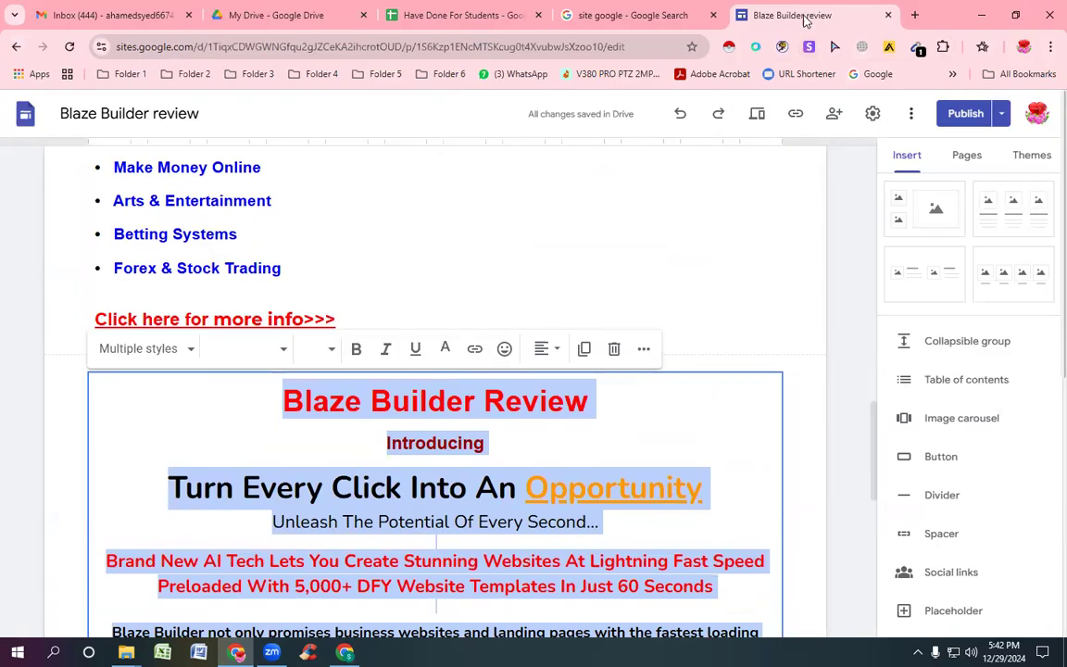
{"action": "left_click", "coordinate": [557, 435]}
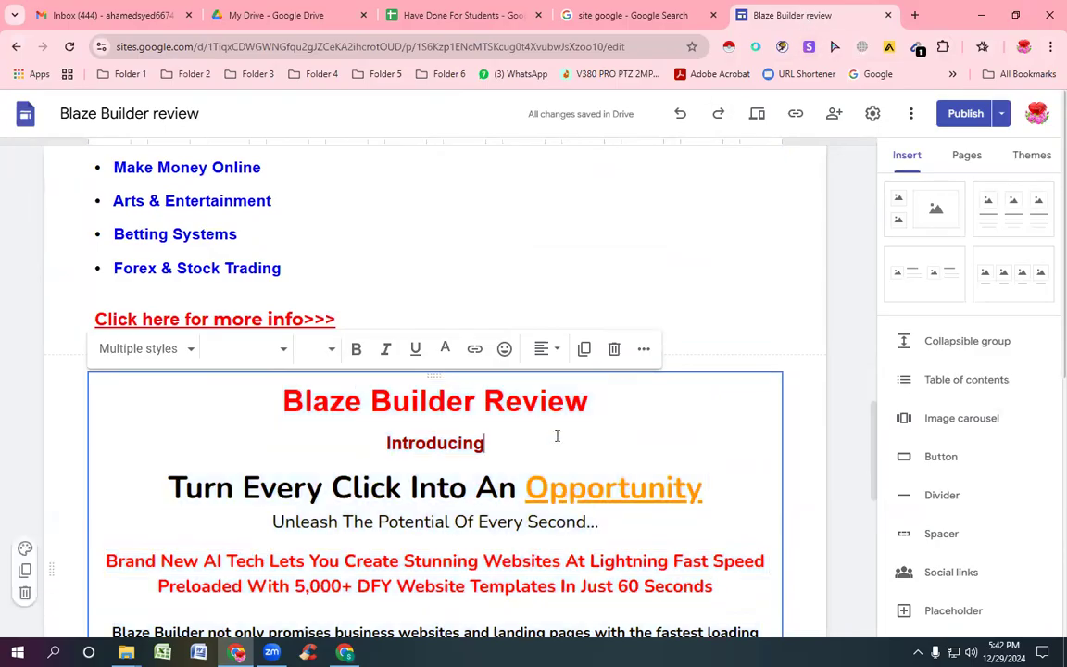
{"action": "left_click_drag", "start_coordinate": [485, 401], "coordinate": [621, 409]}
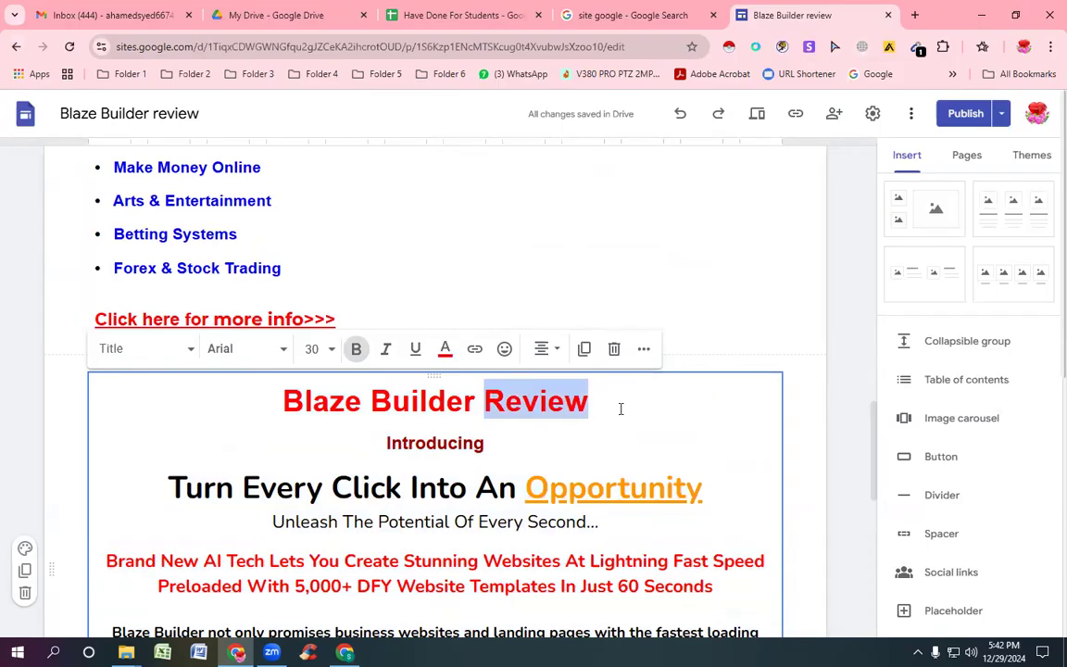
{"action": "scroll", "coordinate": [674, 280], "scroll_direction": "up", "scroll_amount": 5}
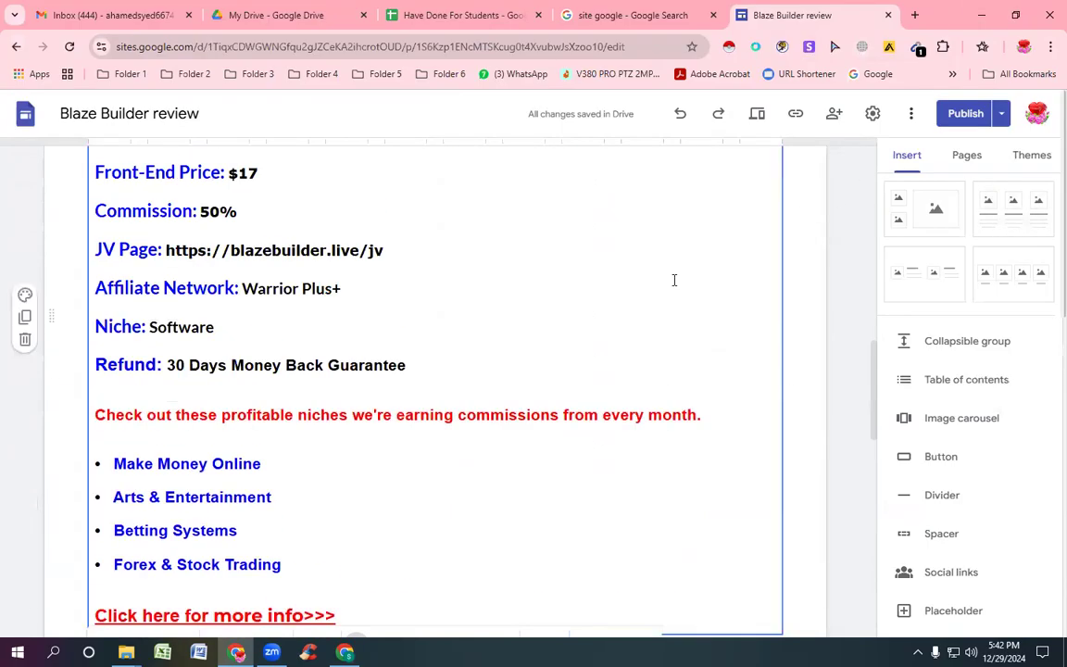
{"action": "scroll", "coordinate": [674, 281], "scroll_direction": "up", "scroll_amount": 10}
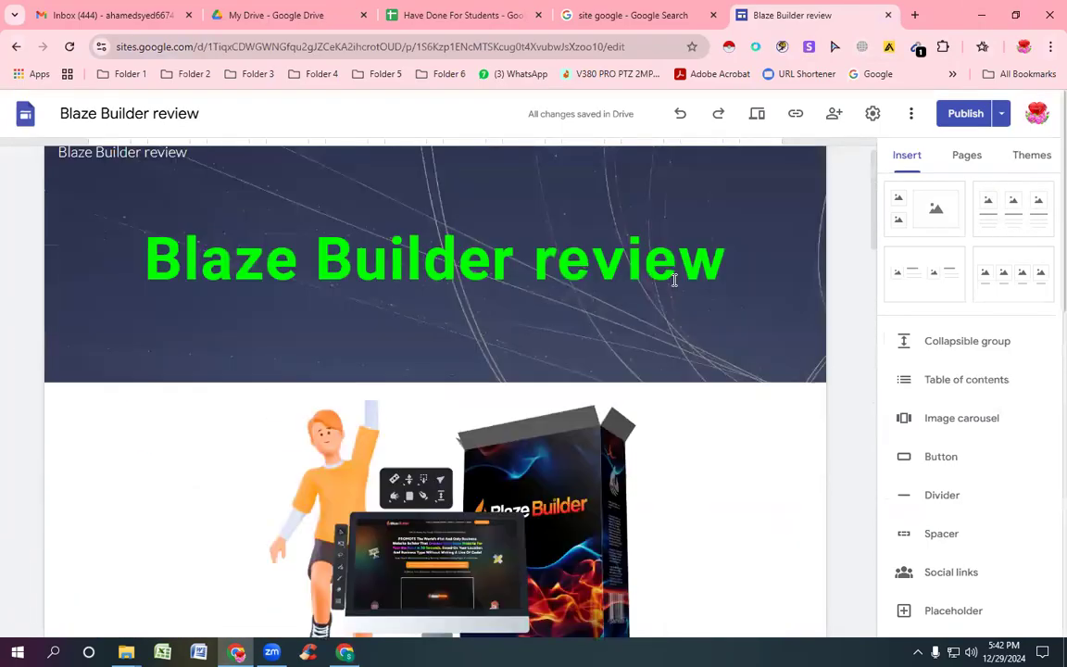
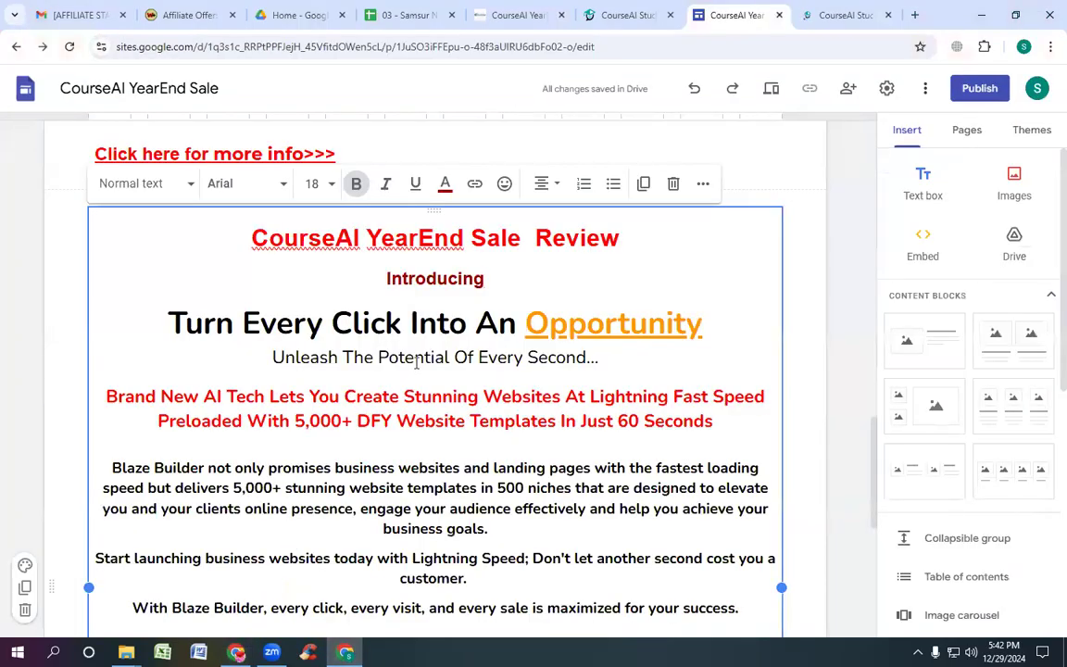
Step: Append the word "Review" to the banner title of the CourseAI YearEnd Sale site
{"action": "scroll", "coordinate": [426, 320], "scroll_direction": "up", "scroll_amount": 5}
{"action": "scroll", "coordinate": [426, 320], "scroll_direction": "up", "scroll_amount": 10}
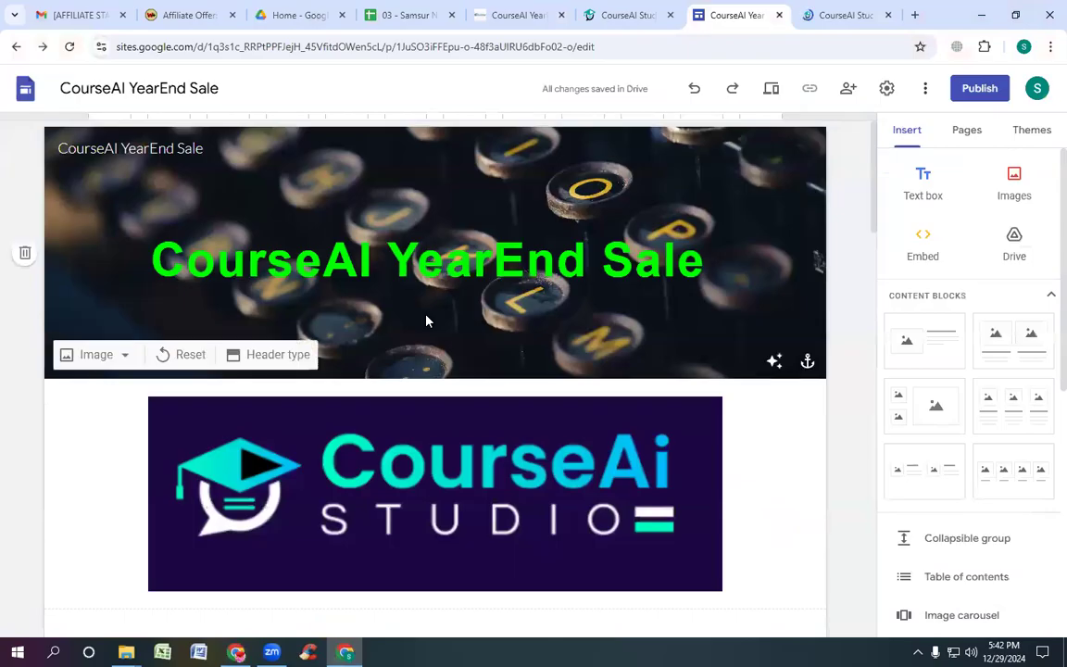
{"action": "left_click", "coordinate": [726, 260]}
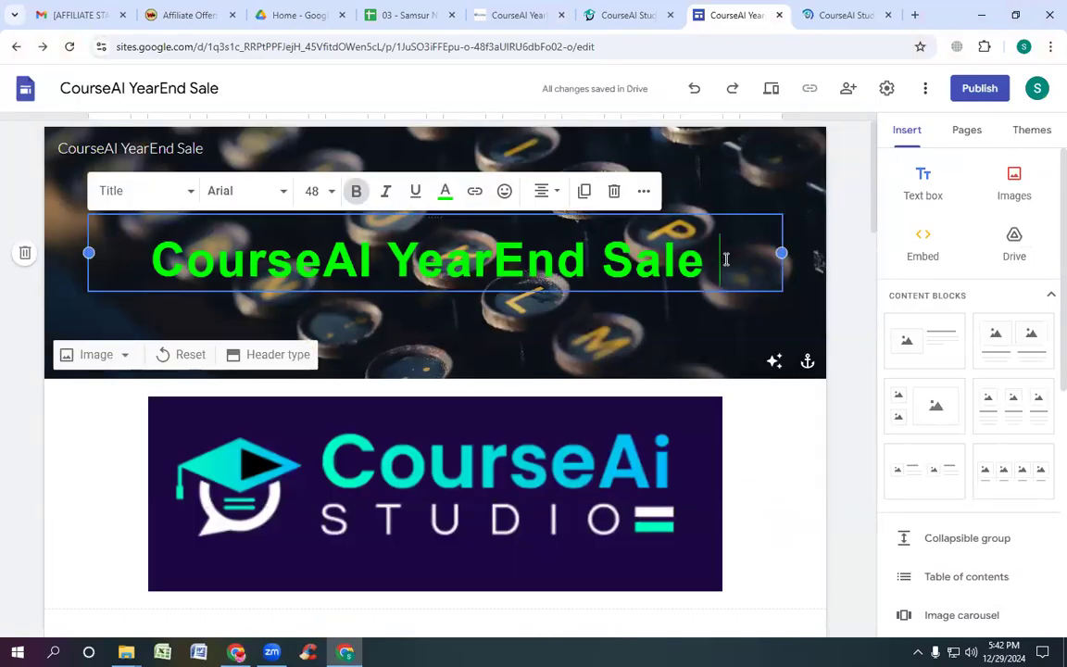
{"action": "type", "text": "Review"}
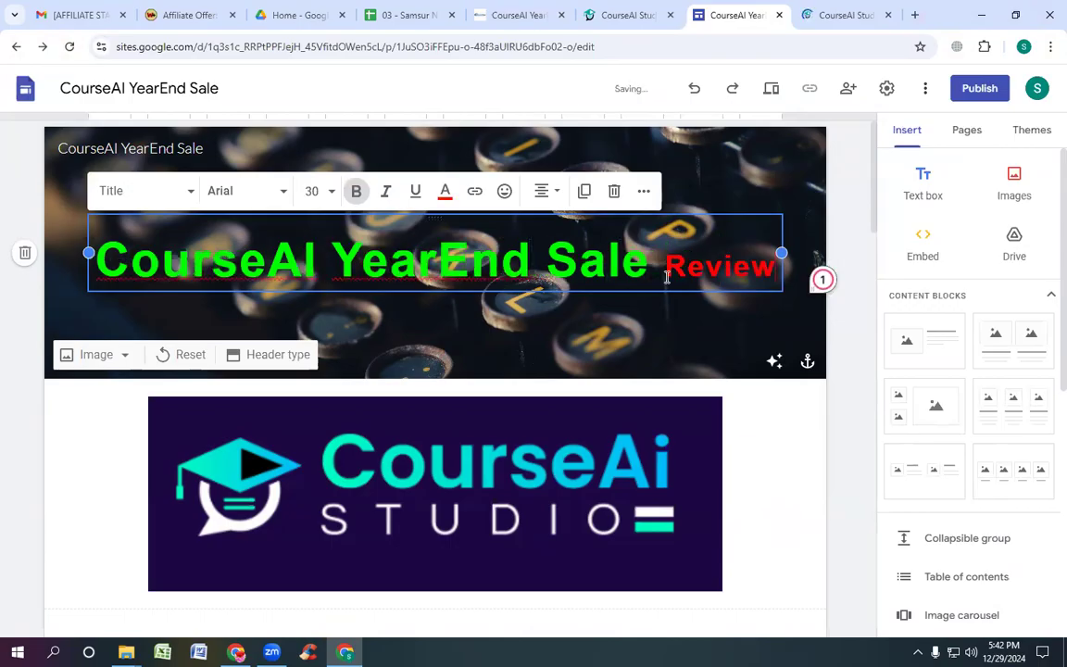
Step: Format the word "Review" in the banner title at font size 48 in bright green
{"action": "left_click_drag", "start_coordinate": [663, 263], "coordinate": [779, 267]}
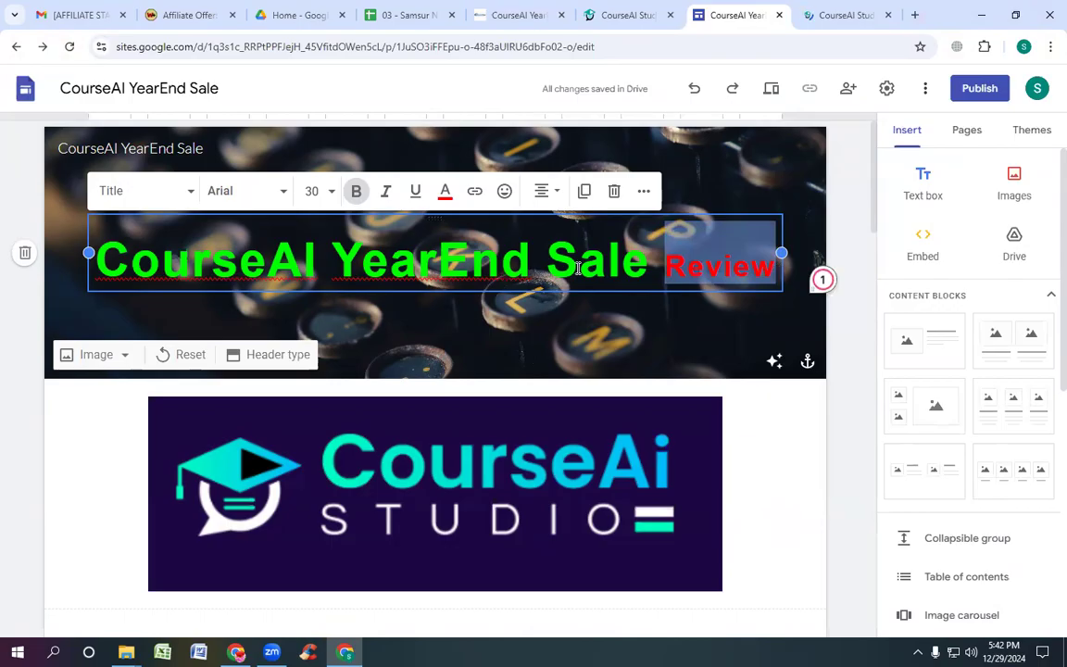
{"action": "left_click", "coordinate": [311, 191]}
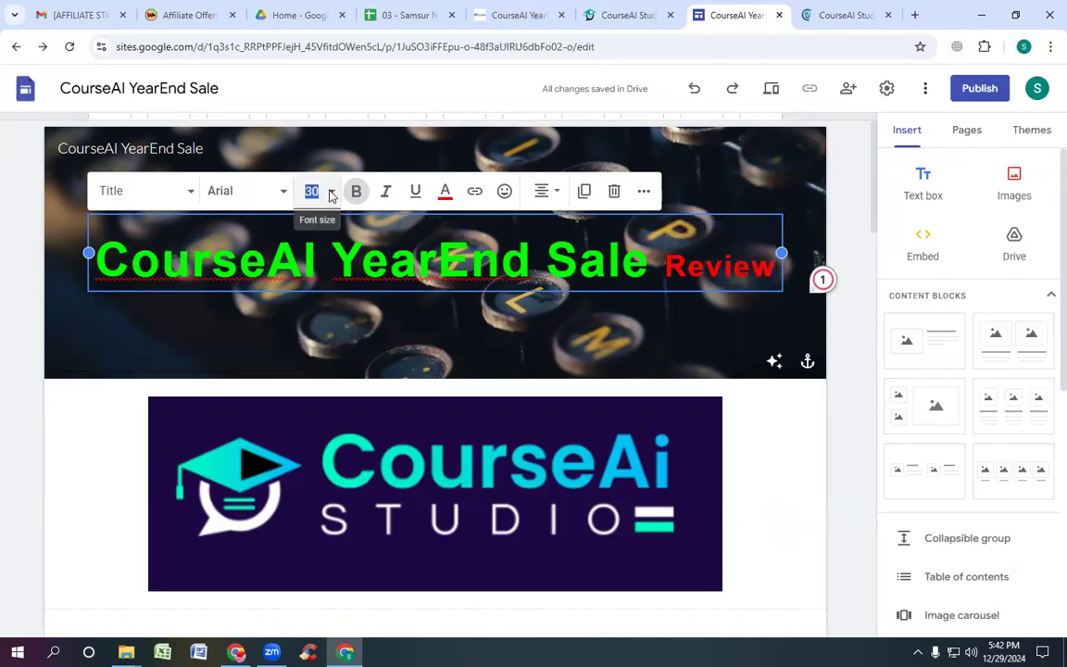
{"action": "left_click", "coordinate": [312, 562]}
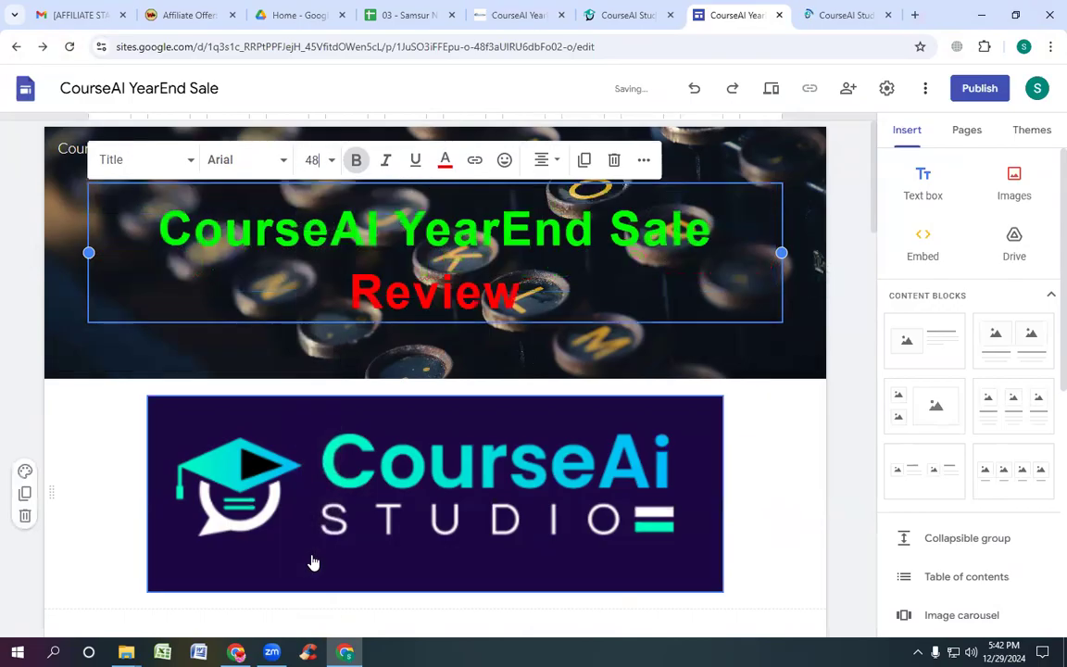
{"action": "left_click", "coordinate": [449, 161]}
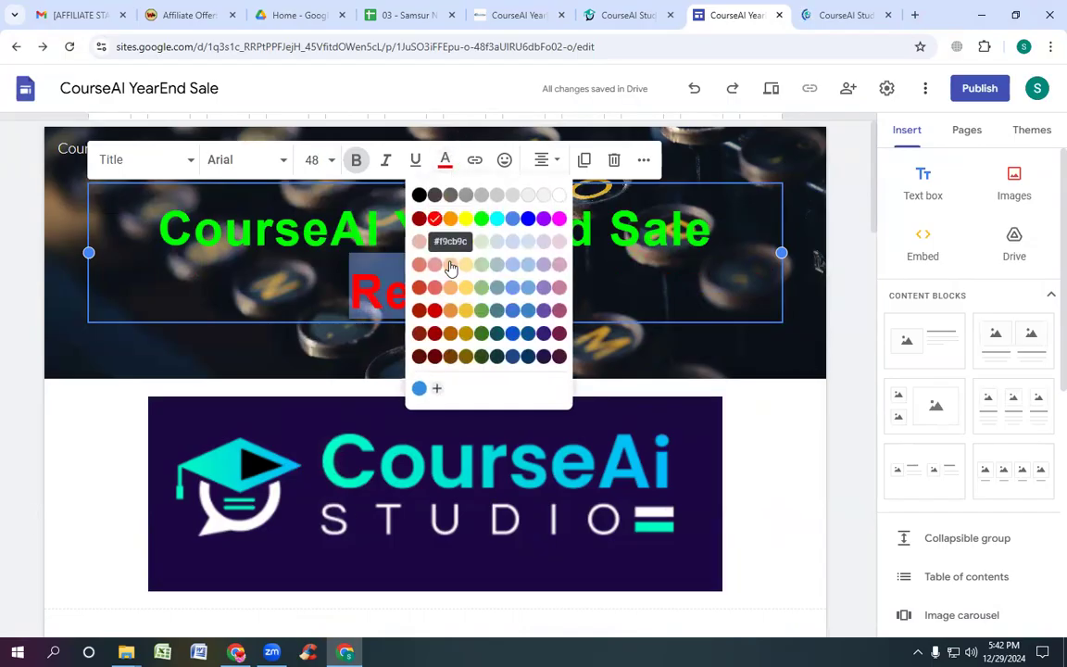
{"action": "left_click", "coordinate": [481, 219]}
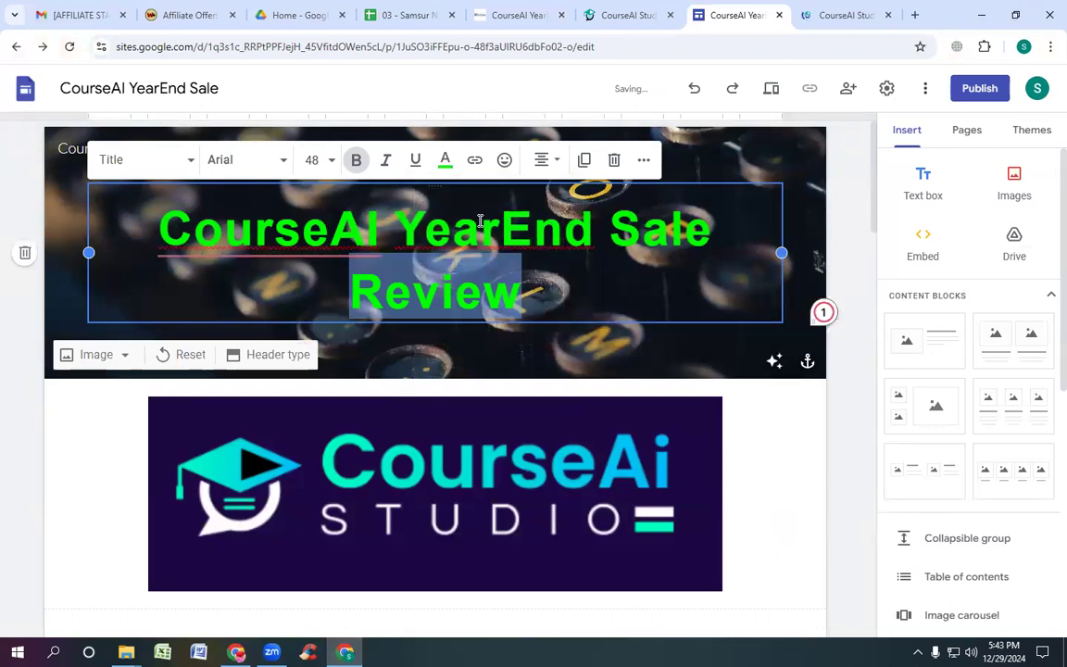
Step: Try font size 40 on the whole "CourseAI YearEnd Sale Review" banner title, and undo the size change
{"action": "left_click", "coordinate": [138, 255]}
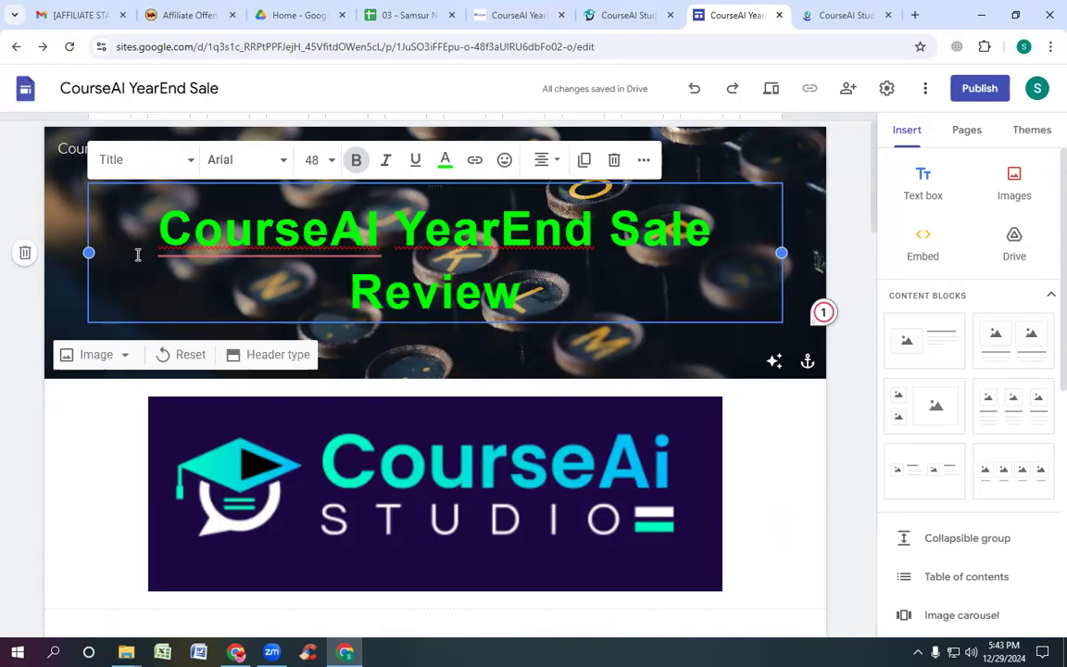
{"action": "key", "text": "ctrl+a"}
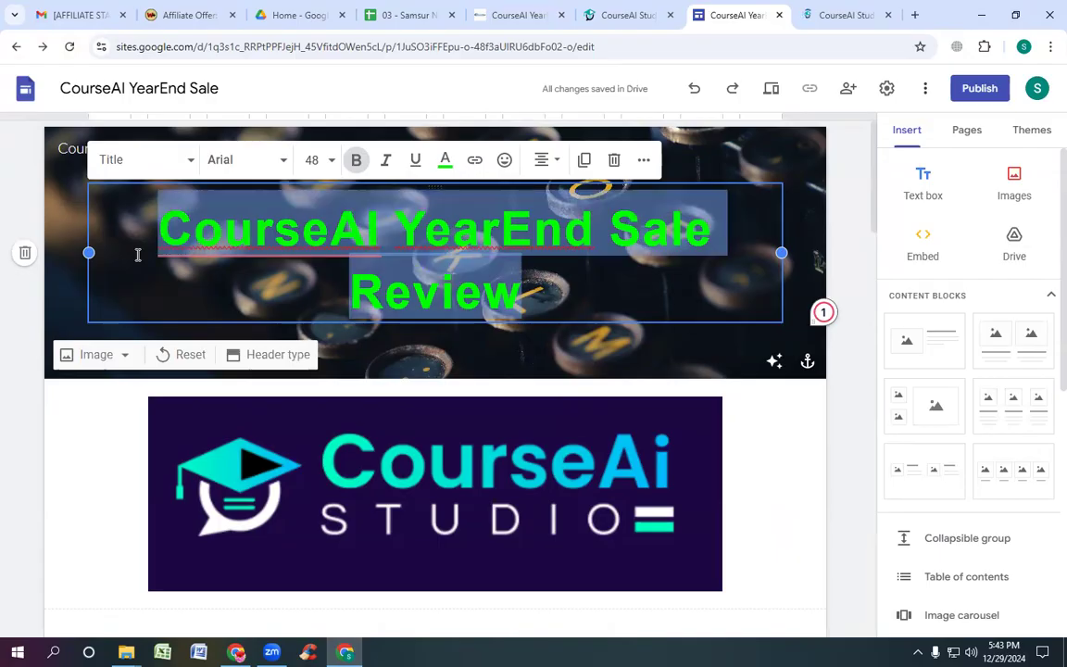
{"action": "left_click", "coordinate": [323, 158]}
{"action": "type", "text": "4"}
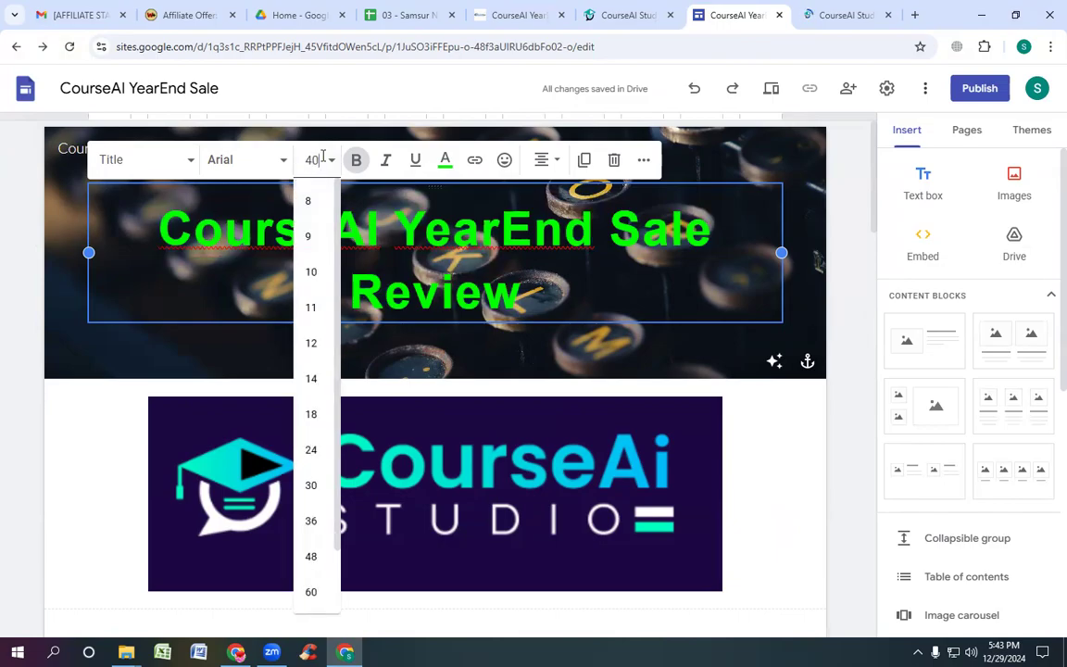
{"action": "key", "text": "Return"}
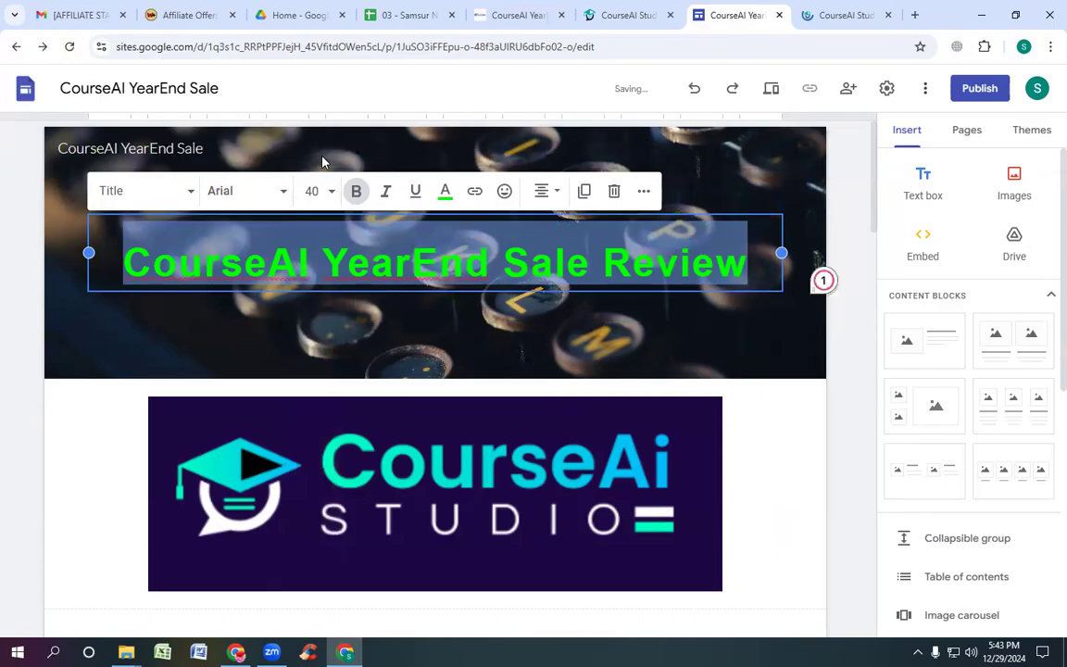
{"action": "left_click", "coordinate": [727, 353]}
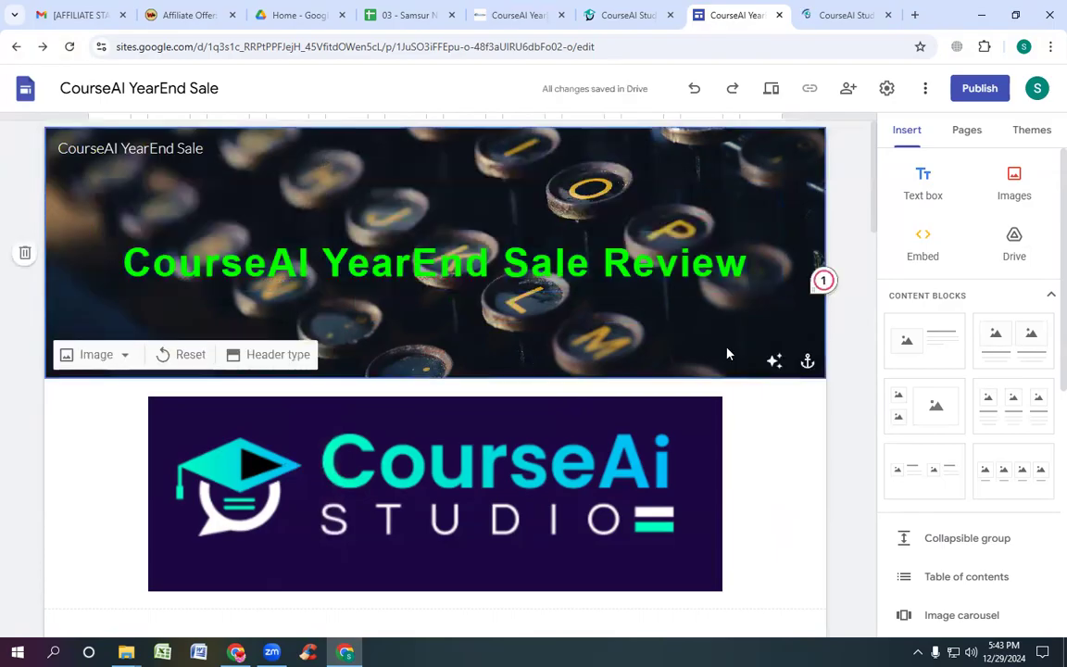
{"action": "left_click", "coordinate": [130, 266]}
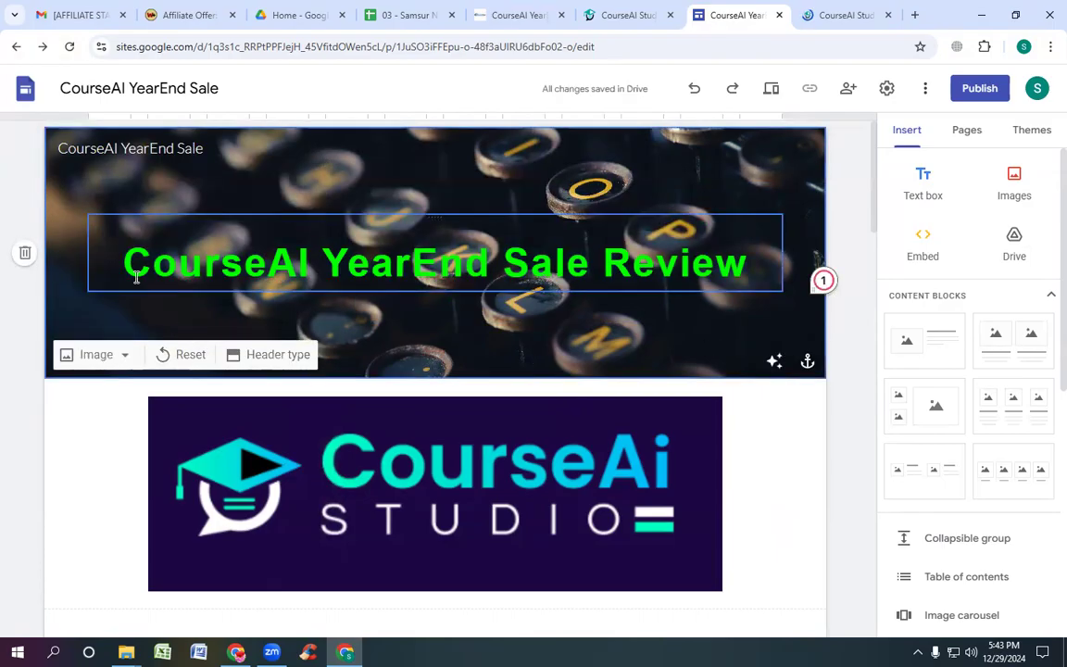
{"action": "left_click_drag", "start_coordinate": [130, 266], "coordinate": [739, 250]}
{"action": "left_click", "coordinate": [780, 445]}
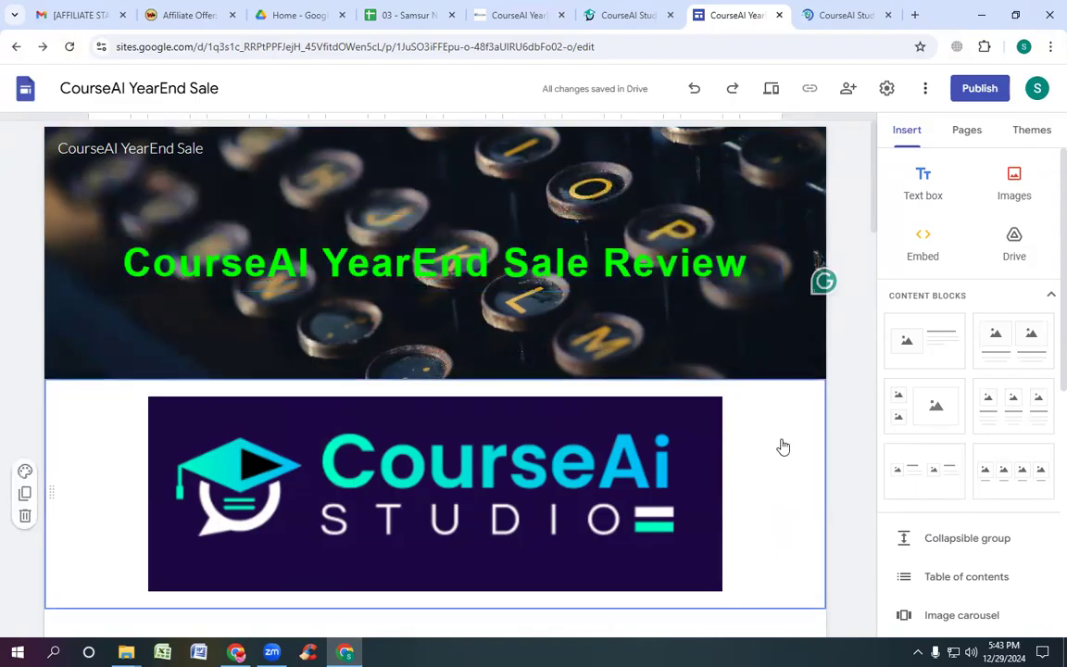
{"action": "key", "text": "ctrl+z"}
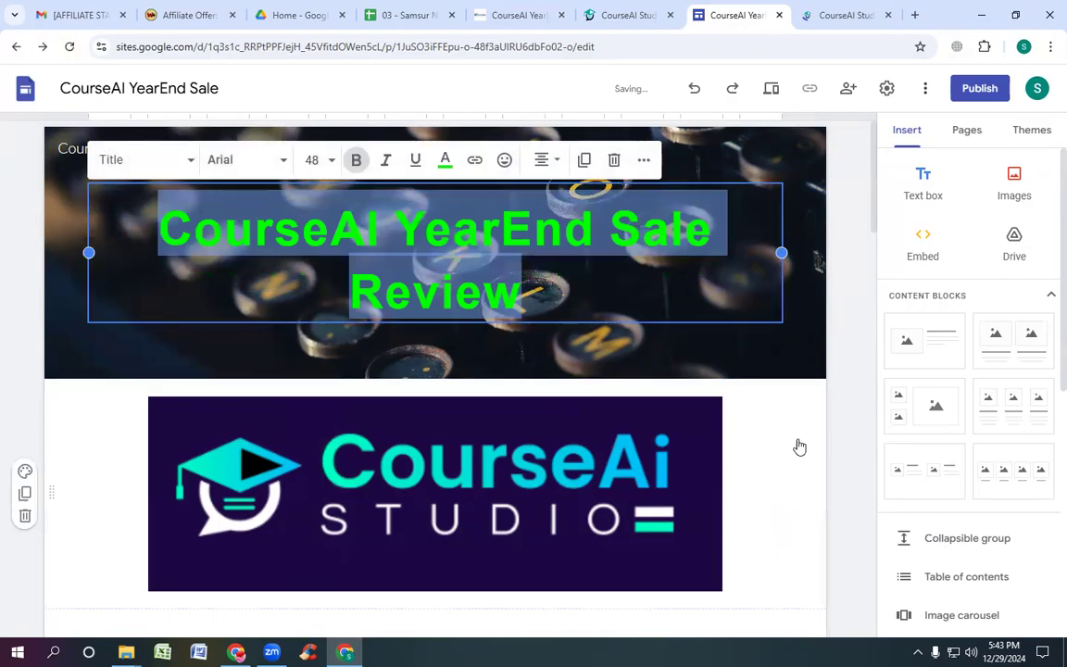
{"action": "left_click", "coordinate": [701, 290]}
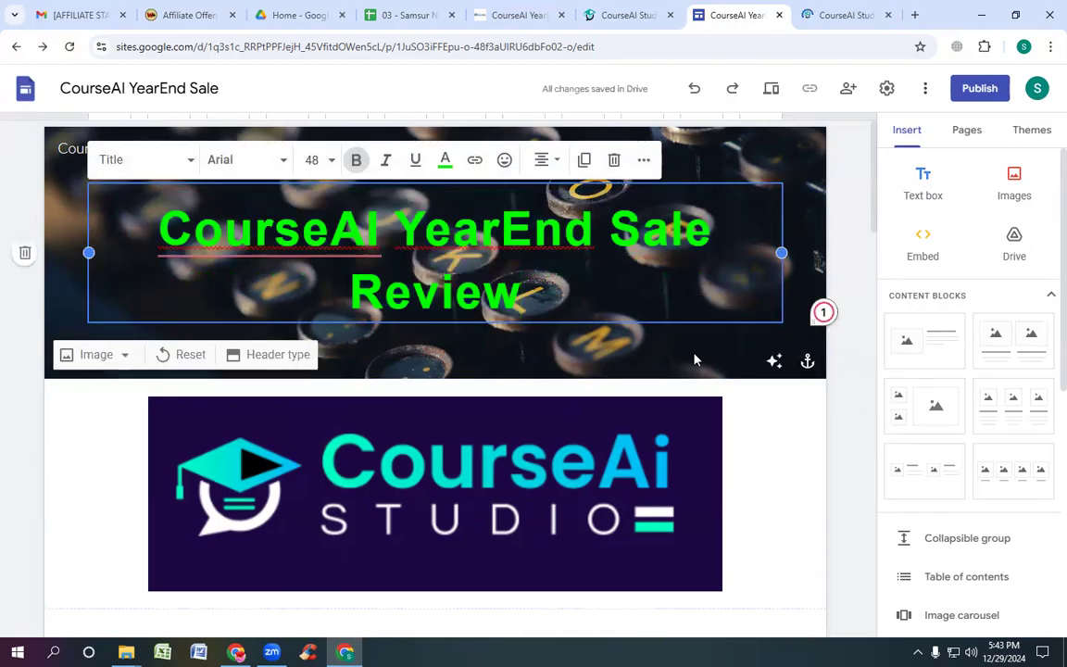
Step: Examine the page from the banner through the product details to the end of the review section for leftover Blaze Builder content
{"action": "scroll", "coordinate": [471, 416], "scroll_direction": "down", "scroll_amount": 2}
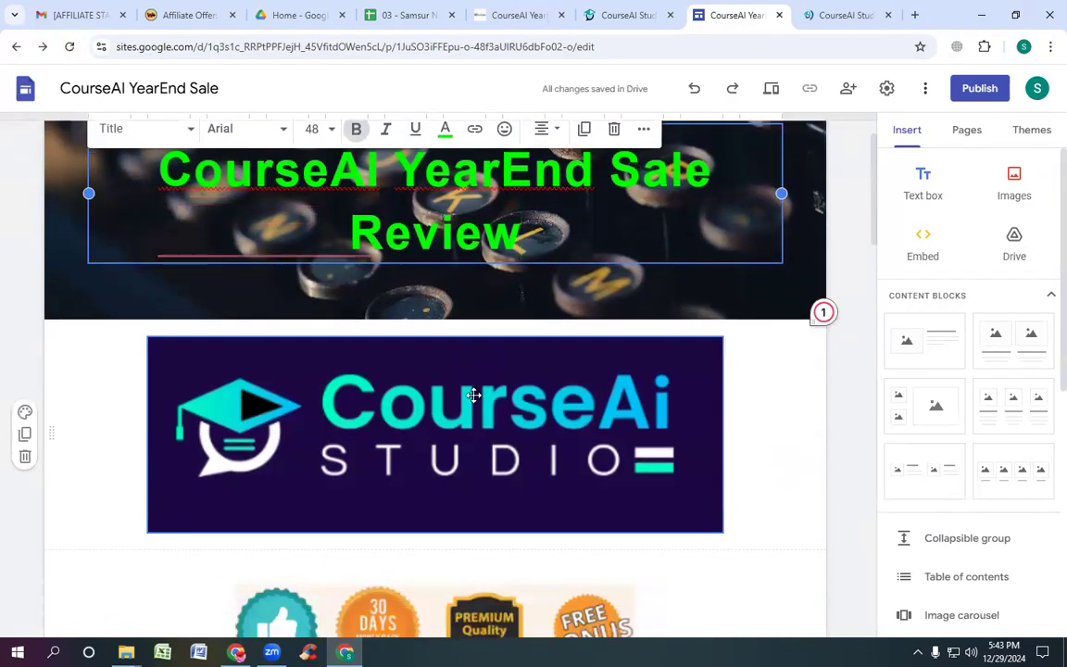
{"action": "scroll", "coordinate": [481, 377], "scroll_direction": "up", "scroll_amount": 2}
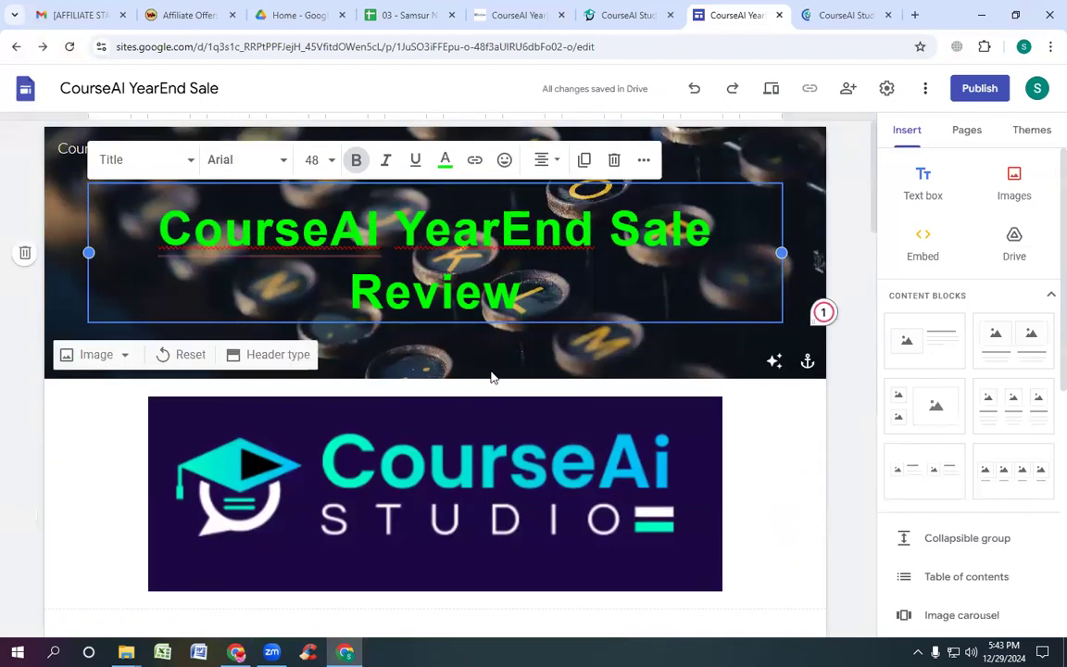
{"action": "scroll", "coordinate": [492, 376], "scroll_direction": "down", "scroll_amount": 9}
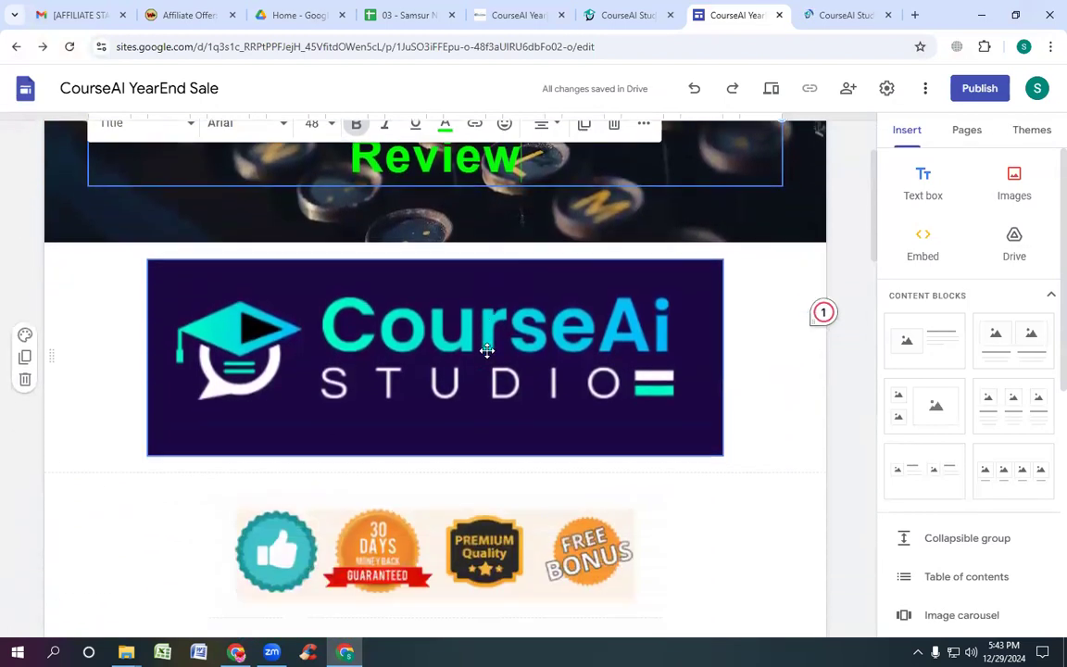
{"action": "scroll", "coordinate": [504, 412], "scroll_direction": "down", "scroll_amount": 9}
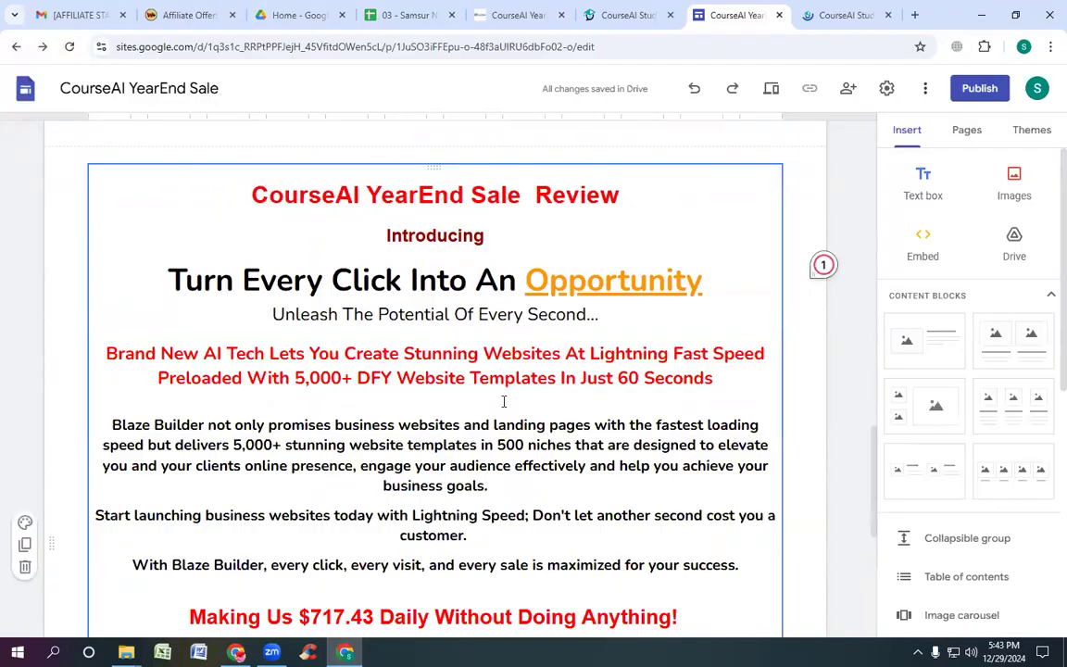
{"action": "scroll", "coordinate": [504, 409], "scroll_direction": "up", "scroll_amount": 3}
{"action": "scroll", "coordinate": [506, 412], "scroll_direction": "down", "scroll_amount": 3}
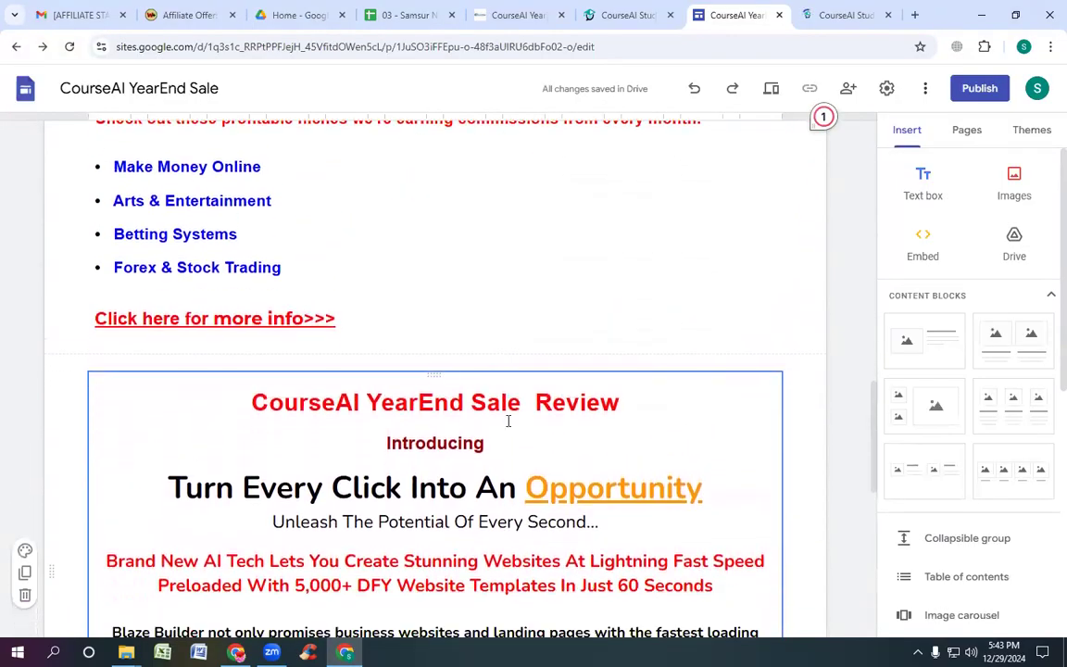
{"action": "scroll", "coordinate": [508, 451], "scroll_direction": "up", "scroll_amount": 10}
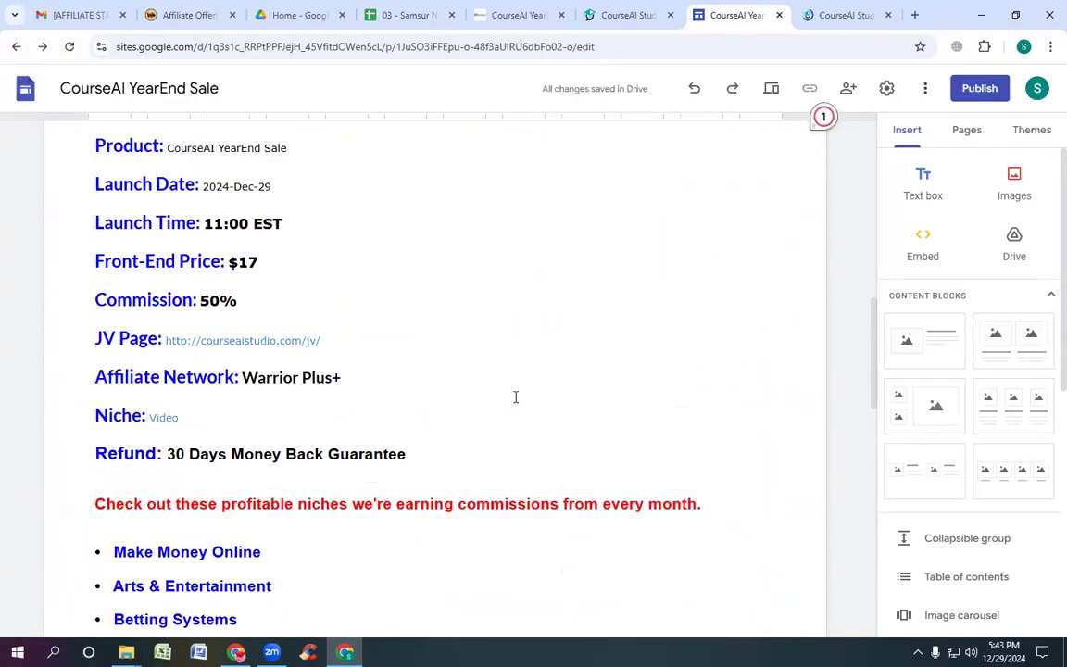
{"action": "scroll", "coordinate": [518, 407], "scroll_direction": "down", "scroll_amount": 5}
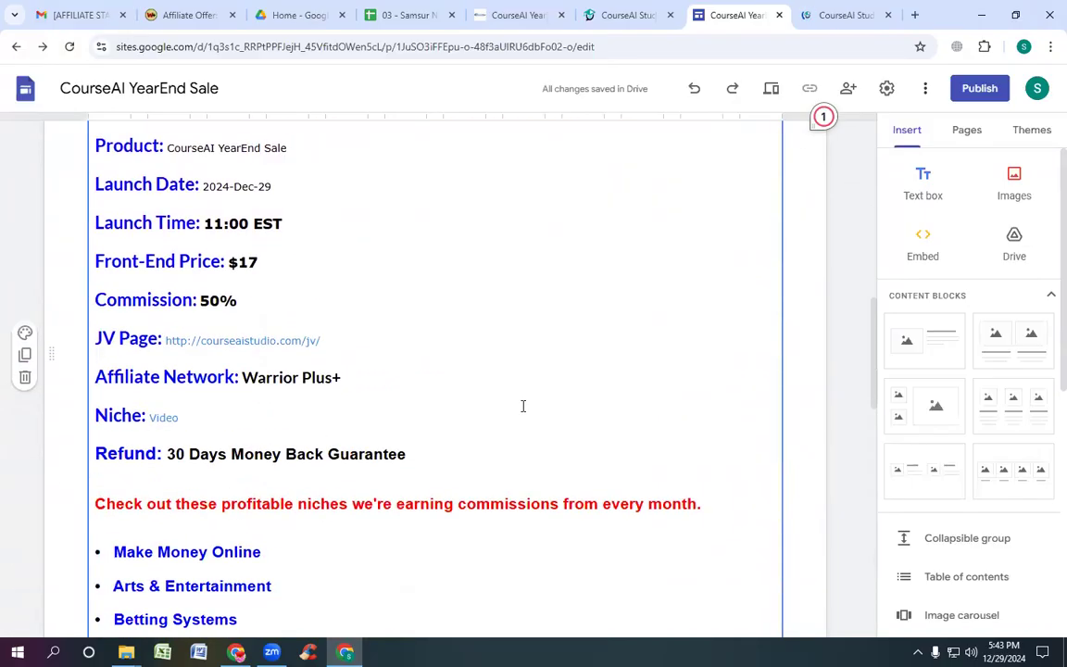
{"action": "scroll", "coordinate": [523, 415], "scroll_direction": "down", "scroll_amount": 4}
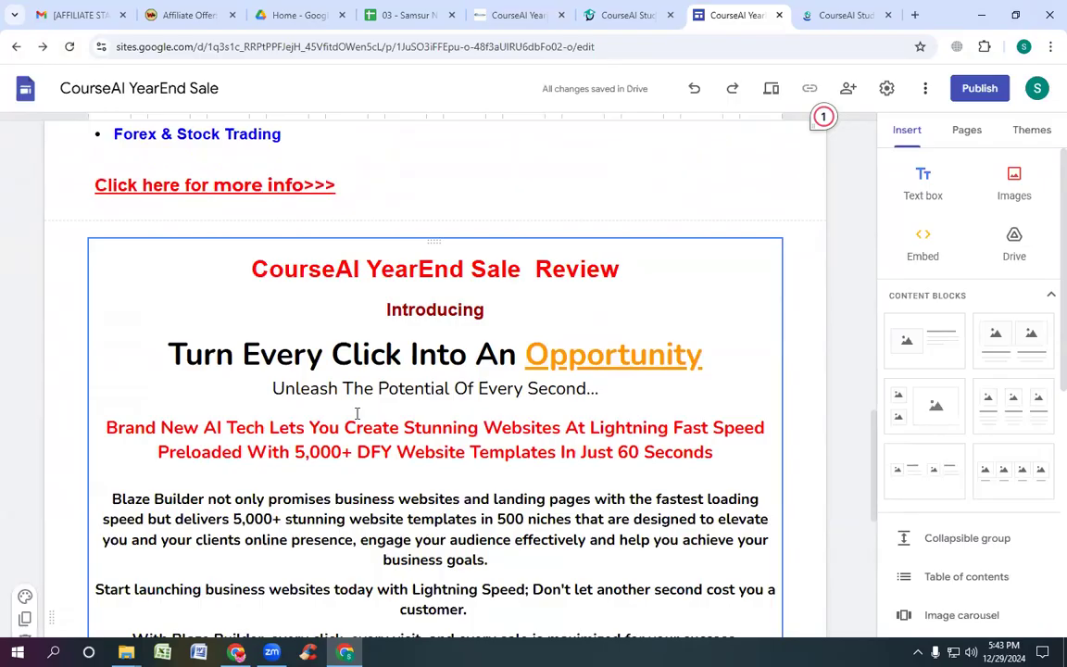
{"action": "scroll", "coordinate": [357, 413], "scroll_direction": "down", "scroll_amount": 5}
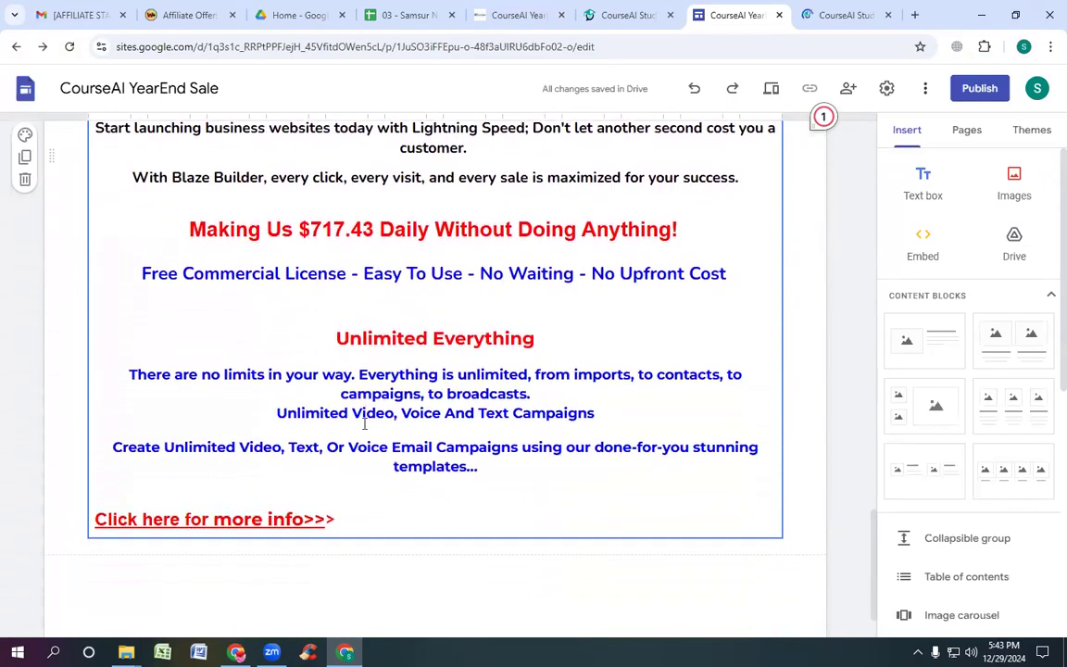
{"action": "scroll", "coordinate": [364, 423], "scroll_direction": "down", "scroll_amount": 1}
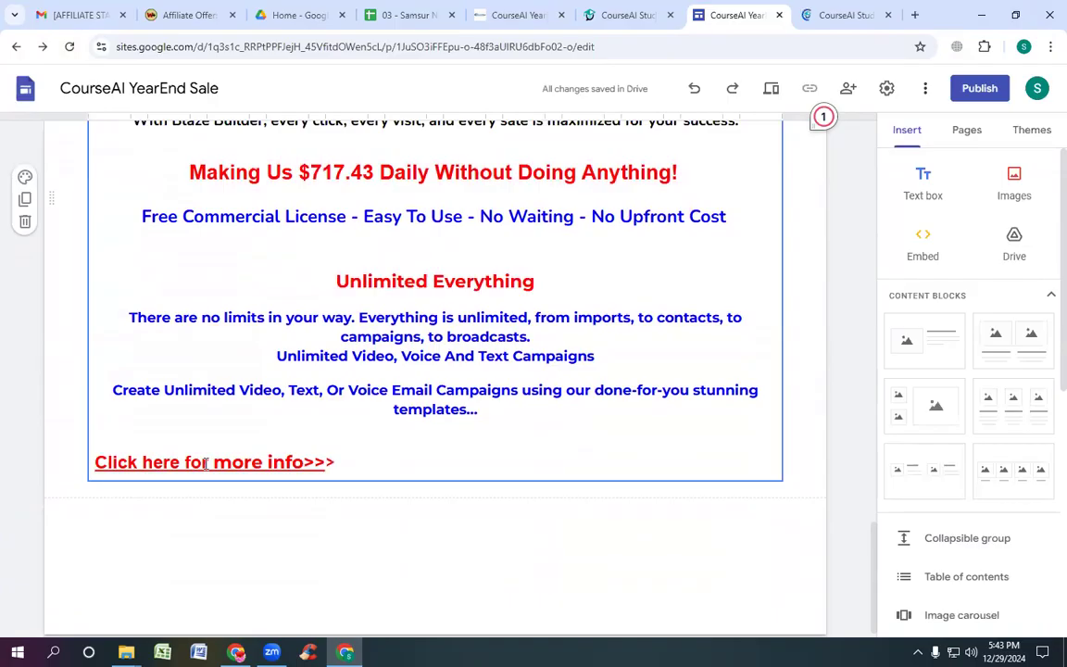
Step: Remove the old warriorplus.com link from the "Click here for more info>>>" line at the end of the review section
{"action": "left_click", "coordinate": [203, 462]}
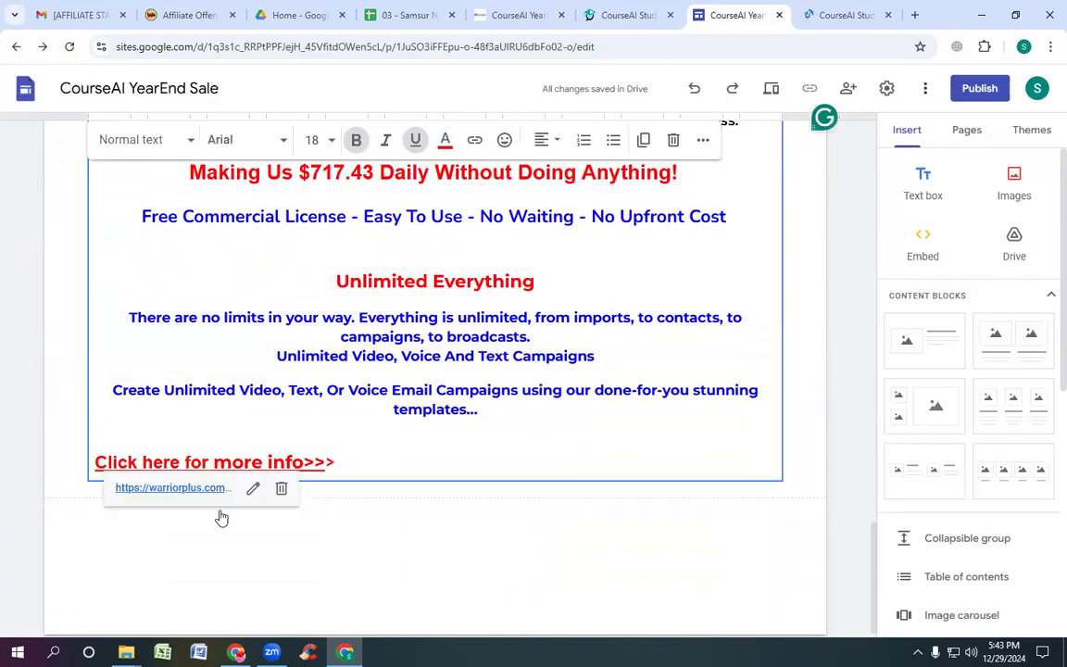
{"action": "left_click", "coordinate": [282, 488]}
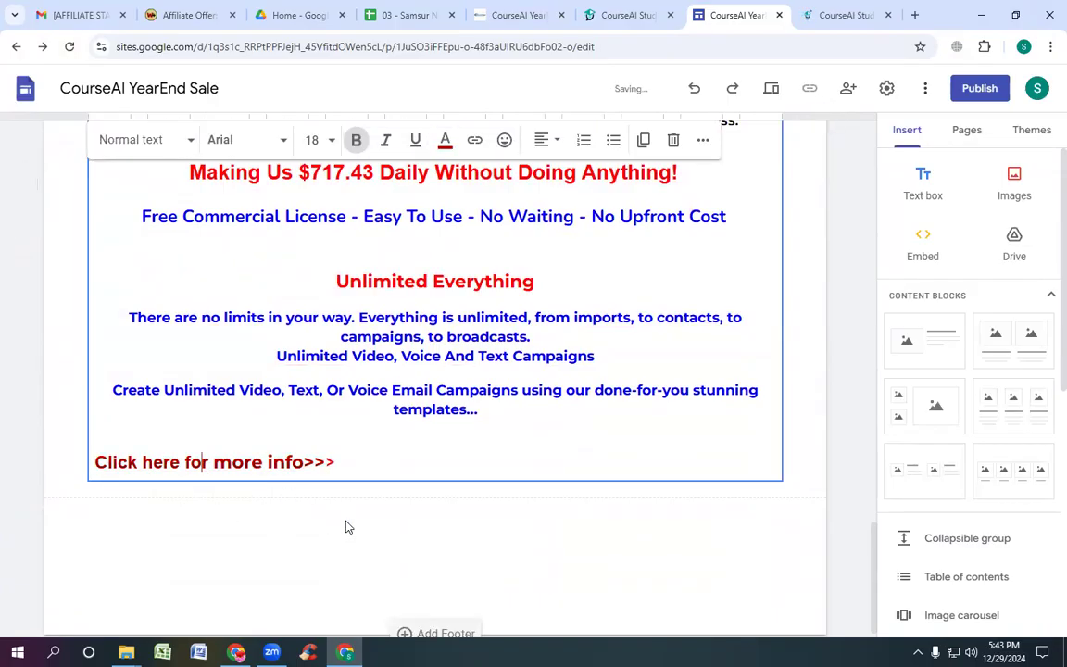
{"action": "scroll", "coordinate": [357, 441], "scroll_direction": "up", "scroll_amount": 3}
{"action": "scroll", "coordinate": [361, 385], "scroll_direction": "up", "scroll_amount": 2}
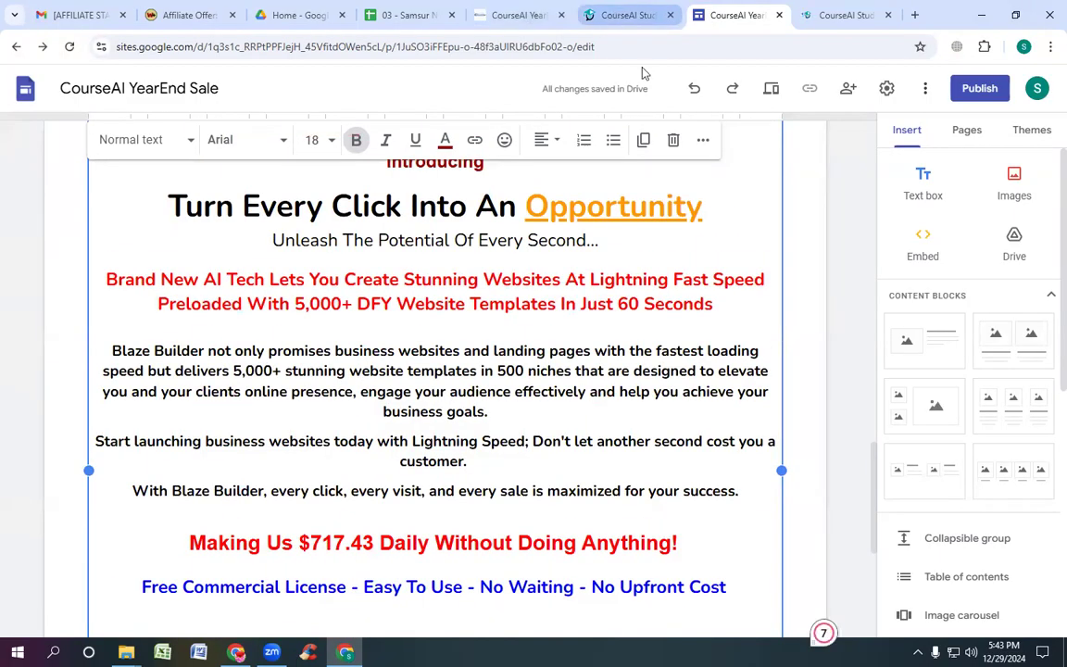
Step: Switch to the CourseAI Studio sales page and examine its headline and introductory copy down to the sales video
{"action": "left_click", "coordinate": [617, 13]}
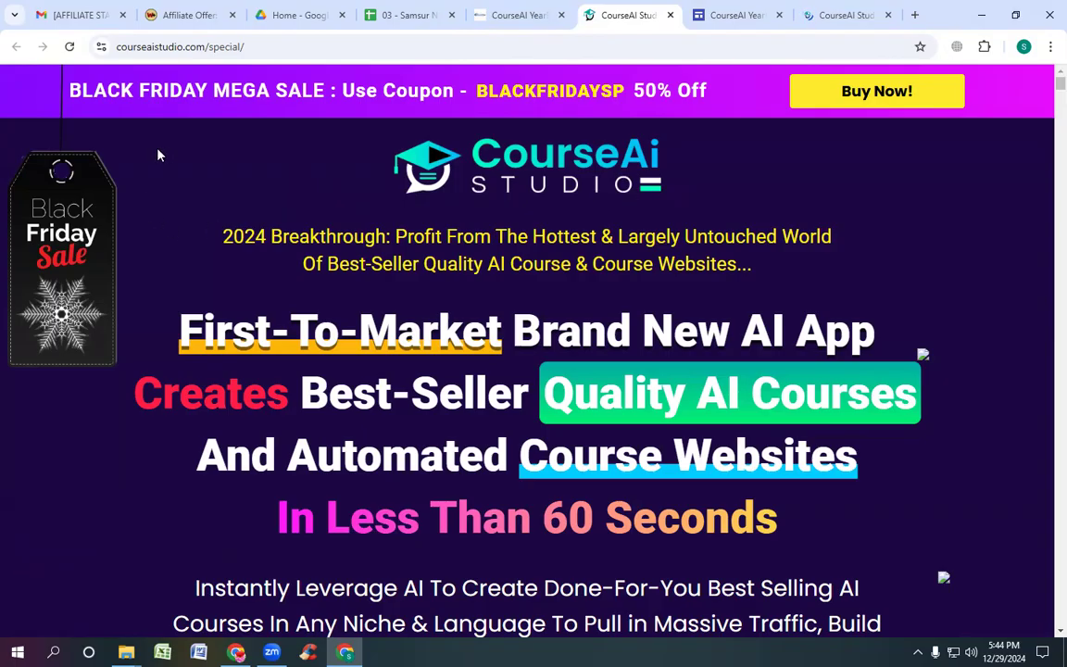
{"action": "left_click_drag", "start_coordinate": [139, 151], "coordinate": [144, 366]}
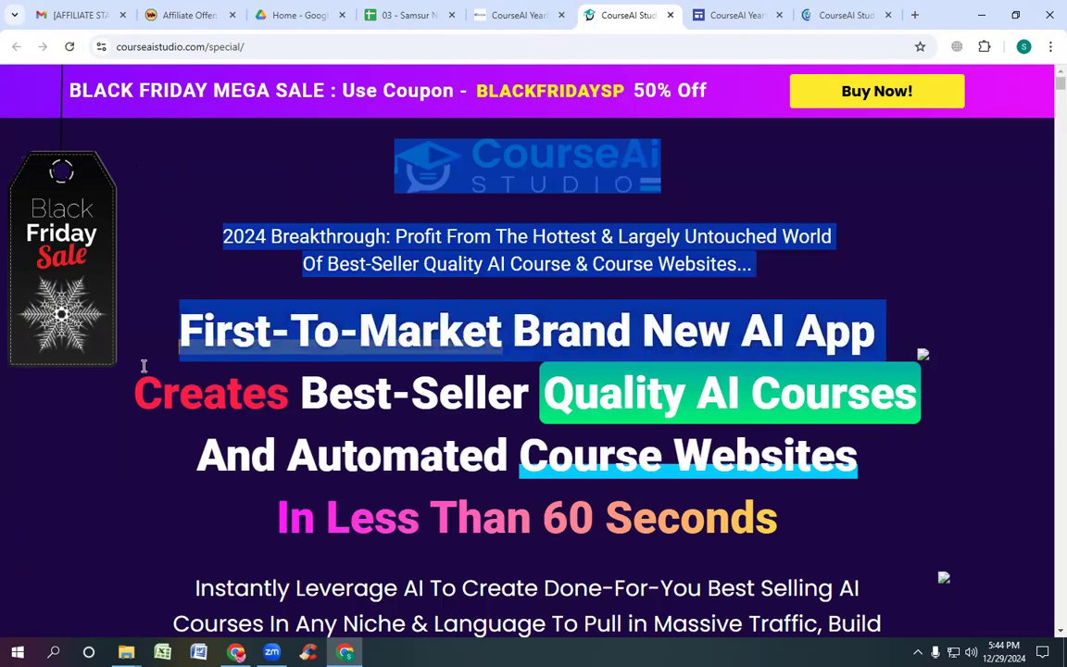
{"action": "left_click_drag", "start_coordinate": [144, 430], "coordinate": [154, 476]}
{"action": "left_click_drag", "start_coordinate": [168, 557], "coordinate": [179, 591]}
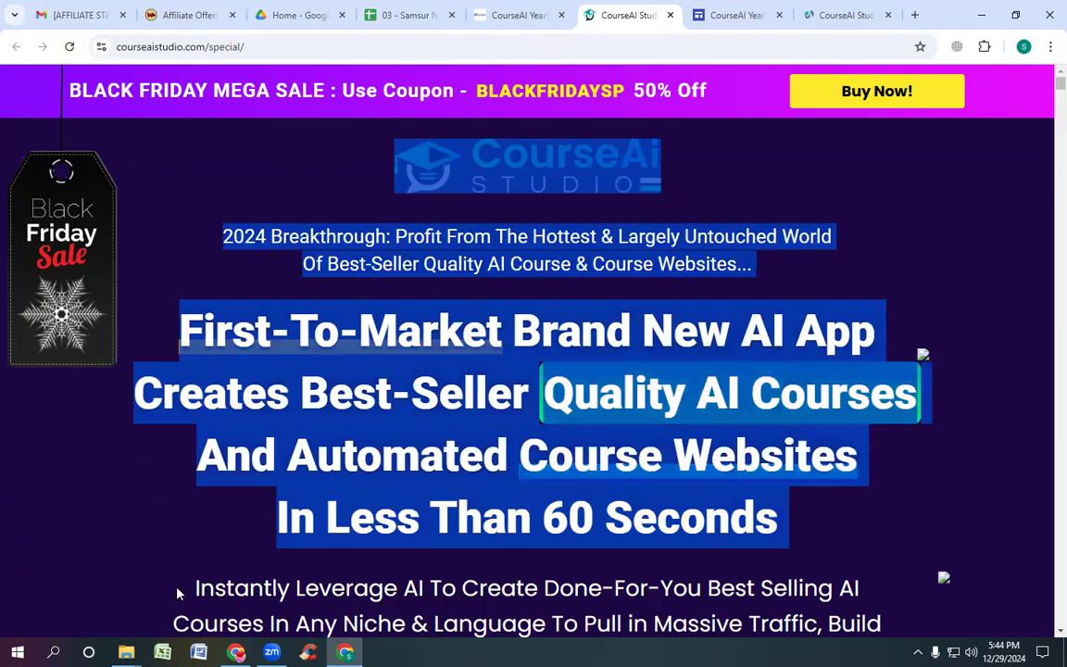
{"action": "scroll", "coordinate": [709, 449], "scroll_direction": "down", "scroll_amount": 1}
{"action": "scroll", "coordinate": [709, 449], "scroll_direction": "down", "scroll_amount": 2}
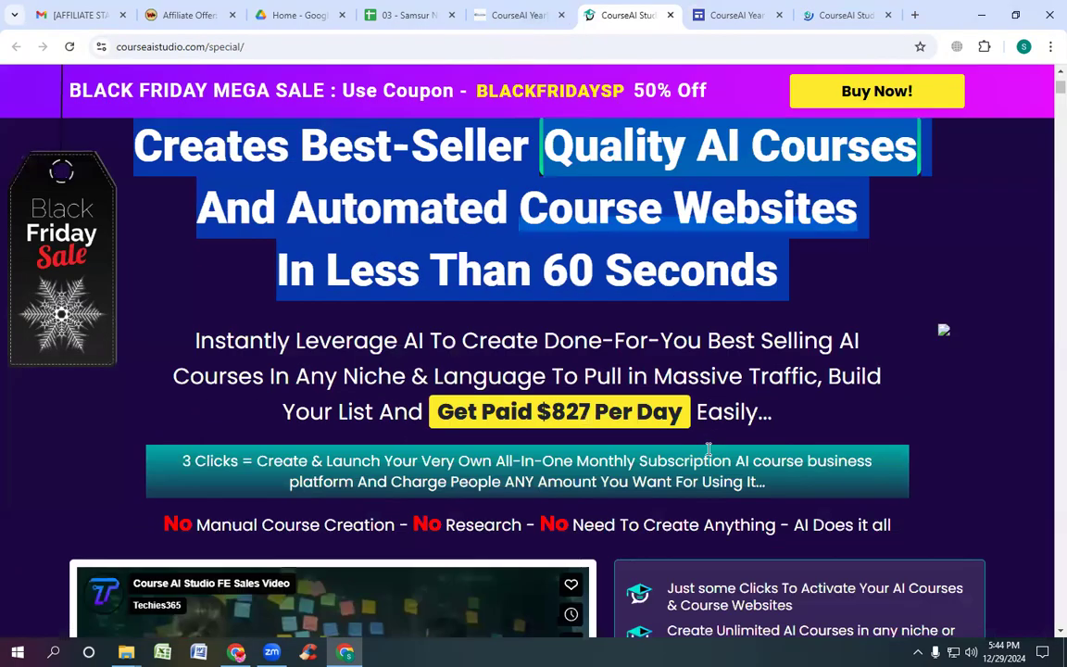
{"action": "scroll", "coordinate": [537, 370], "scroll_direction": "down", "scroll_amount": 1}
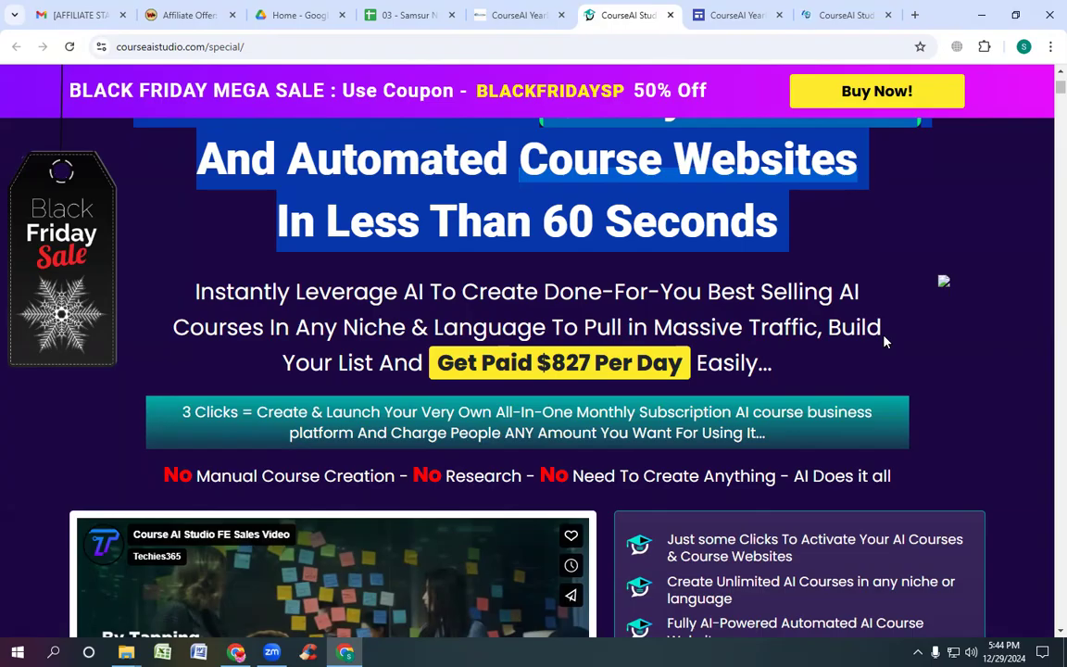
{"action": "scroll", "coordinate": [883, 341], "scroll_direction": "up", "scroll_amount": 3}
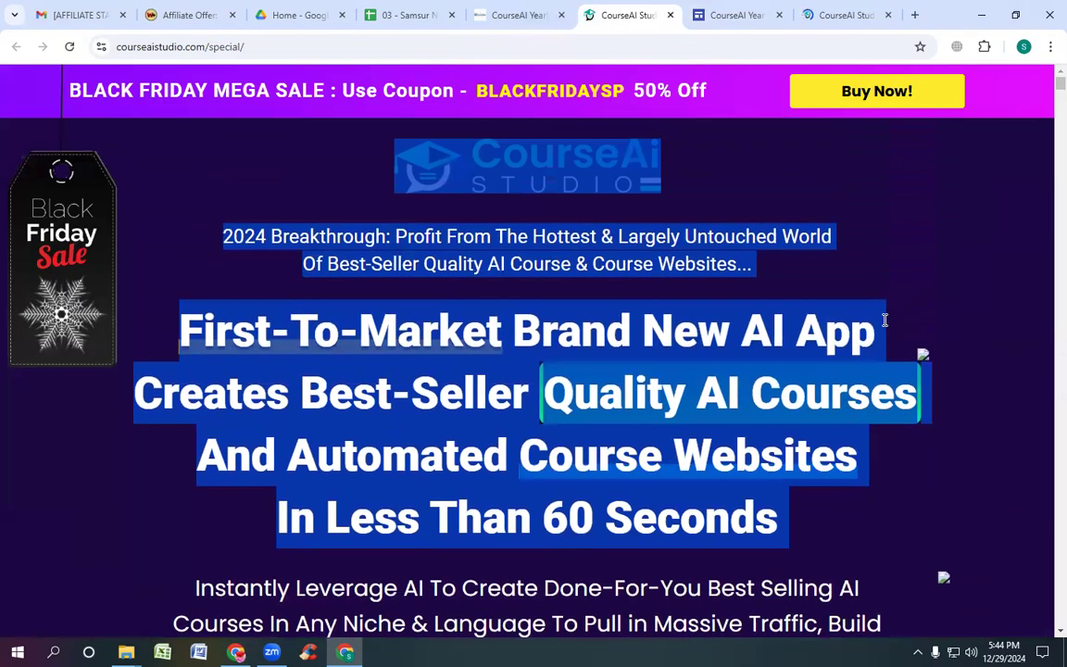
{"action": "left_click", "coordinate": [212, 185]}
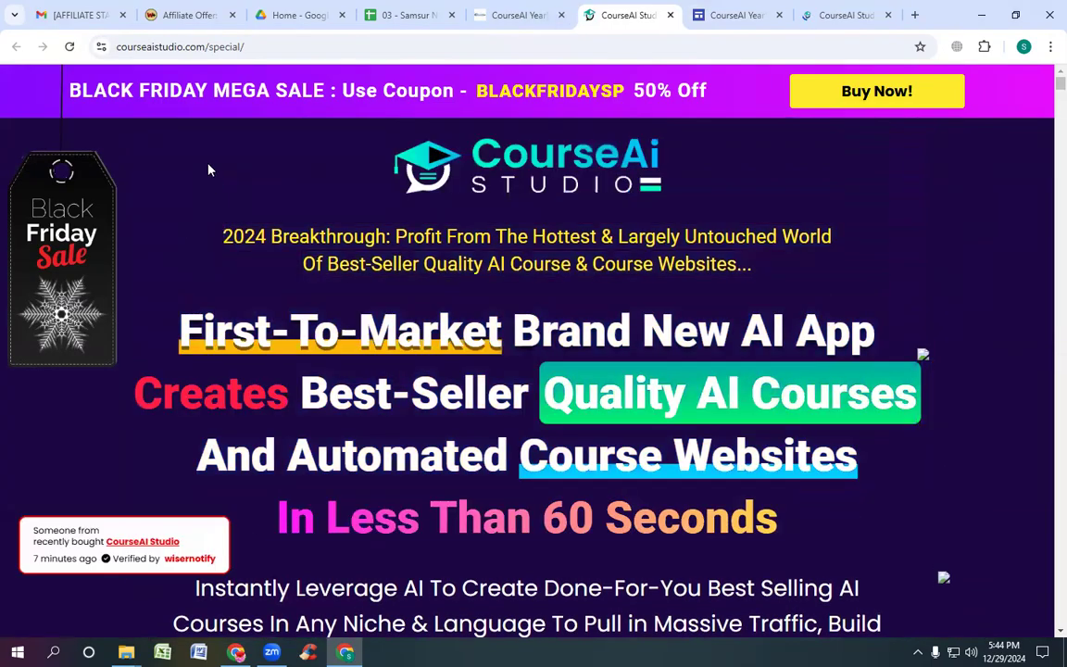
Step: Try to select the sales page's opening copy from the logo down past the headline
{"action": "left_click_drag", "start_coordinate": [148, 154], "coordinate": [381, 649]}
{"action": "left_click_drag", "start_coordinate": [387, 370], "coordinate": [393, 85]}
{"action": "scroll", "coordinate": [415, 169], "scroll_direction": "up", "scroll_amount": 3}
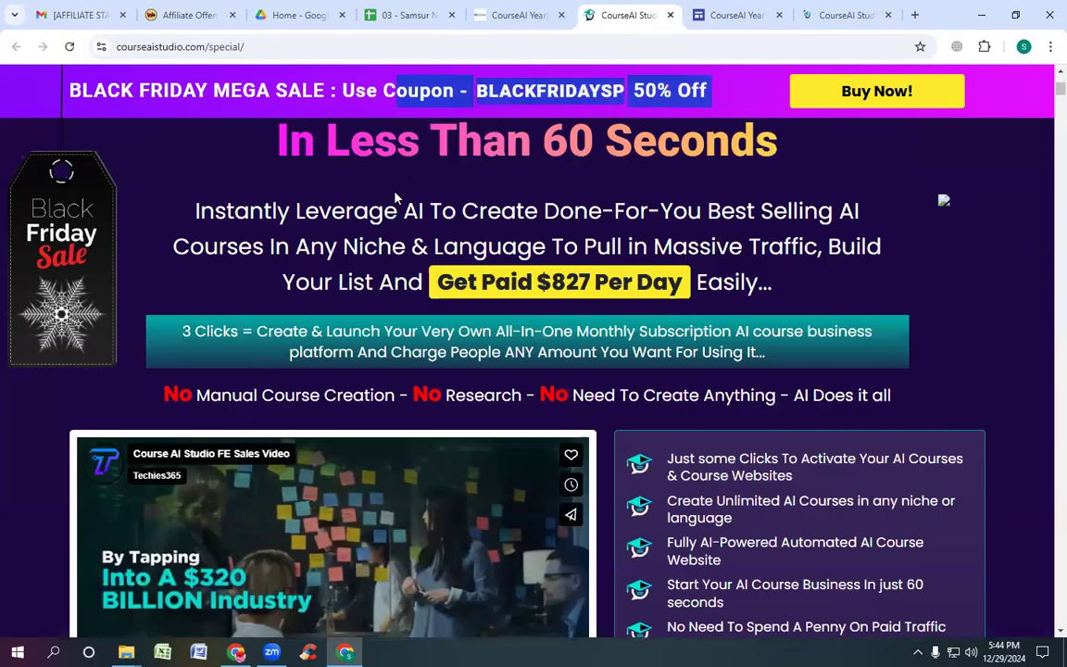
{"action": "scroll", "coordinate": [396, 197], "scroll_direction": "up", "scroll_amount": 4}
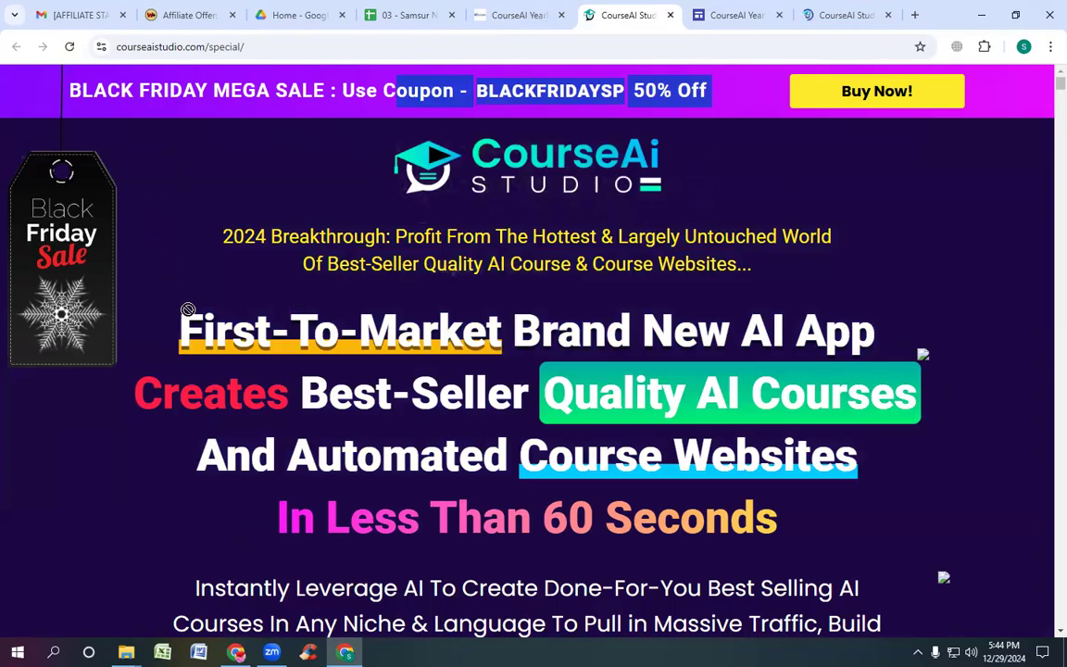
{"action": "left_click", "coordinate": [170, 194]}
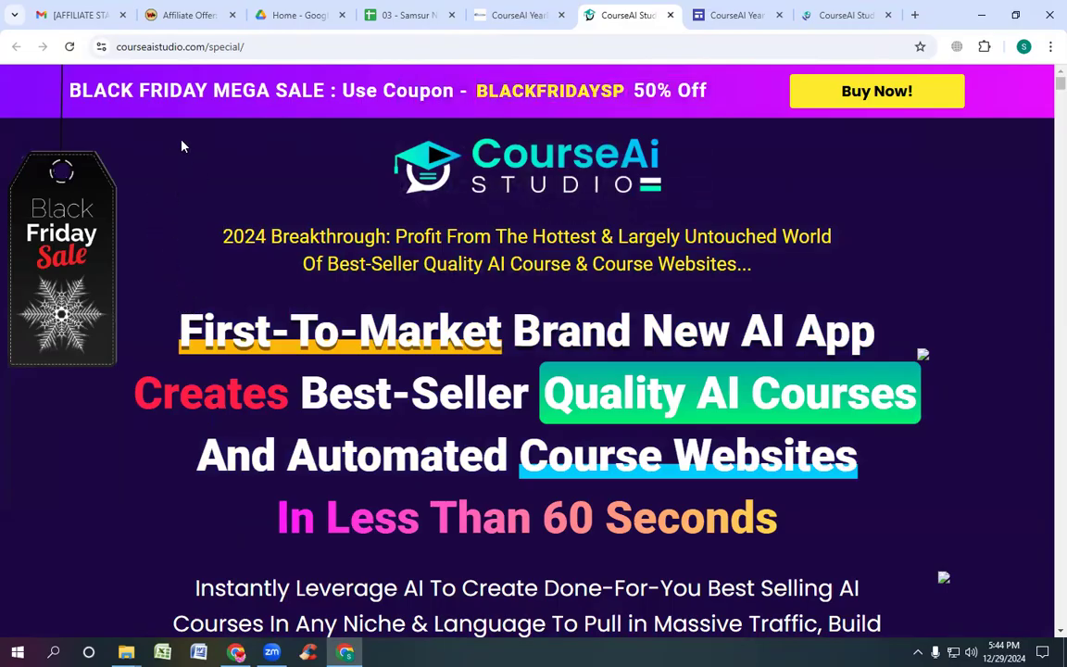
Step: Select the sales page's opening copy from the logo down to "Pull in Massive Traffic, Build"
{"action": "left_click_drag", "start_coordinate": [164, 164], "coordinate": [957, 420]}
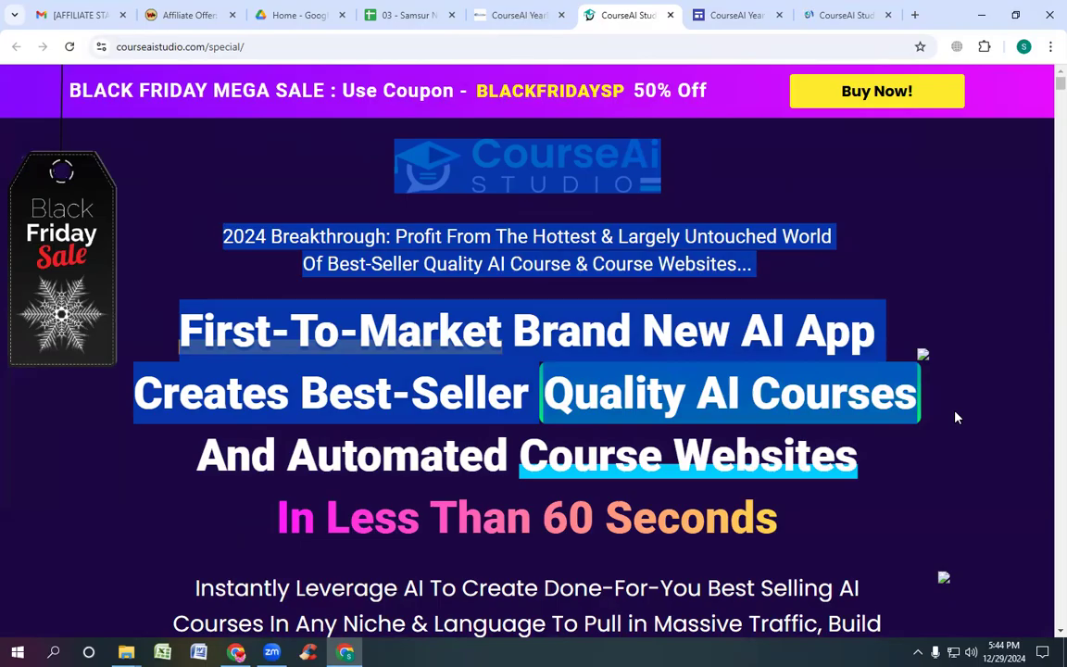
{"action": "left_click_drag", "start_coordinate": [956, 417], "coordinate": [956, 418]}
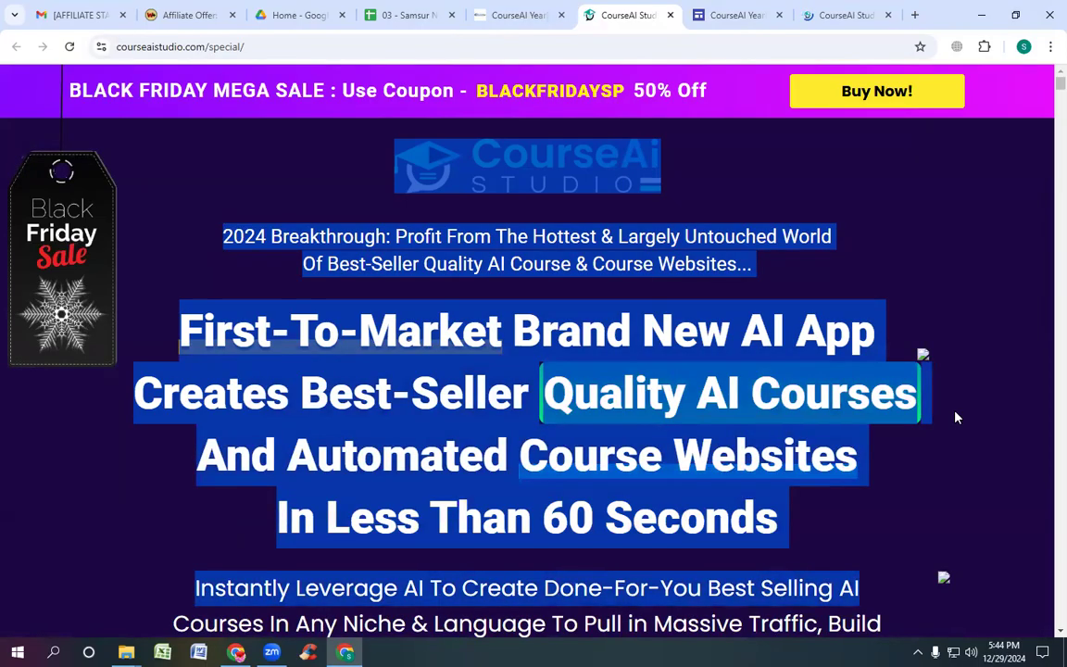
{"action": "scroll", "coordinate": [957, 418], "scroll_direction": "down", "scroll_amount": 1}
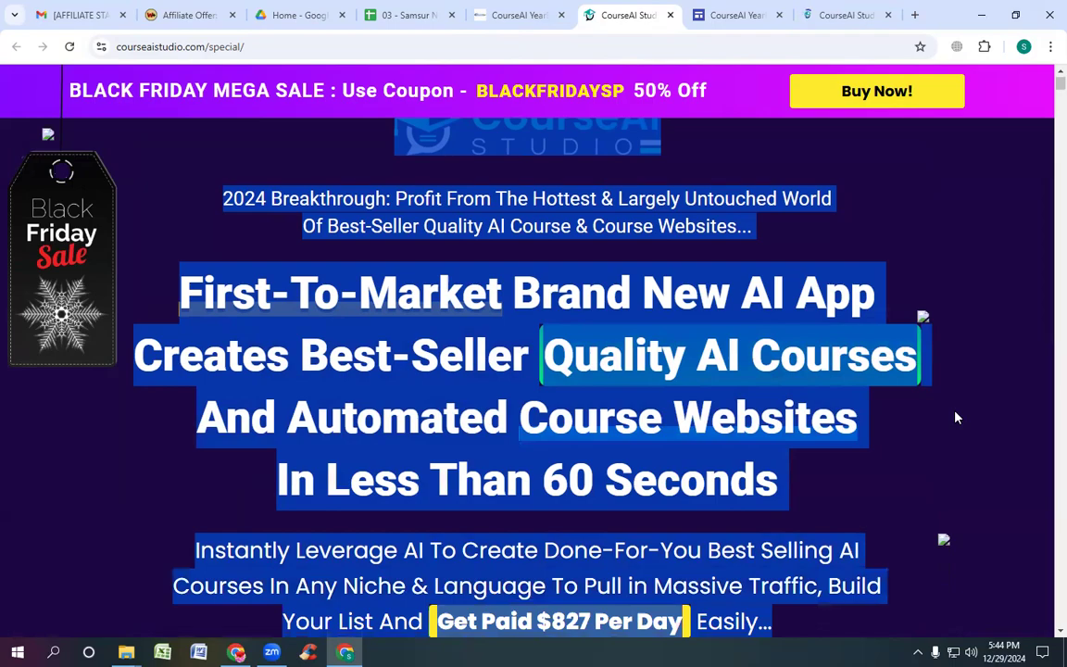
{"action": "scroll", "coordinate": [956, 418], "scroll_direction": "down", "scroll_amount": 4}
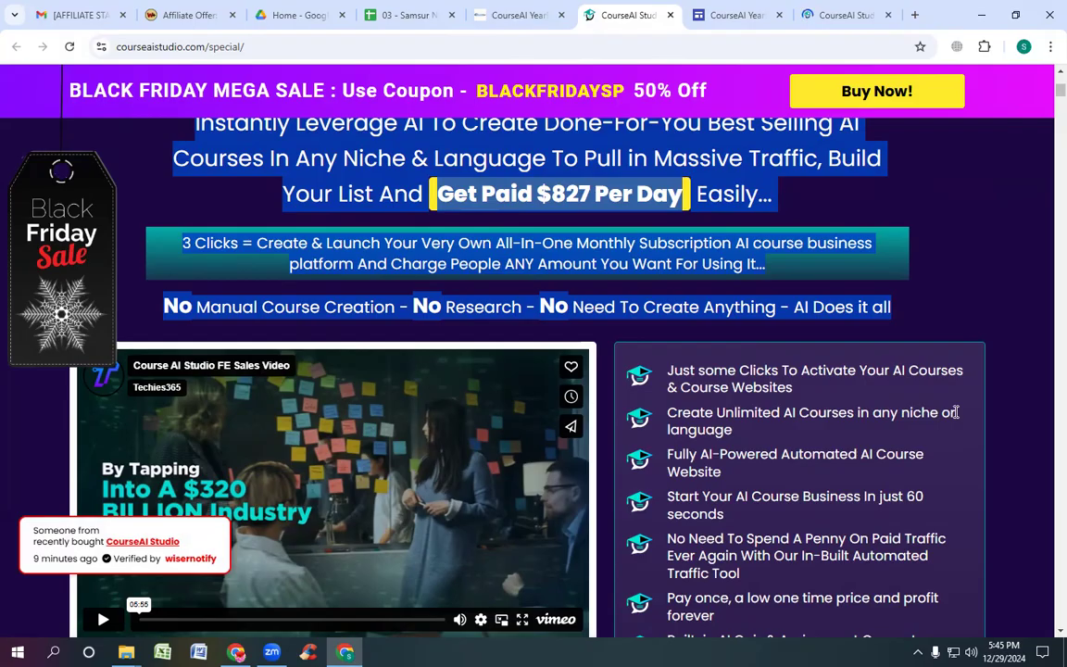
{"action": "key", "text": "shift+Up"}
{"action": "key", "text": "shift+Up"}
{"action": "key", "text": "shift+Up"}
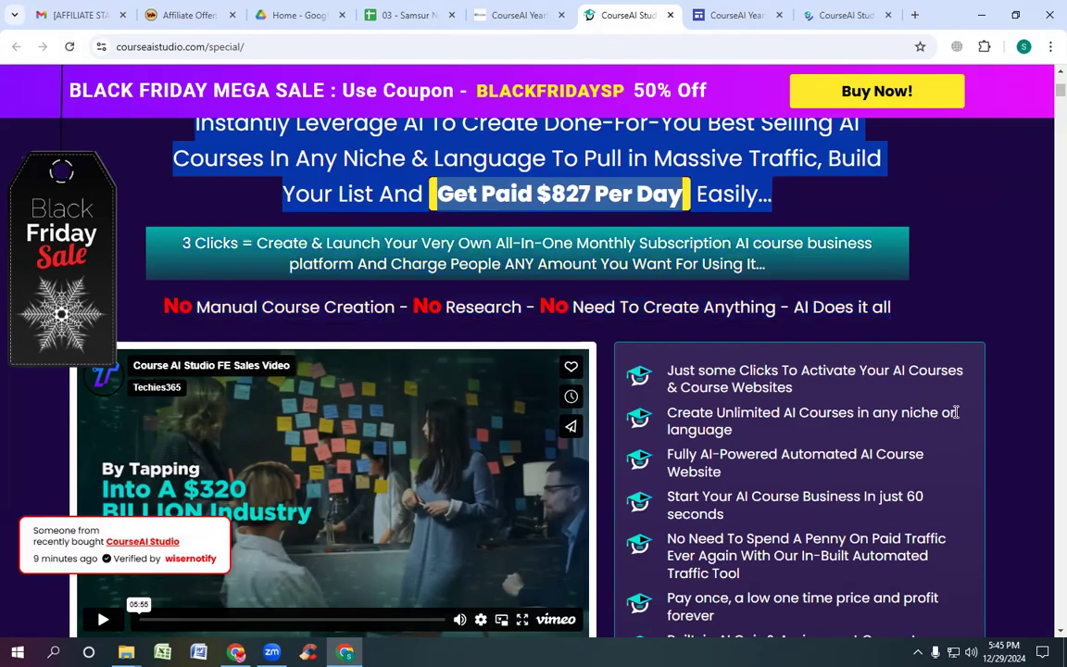
{"action": "key", "text": "shift+Up"}
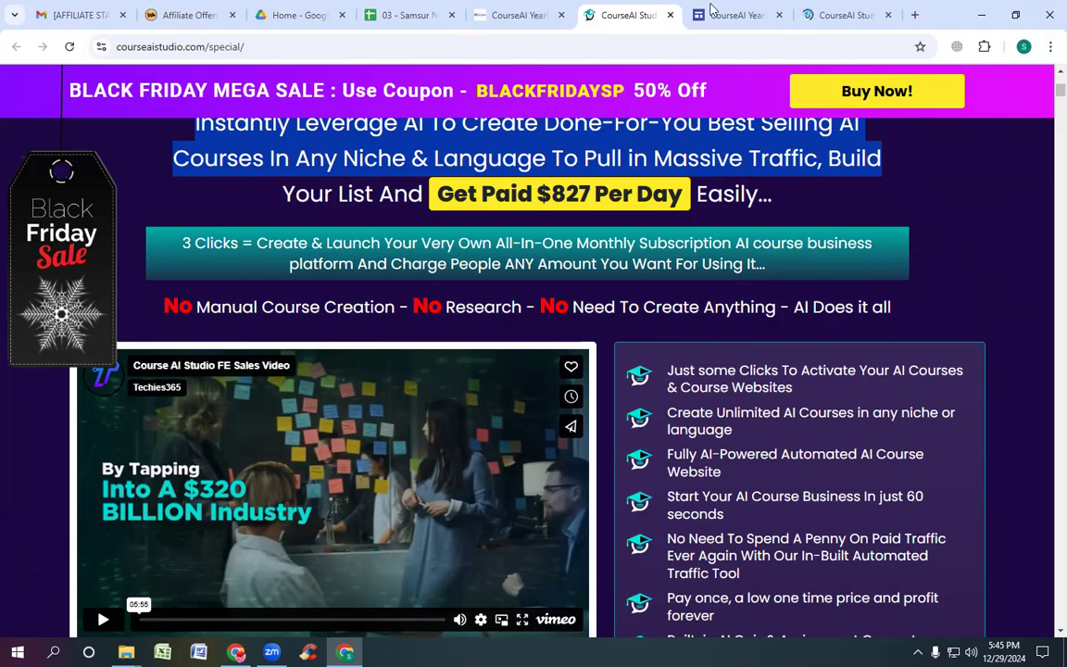
Step: Switch to the Google Sites editor and paste the sales copy over the Blaze Builder text between "Introducing" and the final "Click here for more info>>>" line
{"action": "left_click", "coordinate": [736, 15]}
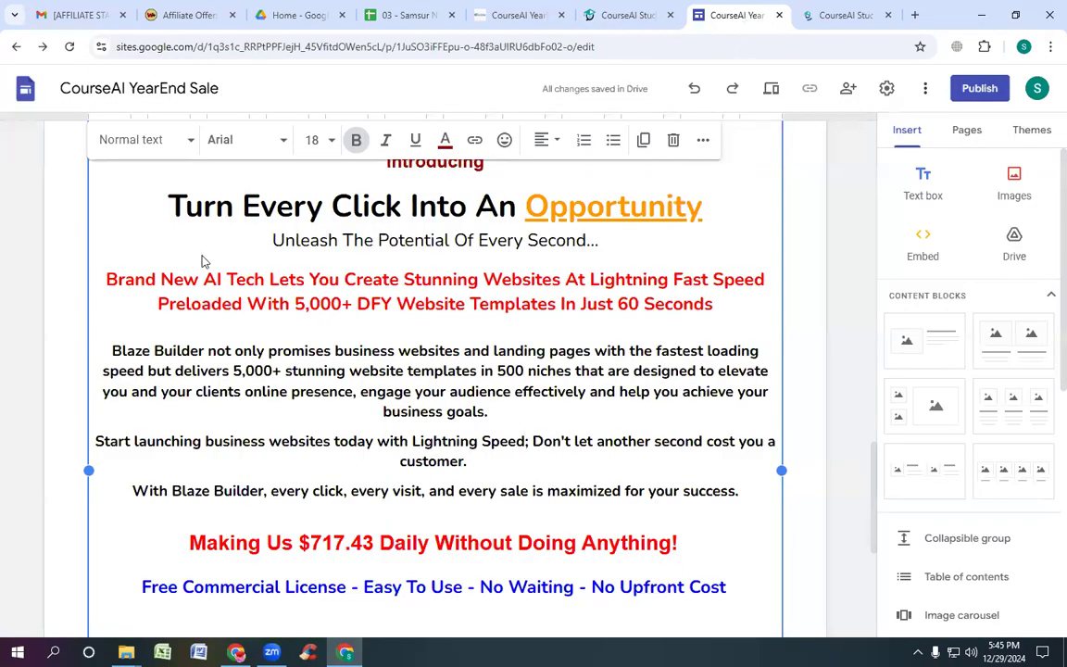
{"action": "scroll", "coordinate": [203, 254], "scroll_direction": "up", "scroll_amount": 1}
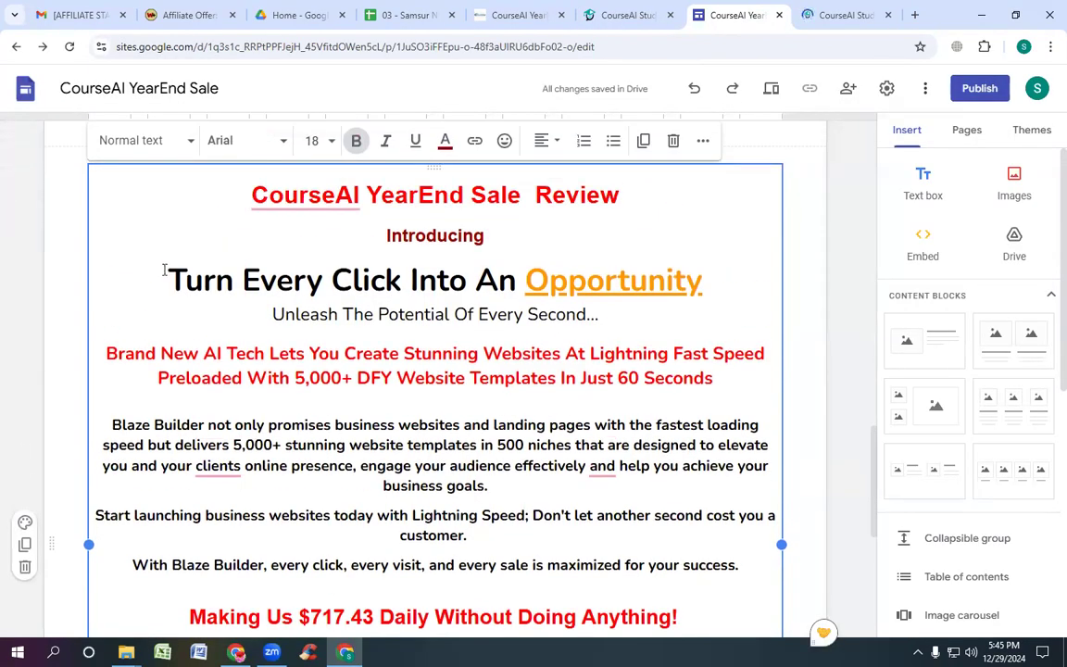
{"action": "left_click_drag", "start_coordinate": [166, 279], "coordinate": [479, 397]}
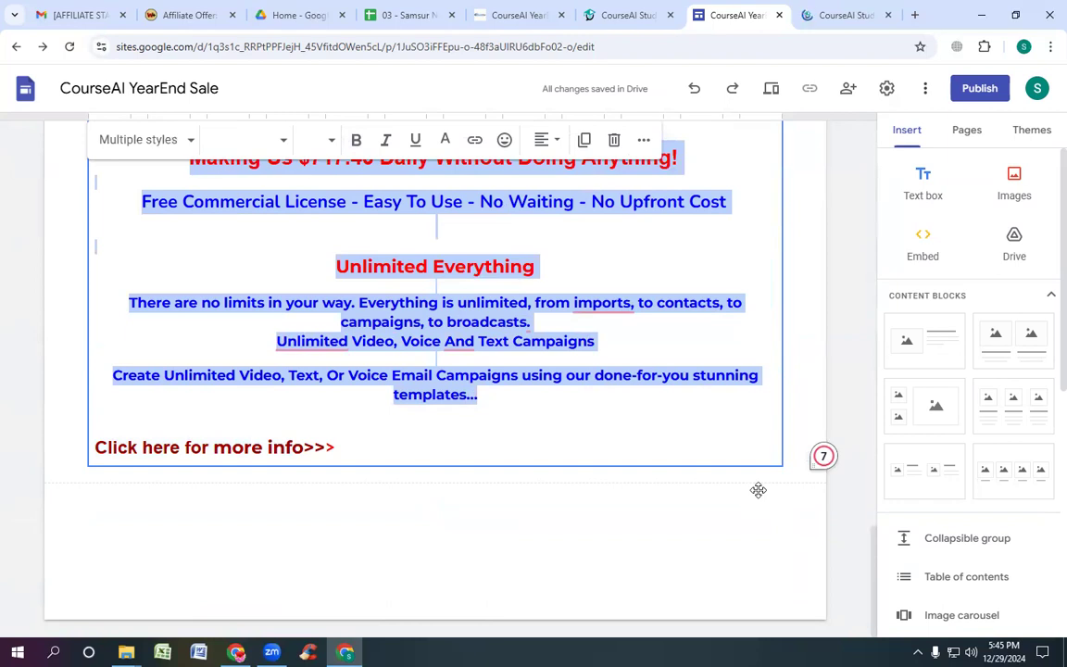
{"action": "key", "text": "ctrl+v"}
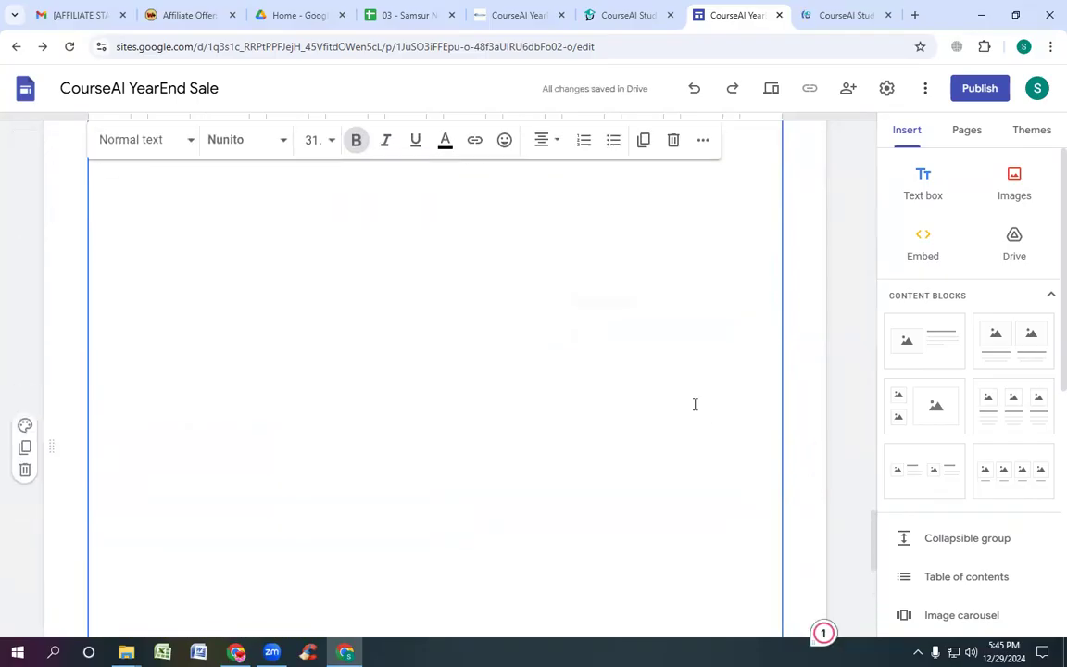
{"action": "scroll", "coordinate": [695, 403], "scroll_direction": "up", "scroll_amount": 3}
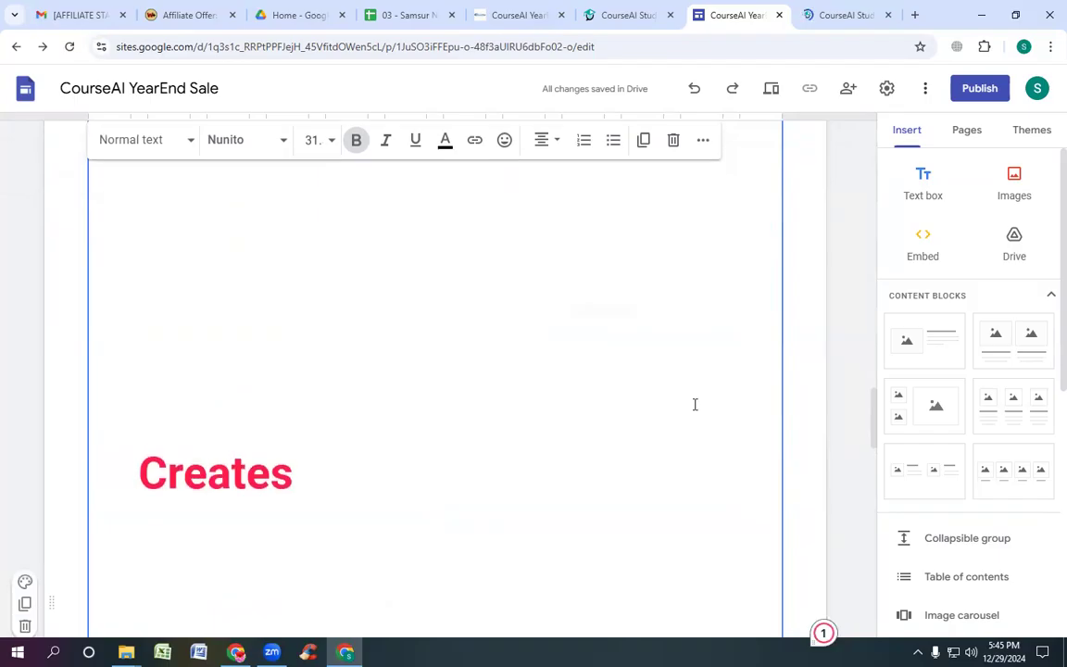
{"action": "scroll", "coordinate": [694, 403], "scroll_direction": "up", "scroll_amount": 10}
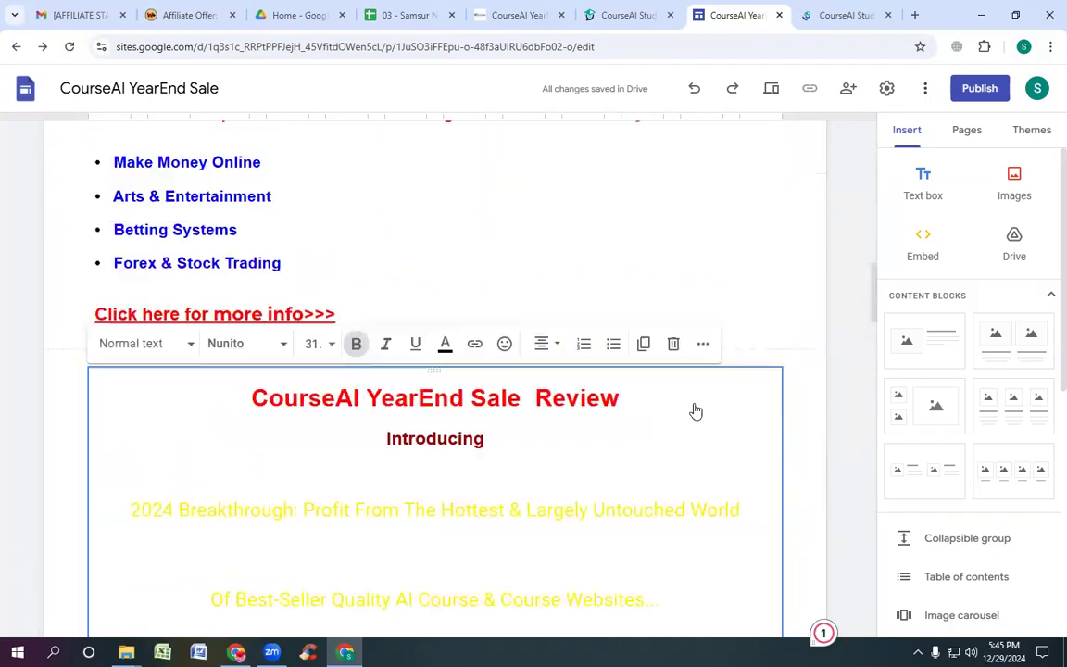
{"action": "scroll", "coordinate": [696, 405], "scroll_direction": "down", "scroll_amount": 3}
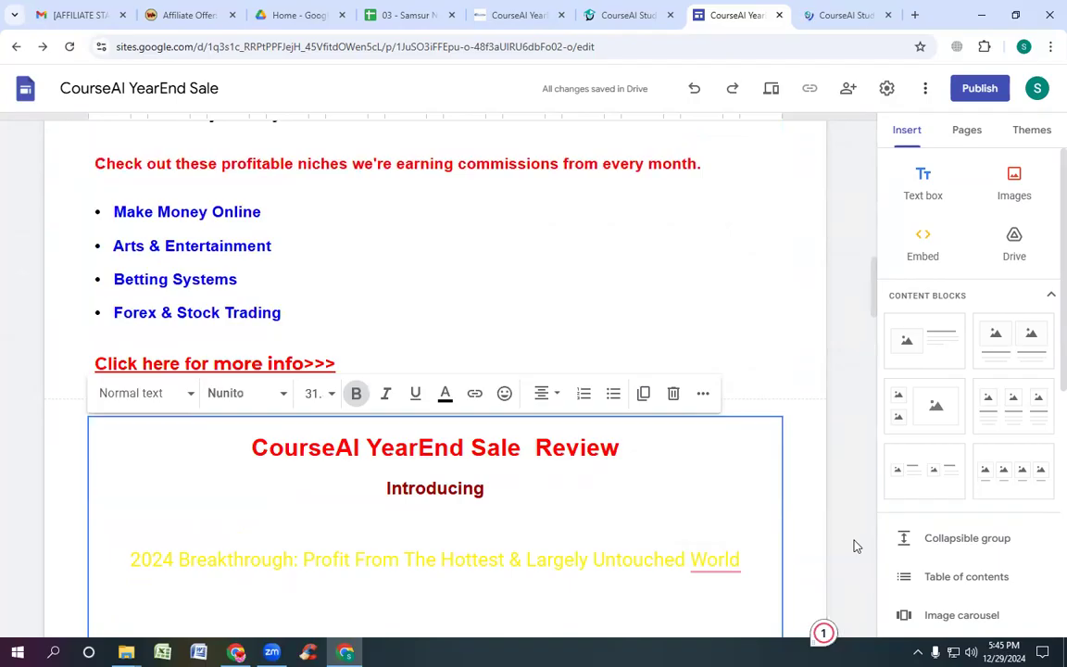
Step: Undo the paste over the Blaze Builder text in the review section
{"action": "key", "text": "ctrl+a"}
{"action": "scroll", "coordinate": [855, 547], "scroll_direction": "down", "scroll_amount": 1}
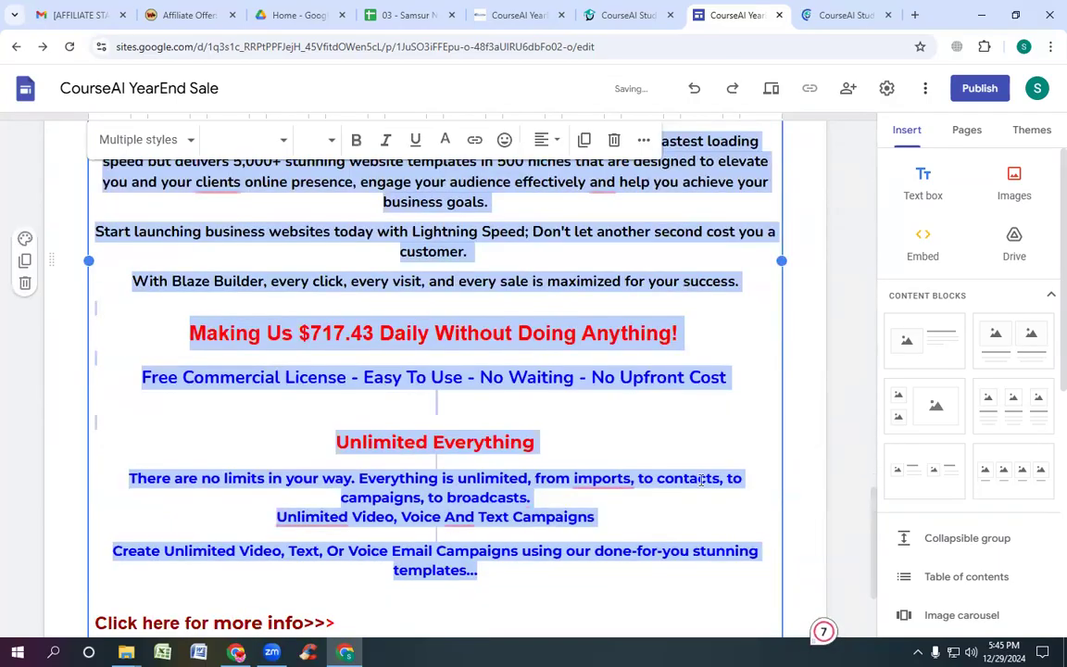
{"action": "scroll", "coordinate": [819, 467], "scroll_direction": "down", "scroll_amount": 3}
{"action": "scroll", "coordinate": [685, 497], "scroll_direction": "up", "scroll_amount": 1}
{"action": "scroll", "coordinate": [686, 463], "scroll_direction": "up", "scroll_amount": 1}
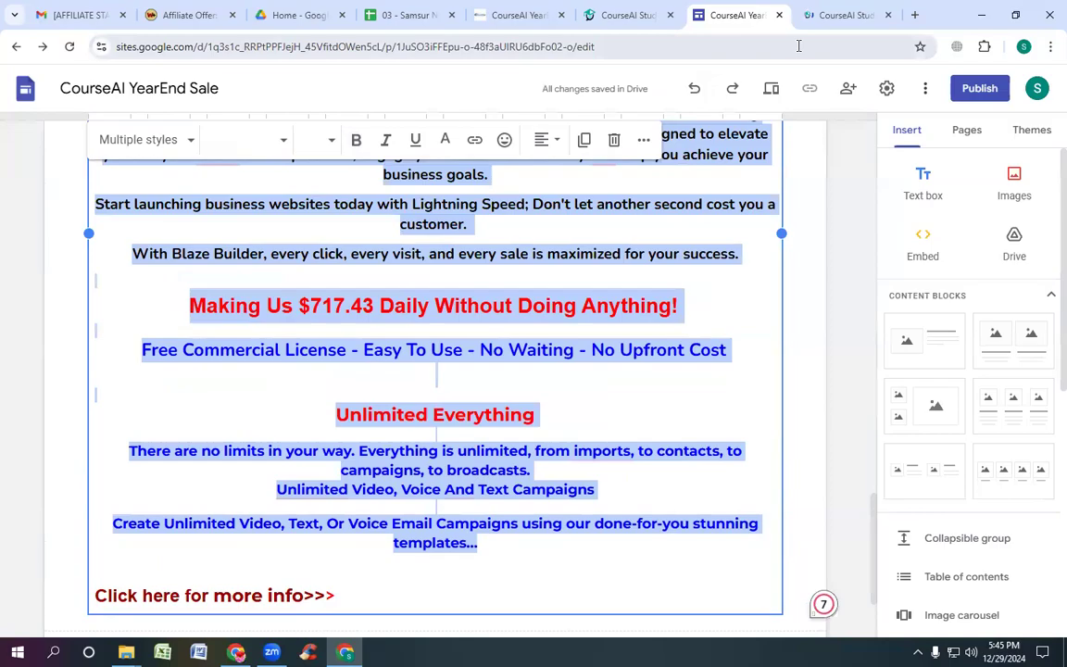
Step: Close the duplicate CourseAI Studio sales page tab and go to the original sales page tab
{"action": "left_click", "coordinate": [844, 17]}
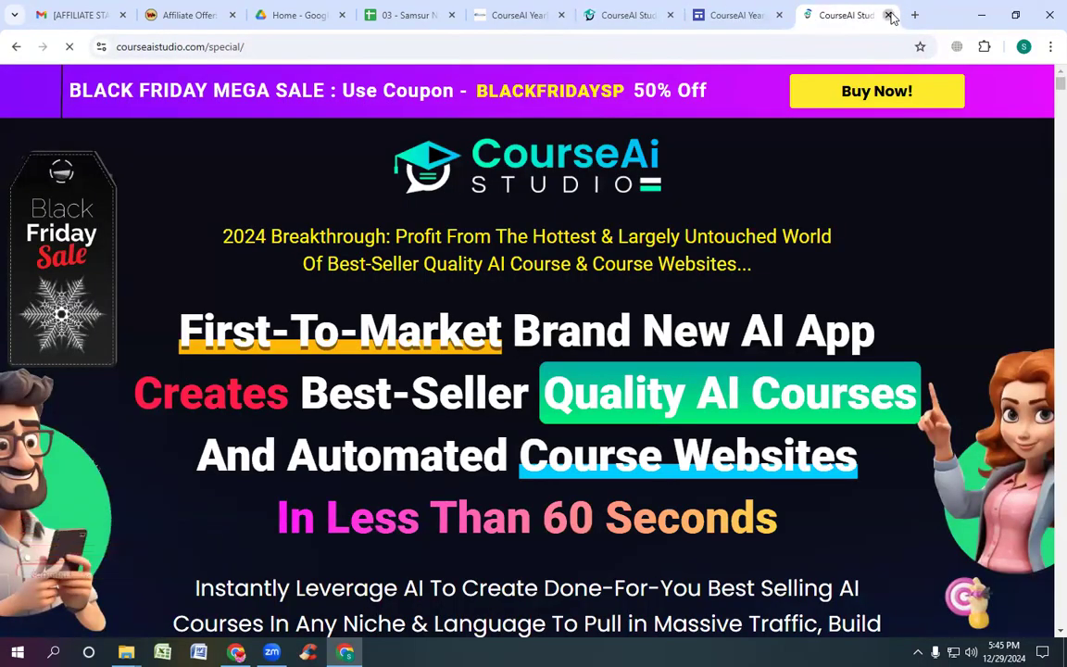
{"action": "left_click", "coordinate": [886, 15]}
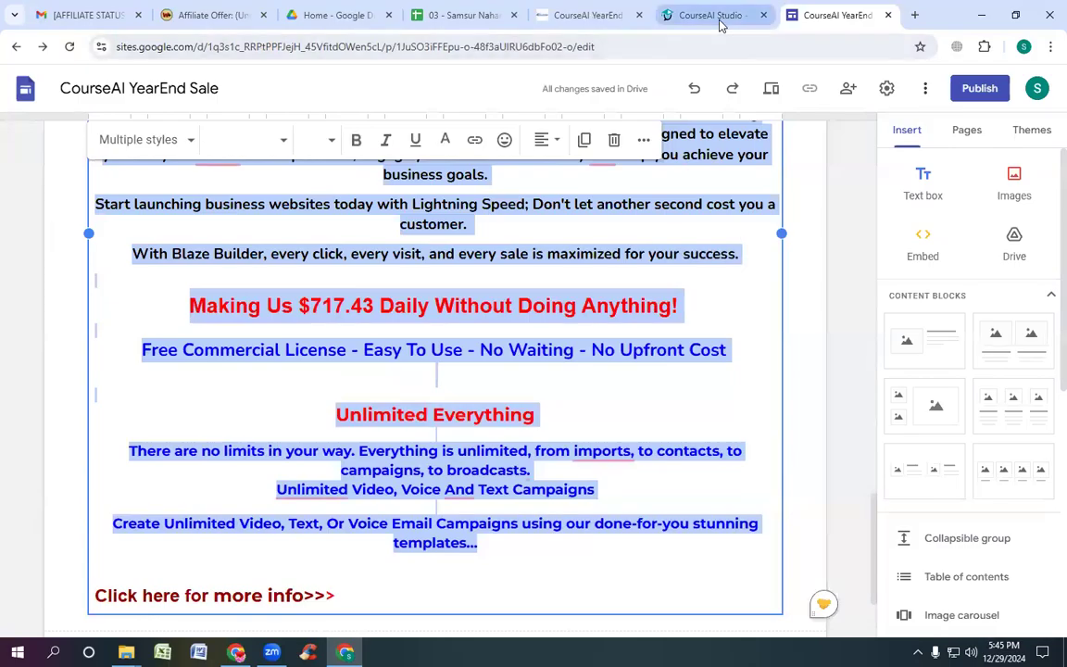
{"action": "left_click", "coordinate": [712, 16]}
Step: Reselect the sales page's opening copy from the logo through the headline ending "In Less Than 60 Seconds"
{"action": "scroll", "coordinate": [691, 291], "scroll_direction": "up", "scroll_amount": 4}
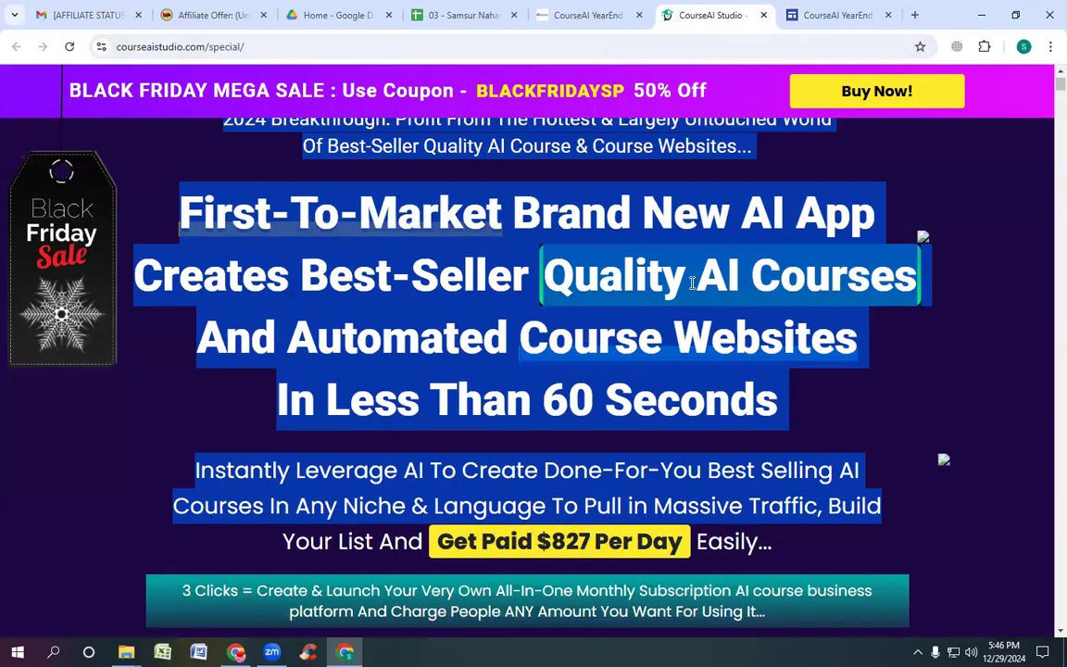
{"action": "scroll", "coordinate": [731, 222], "scroll_direction": "up", "scroll_amount": 1}
{"action": "left_click", "coordinate": [760, 180]}
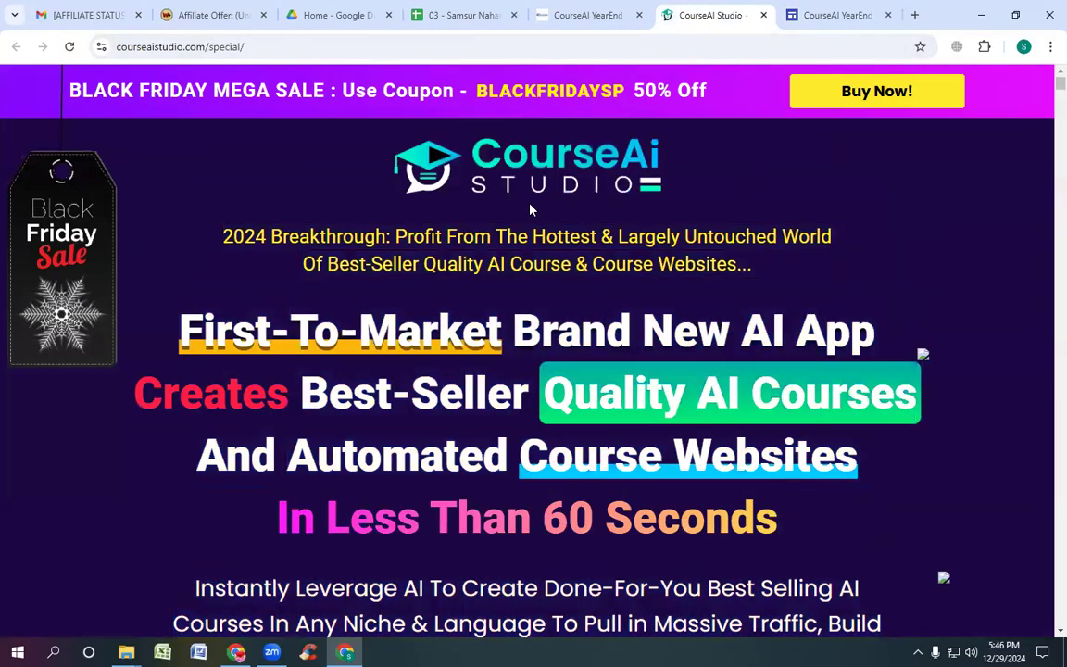
{"action": "left_click_drag", "start_coordinate": [154, 156], "coordinate": [815, 521]}
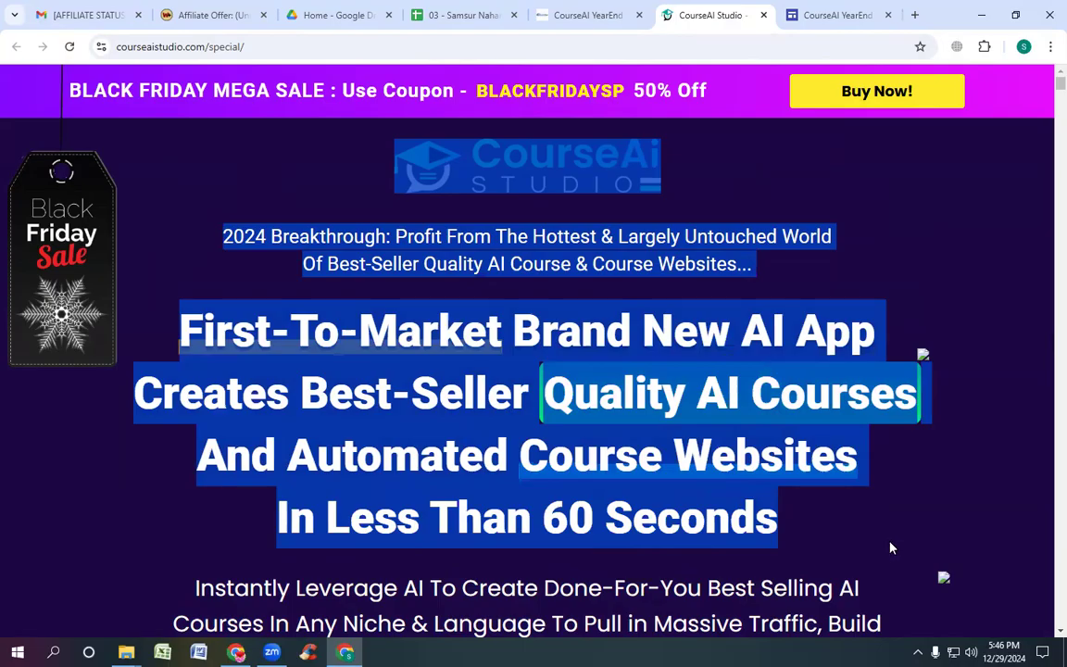
Step: Switch to the site editor and delete the Blaze Builder copy between "Introducing" and the final "Click here for more info>>>" line
{"action": "left_click", "coordinate": [833, 15]}
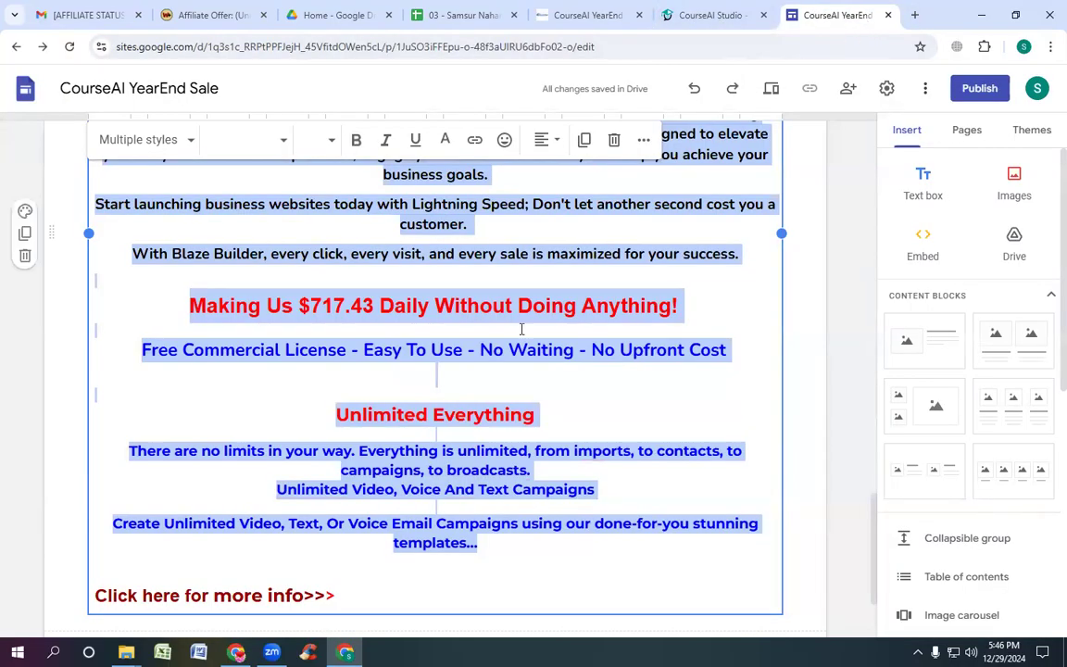
{"action": "scroll", "coordinate": [522, 328], "scroll_direction": "up", "scroll_amount": 3}
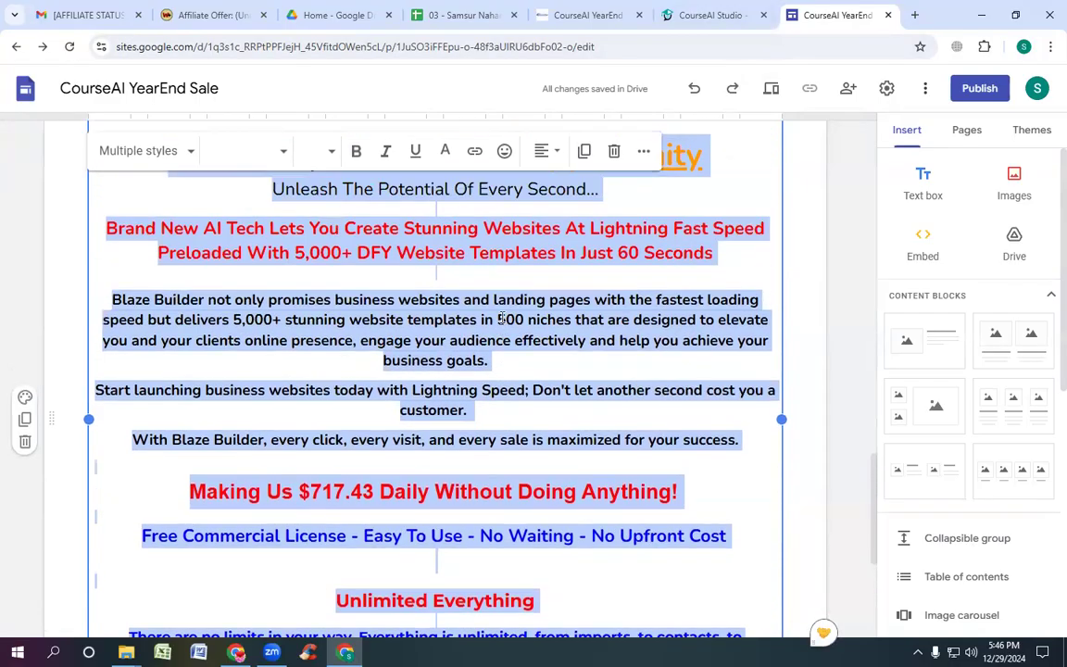
{"action": "scroll", "coordinate": [501, 318], "scroll_direction": "up", "scroll_amount": 2}
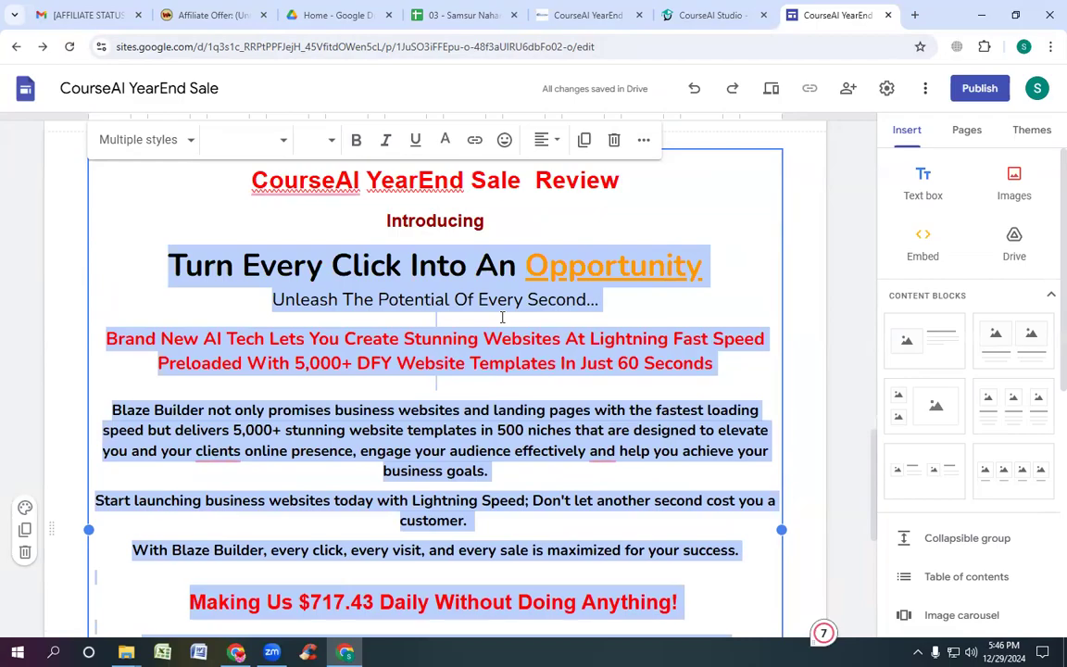
{"action": "key", "text": "Delete"}
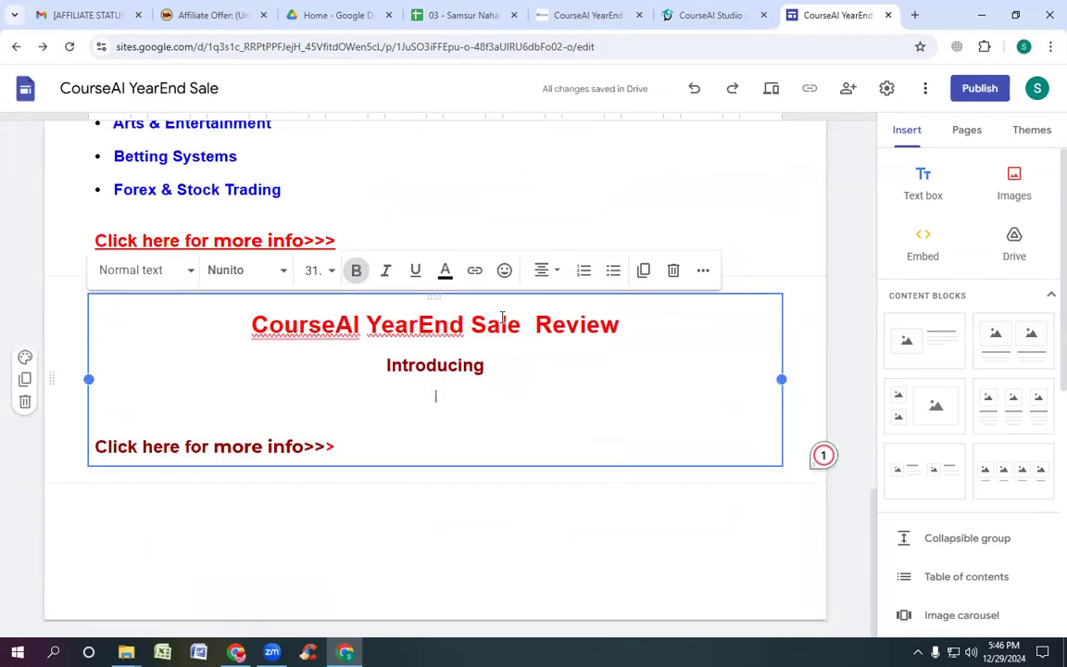
Step: Paste the sales page's opening copy under "Introducing" and check how the pasted text looks
{"action": "key", "text": "ctrl+v"}
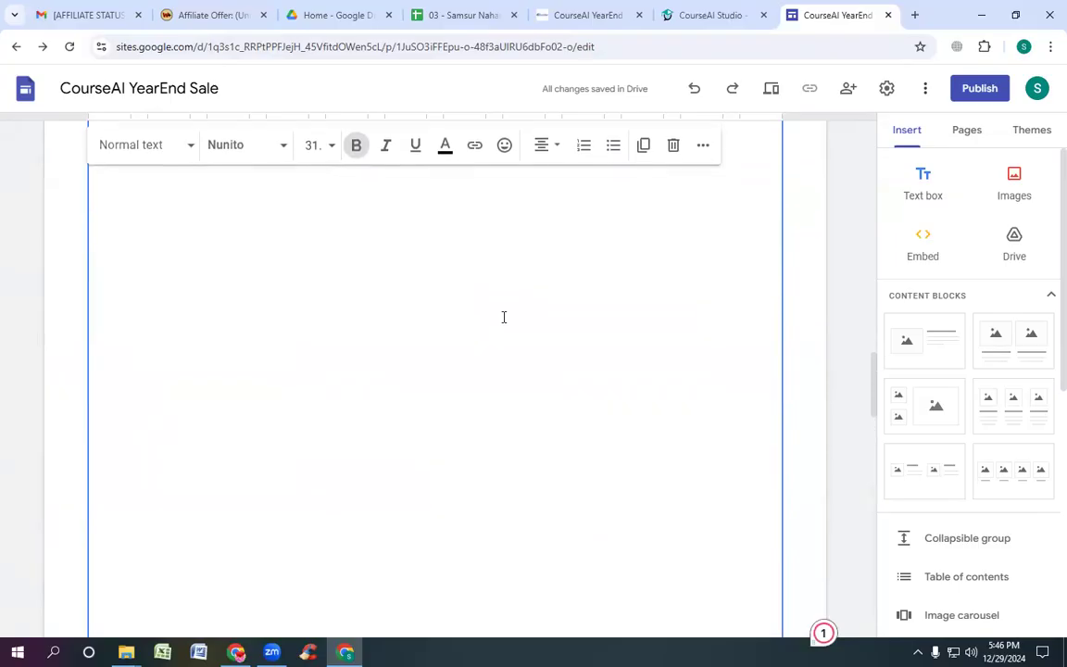
{"action": "scroll", "coordinate": [504, 317], "scroll_direction": "up", "scroll_amount": 3}
{"action": "scroll", "coordinate": [503, 317], "scroll_direction": "up", "scroll_amount": 3}
{"action": "scroll", "coordinate": [504, 348], "scroll_direction": "down", "scroll_amount": 3}
{"action": "scroll", "coordinate": [506, 345], "scroll_direction": "down", "scroll_amount": 2}
{"action": "scroll", "coordinate": [506, 352], "scroll_direction": "down", "scroll_amount": 8}
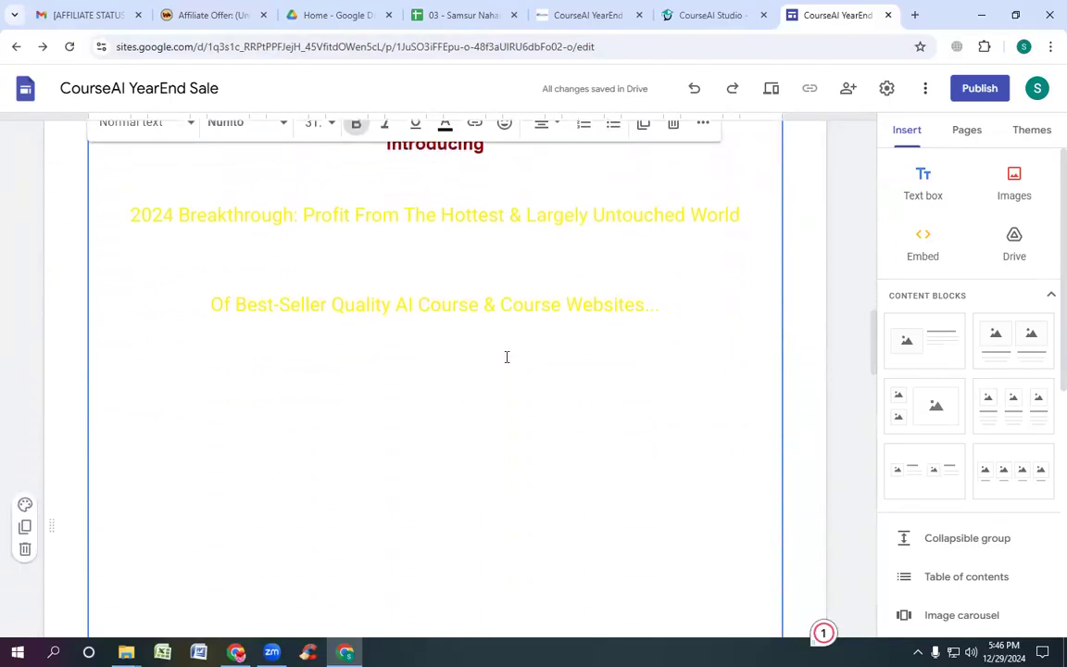
{"action": "scroll", "coordinate": [514, 382], "scroll_direction": "down", "scroll_amount": 1}
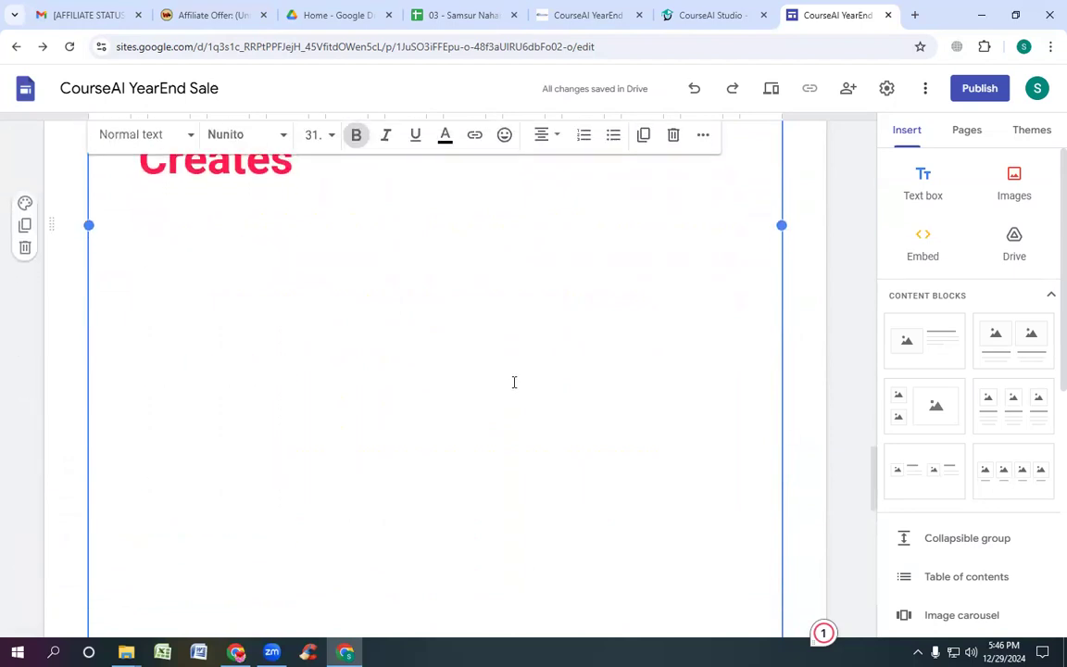
{"action": "scroll", "coordinate": [514, 380], "scroll_direction": "up", "scroll_amount": 2}
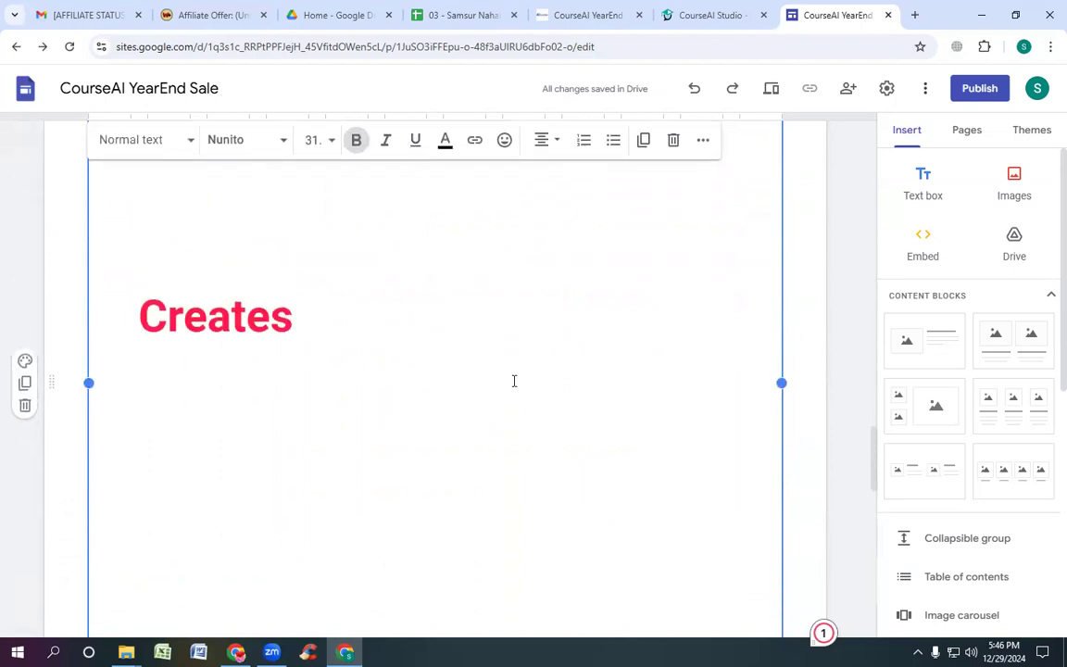
Step: Undo the last paste under "Introducing" in the CourseAI YearEnd Sale Review section
{"action": "key", "text": "ctrl+z"}
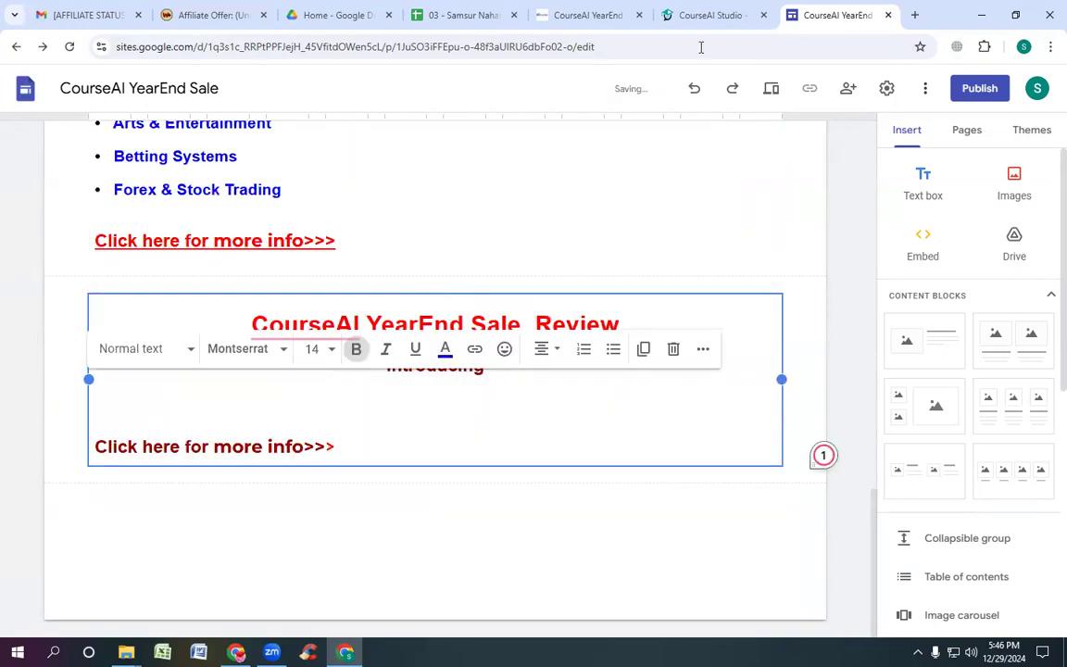
{"action": "left_click", "coordinate": [635, 315]}
{"action": "left_click", "coordinate": [633, 431]}
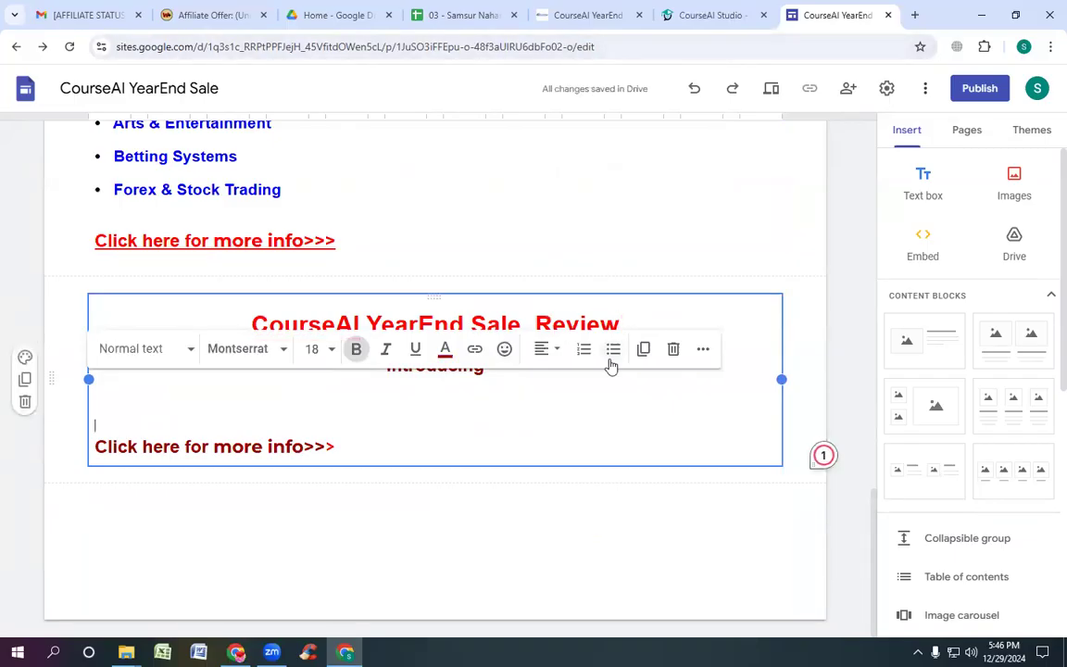
{"action": "scroll", "coordinate": [675, 526], "scroll_direction": "up", "scroll_amount": 1}
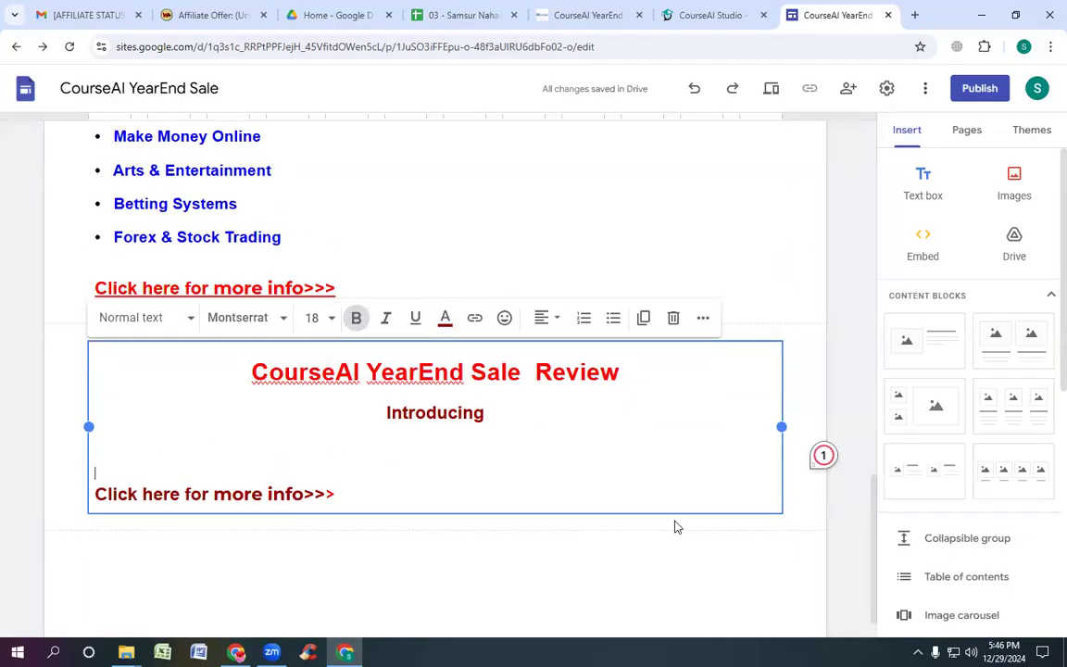
{"action": "scroll", "coordinate": [674, 526], "scroll_direction": "down", "scroll_amount": 1}
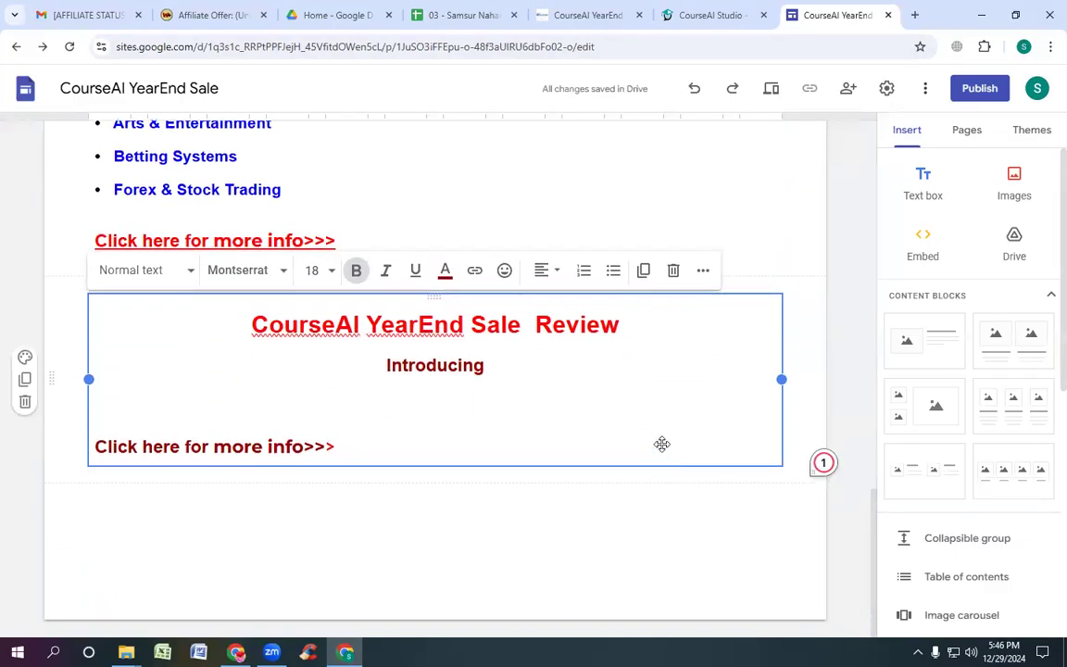
Step: Copy the logo and the "2024 Breakthrough" lines from the sales page and return to the site editor
{"action": "left_click", "coordinate": [715, 16]}
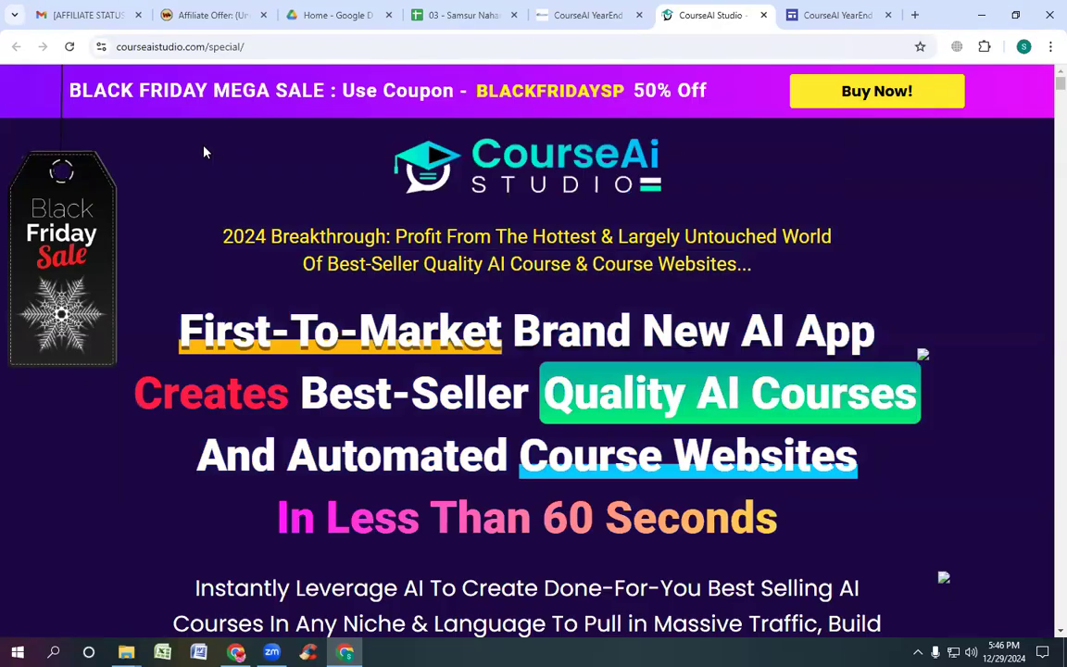
{"action": "left_click_drag", "start_coordinate": [191, 153], "coordinate": [774, 264]}
{"action": "key", "text": "ctrl+c"}
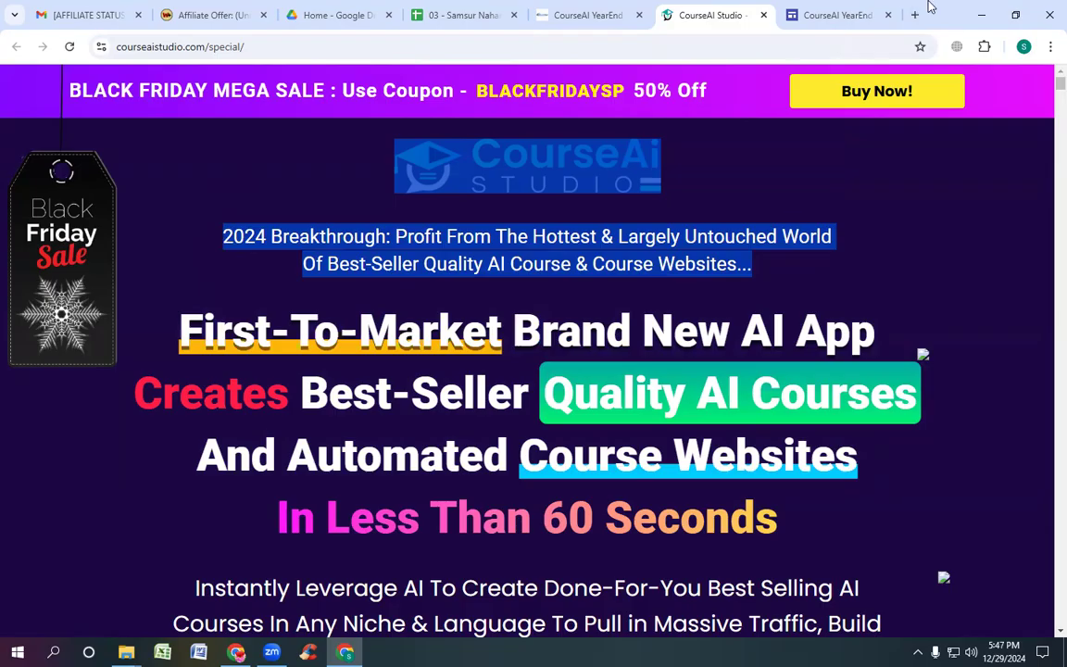
{"action": "left_click", "coordinate": [837, 14]}
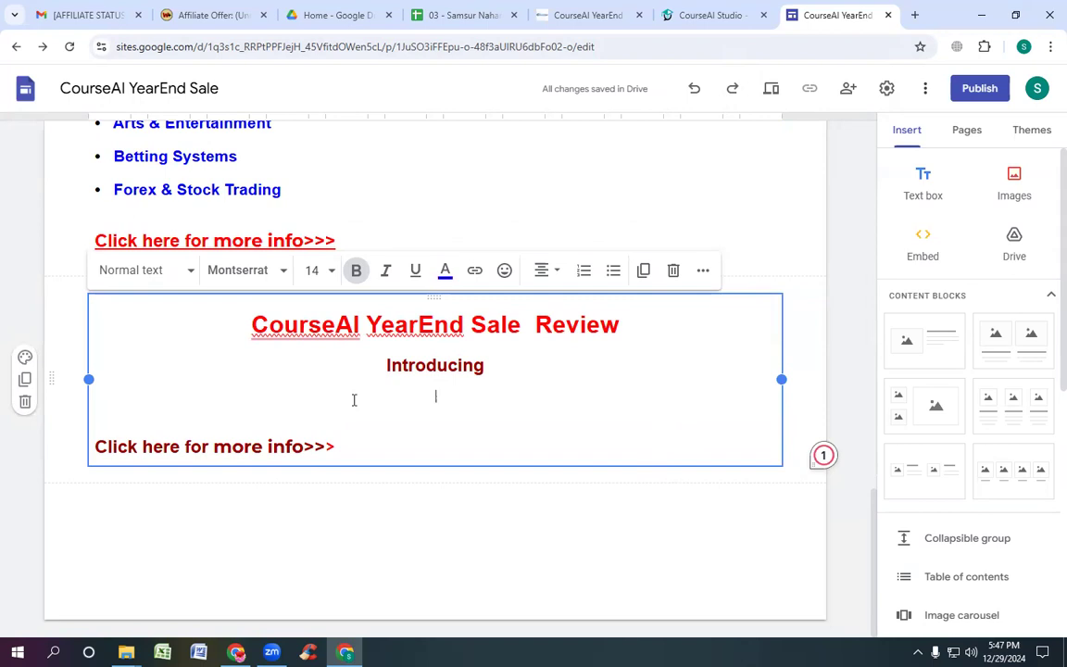
Step: Paste the copied "2024 Breakthrough" lines under "Introducing" and make both lines blue and bold
{"action": "key", "text": "ctrl+v"}
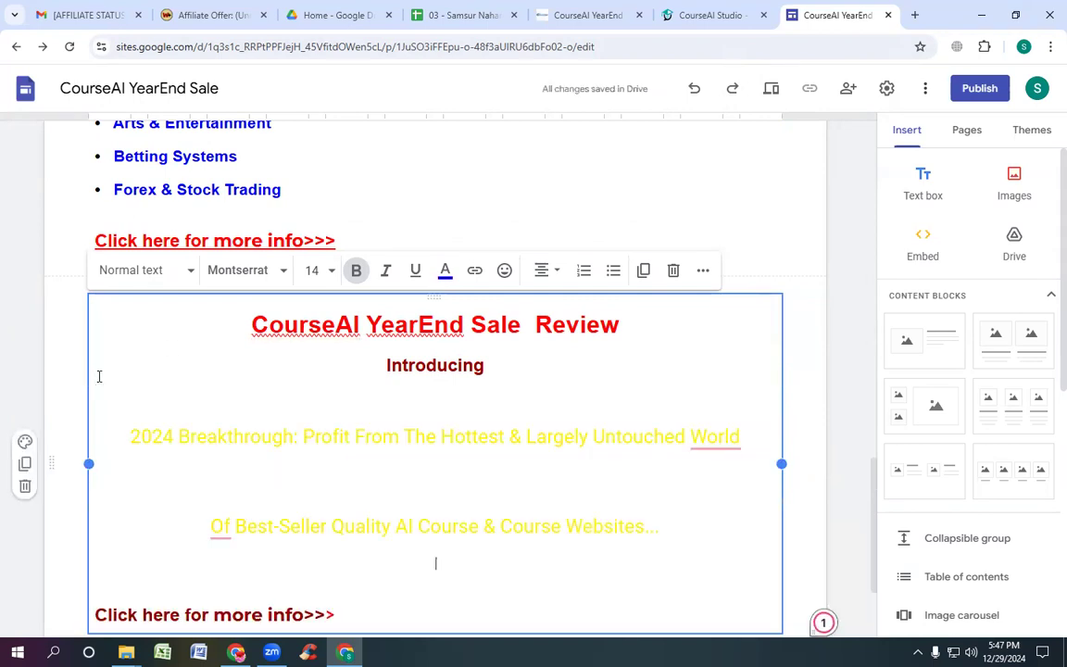
{"action": "left_click_drag", "start_coordinate": [105, 371], "coordinate": [314, 583]}
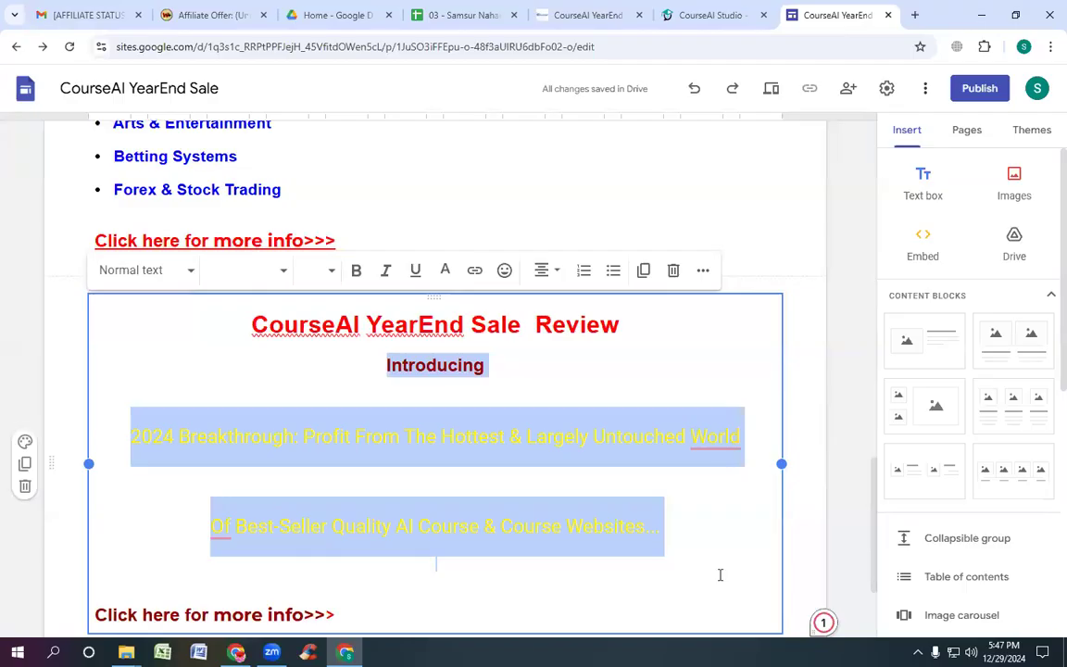
{"action": "left_click", "coordinate": [718, 533]}
{"action": "left_click_drag", "start_coordinate": [129, 426], "coordinate": [662, 522]}
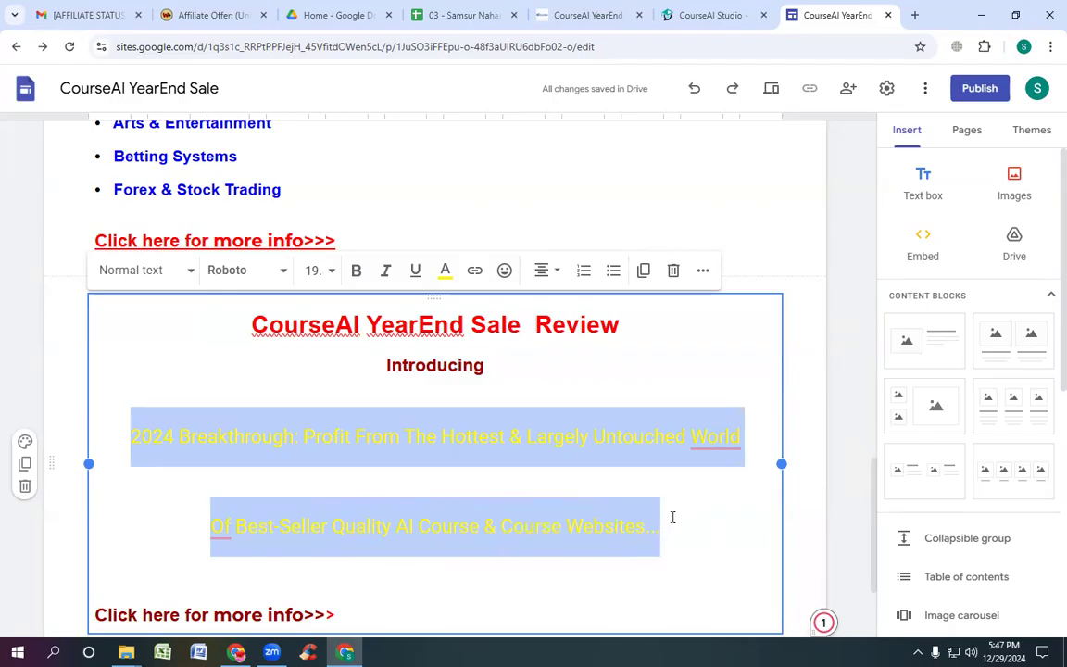
{"action": "left_click", "coordinate": [445, 270]}
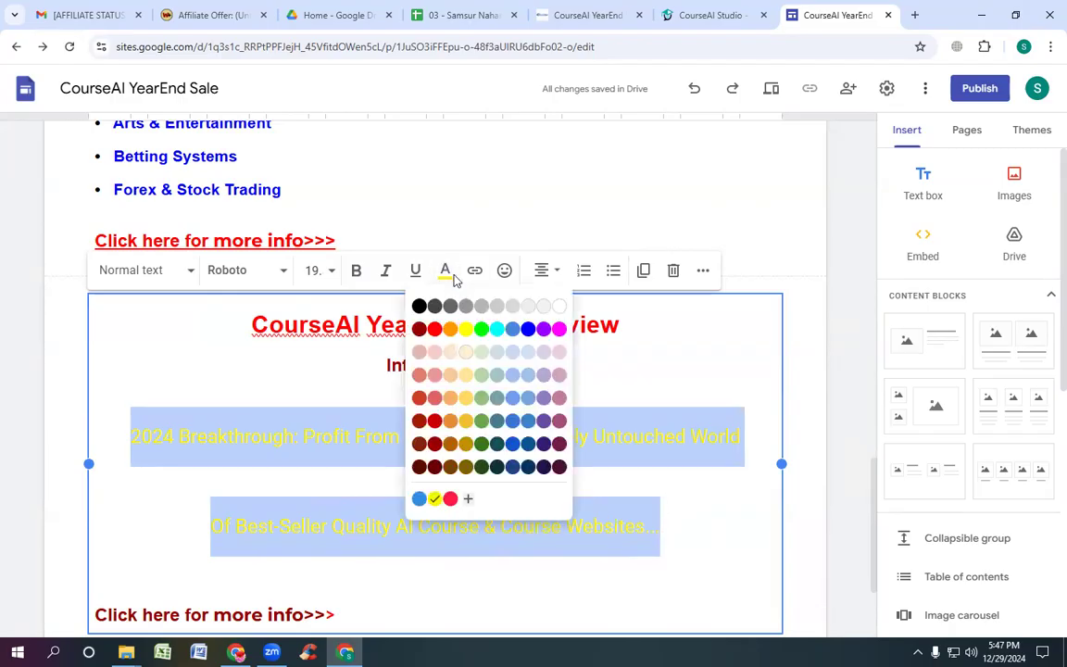
{"action": "left_click", "coordinate": [528, 328]}
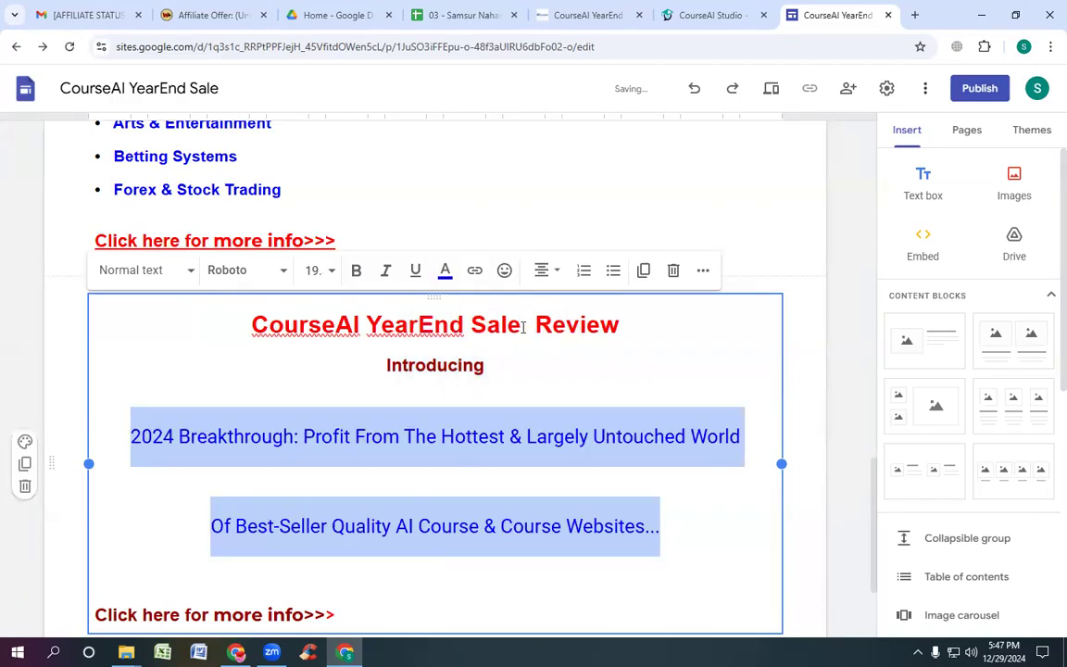
{"action": "left_click", "coordinate": [732, 15]}
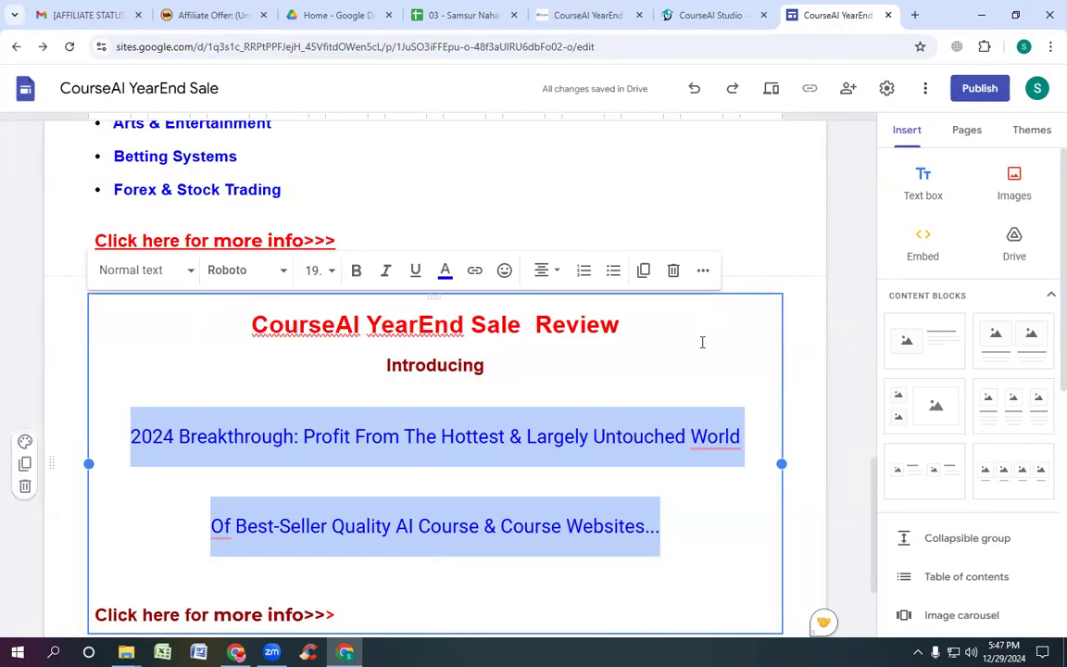
{"action": "left_click", "coordinate": [357, 270]}
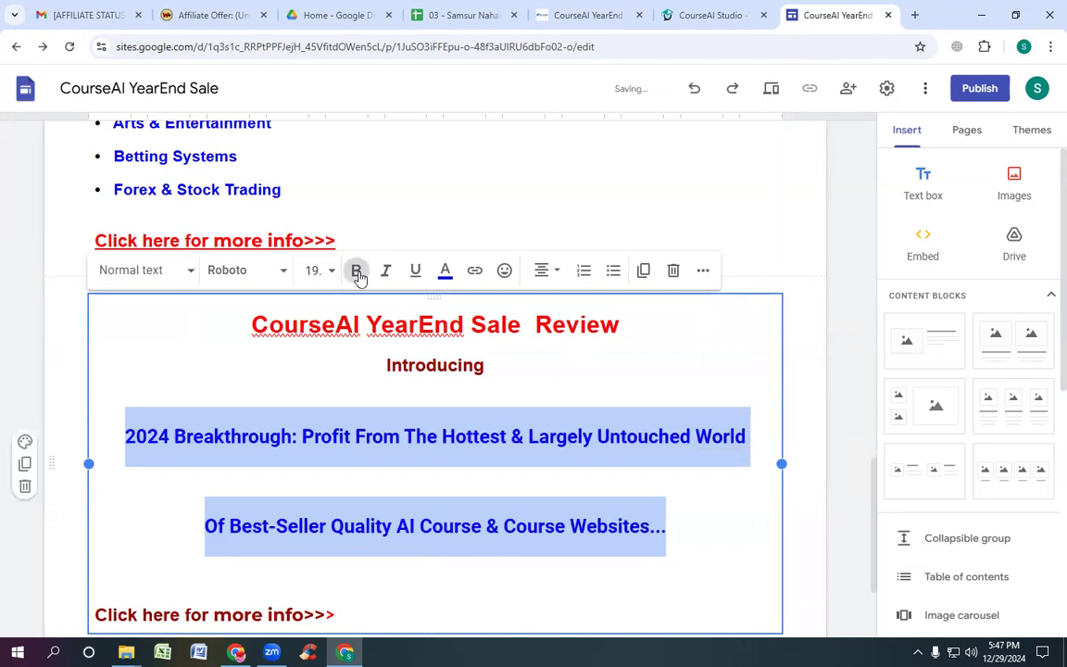
{"action": "left_click", "coordinate": [587, 13]}
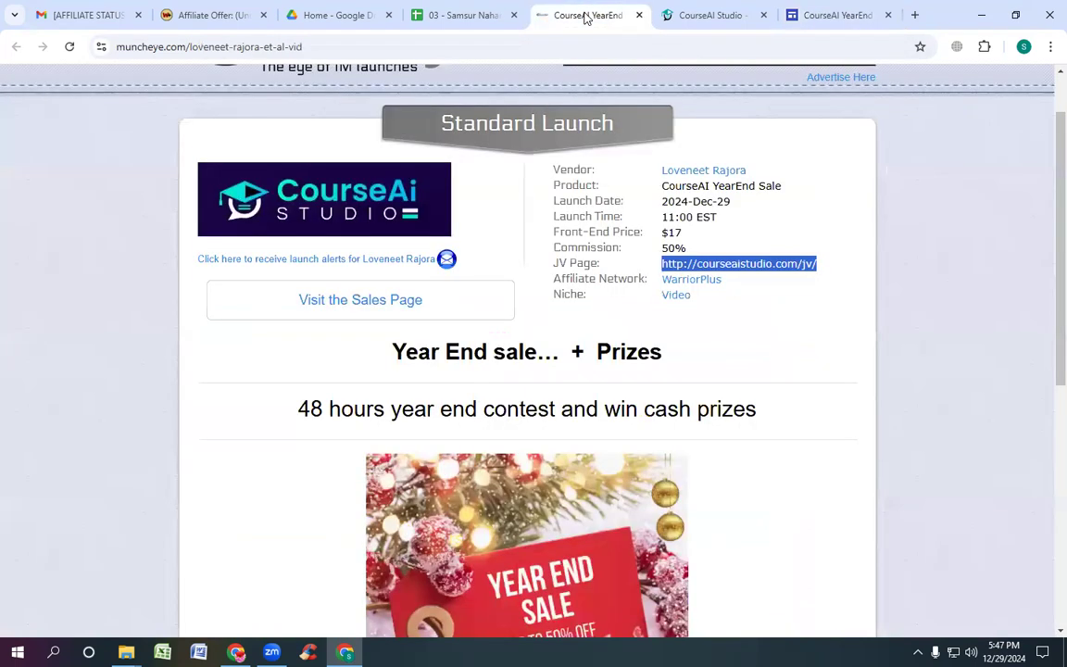
{"action": "left_click", "coordinate": [706, 13]}
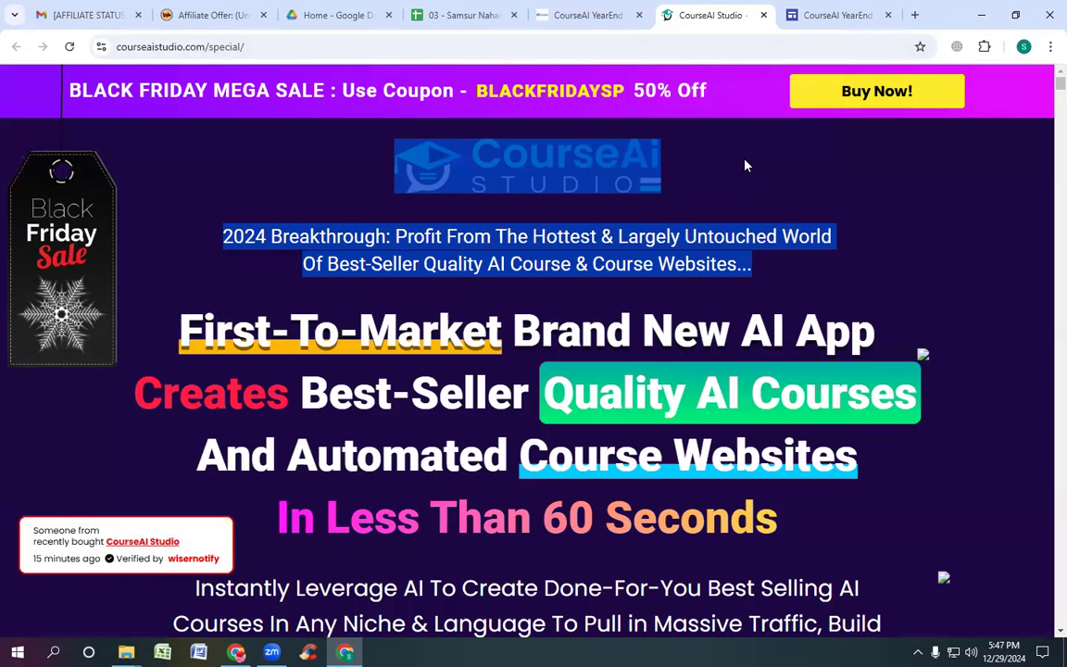
{"action": "left_click", "coordinate": [827, 13]}
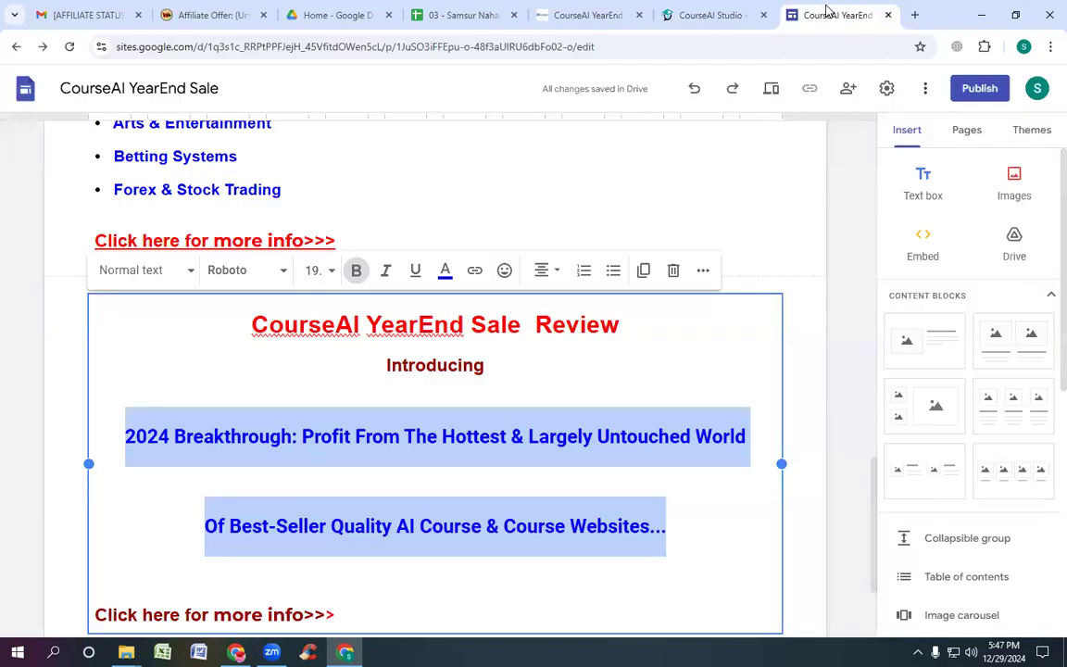
{"action": "left_click", "coordinate": [641, 390]}
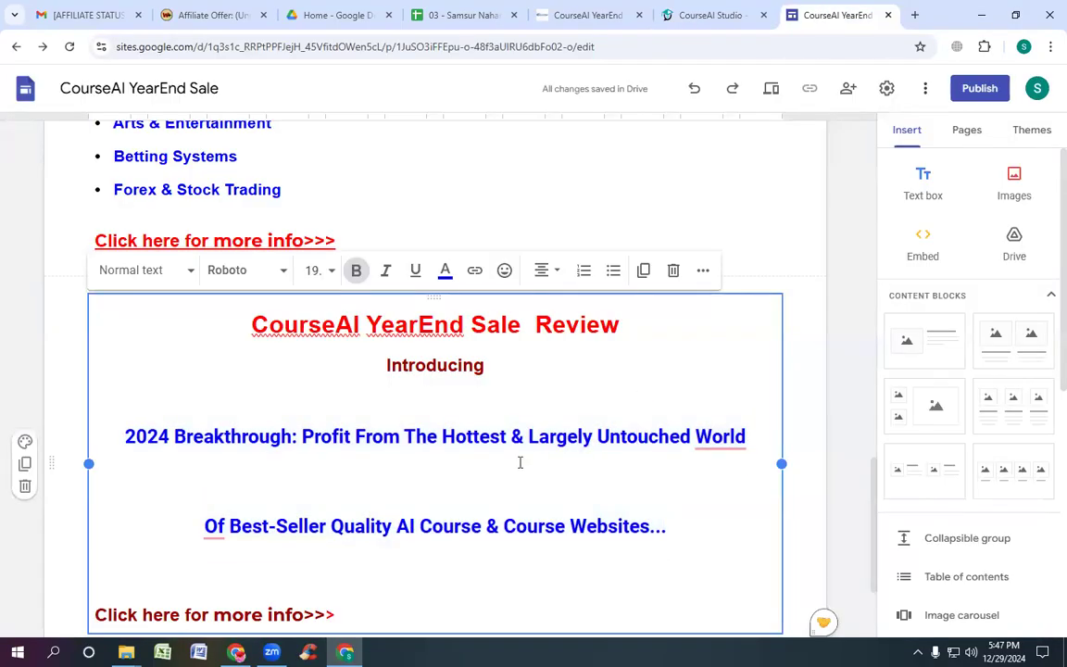
Step: Try to close the gap between the "2024 Breakthrough" line and the "Of Best-Seller Quality AI Course" line
{"action": "left_click", "coordinate": [196, 527]}
{"action": "key", "text": "BackSpace"}
{"action": "key", "text": "BackSpace"}
{"action": "key", "text": "BackSpace"}
{"action": "key", "text": "BackSpace"}
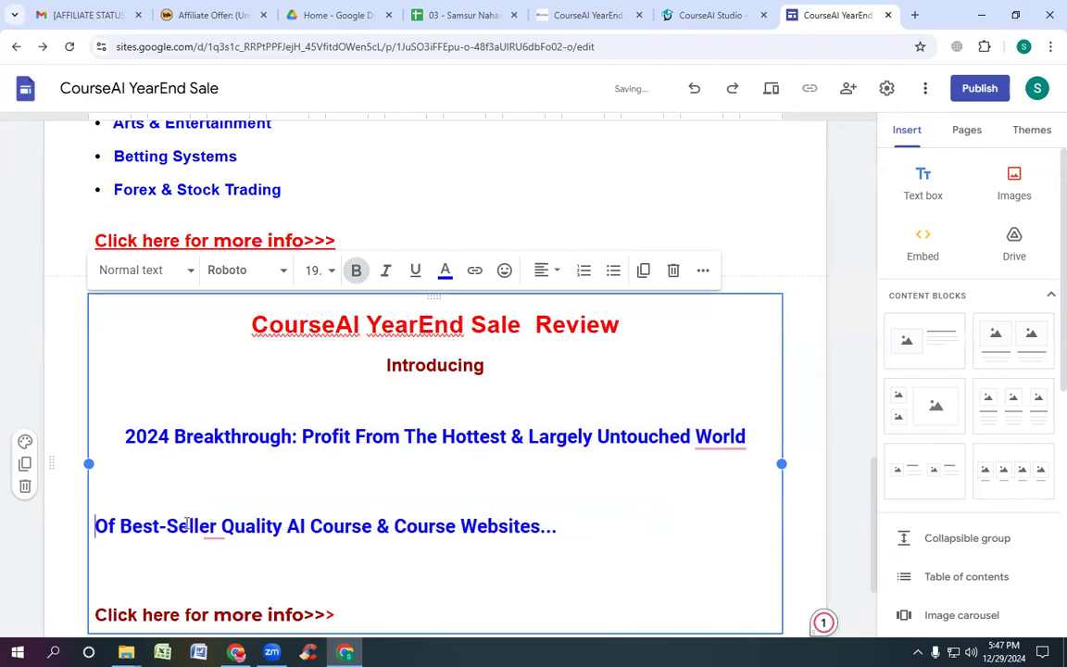
{"action": "key", "text": "BackSpace"}
{"action": "key", "text": "BackSpace"}
{"action": "key", "text": "BackSpace"}
{"action": "key", "text": "BackSpace"}
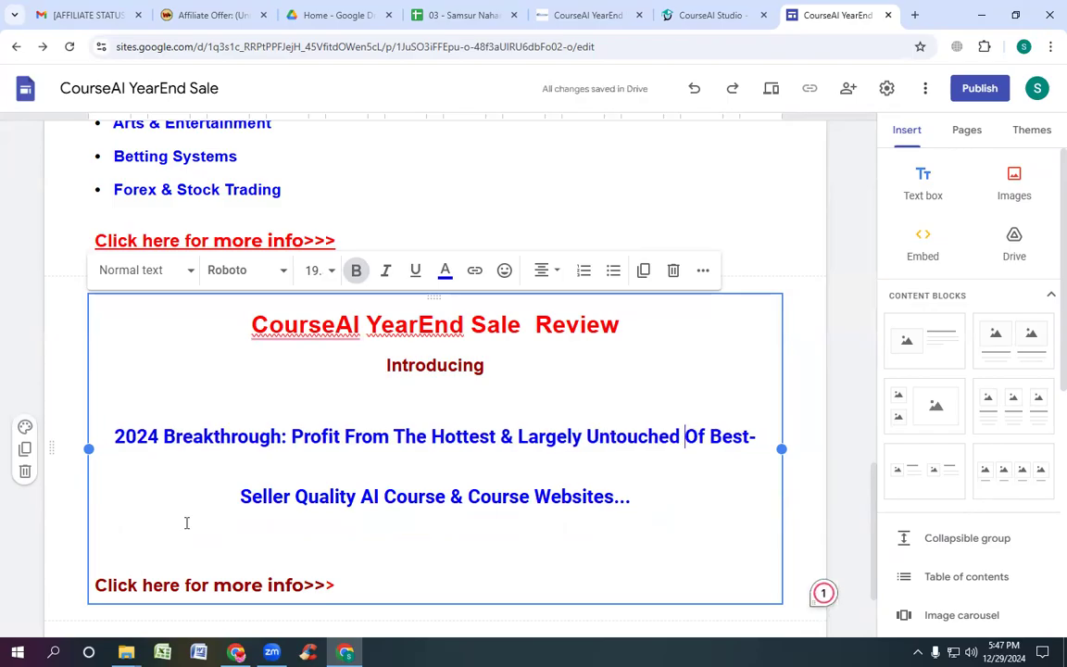
Step: Undo the joining of the two "2024 Breakthrough" lines and return to the start of the "Of Best-Seller" line
{"action": "key", "text": "ctrl+z"}
{"action": "type", "text": "d"}
{"action": "key", "text": "Return"}
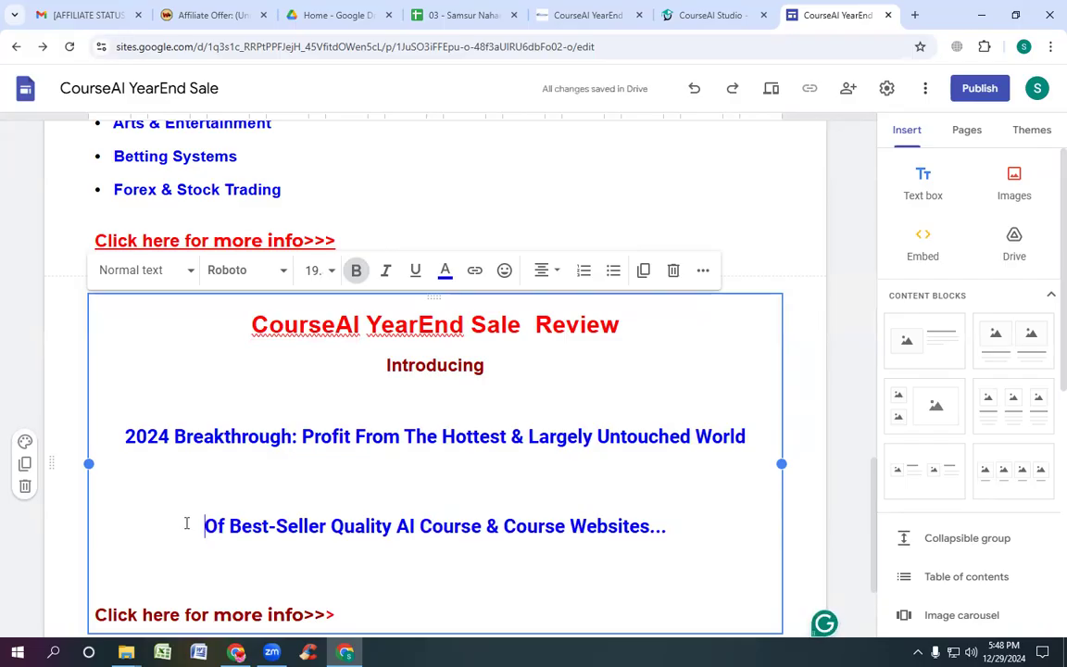
{"action": "left_click", "coordinate": [431, 526]}
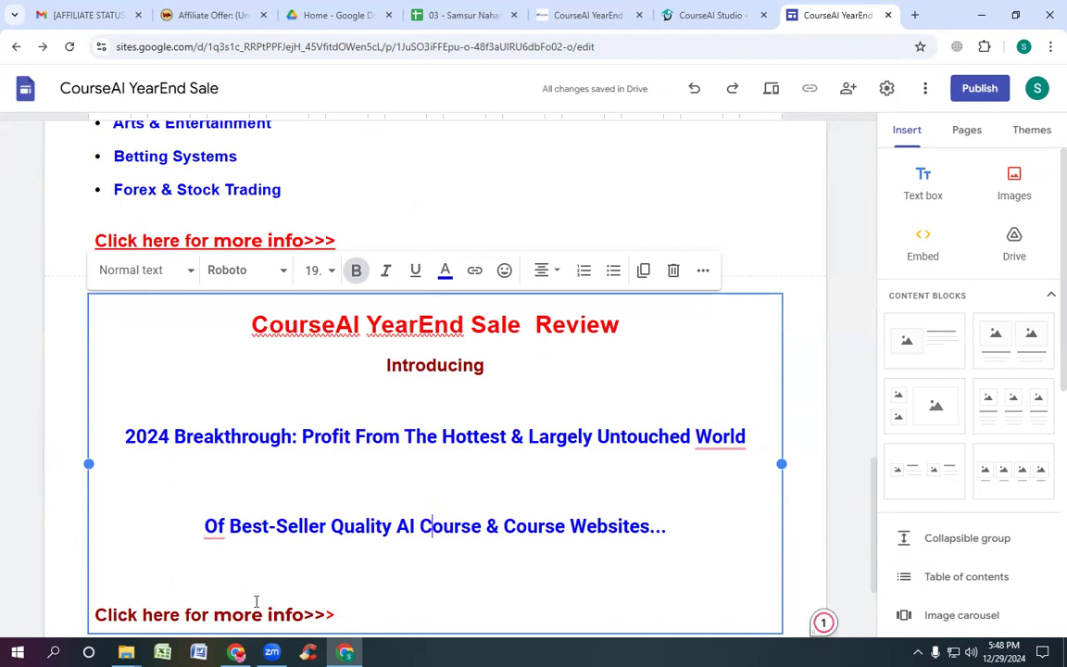
{"action": "left_click", "coordinate": [214, 527]}
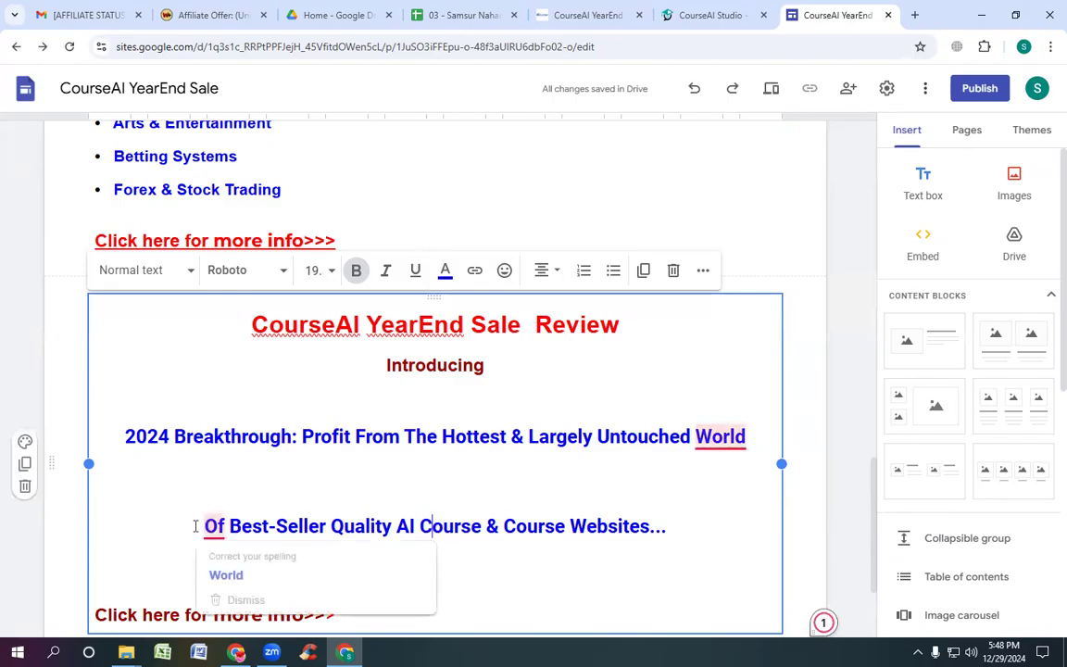
{"action": "left_click", "coordinate": [195, 528]}
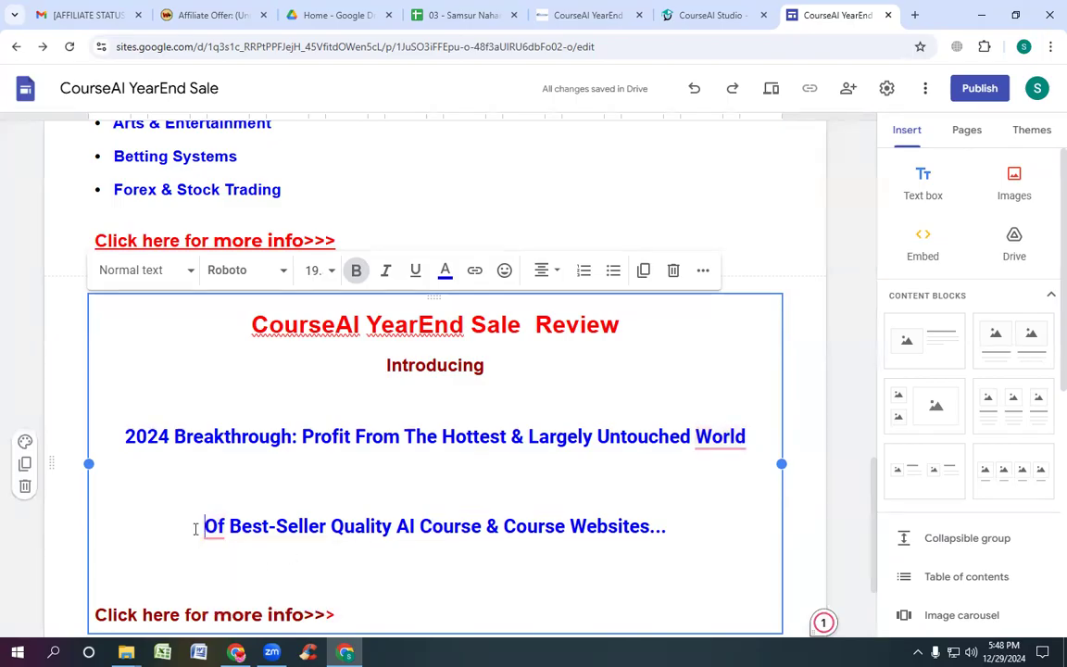
Step: Copy only the two "2024 Breakthrough" text lines, without the logo, from the sales page and return to the site editor
{"action": "left_click", "coordinate": [732, 20]}
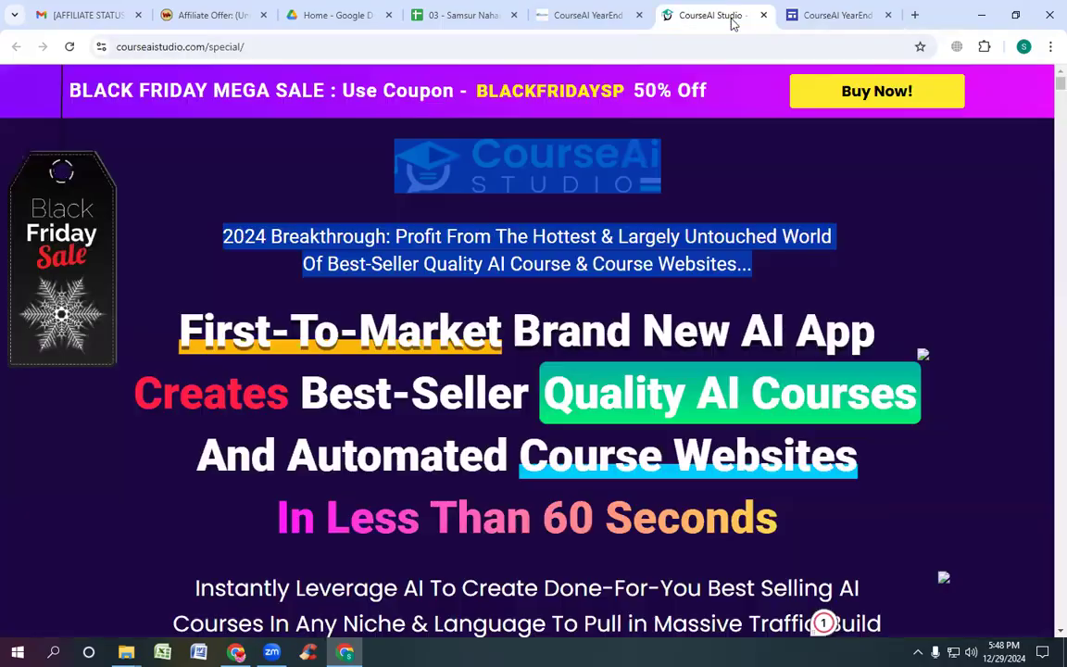
{"action": "left_click", "coordinate": [841, 165]}
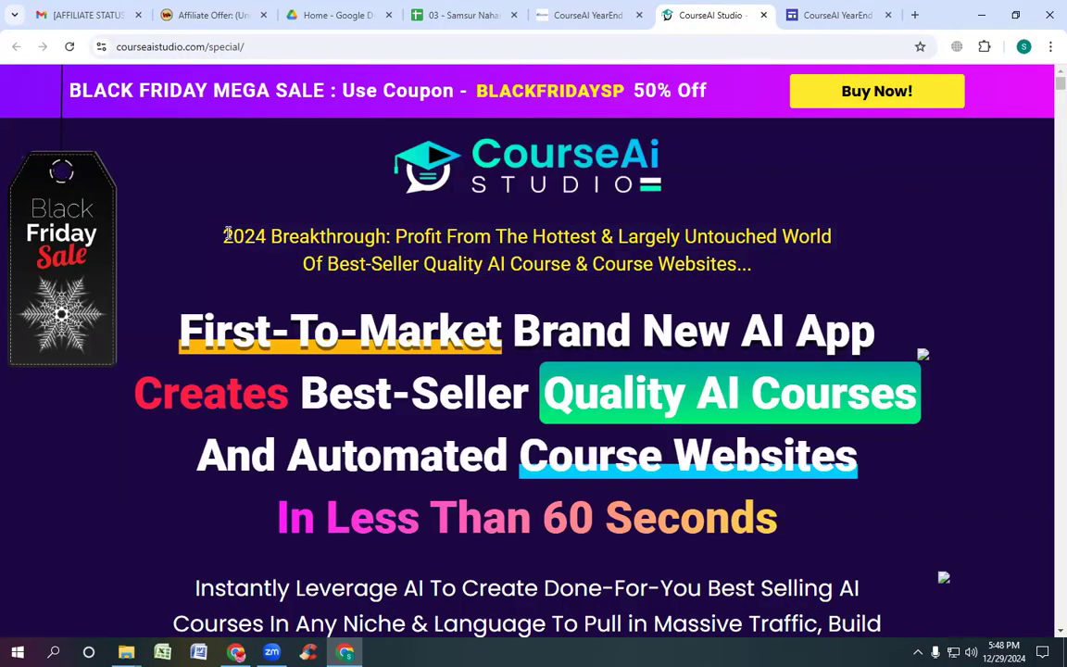
{"action": "left_click_drag", "start_coordinate": [225, 238], "coordinate": [532, 299]}
{"action": "left_click", "coordinate": [532, 299]}
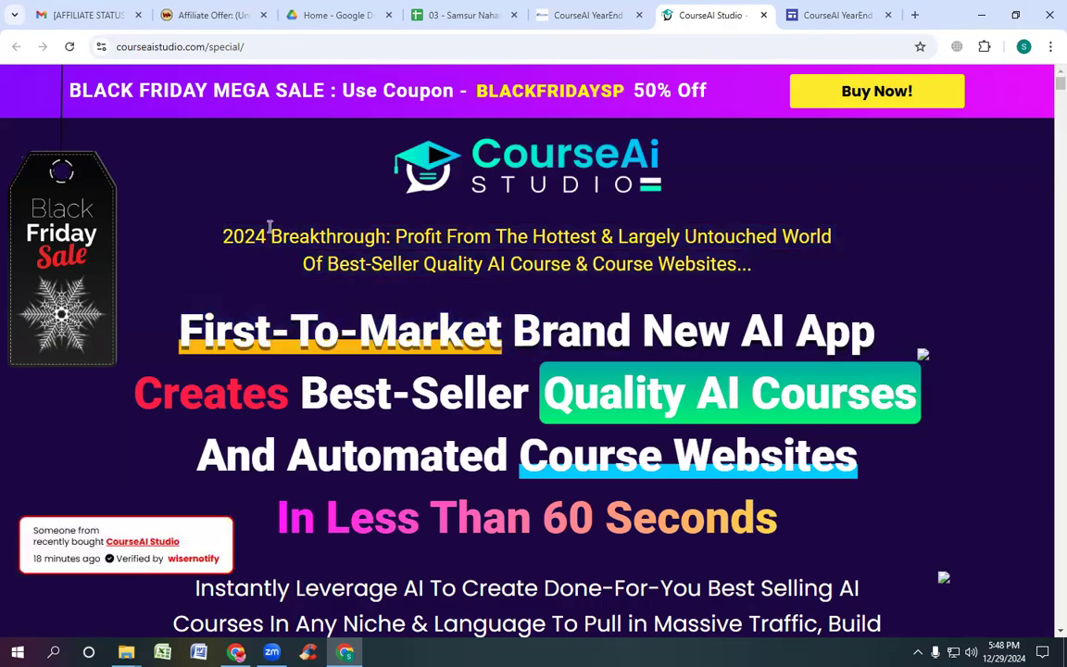
{"action": "left_click_drag", "start_coordinate": [225, 238], "coordinate": [776, 269]}
{"action": "key", "text": "ctrl+c"}
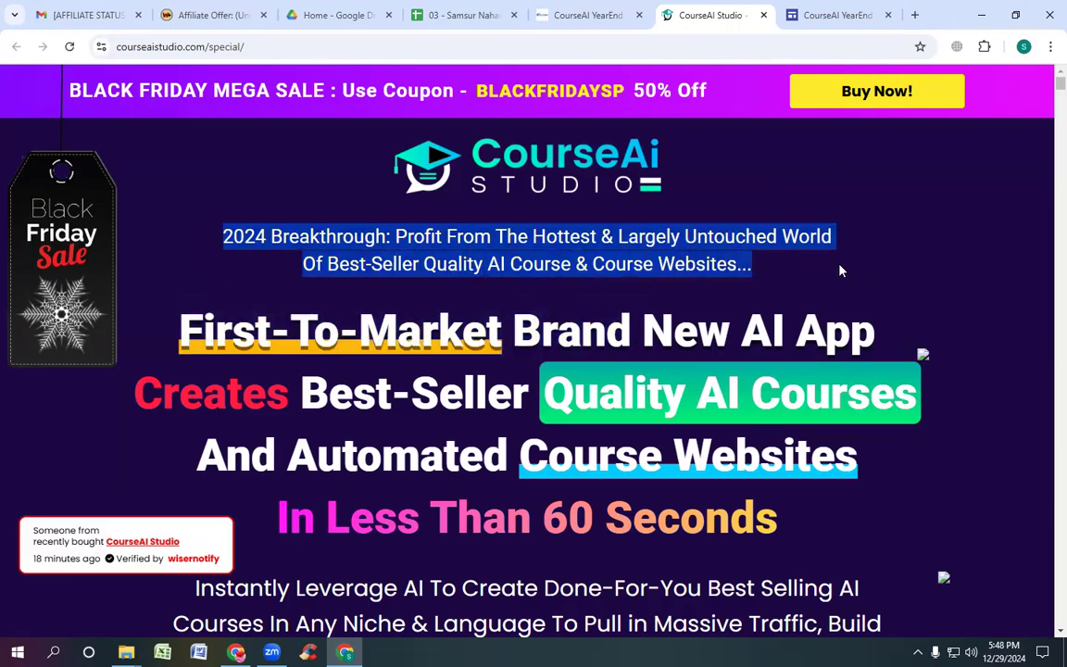
{"action": "left_click", "coordinate": [806, 16]}
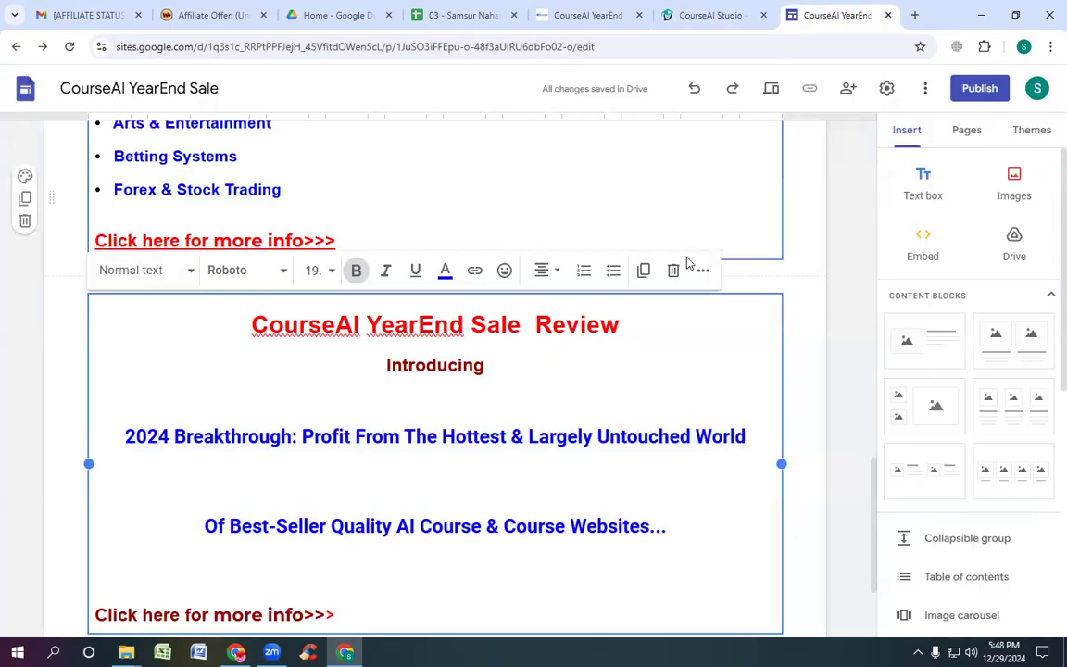
Step: Delete the blue lines under "Introducing" and paste the newly copied "2024 Breakthrough" text in their place
{"action": "triple_click", "coordinate": [279, 445]}
{"action": "type", "text": "z"}
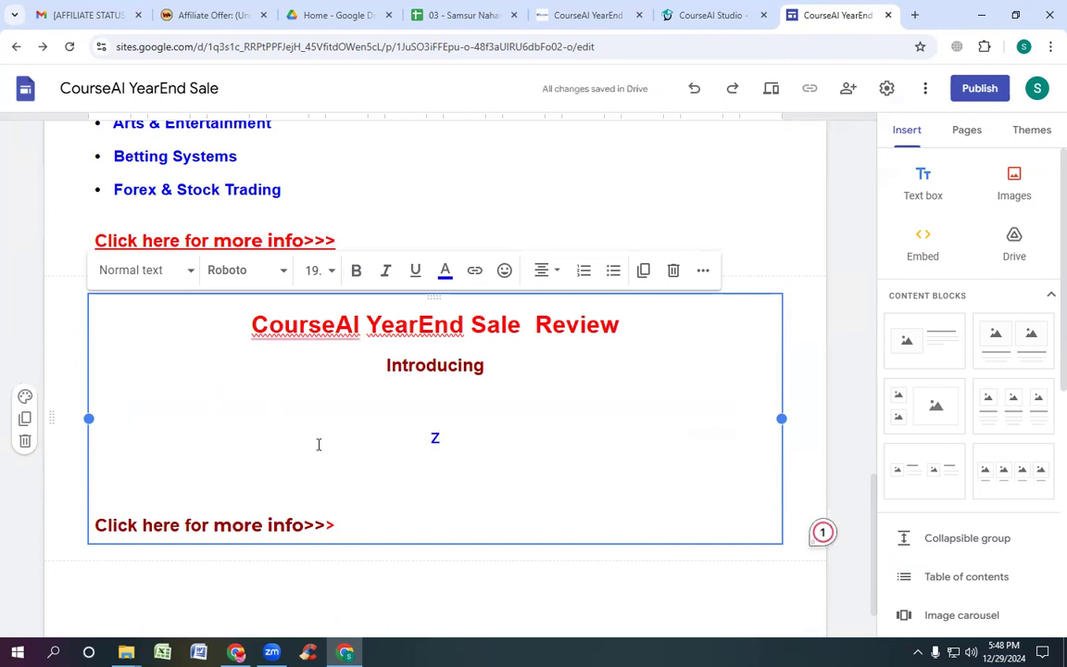
{"action": "key", "text": "BackSpace"}
{"action": "key", "text": "BackSpace"}
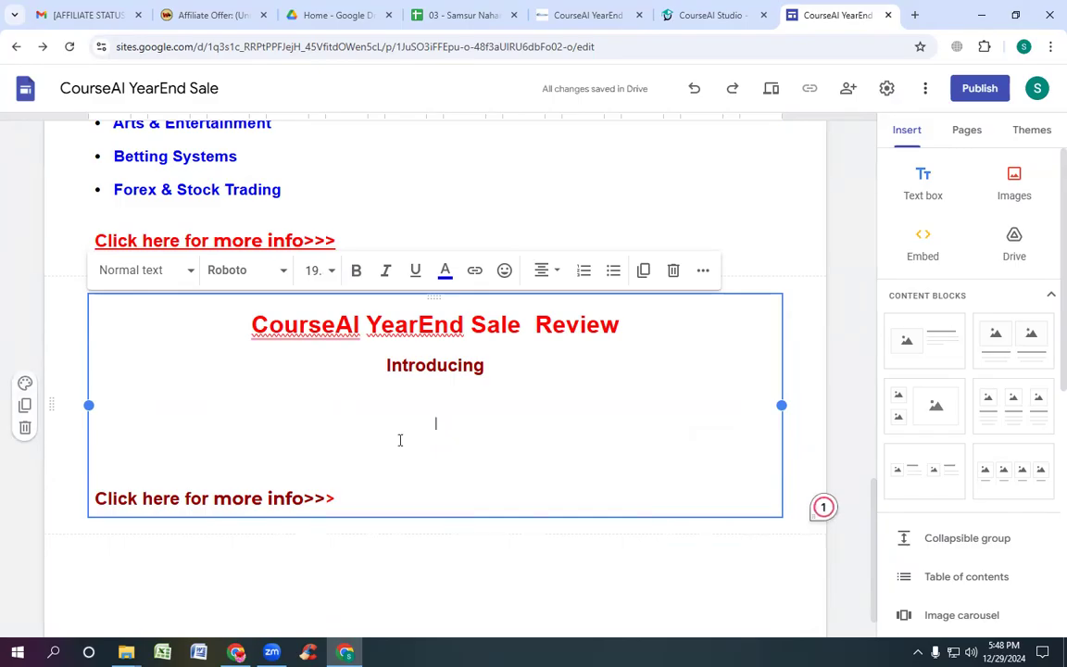
{"action": "key", "text": "ctrl+v"}
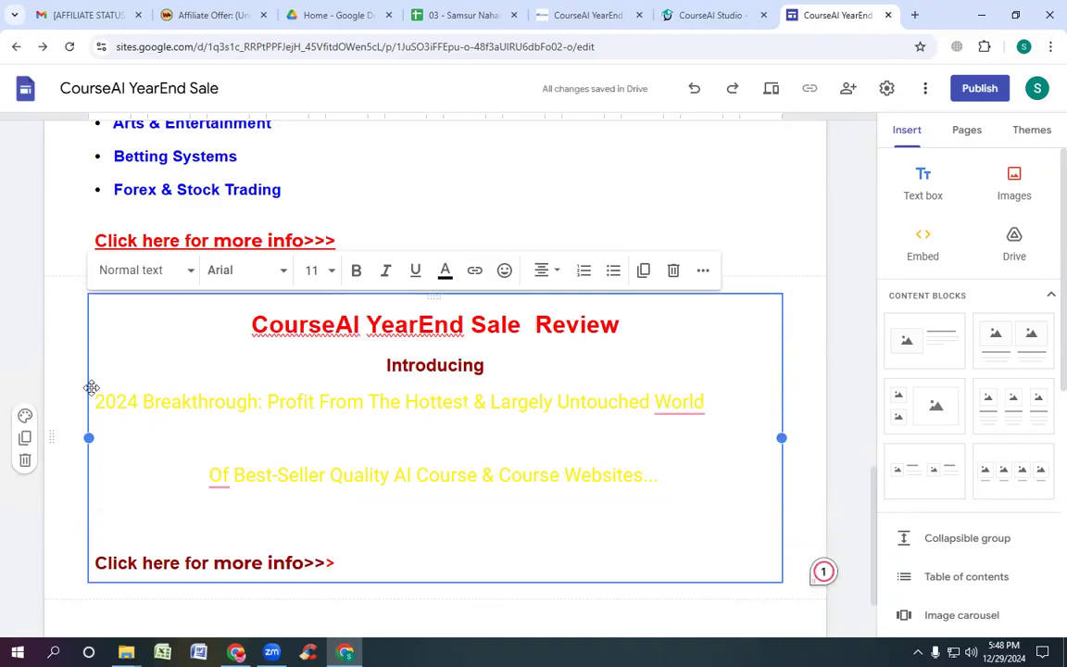
Step: Make the two pasted "2024 Breakthrough" lines blue and bold
{"action": "left_click_drag", "start_coordinate": [97, 396], "coordinate": [738, 531]}
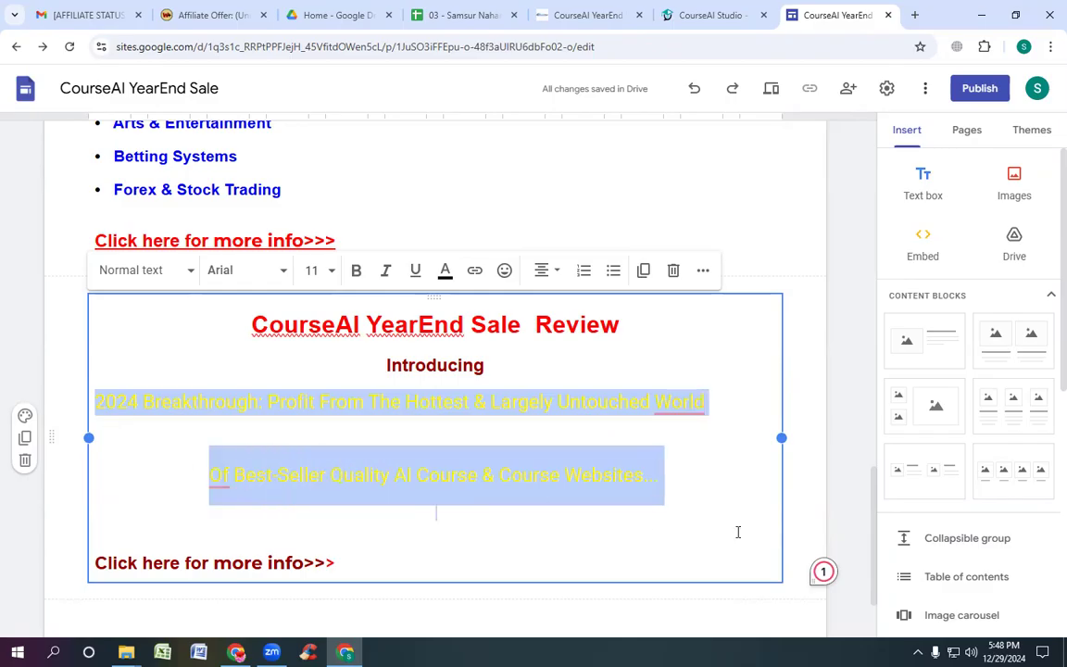
{"action": "left_click", "coordinate": [445, 269]}
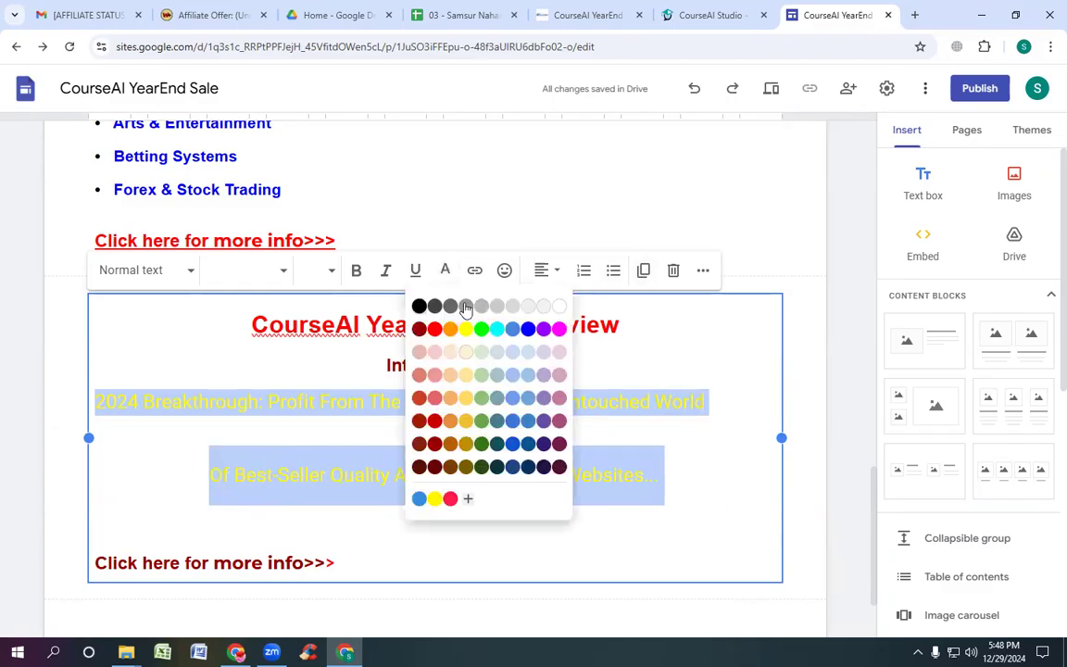
{"action": "left_click", "coordinate": [527, 329]}
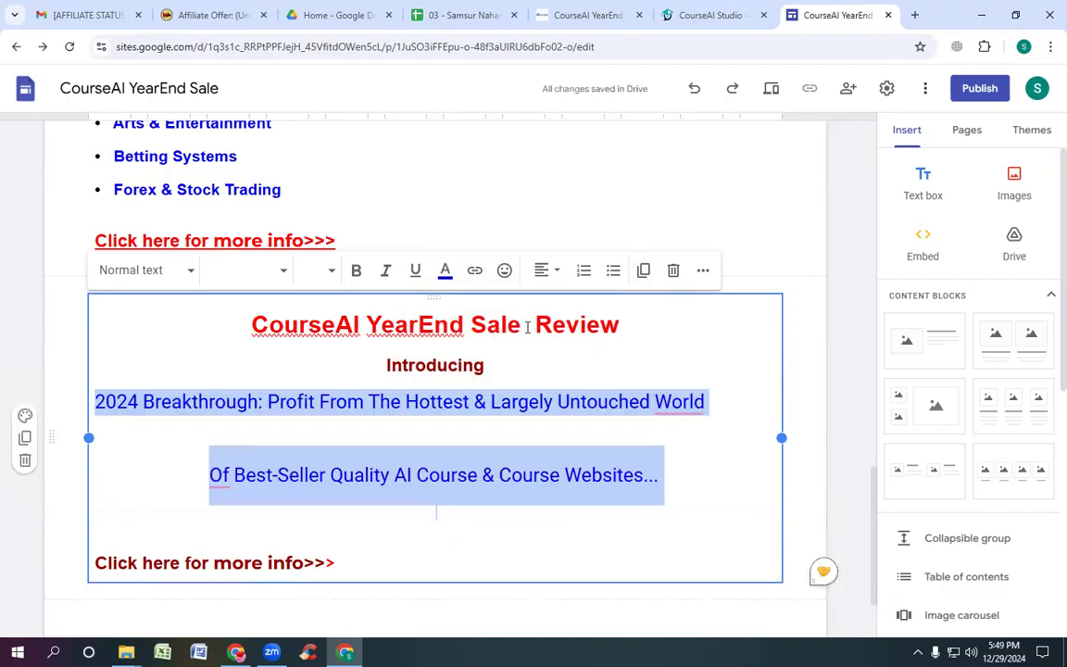
{"action": "left_click", "coordinate": [357, 270]}
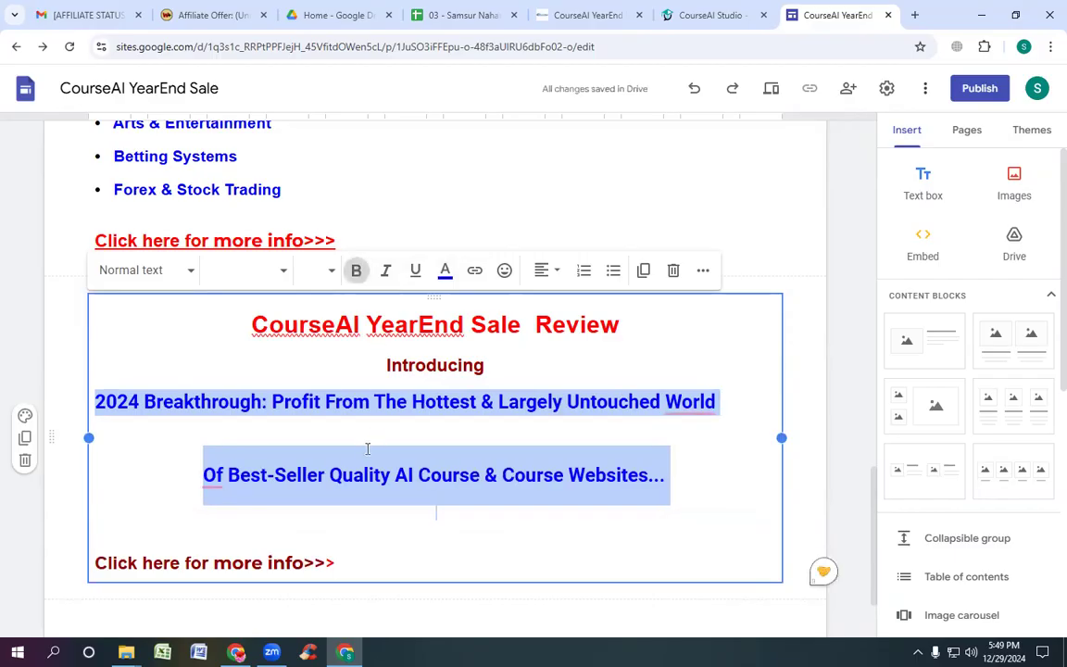
Step: Remove the gap above "Of Best-Seller Quality AI Course" so it starts on the line directly below "2024 Breakthrough"
{"action": "left_click", "coordinate": [198, 480]}
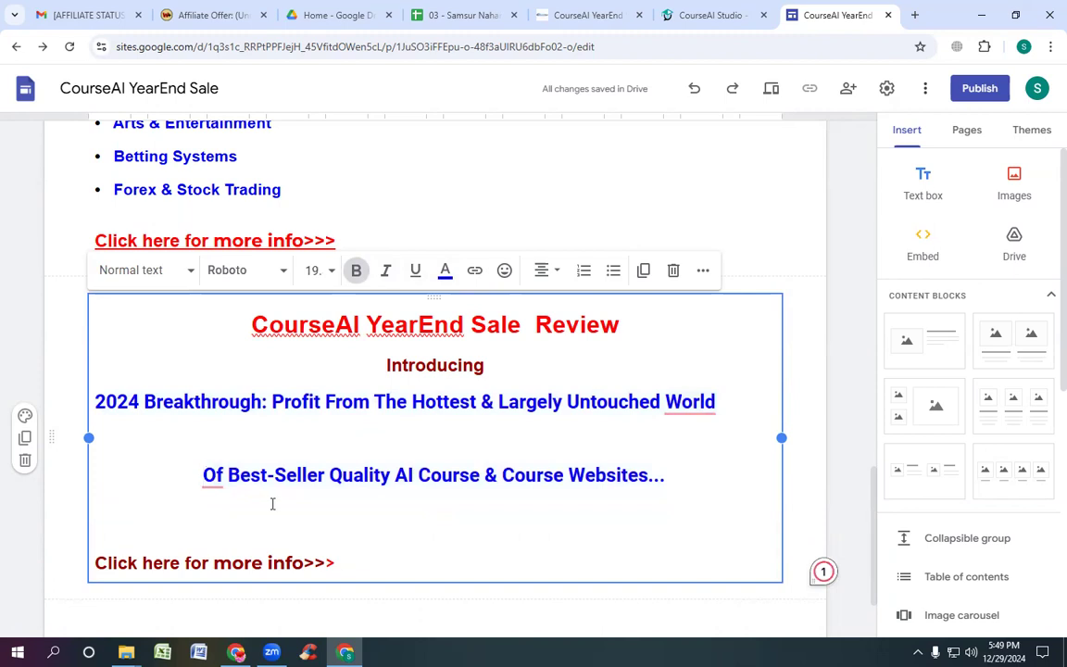
{"action": "key", "text": "ctrl+shift+l"}
{"action": "key", "text": "BackSpace"}
{"action": "key", "text": "BackSpace"}
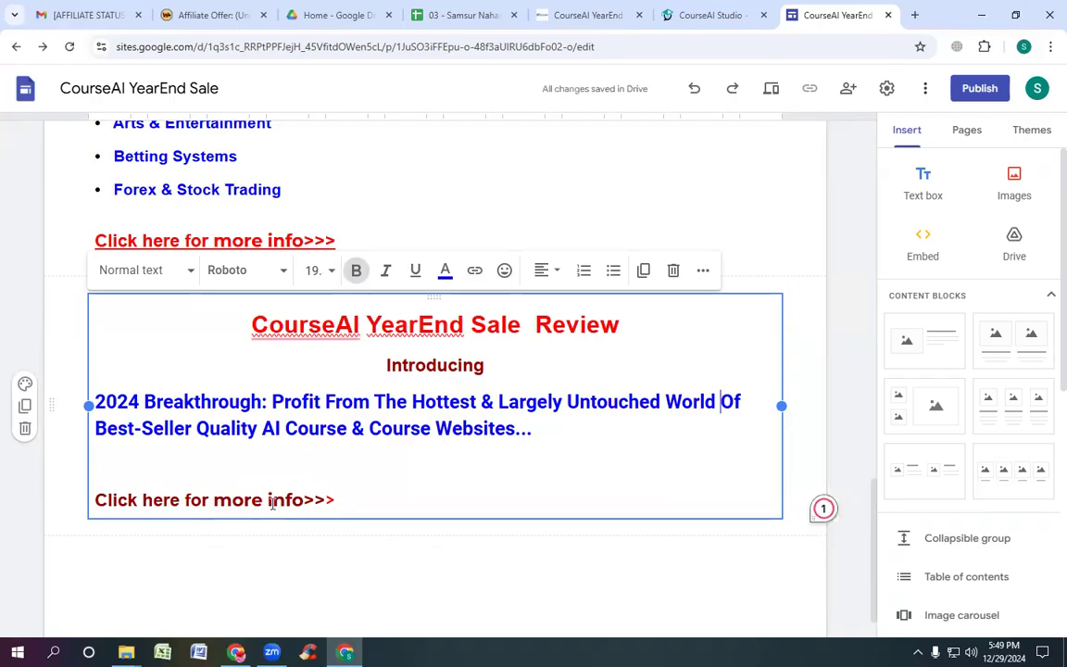
{"action": "key", "text": "shift+Return"}
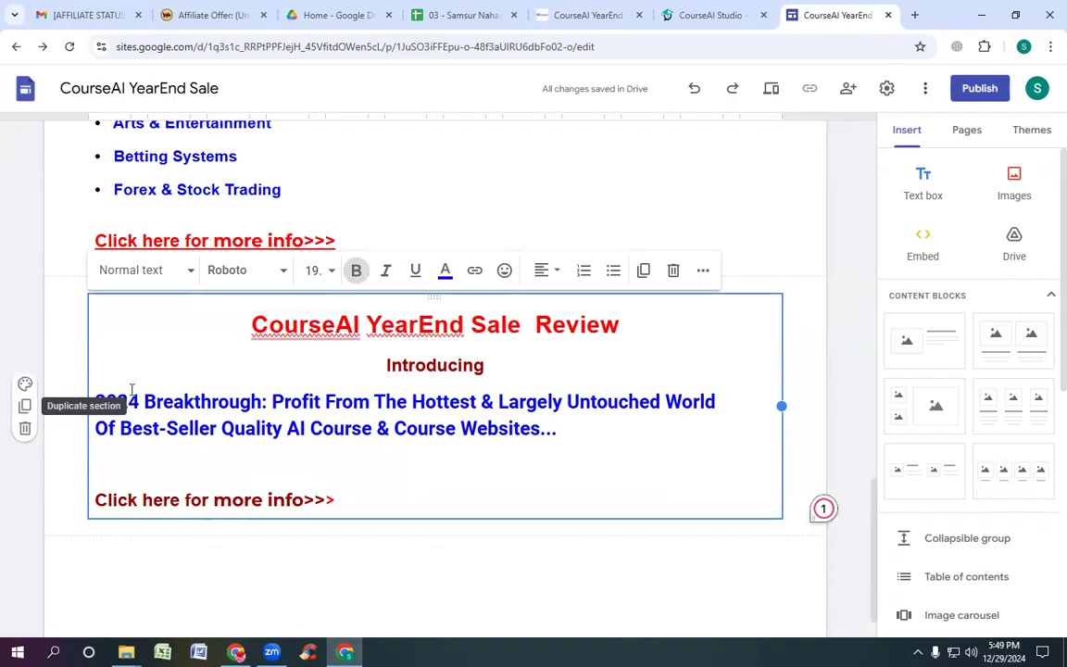
Step: Center-align the two-line "2024 Breakthrough" text under "Introducing"
{"action": "left_click_drag", "start_coordinate": [97, 396], "coordinate": [100, 445]}
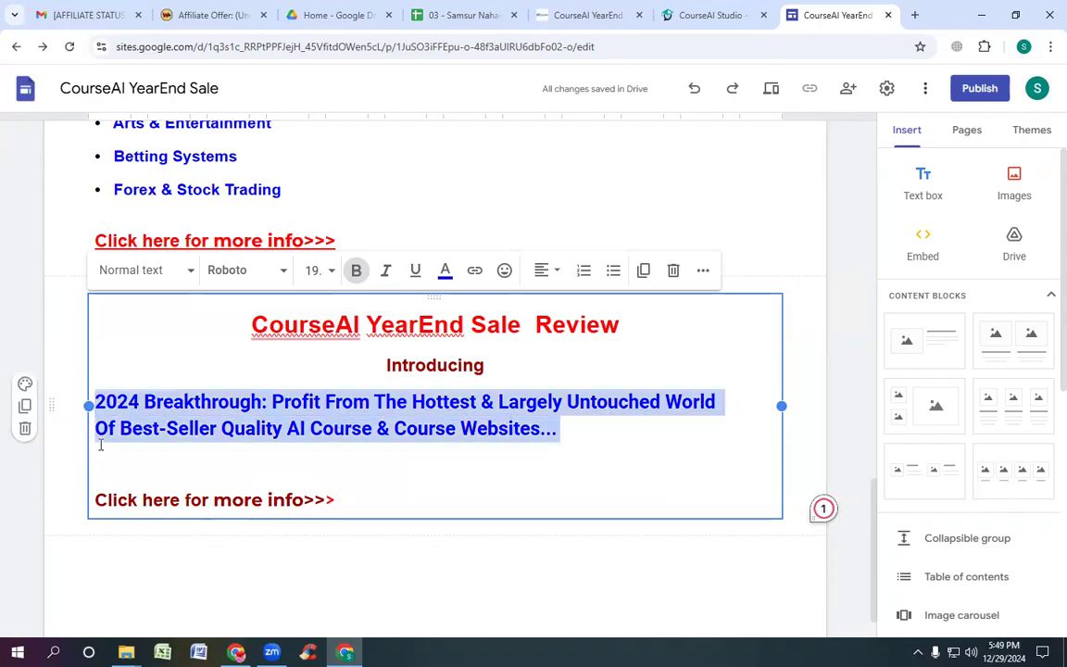
{"action": "left_click", "coordinate": [544, 270]}
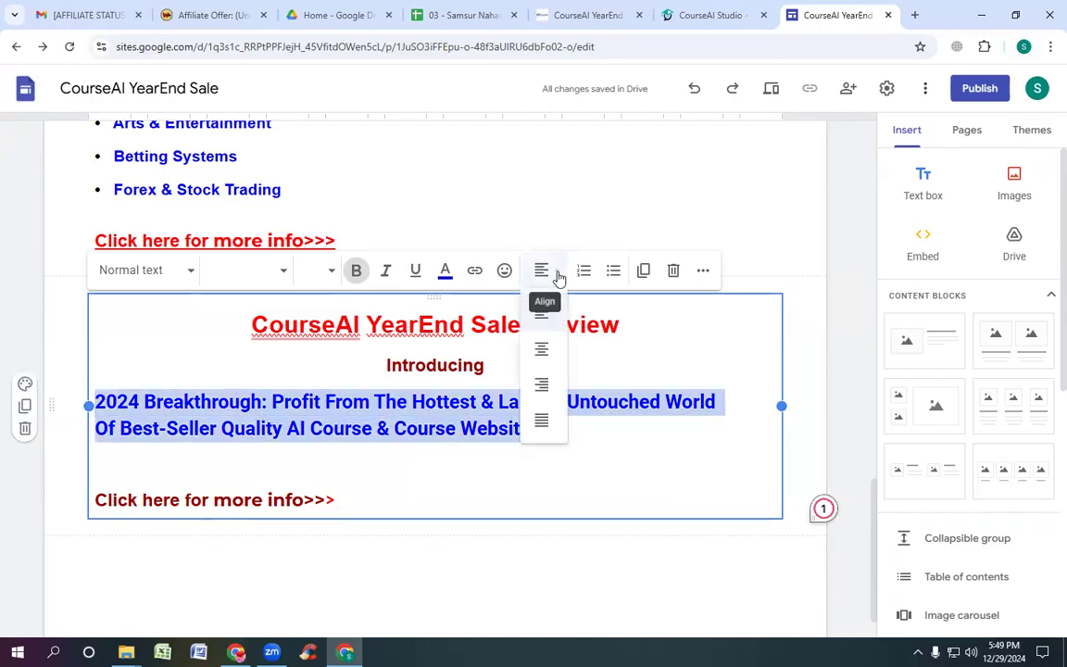
{"action": "left_click", "coordinate": [550, 356]}
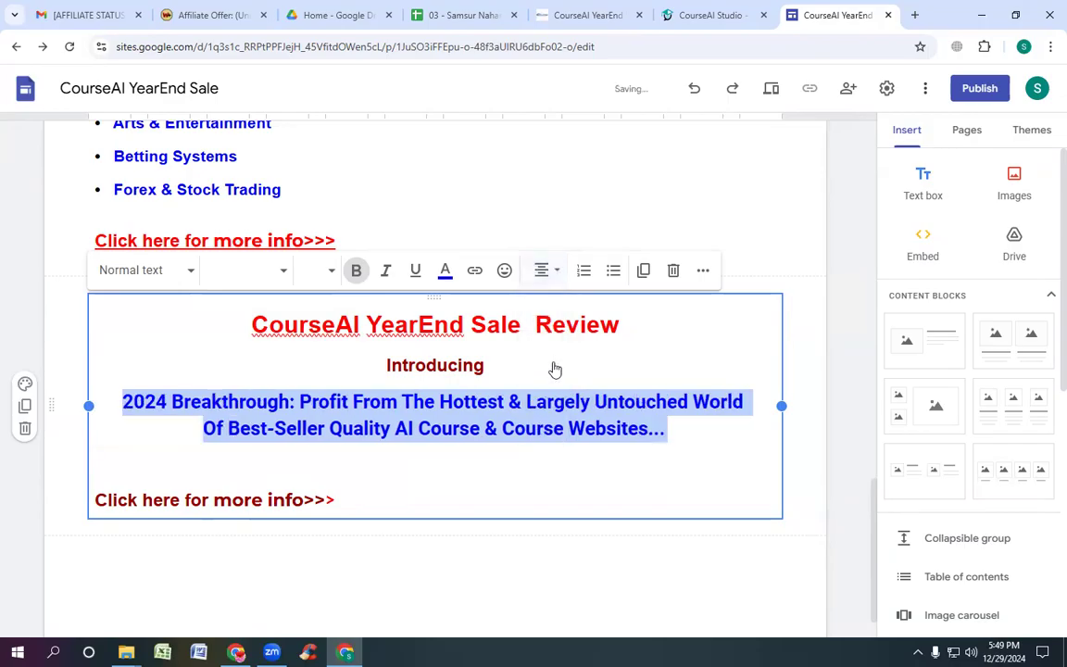
Step: Copy the four-line "First-To-Market Brand New AI App" headline from the CourseAI Studio page and paste it below the blue "2024 Breakthrough" text
{"action": "left_click", "coordinate": [567, 449]}
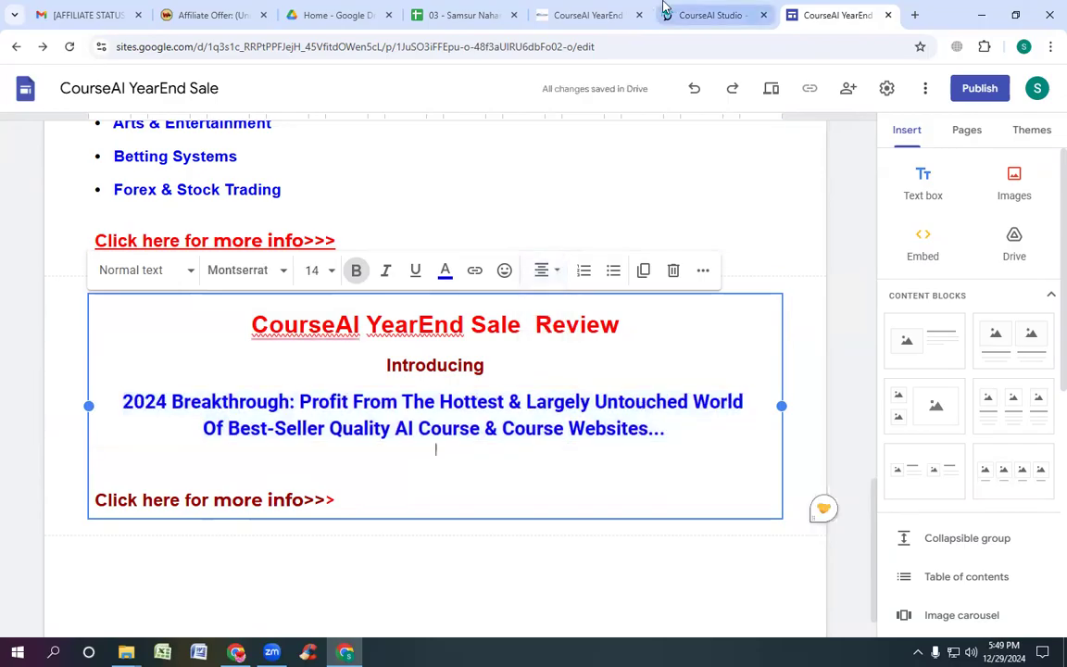
{"action": "left_click", "coordinate": [693, 15]}
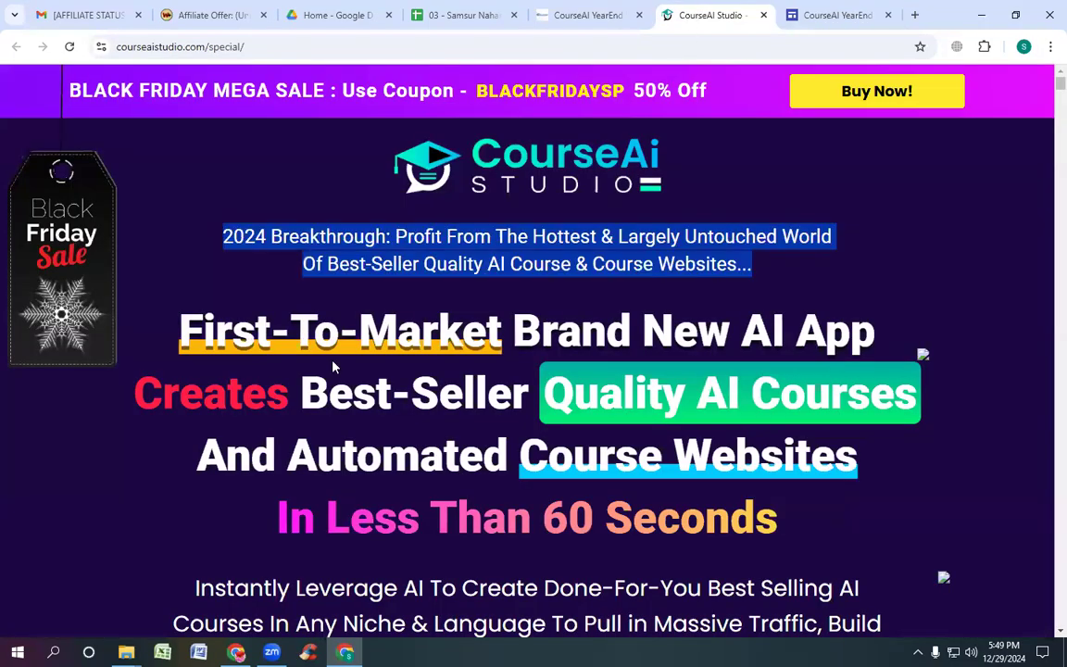
{"action": "scroll", "coordinate": [334, 368], "scroll_direction": "down", "scroll_amount": 2}
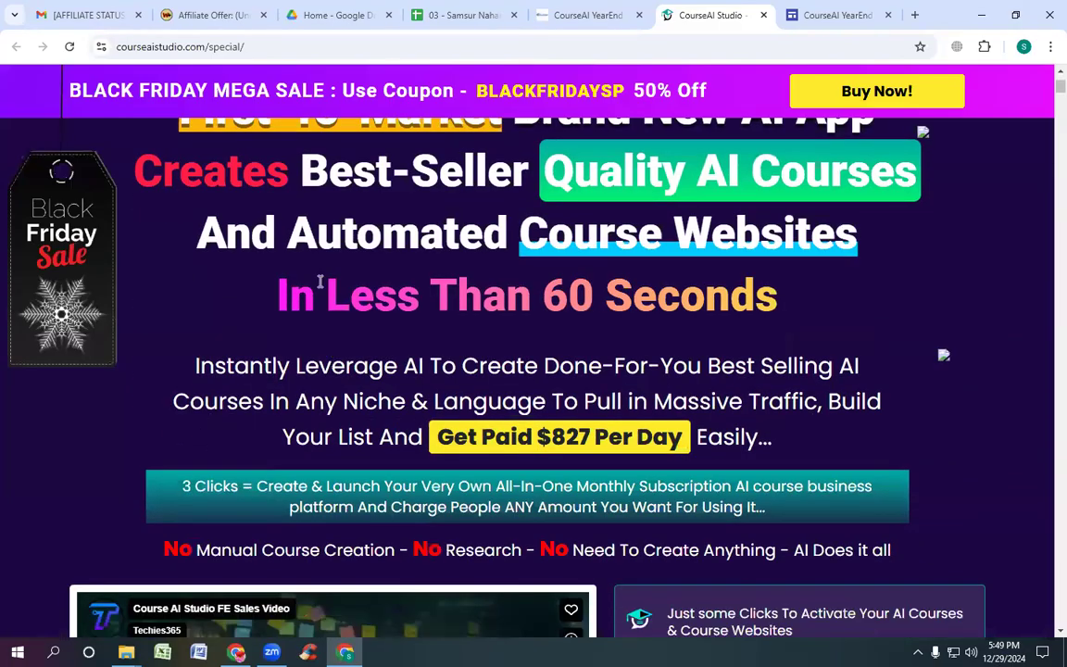
{"action": "scroll", "coordinate": [319, 283], "scroll_direction": "up", "scroll_amount": 2}
{"action": "left_click_drag", "start_coordinate": [174, 251], "coordinate": [770, 442]}
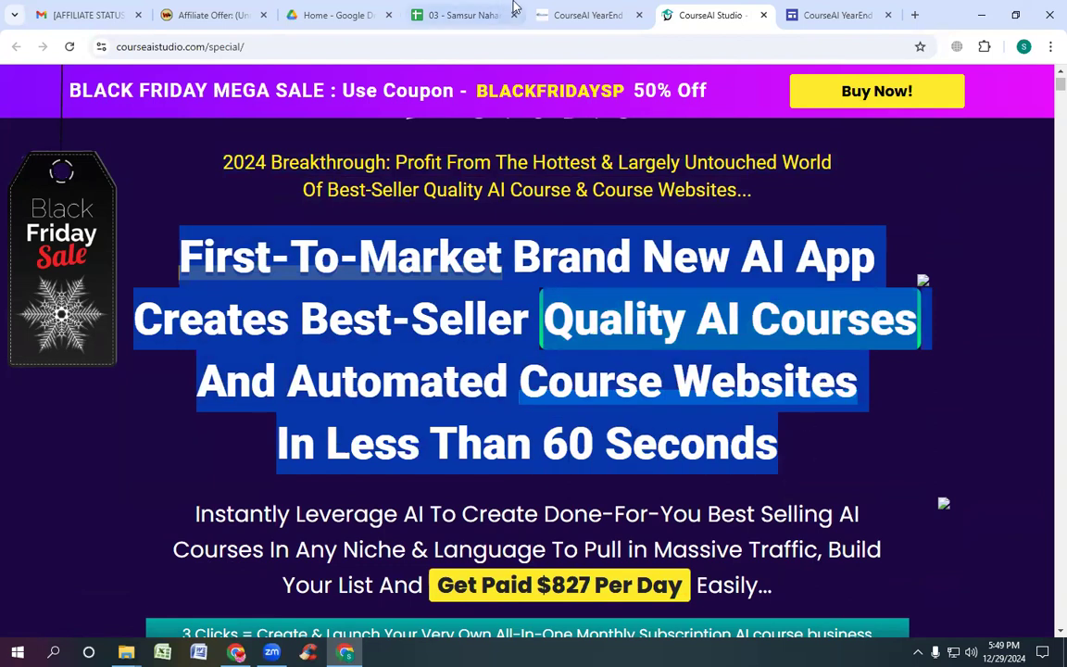
{"action": "left_click", "coordinate": [815, 11]}
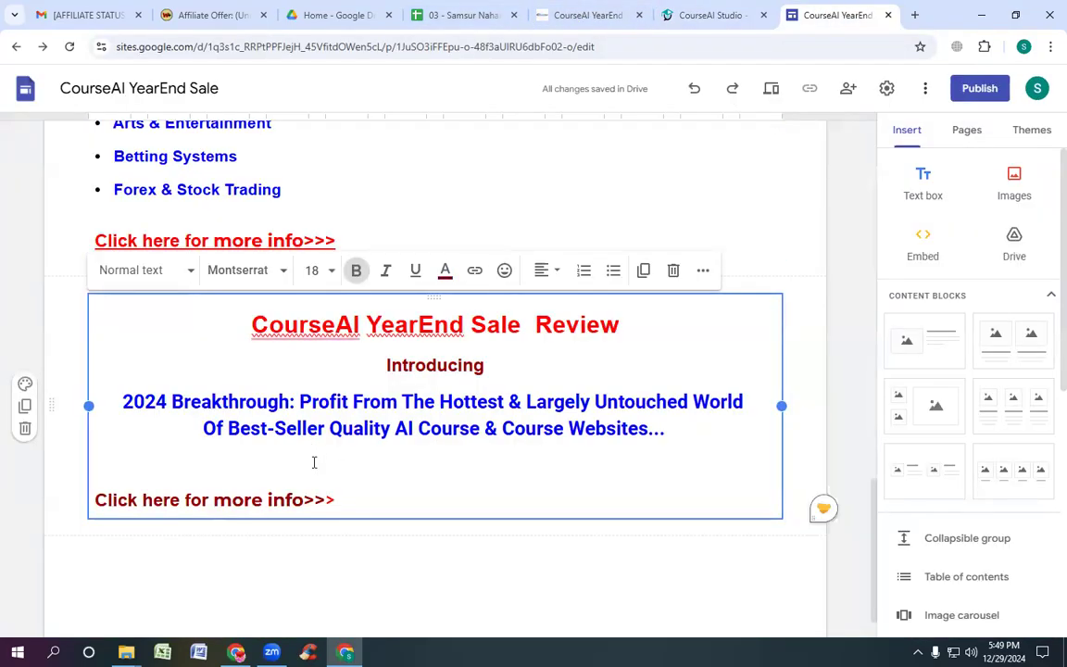
{"action": "type", "text": "Creates"}
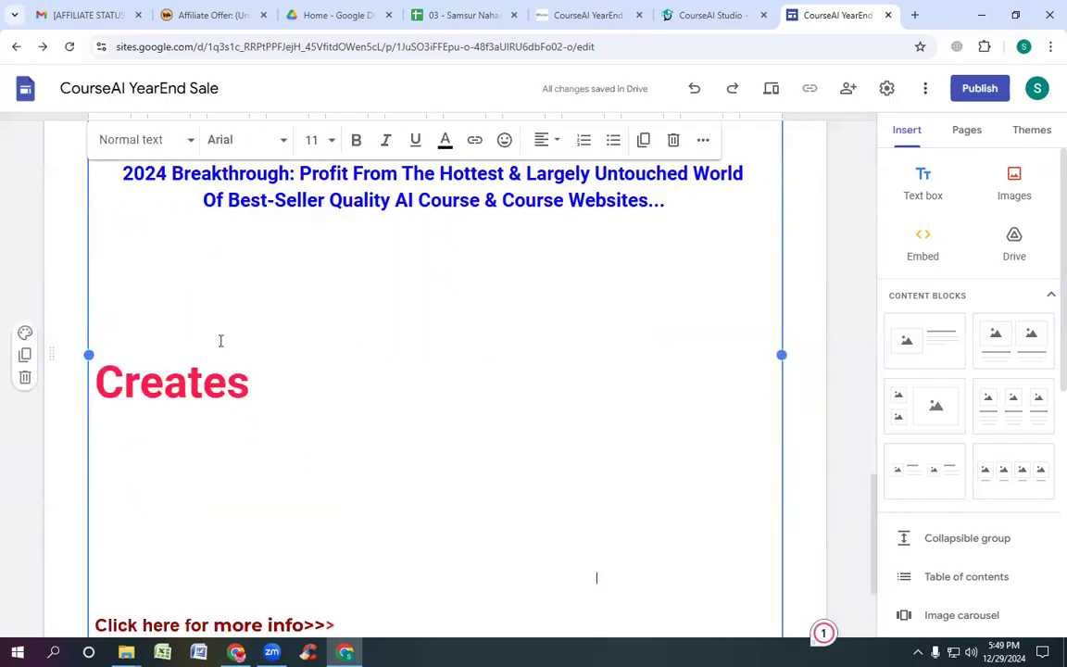
Step: Set the font size of the pasted headline, from "irst-To-Market" through "In Less Than 60 Seconds", to 24
{"action": "scroll", "coordinate": [219, 341], "scroll_direction": "down", "scroll_amount": 2}
{"action": "scroll", "coordinate": [220, 341], "scroll_direction": "up", "scroll_amount": 3}
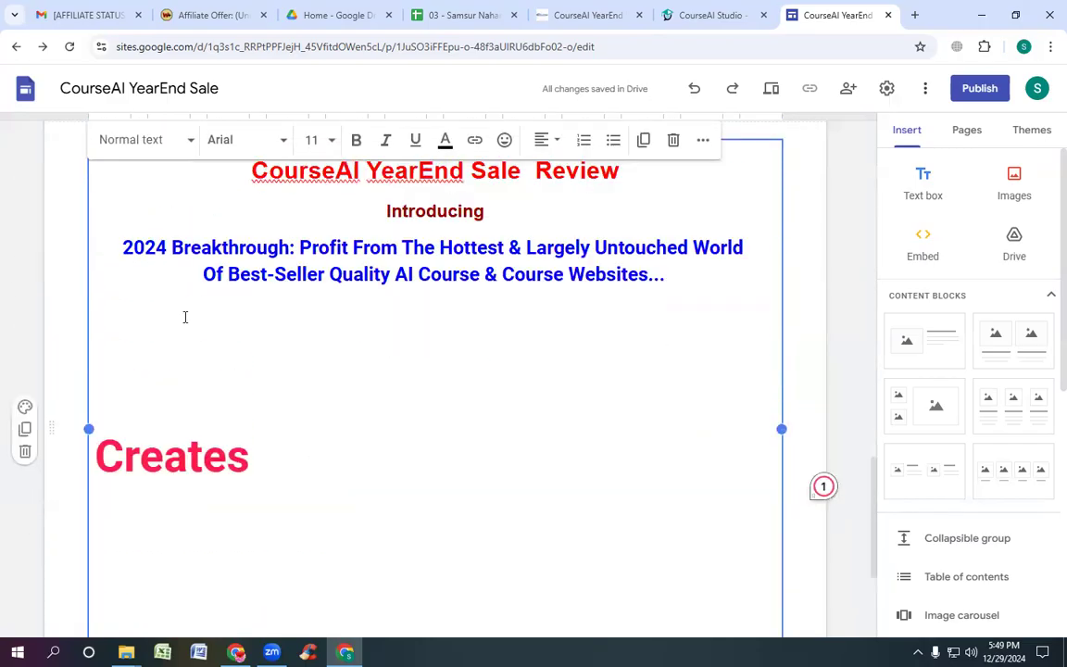
{"action": "left_click_drag", "start_coordinate": [117, 302], "coordinate": [271, 507]}
{"action": "left_click_drag", "start_coordinate": [396, 523], "coordinate": [738, 615]}
{"action": "scroll", "coordinate": [721, 433], "scroll_direction": "down", "scroll_amount": 4}
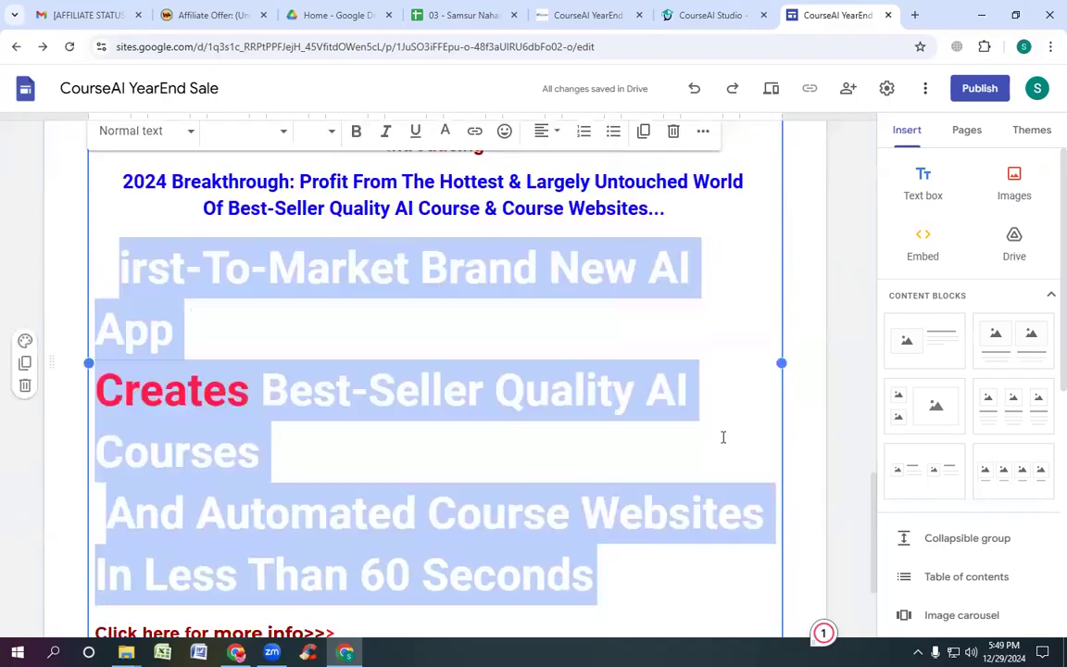
{"action": "scroll", "coordinate": [725, 398], "scroll_direction": "up", "scroll_amount": 5}
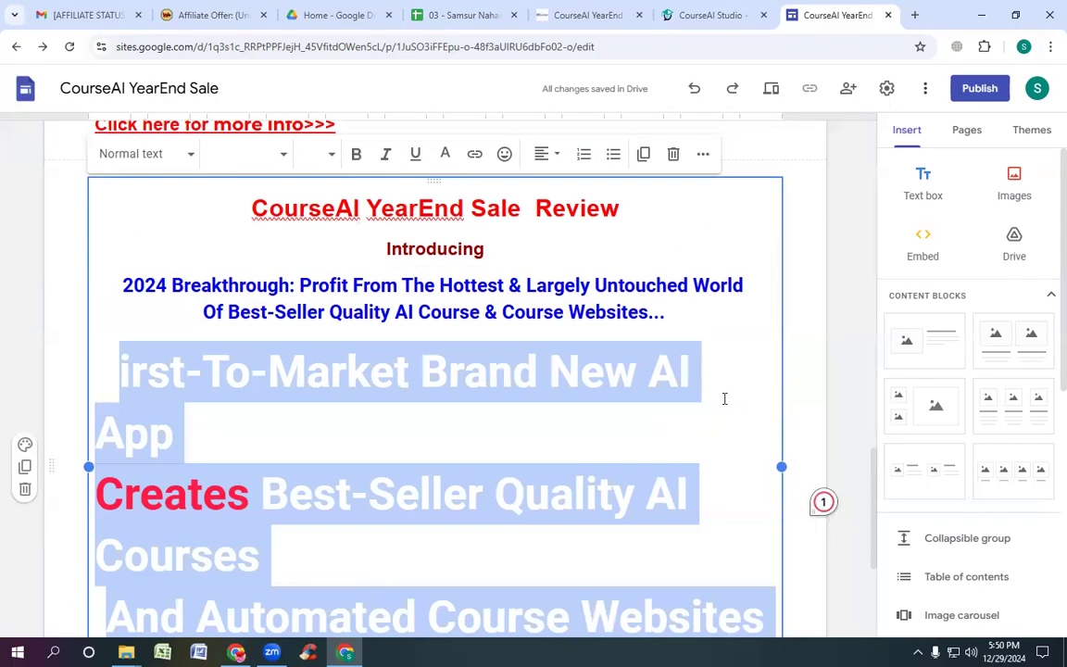
{"action": "scroll", "coordinate": [724, 398], "scroll_direction": "down", "scroll_amount": 3}
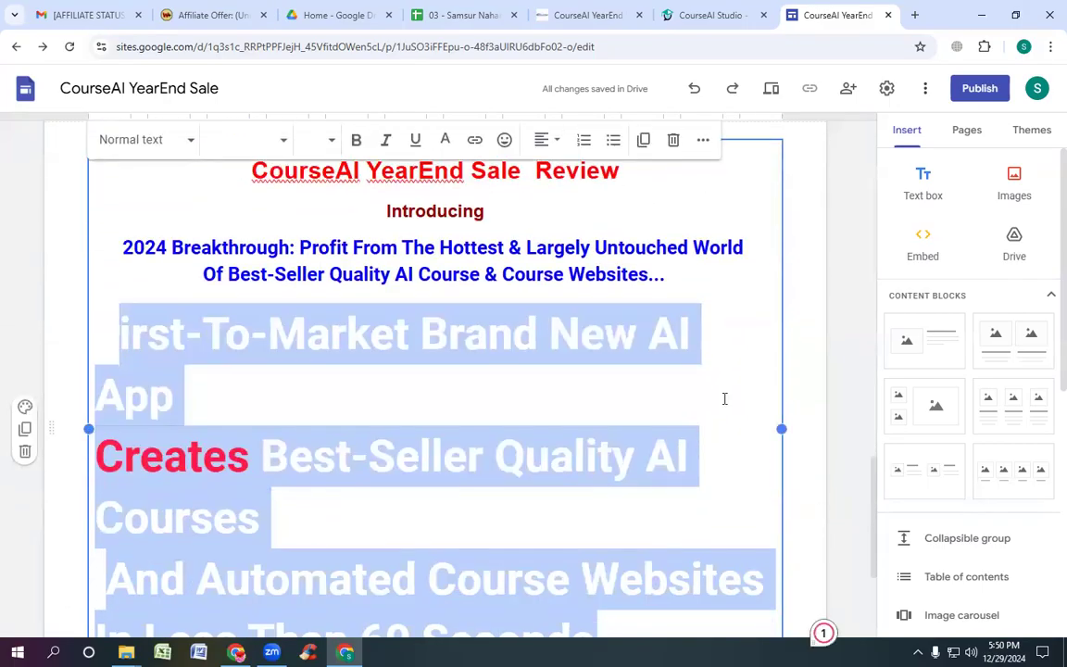
{"action": "left_click", "coordinate": [331, 140]}
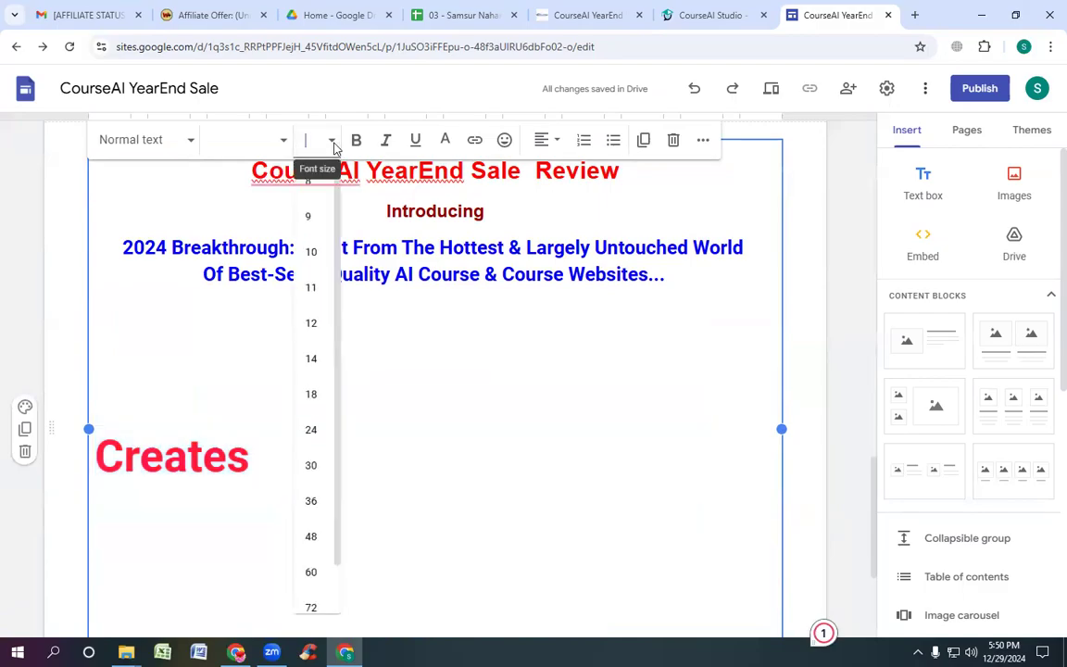
{"action": "left_click", "coordinate": [311, 431]}
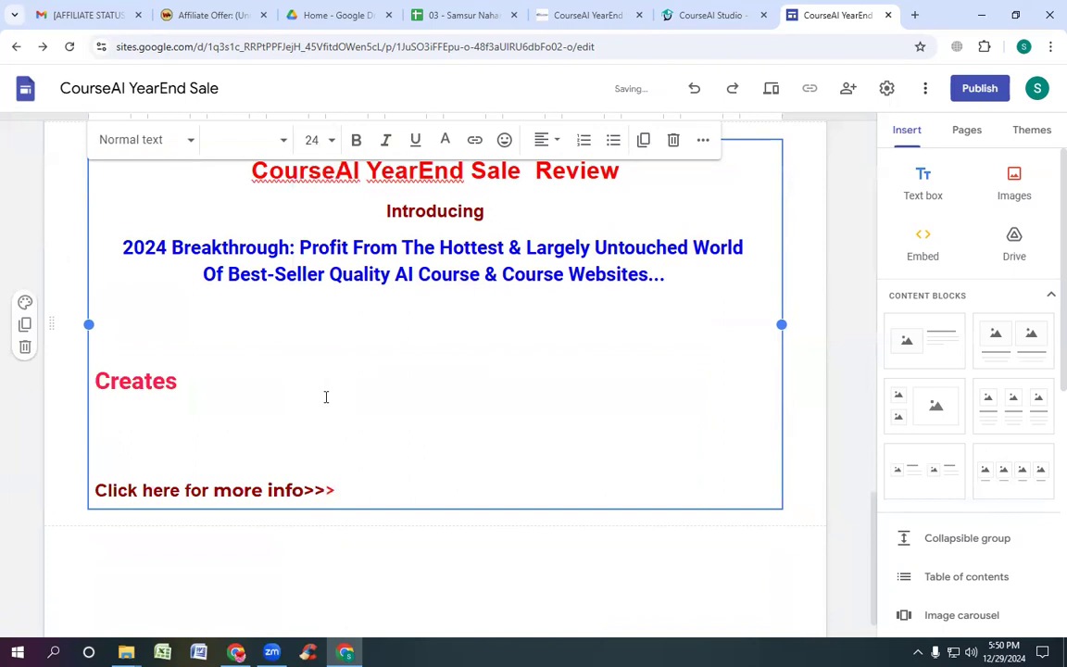
Step: Color the selected headline text from "irst-To-Market" through "In Less Than 60 Seconds" dark green
{"action": "left_click", "coordinate": [444, 140]}
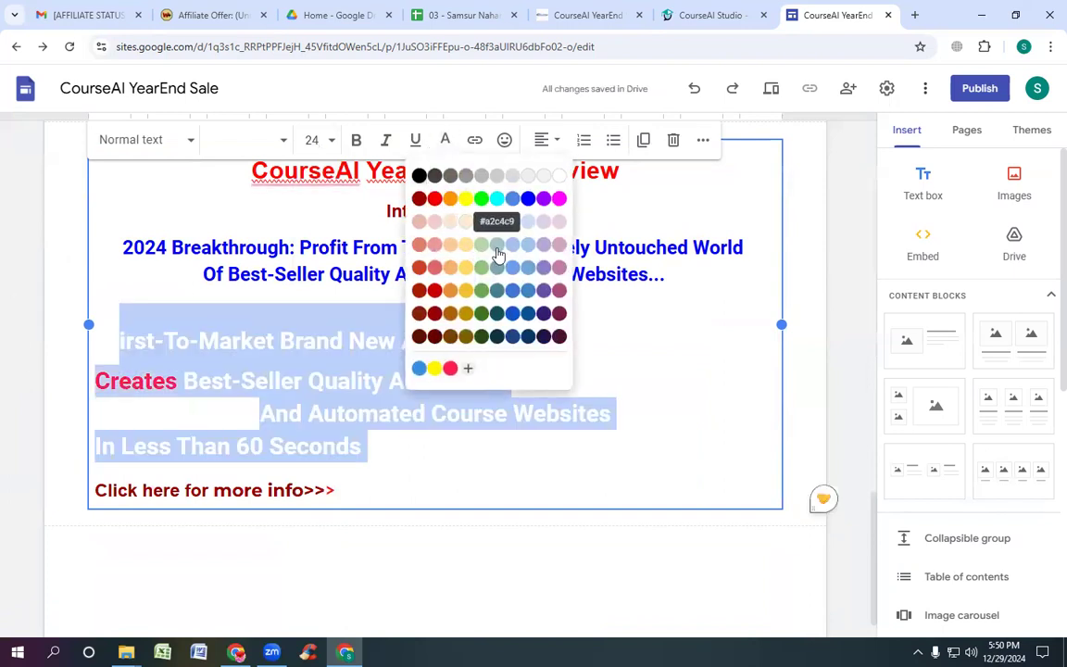
{"action": "left_click", "coordinate": [481, 314]}
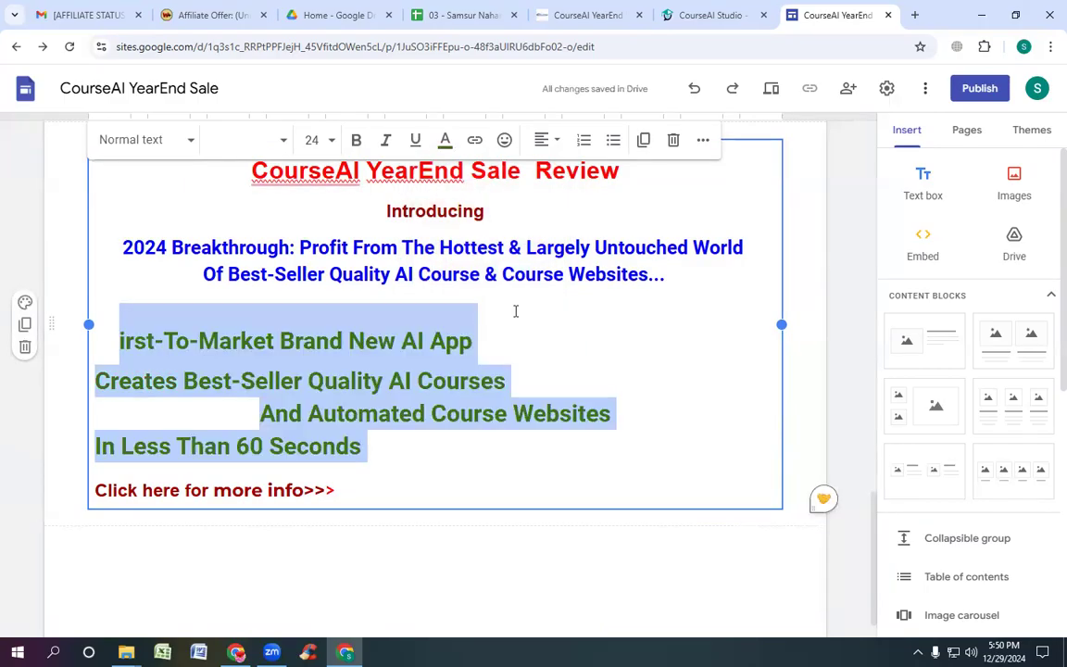
{"action": "left_click", "coordinate": [498, 251]}
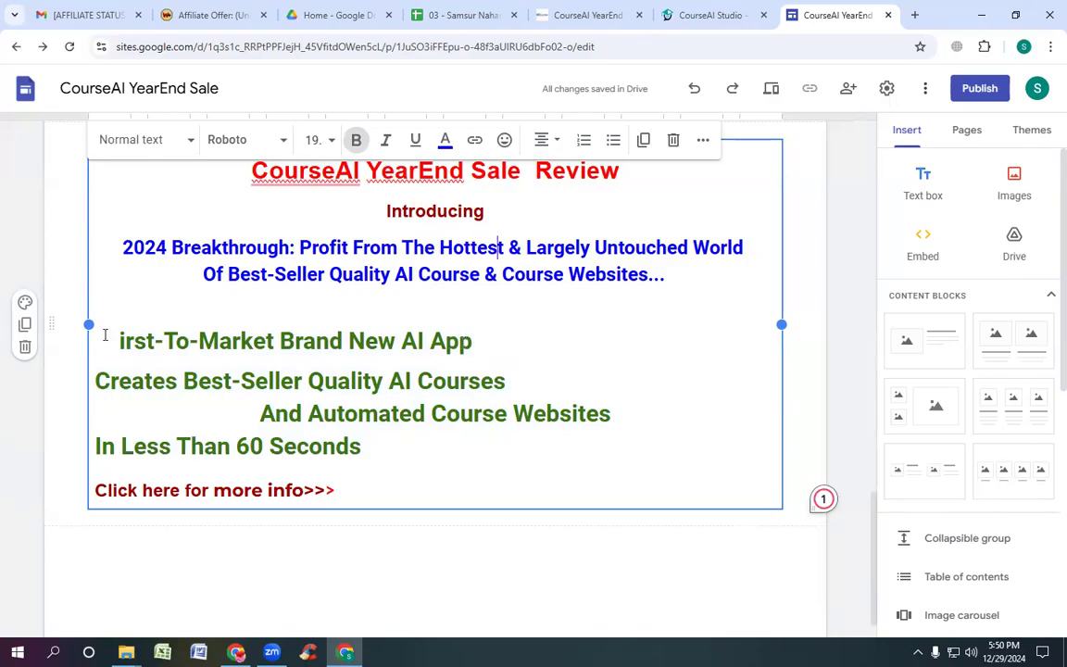
Step: Give the headline's initial "F" the same size 24 and dark green color as the rest by reformatting the whole headline
{"action": "left_click_drag", "start_coordinate": [100, 380], "coordinate": [350, 463]}
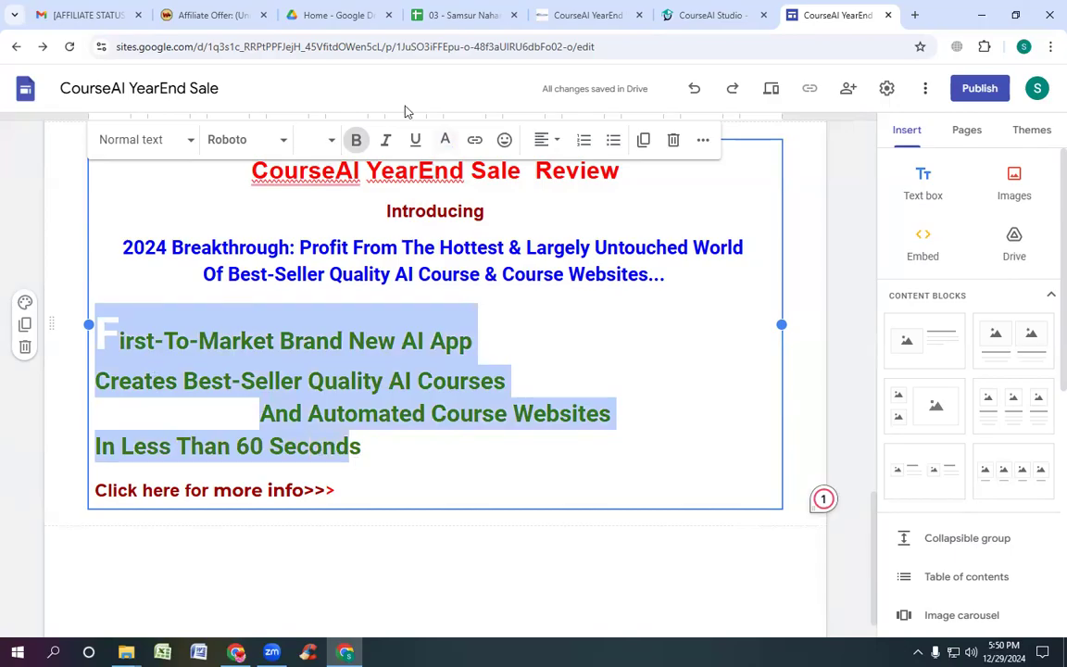
{"action": "left_click", "coordinate": [313, 139]}
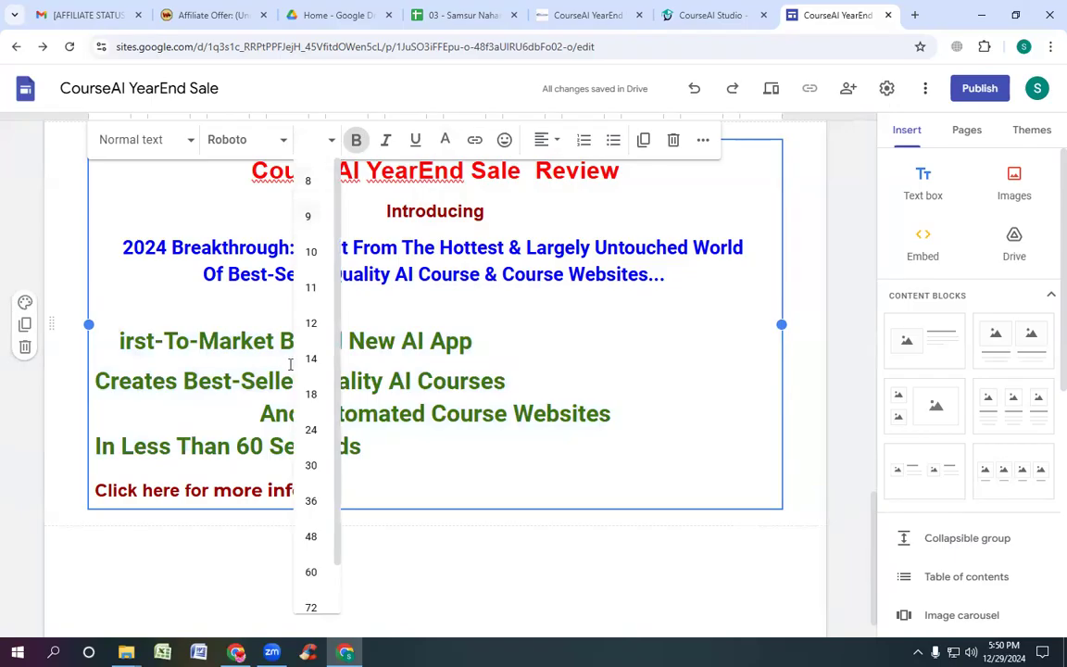
{"action": "left_click", "coordinate": [310, 432]}
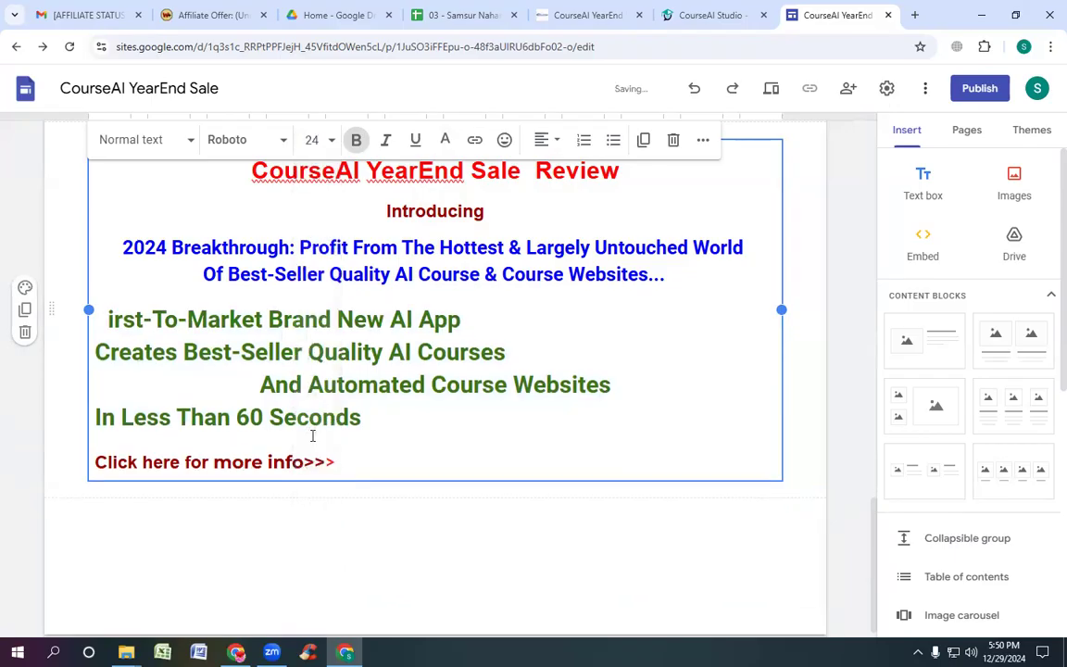
{"action": "left_click", "coordinate": [446, 139]}
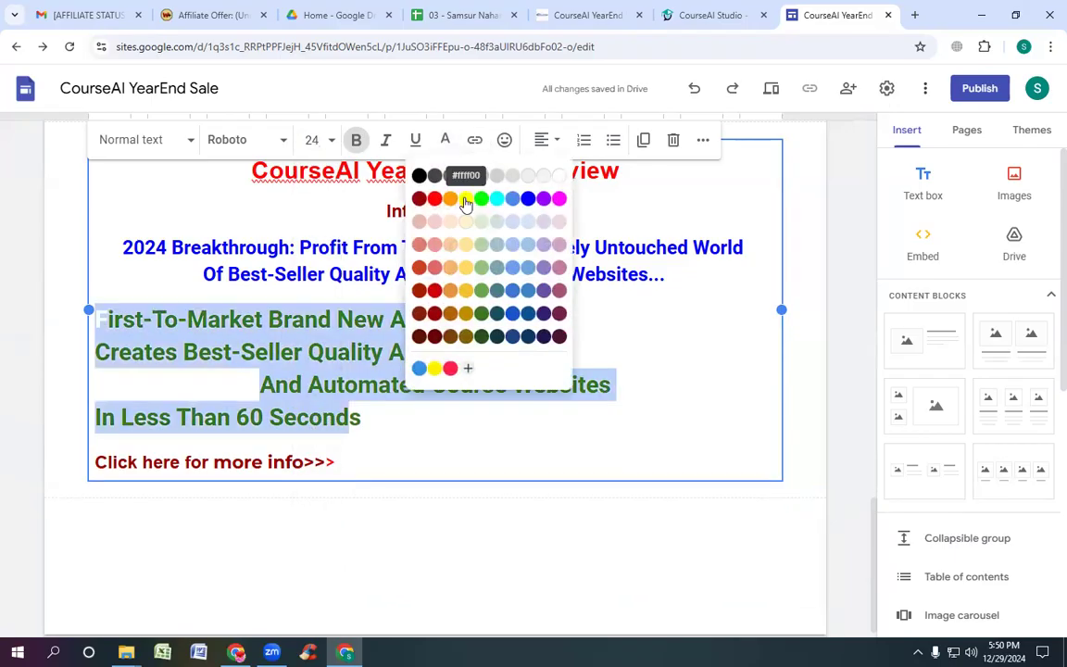
{"action": "left_click", "coordinate": [481, 314]}
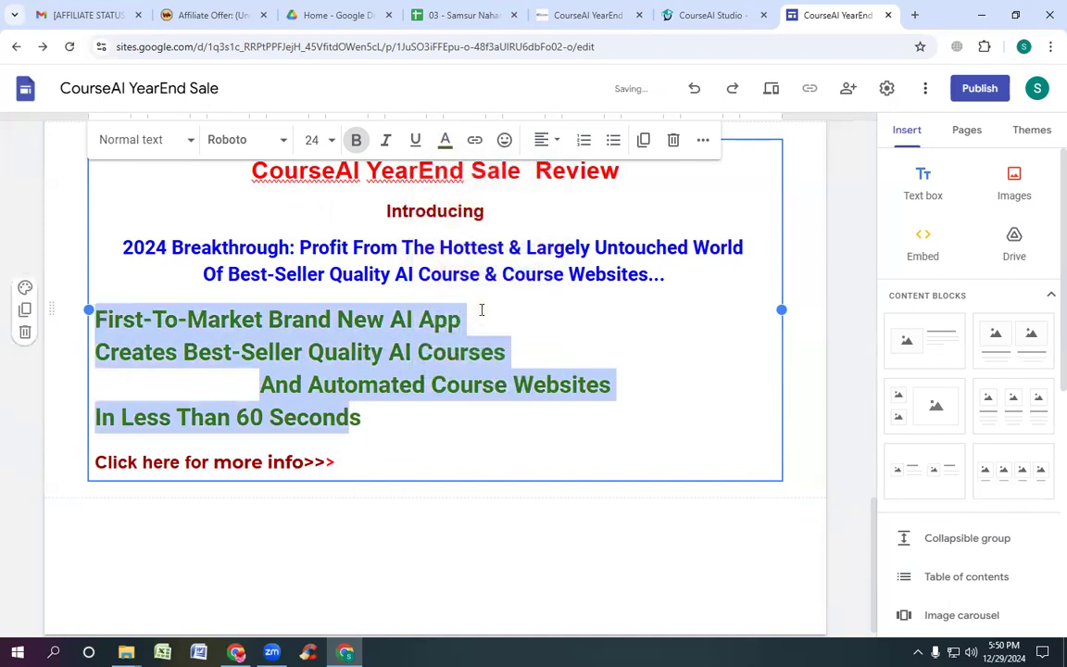
Step: Center-align the four-line green "First-To-Market Brand New AI App" headline
{"action": "left_click", "coordinate": [547, 140]}
{"action": "left_click", "coordinate": [543, 215]}
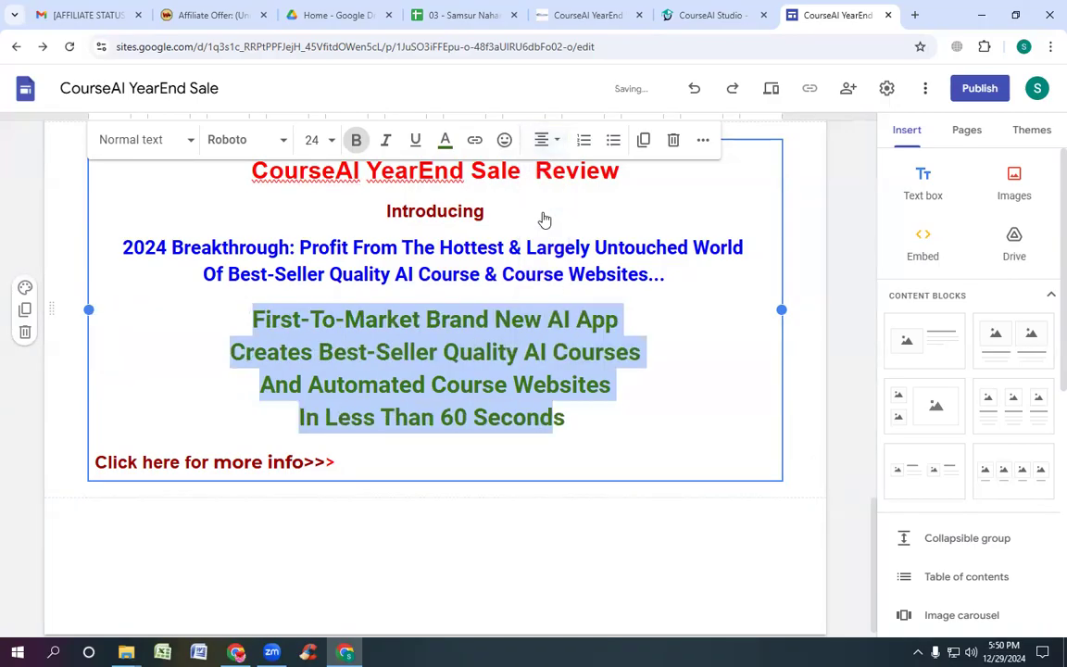
{"action": "left_click", "coordinate": [685, 322]}
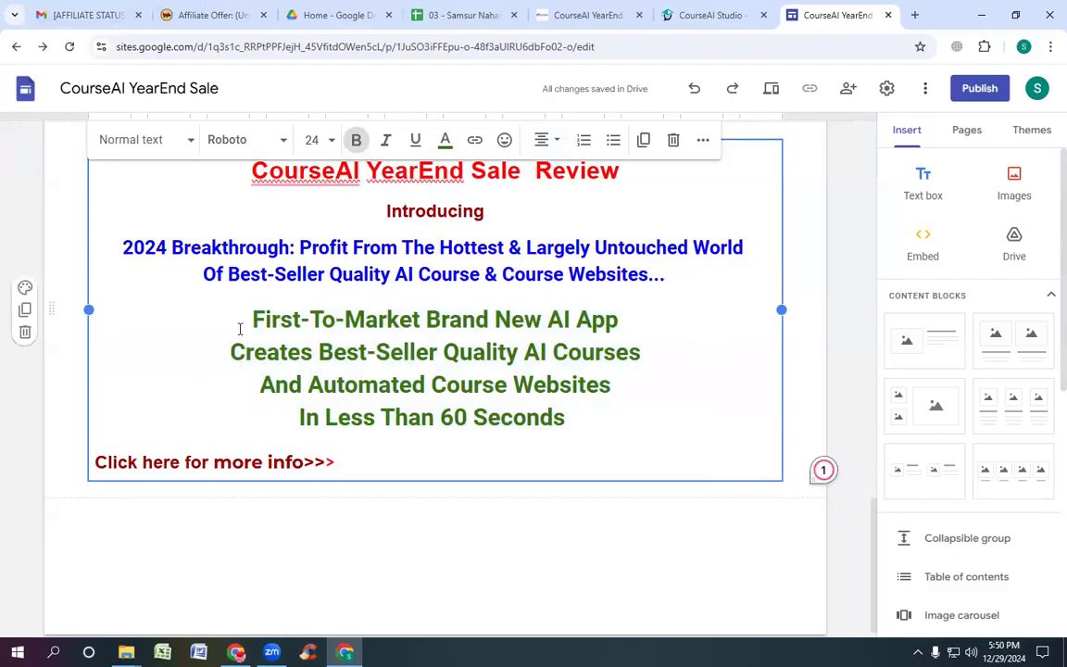
Step: Copy the two "Instantly Leverage AI" lines, ending at "Massive Traffic, Build", from the CourseAI Studio page and paste them under "In Less Than 60 Seconds"
{"action": "left_click", "coordinate": [721, 17]}
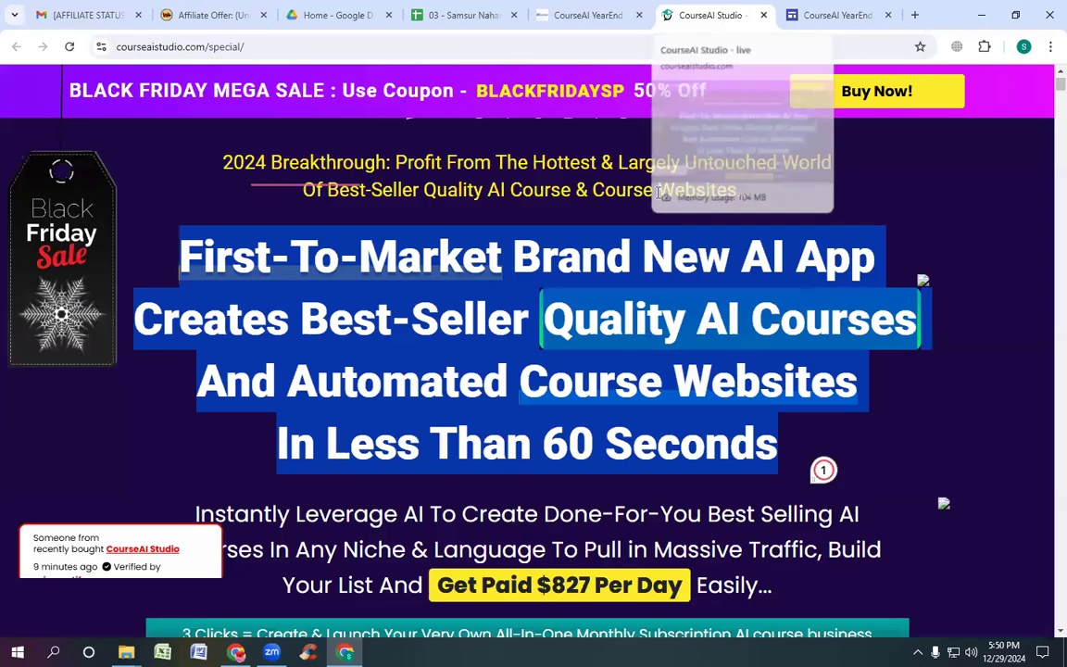
{"action": "scroll", "coordinate": [638, 257], "scroll_direction": "down", "scroll_amount": 3}
{"action": "scroll", "coordinate": [638, 260], "scroll_direction": "up", "scroll_amount": 1}
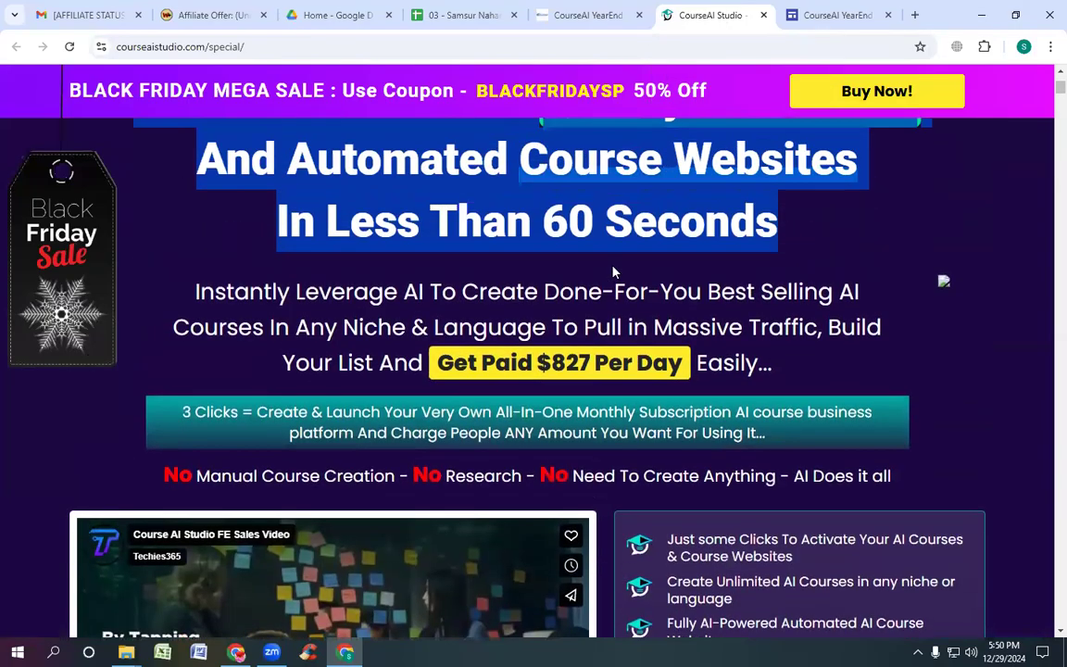
{"action": "left_click", "coordinate": [194, 293]}
{"action": "left_click_drag", "start_coordinate": [194, 294], "coordinate": [894, 341]}
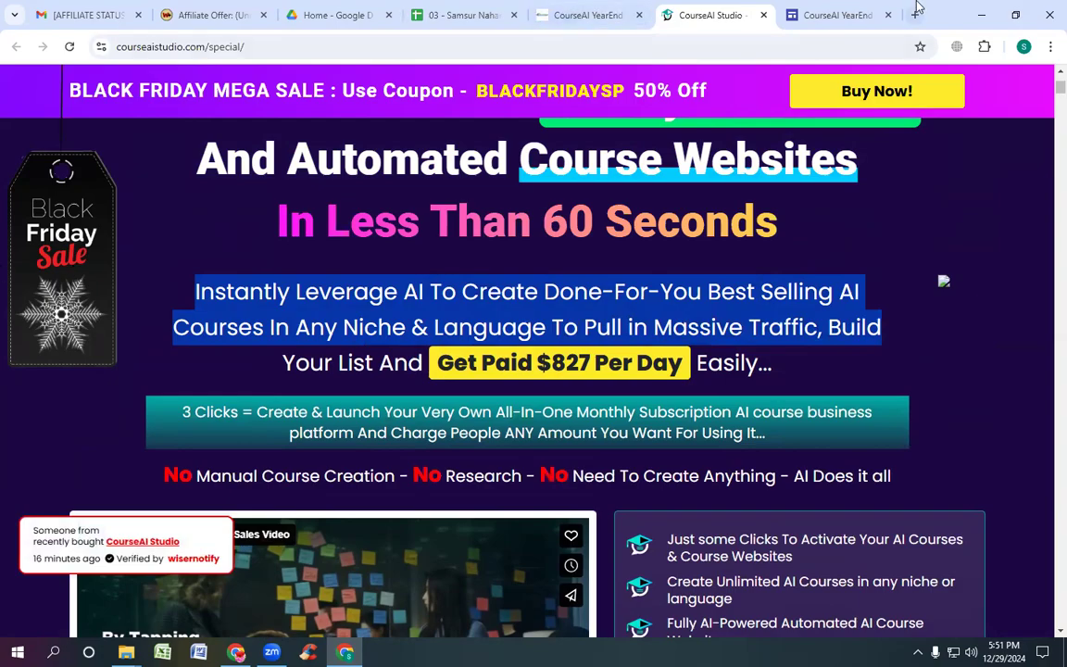
{"action": "left_click", "coordinate": [838, 17]}
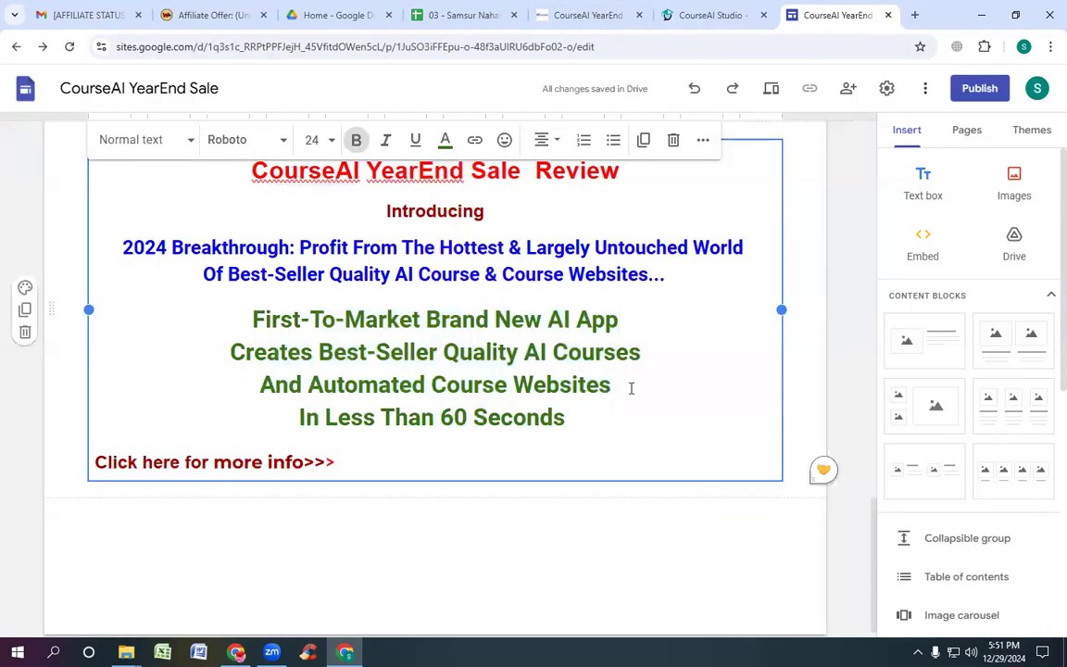
{"action": "left_click", "coordinate": [591, 425]}
{"action": "key", "text": "Return"}
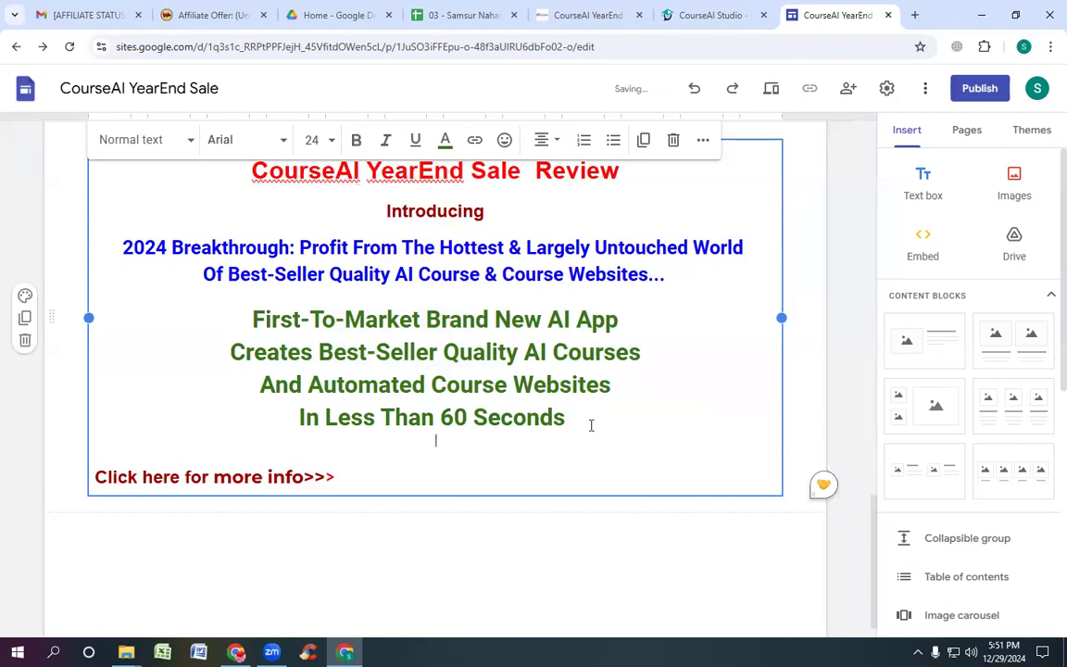
{"action": "key", "text": "Return"}
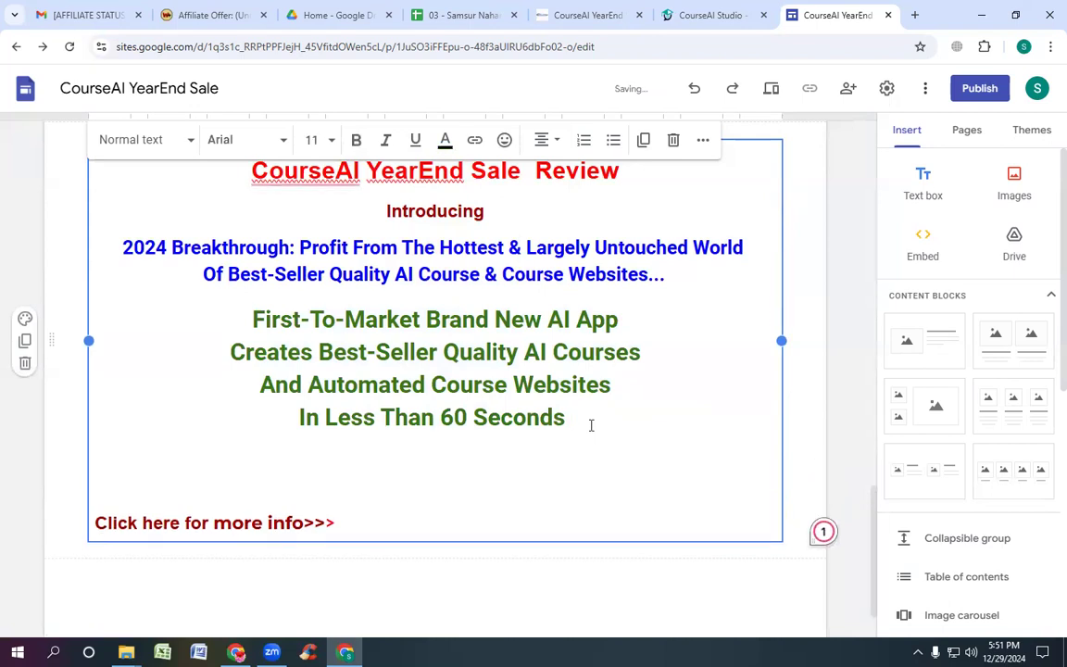
Step: Color "In Less Than 60 Seconds" and the two pasted "Instantly Leverage AI" lines orange
{"action": "left_click_drag", "start_coordinate": [117, 431], "coordinate": [475, 507]}
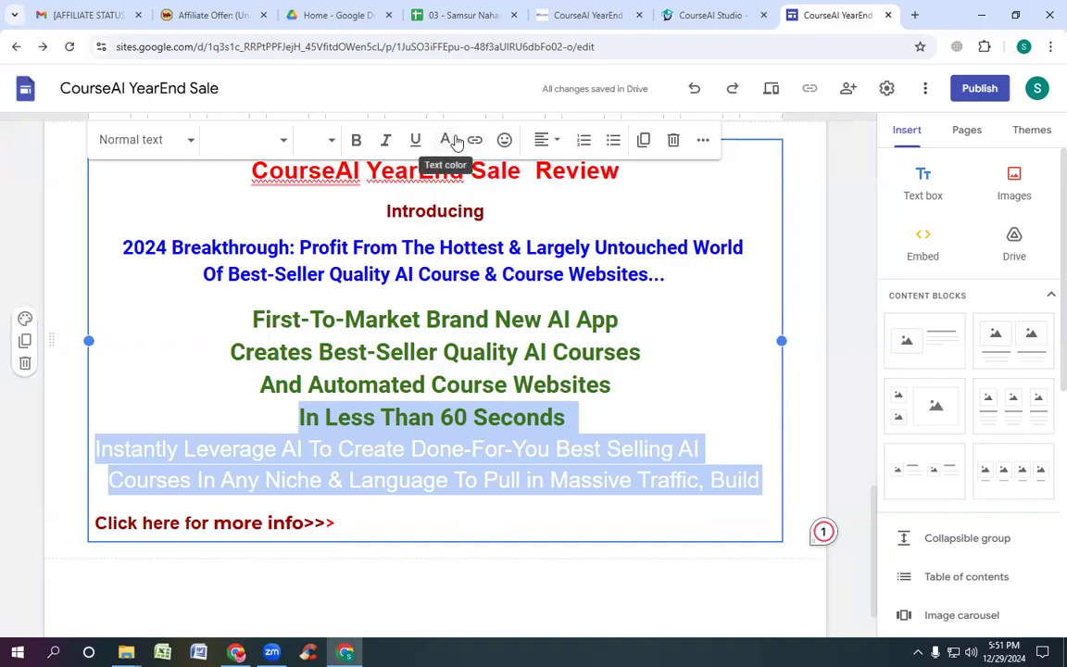
{"action": "left_click", "coordinate": [447, 139]}
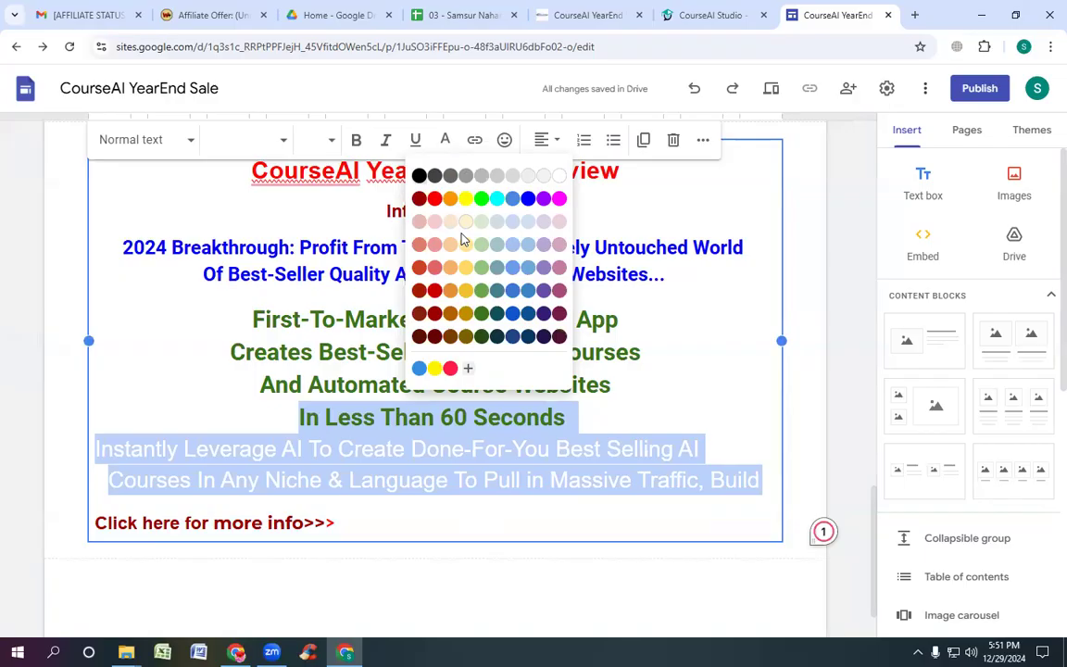
{"action": "left_click", "coordinate": [450, 198]}
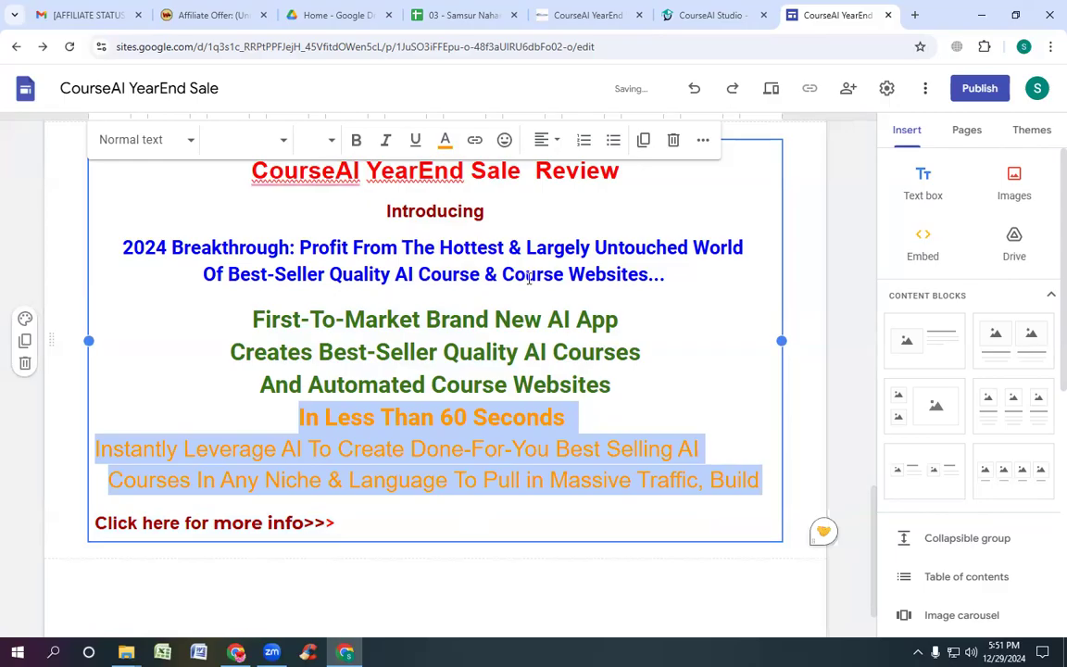
{"action": "left_click", "coordinate": [644, 325]}
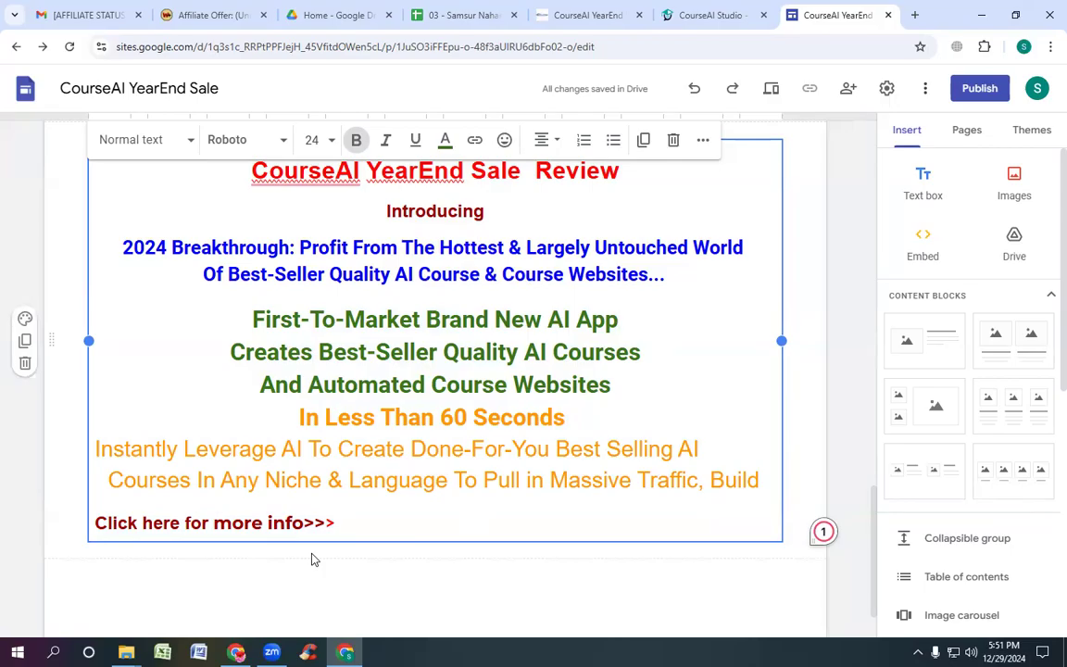
Step: Center-align the orange lines from "In Less Than 60 Seconds" through "Massive Traffic, Build"
{"action": "left_click_drag", "start_coordinate": [232, 412], "coordinate": [710, 504]}
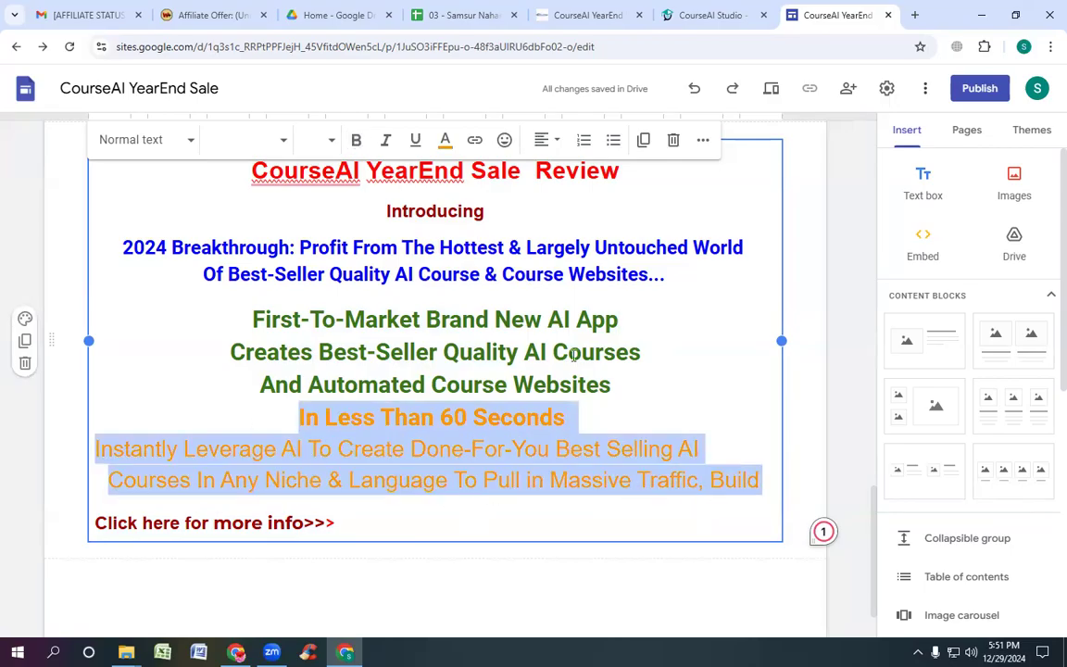
{"action": "left_click", "coordinate": [546, 140]}
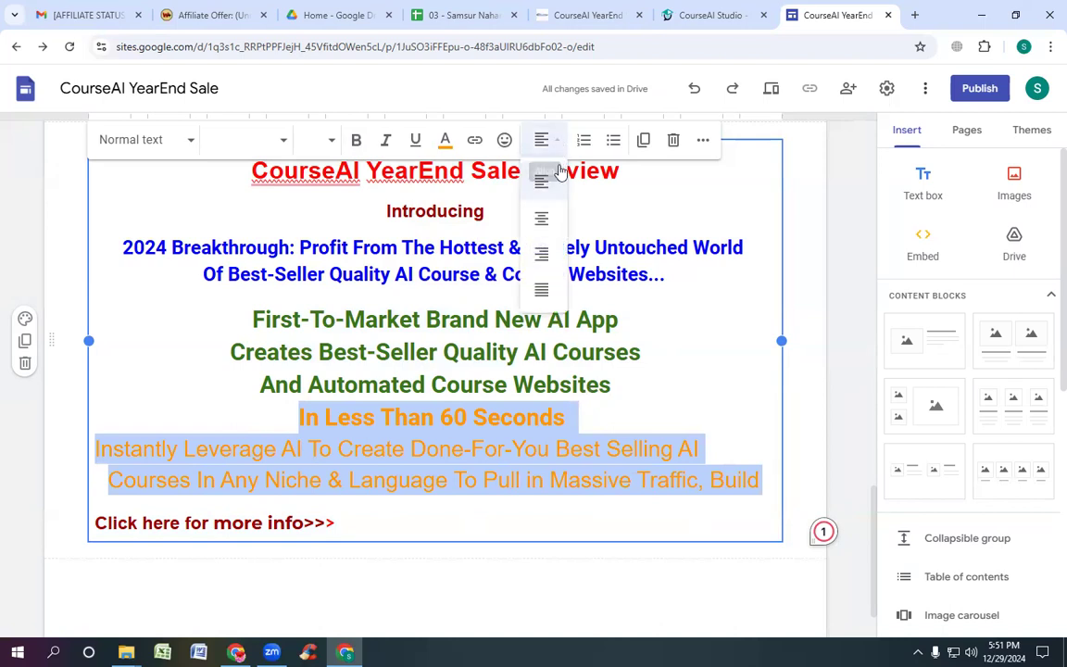
{"action": "left_click", "coordinate": [543, 219]}
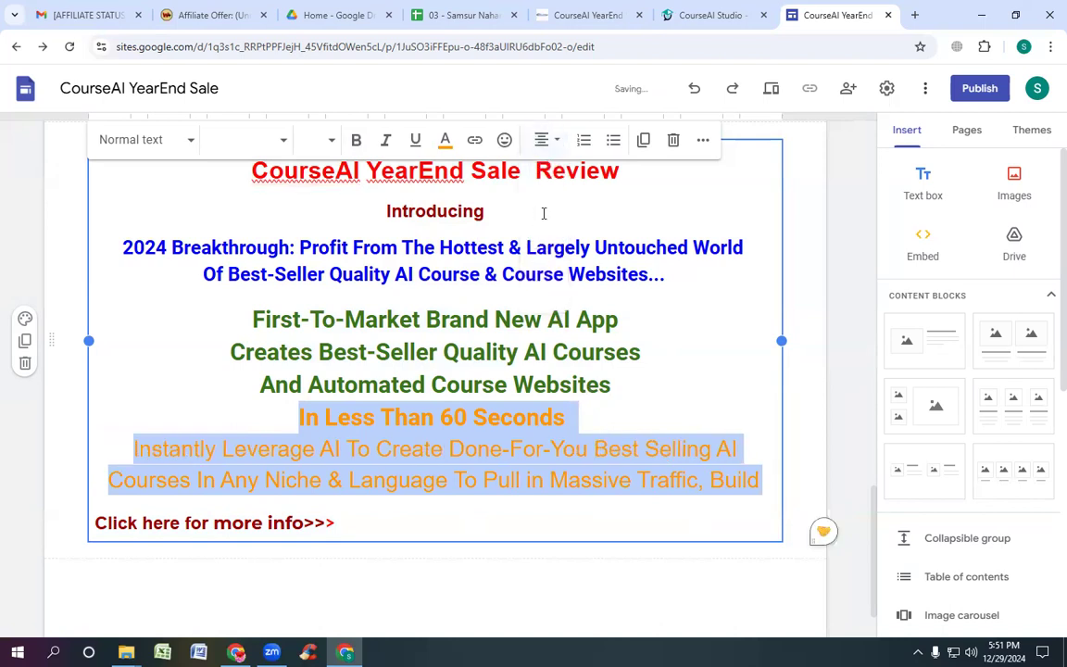
Step: Try dark purple text on the three lines from "In Less Than 60 Seconds" through "Massive Traffic, Build"
{"action": "left_click", "coordinate": [448, 142]}
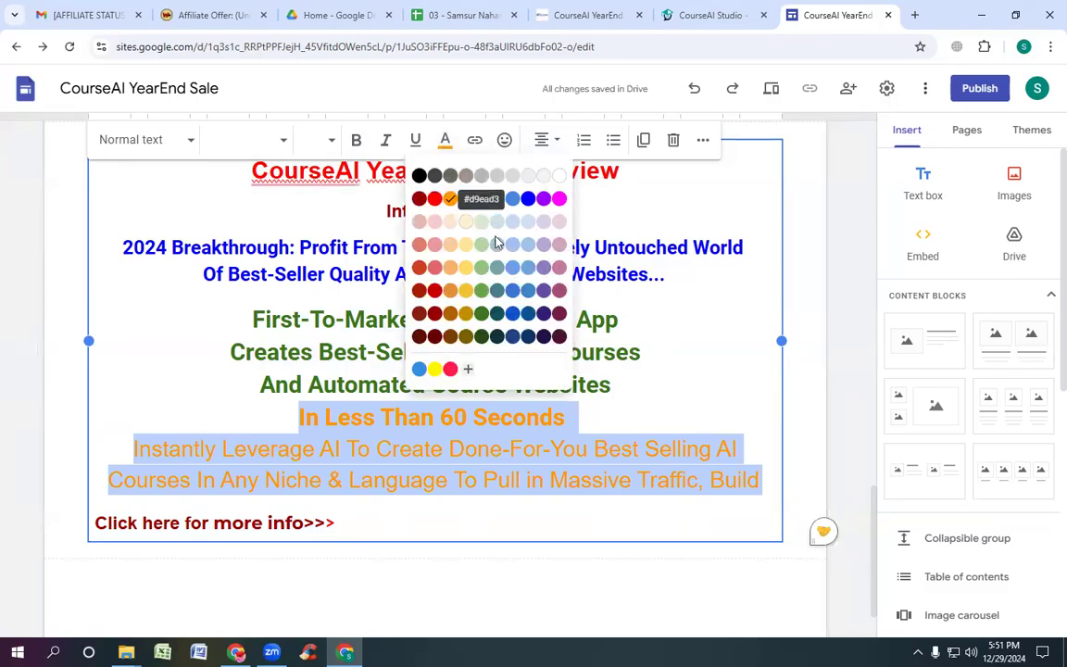
{"action": "left_click", "coordinate": [546, 315]}
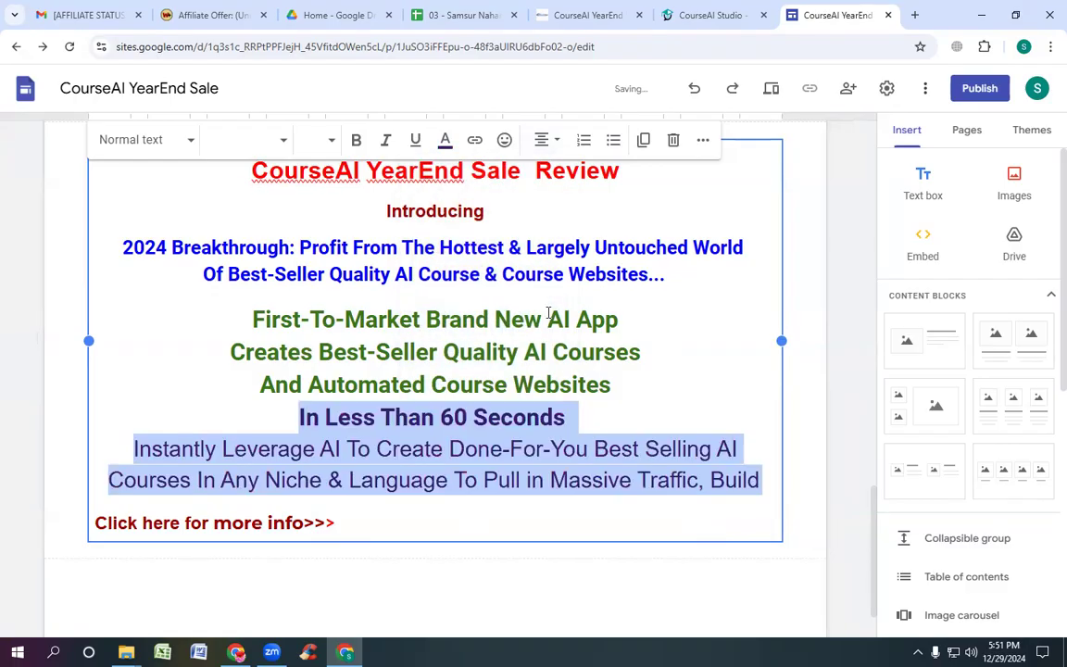
{"action": "left_click", "coordinate": [653, 370]}
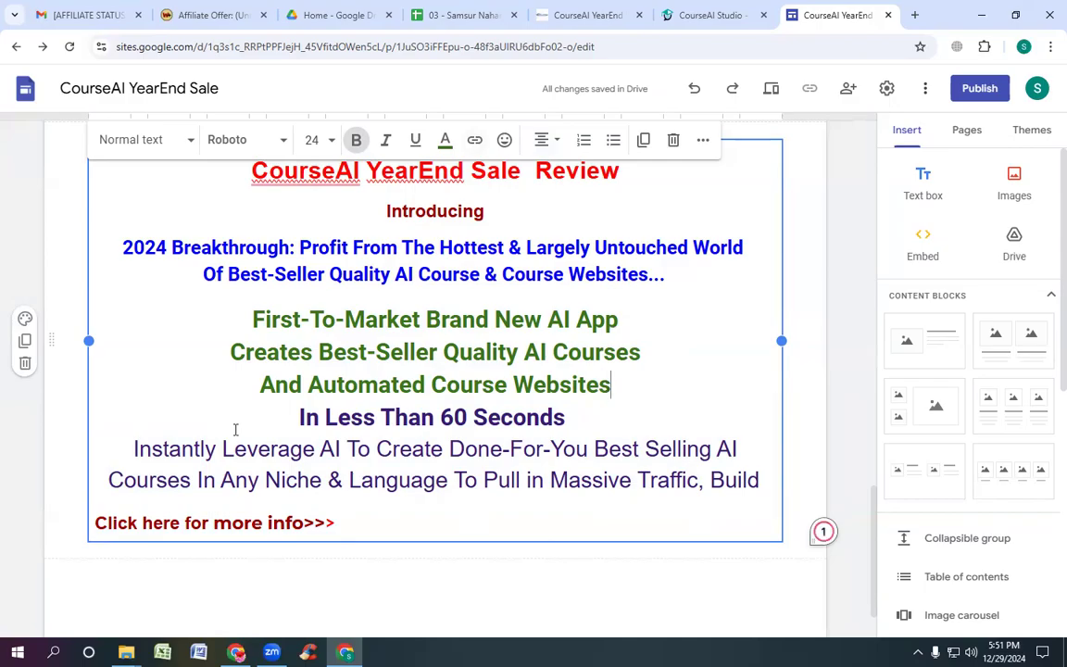
{"action": "key", "text": "ctrl+z"}
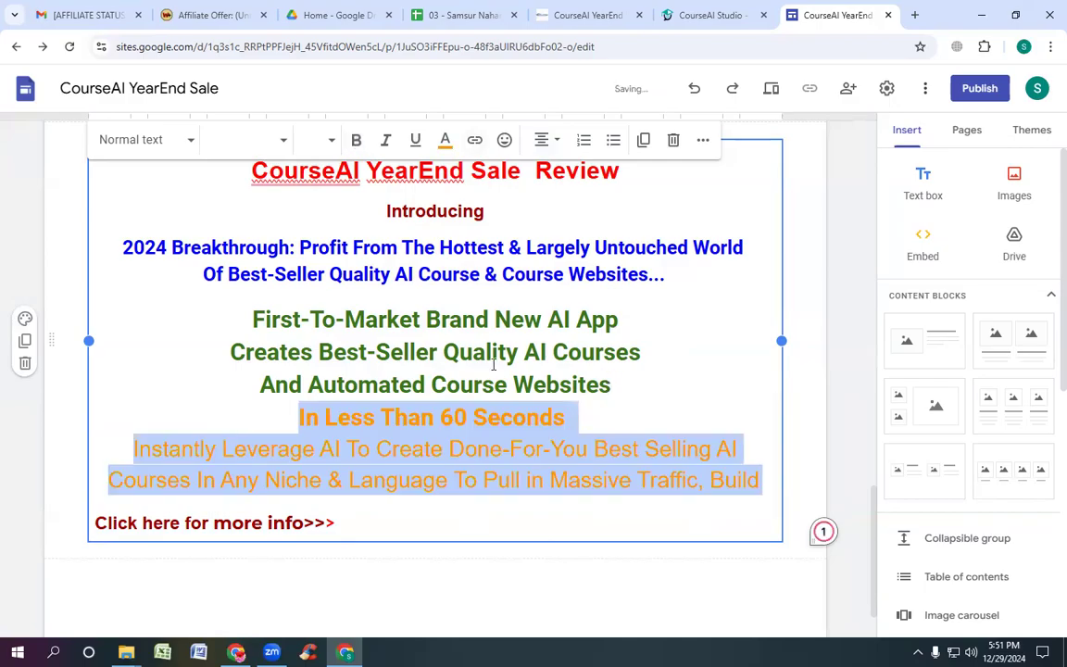
Step: Color the lines from "In Less Than 60 Seconds" through "Massive Traffic, Build" bright purple
{"action": "left_click", "coordinate": [453, 145]}
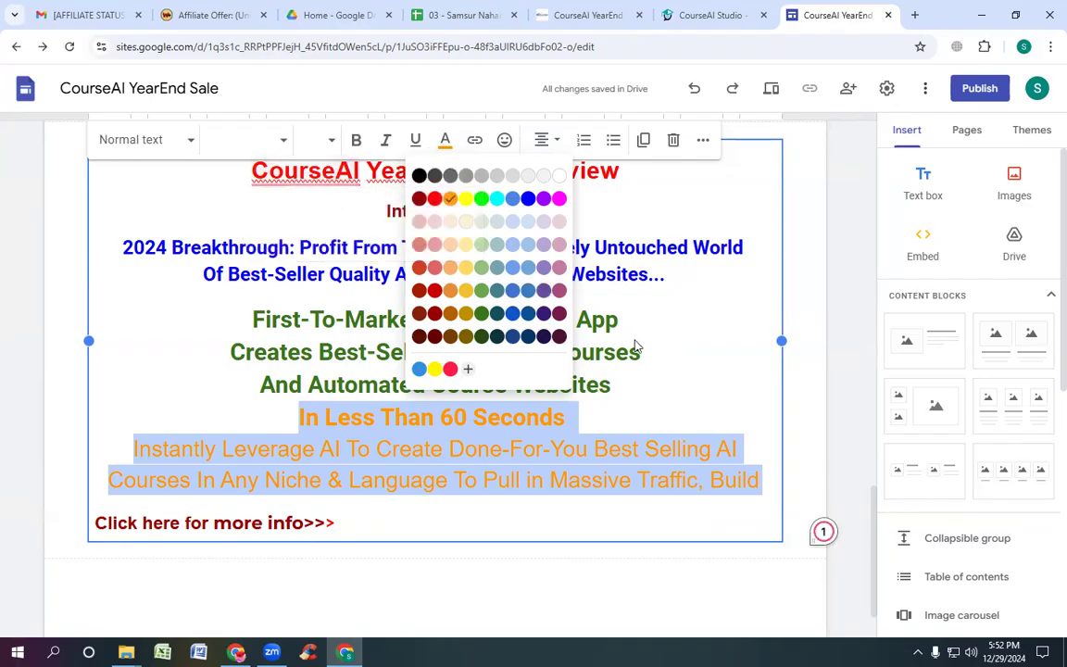
{"action": "left_click", "coordinate": [544, 199]}
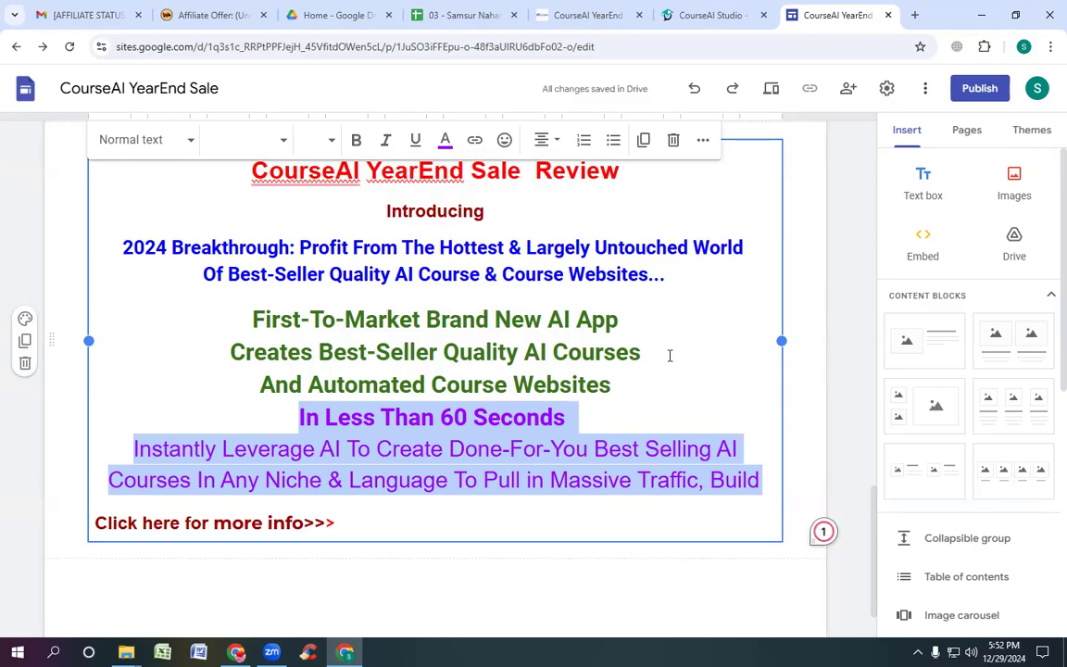
{"action": "left_click", "coordinate": [688, 403]}
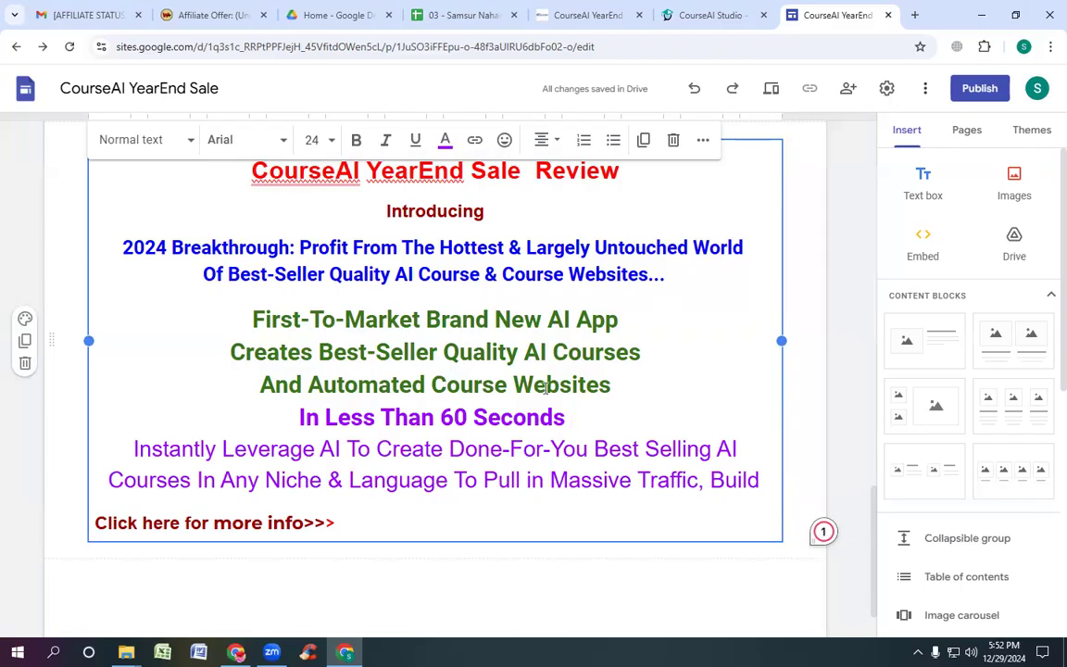
Step: Copy the feature list, from "Just some Clicks To Activate" through "Ironclad 30 day money-back guarantee", from the CourseAI Studio sales page
{"action": "scroll", "coordinate": [547, 387], "scroll_direction": "down", "scroll_amount": 2}
{"action": "left_click", "coordinate": [705, 12]}
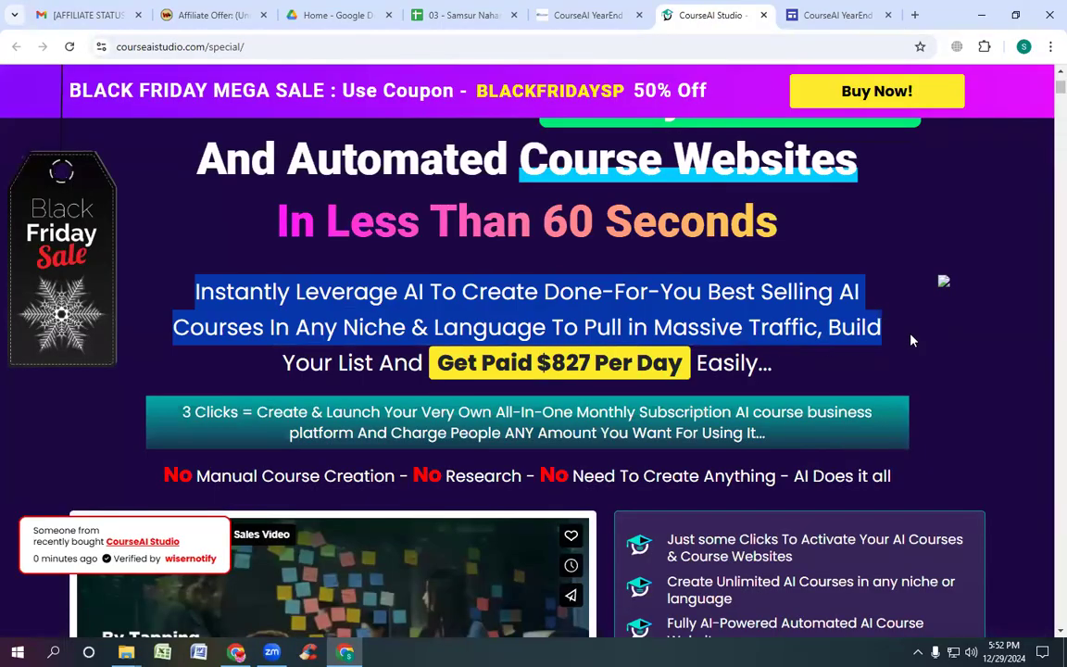
{"action": "scroll", "coordinate": [912, 338], "scroll_direction": "down", "scroll_amount": 4}
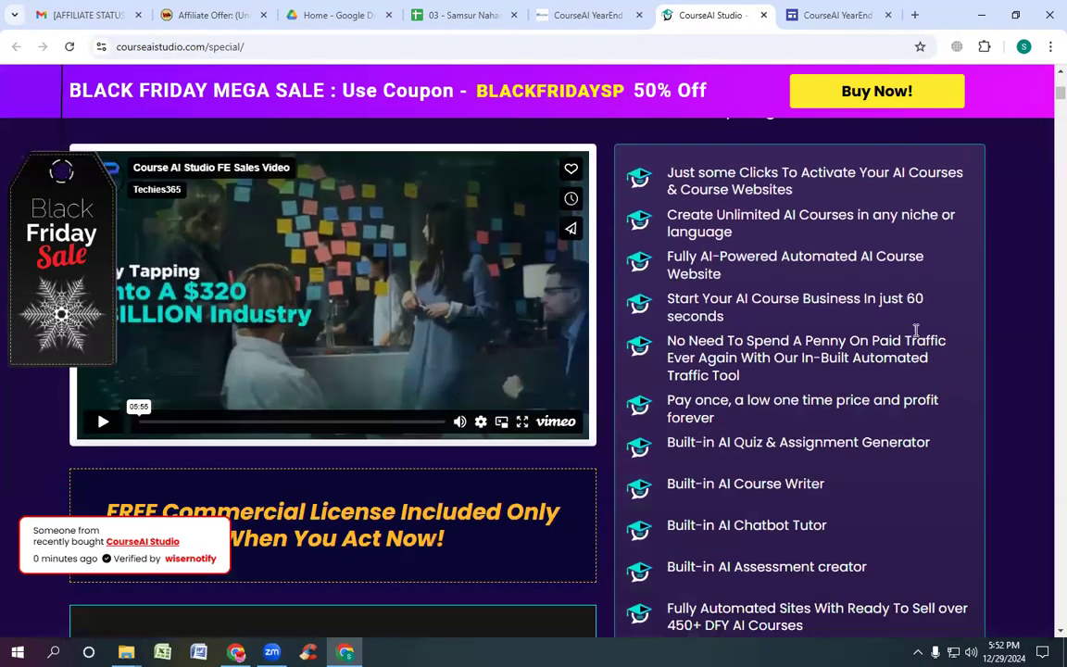
{"action": "scroll", "coordinate": [915, 329], "scroll_direction": "down", "scroll_amount": 7}
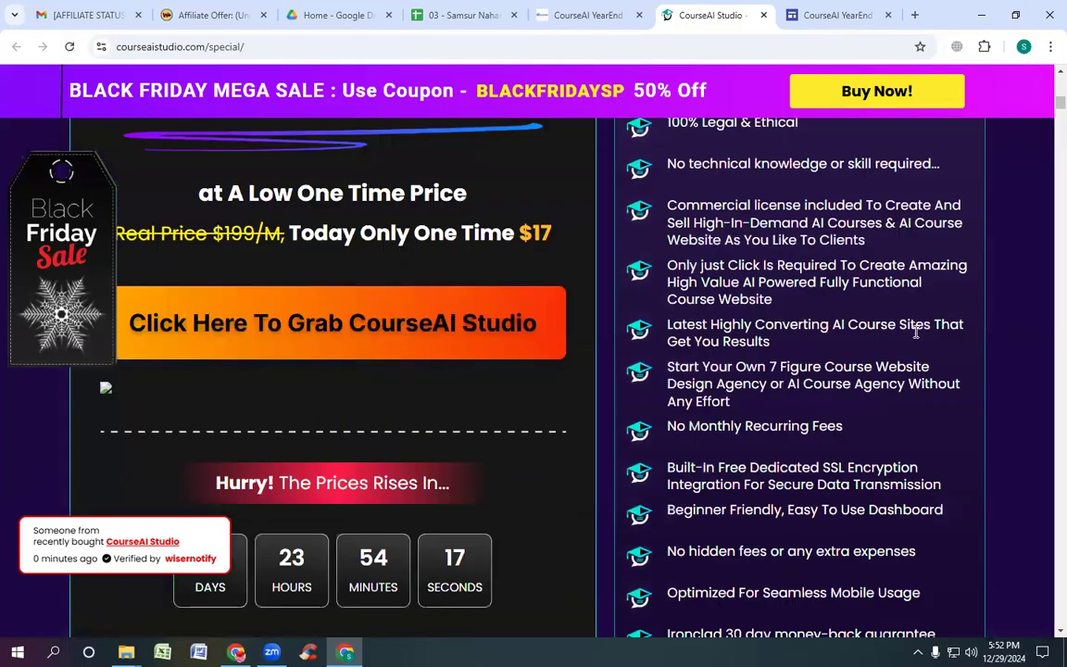
{"action": "scroll", "coordinate": [915, 338], "scroll_direction": "down", "scroll_amount": 3}
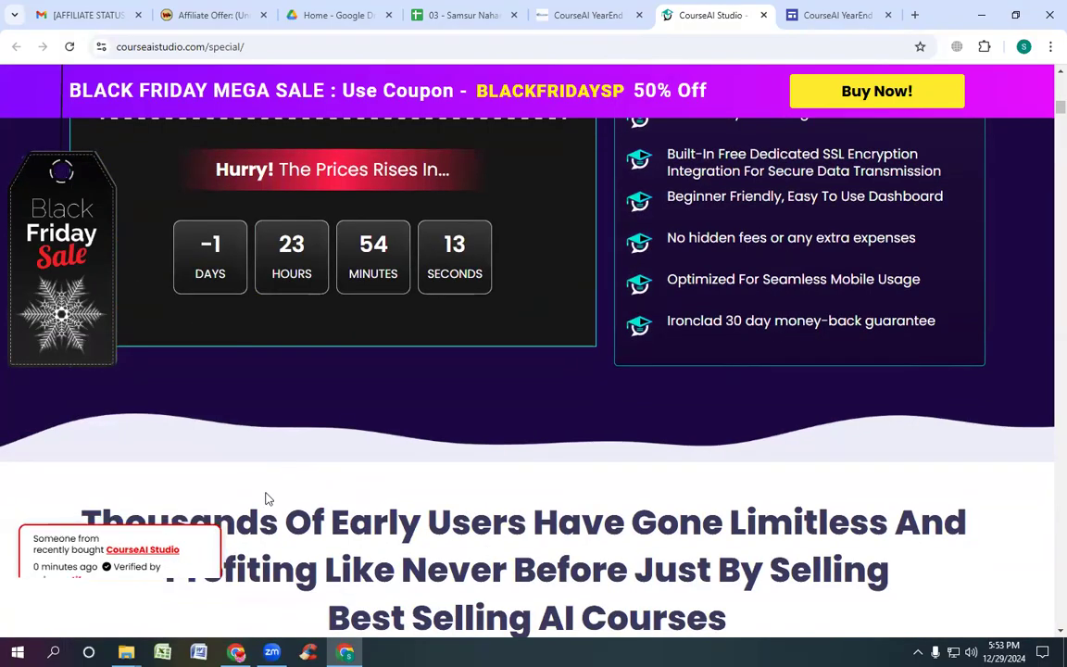
{"action": "scroll", "coordinate": [176, 547], "scroll_direction": "down", "scroll_amount": 3}
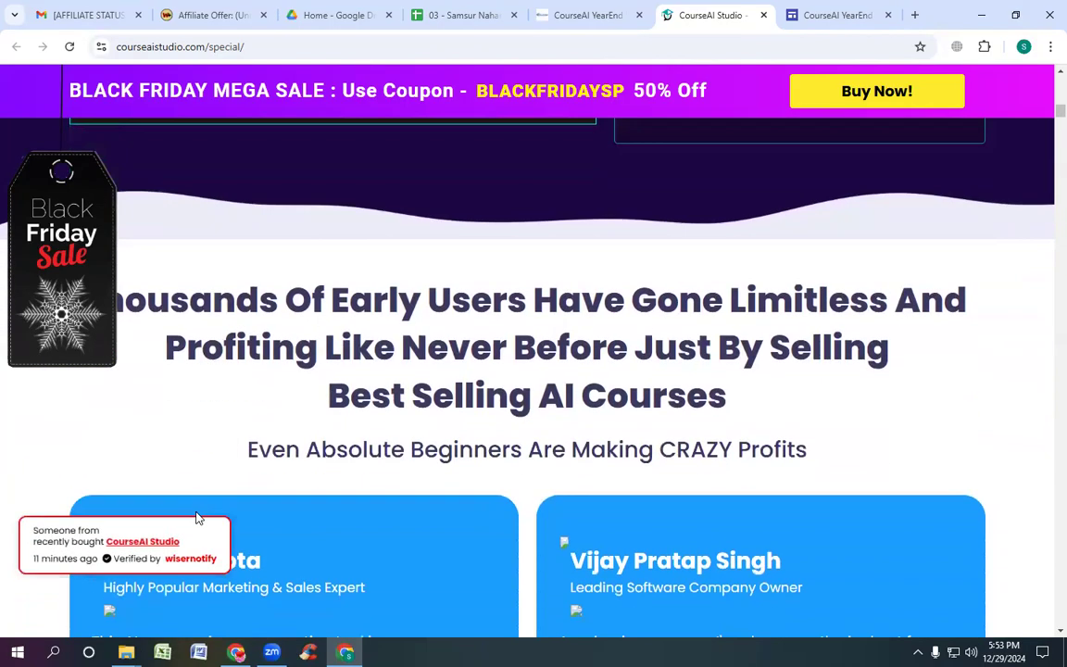
{"action": "scroll", "coordinate": [395, 484], "scroll_direction": "up", "scroll_amount": 6}
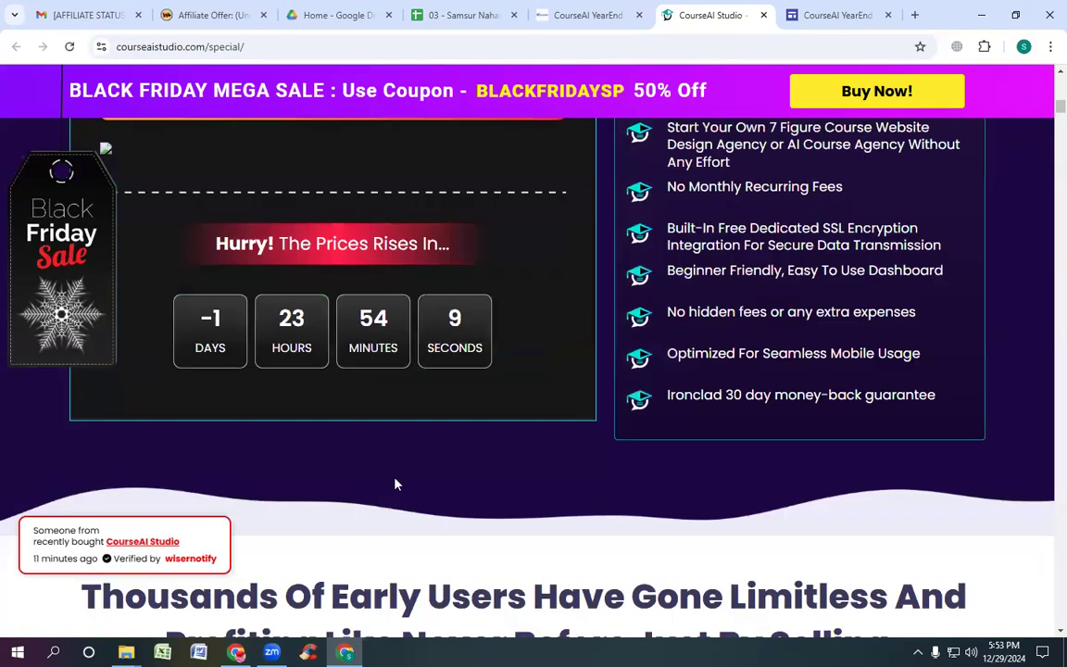
{"action": "scroll", "coordinate": [394, 483], "scroll_direction": "up", "scroll_amount": 7}
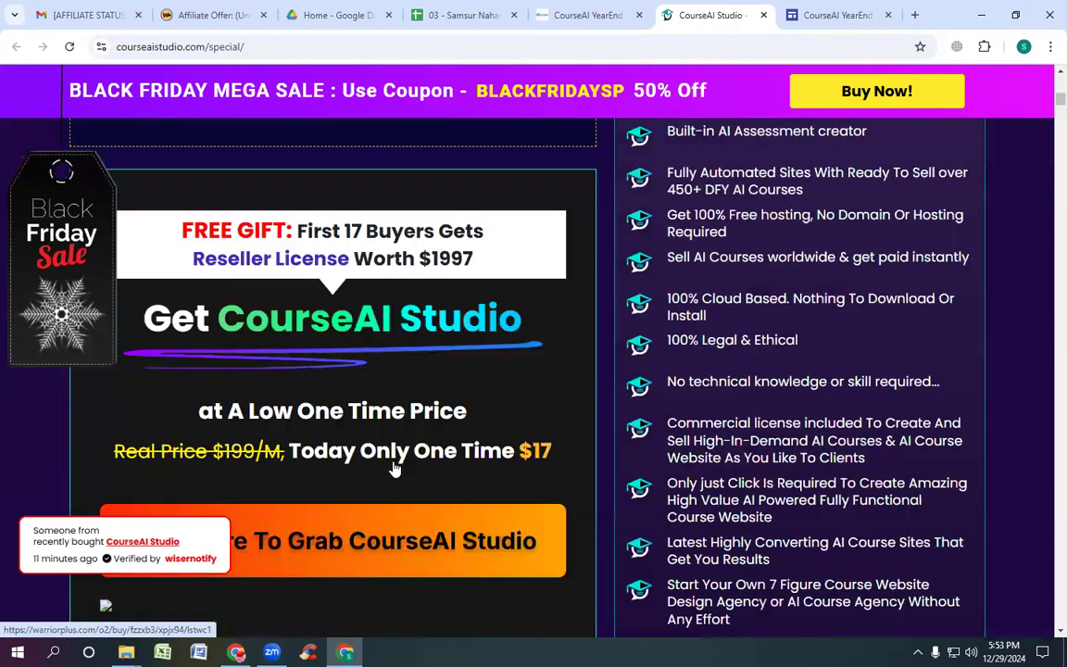
{"action": "scroll", "coordinate": [393, 468], "scroll_direction": "up", "scroll_amount": 1}
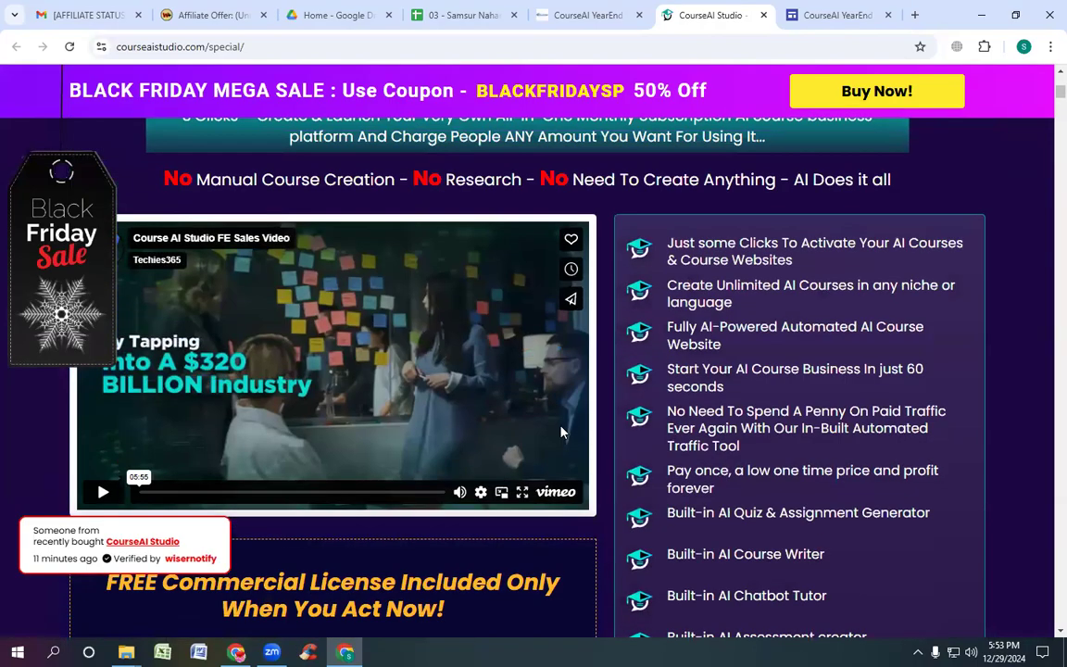
{"action": "left_click_drag", "start_coordinate": [664, 243], "coordinate": [955, 331]}
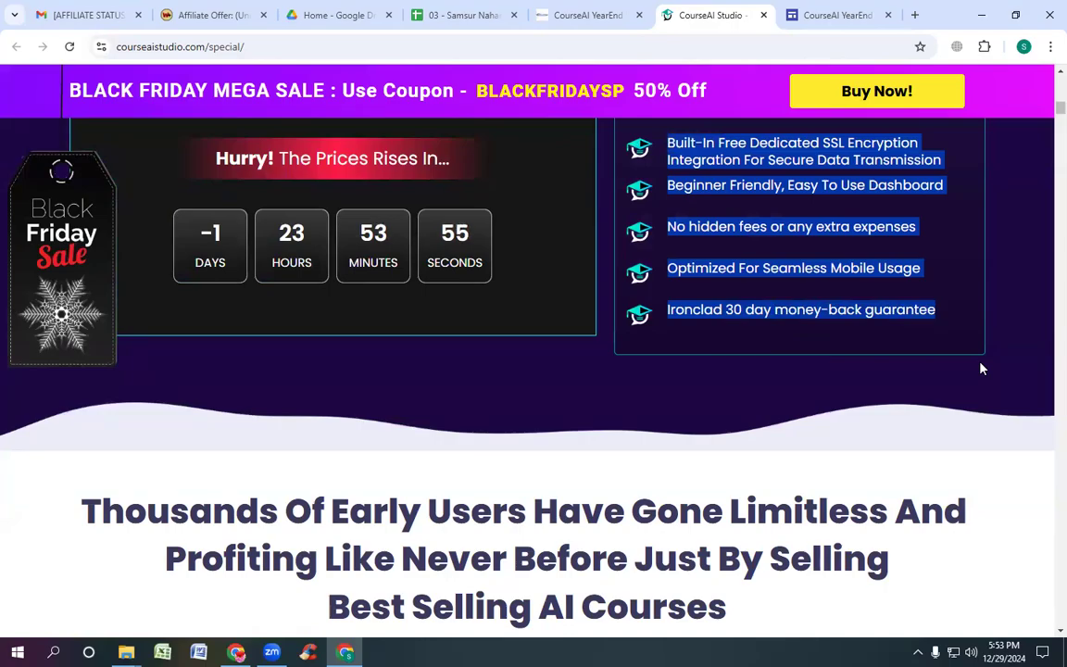
Step: Paste the copied feature list into the review page on a new line below "Massive Traffic, Build"
{"action": "left_click", "coordinate": [815, 15]}
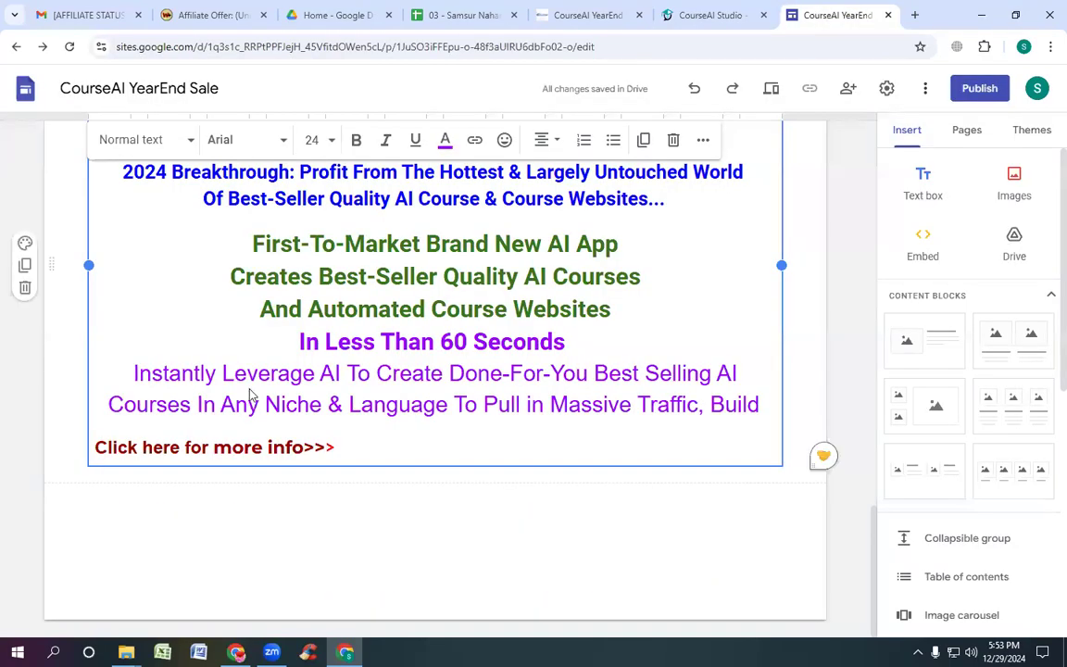
{"action": "left_click", "coordinate": [764, 410]}
{"action": "key", "text": "Return"}
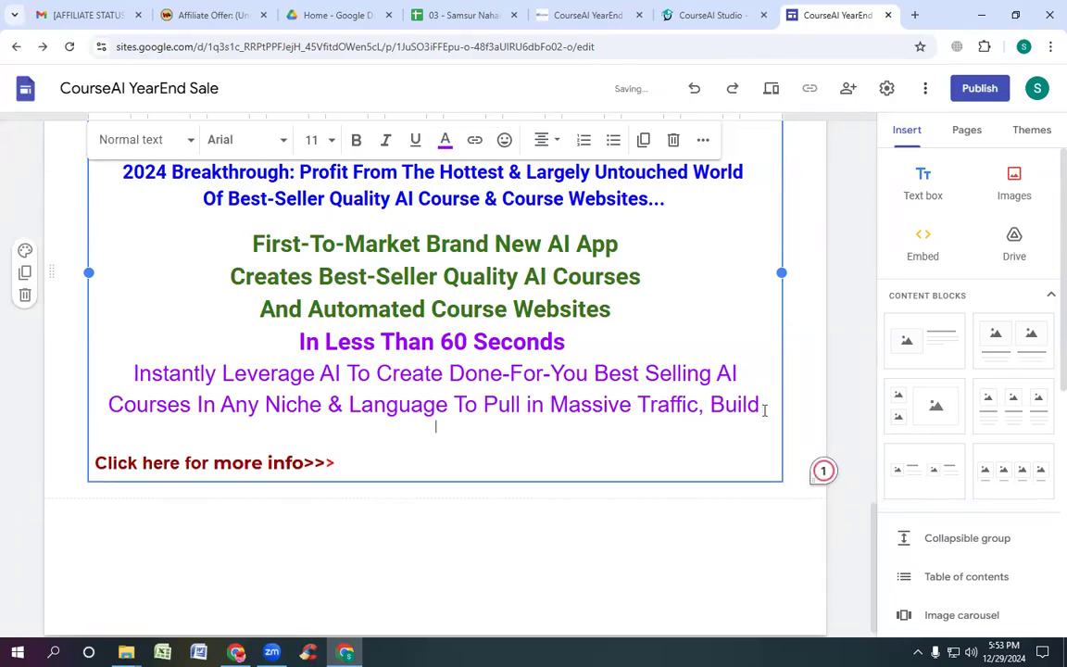
{"action": "key", "text": "ctrl+v"}
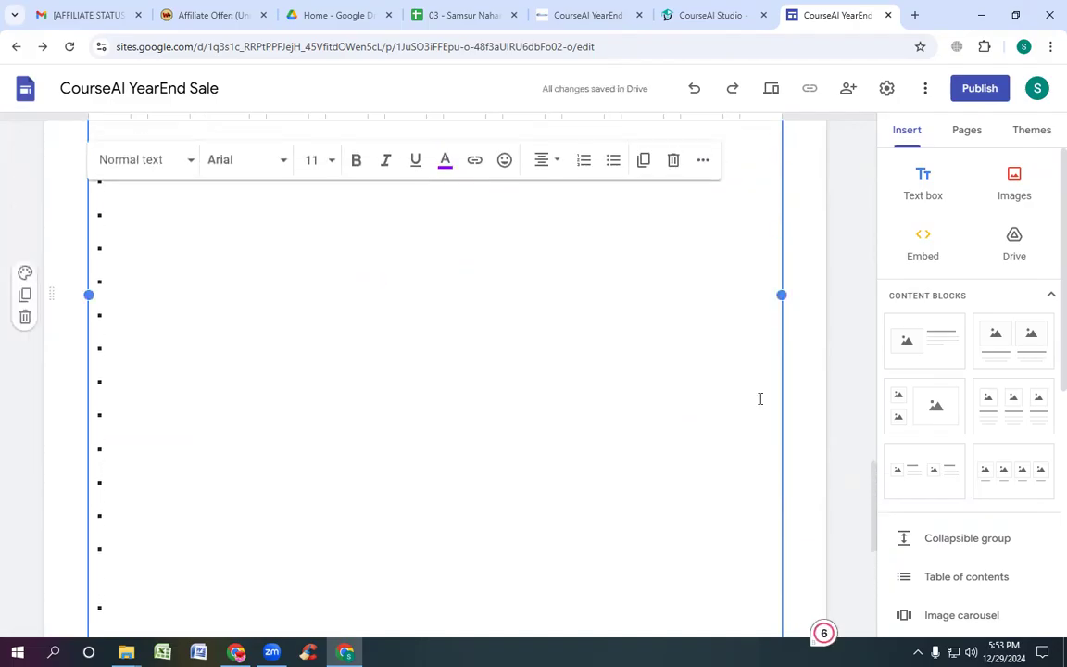
Step: Color the whole pasted feature list black, through "Ironclad 30 day money-back guarantee"
{"action": "scroll", "coordinate": [666, 391], "scroll_direction": "up", "scroll_amount": 2}
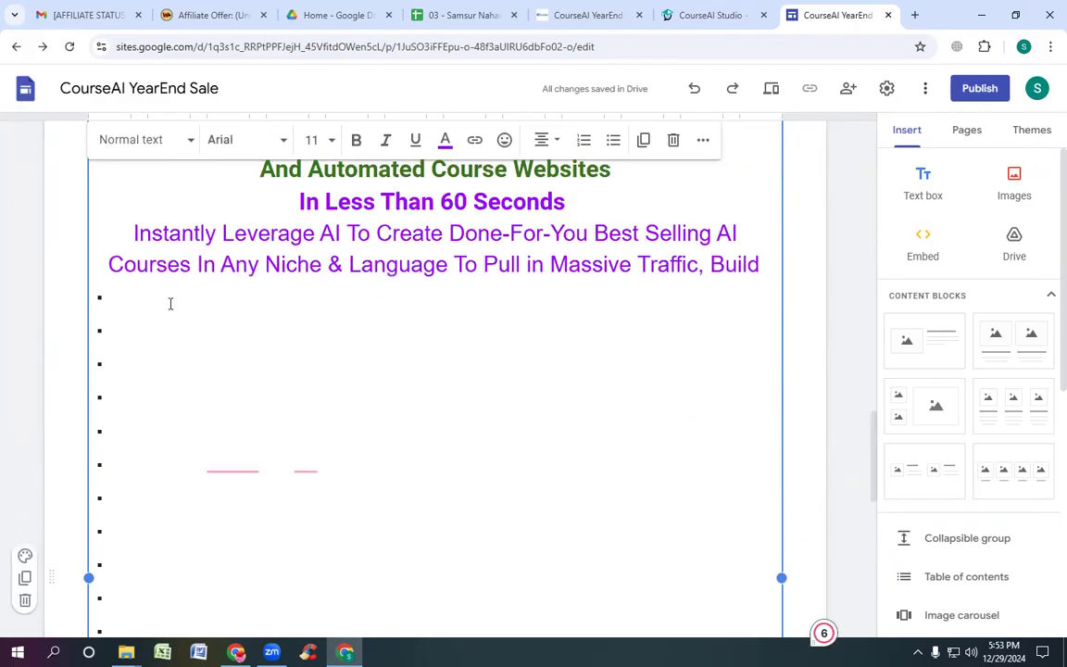
{"action": "left_click_drag", "start_coordinate": [115, 296], "coordinate": [153, 400]}
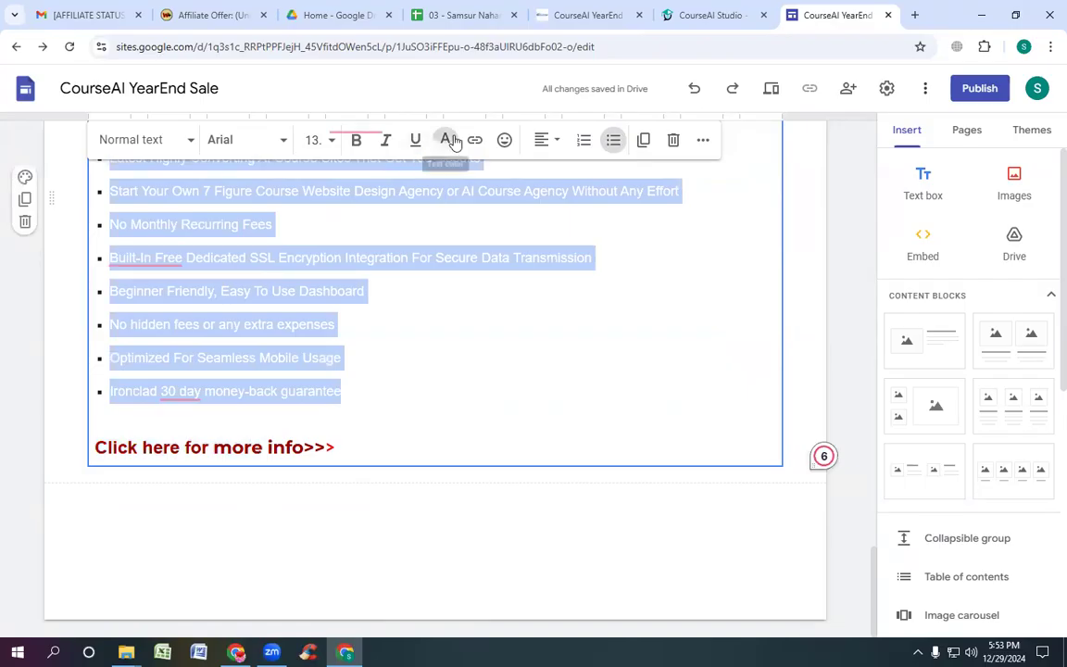
{"action": "left_click", "coordinate": [446, 139]}
{"action": "left_click", "coordinate": [414, 176]}
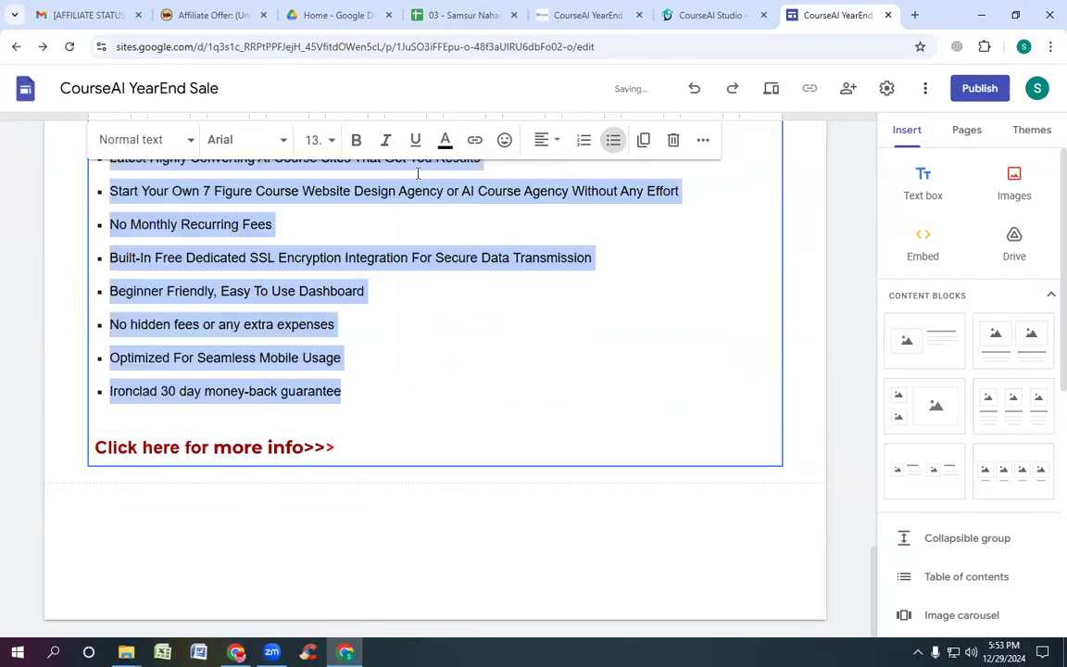
Step: Try font size 18 on the bulleted feature list
{"action": "scroll", "coordinate": [491, 364], "scroll_direction": "up", "scroll_amount": 3}
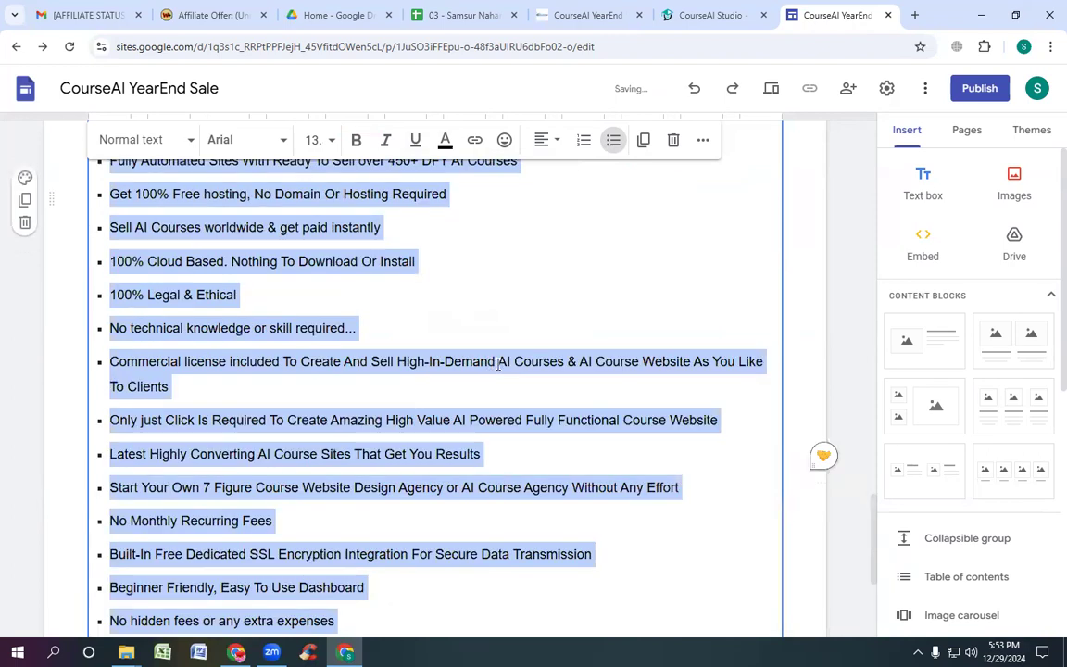
{"action": "scroll", "coordinate": [498, 364], "scroll_direction": "up", "scroll_amount": 6}
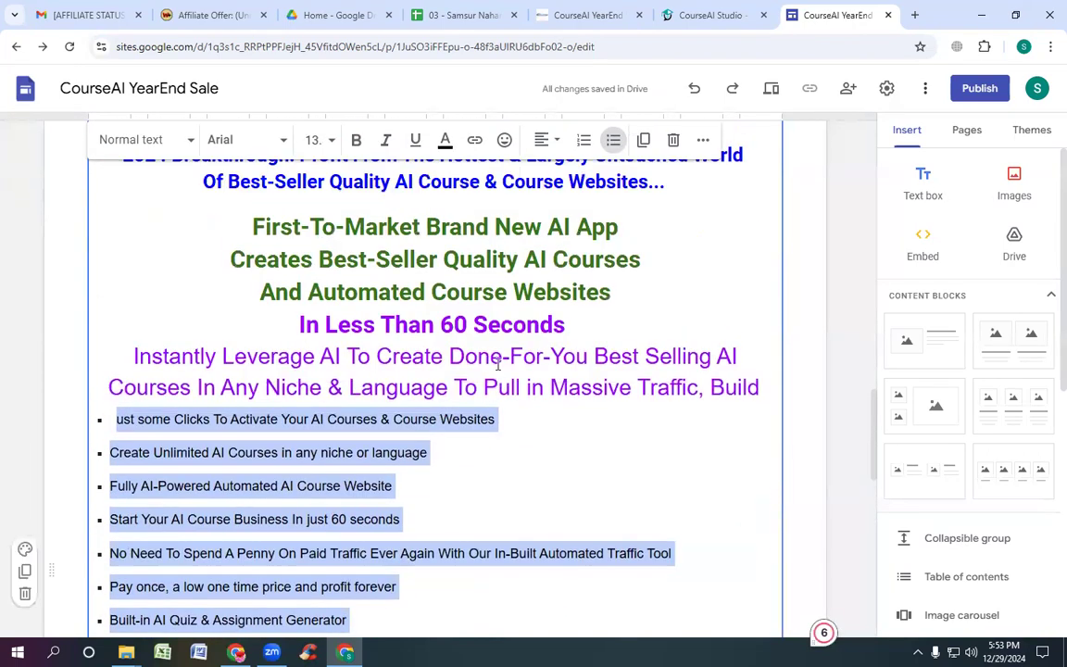
{"action": "scroll", "coordinate": [497, 366], "scroll_direction": "down", "scroll_amount": 2}
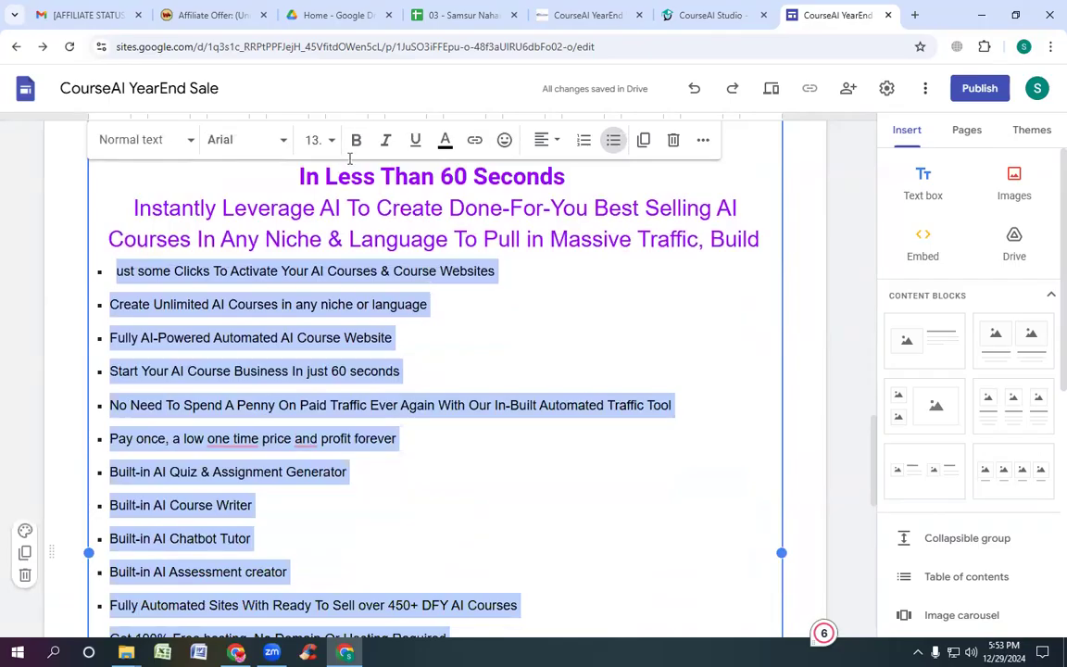
{"action": "left_click", "coordinate": [319, 140]}
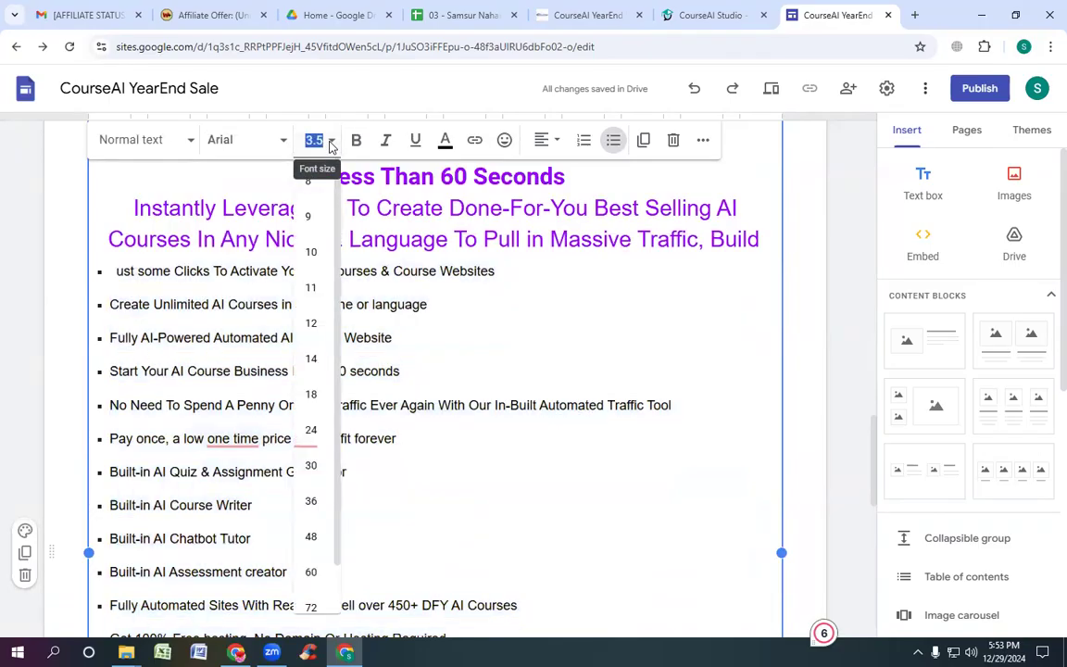
{"action": "left_click", "coordinate": [313, 395]}
{"action": "scroll", "coordinate": [313, 384], "scroll_direction": "down", "scroll_amount": 10}
{"action": "scroll", "coordinate": [312, 380], "scroll_direction": "up", "scroll_amount": 8}
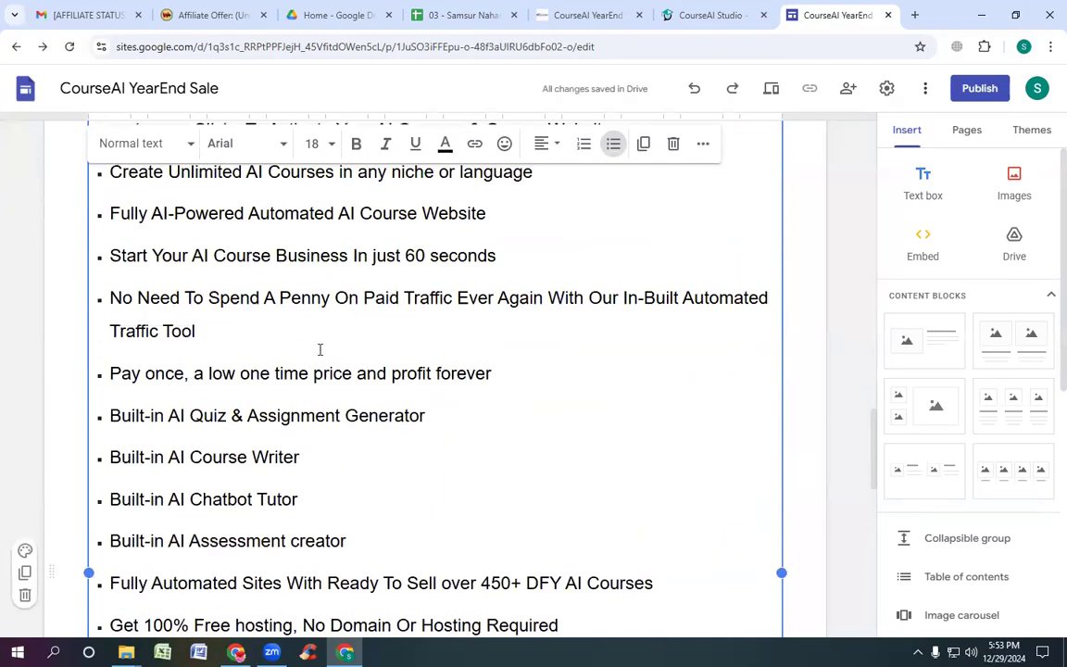
{"action": "scroll", "coordinate": [320, 349], "scroll_direction": "up", "scroll_amount": 2}
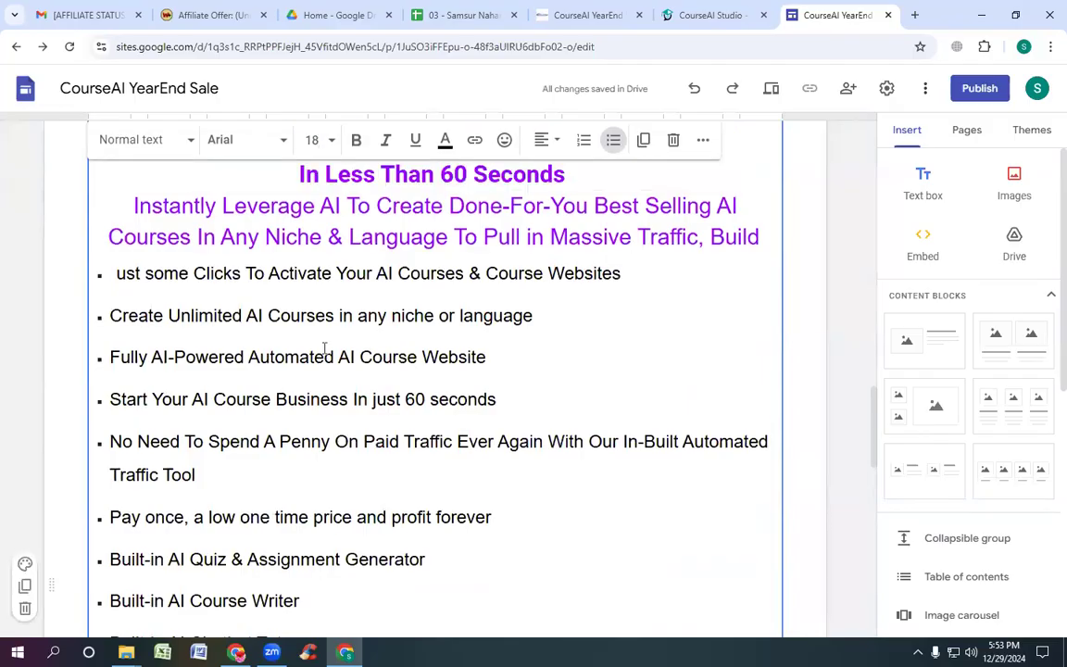
Step: Set the font size of the bulleted feature list to 14
{"action": "left_click", "coordinate": [333, 138]}
{"action": "left_click", "coordinate": [310, 358]}
{"action": "scroll", "coordinate": [566, 476], "scroll_direction": "down", "scroll_amount": 5}
{"action": "scroll", "coordinate": [569, 444], "scroll_direction": "up", "scroll_amount": 3}
{"action": "scroll", "coordinate": [569, 444], "scroll_direction": "up", "scroll_amount": 5}
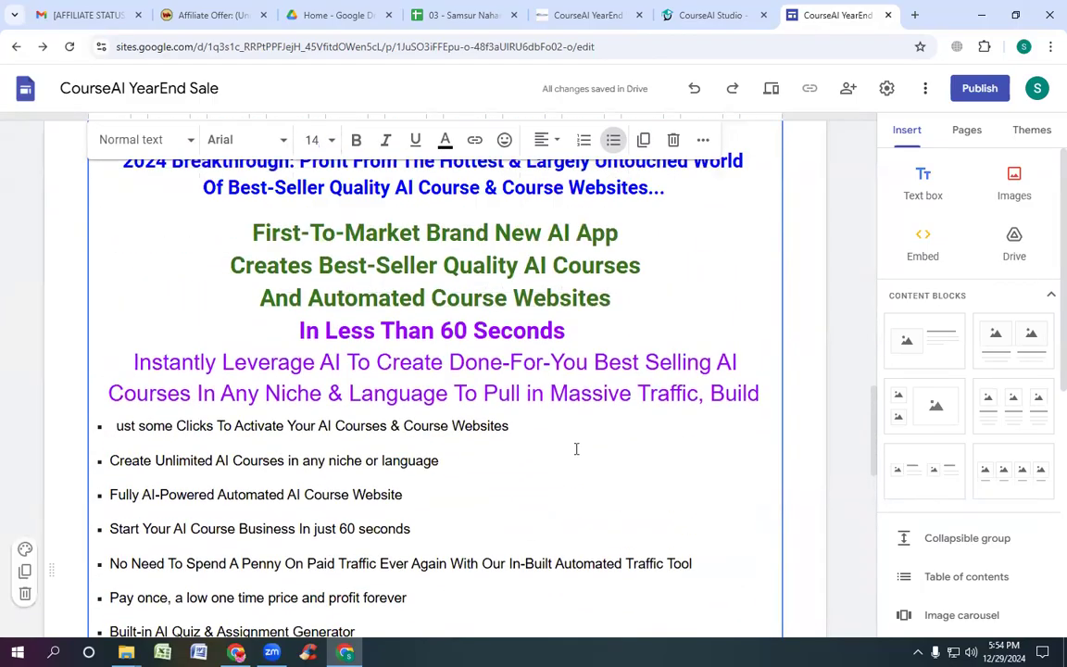
{"action": "scroll", "coordinate": [576, 448], "scroll_direction": "down", "scroll_amount": 5}
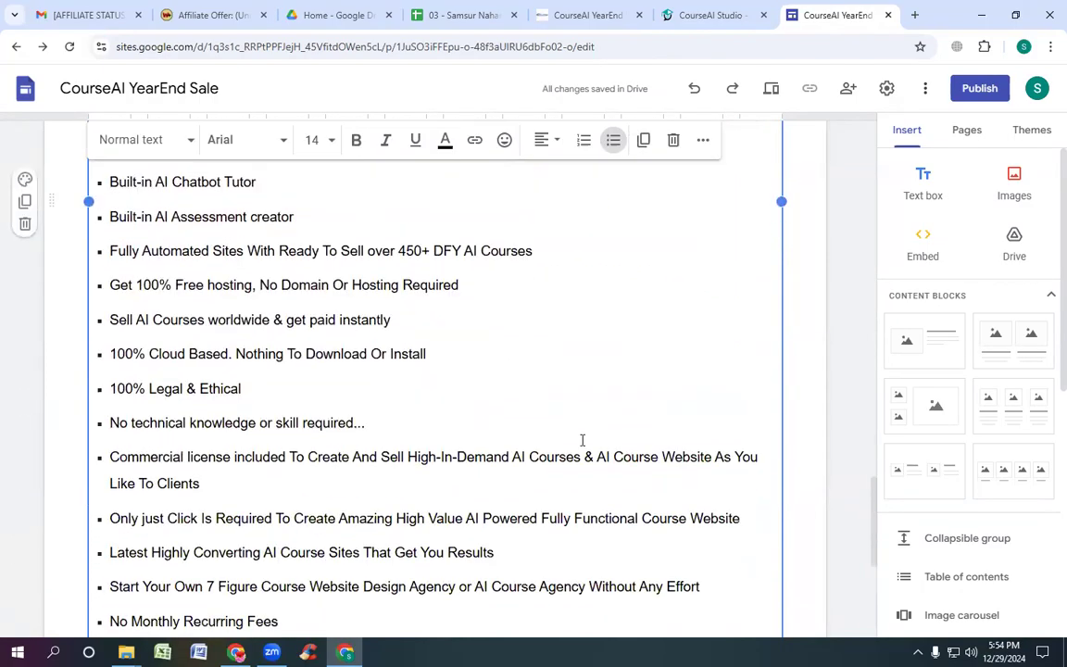
{"action": "scroll", "coordinate": [567, 500], "scroll_direction": "up", "scroll_amount": 1}
Step: Copy the CourseAI YearEnd Sale product URL from the Google Sheets tracking sheet and return to the "Click here for more info" line in Google Sites
{"action": "scroll", "coordinate": [528, 519], "scroll_direction": "down", "scroll_amount": 6}
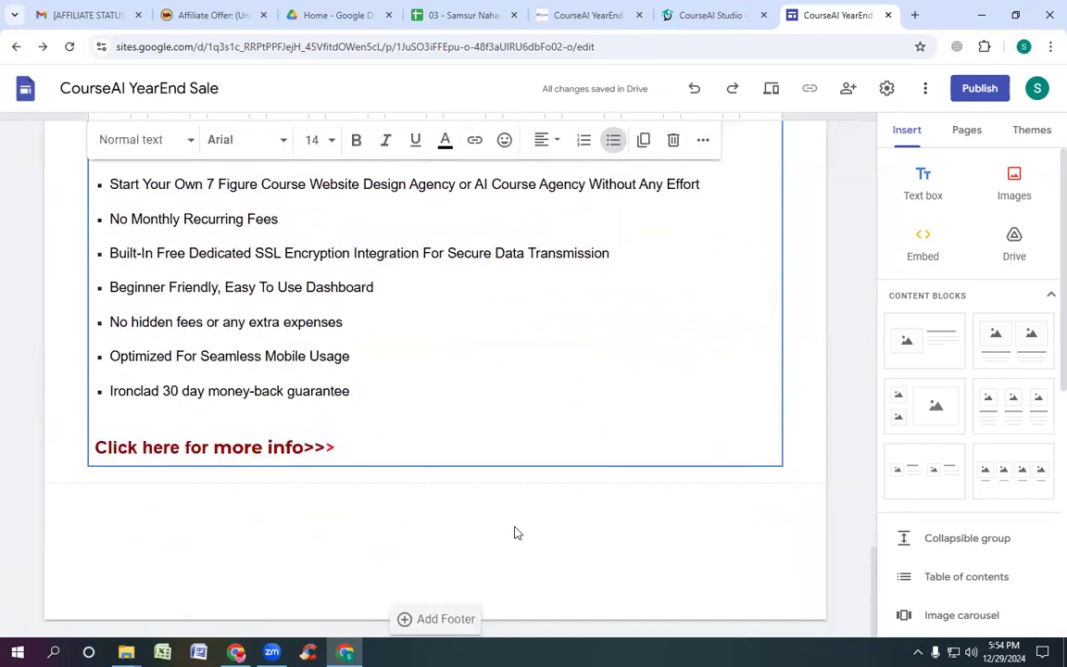
{"action": "left_click", "coordinate": [168, 451]}
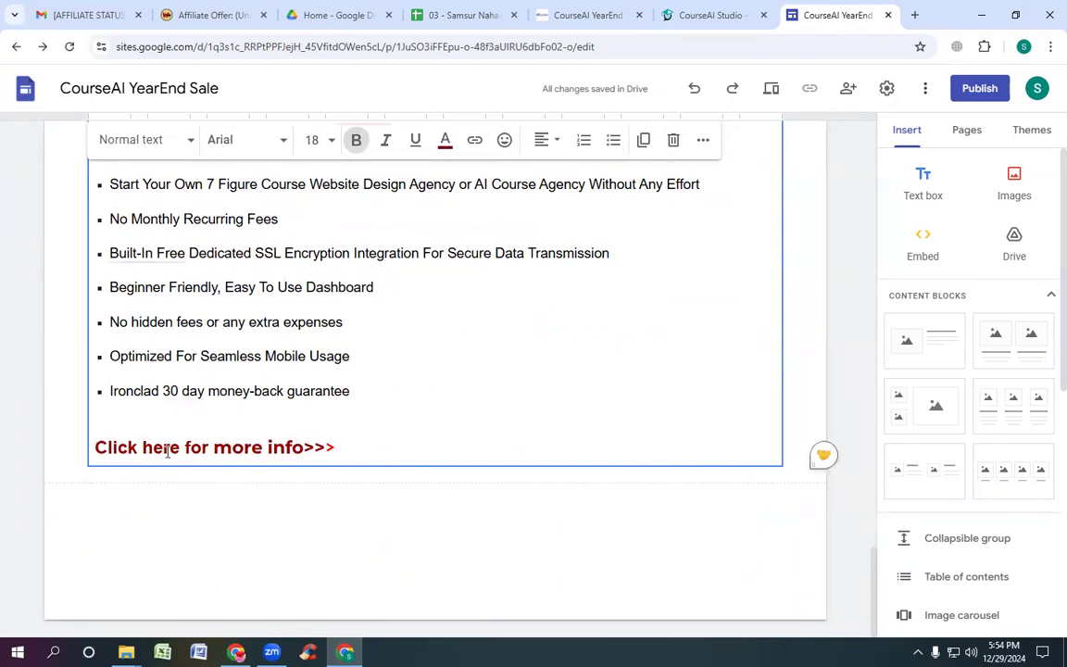
{"action": "left_click", "coordinate": [460, 17]}
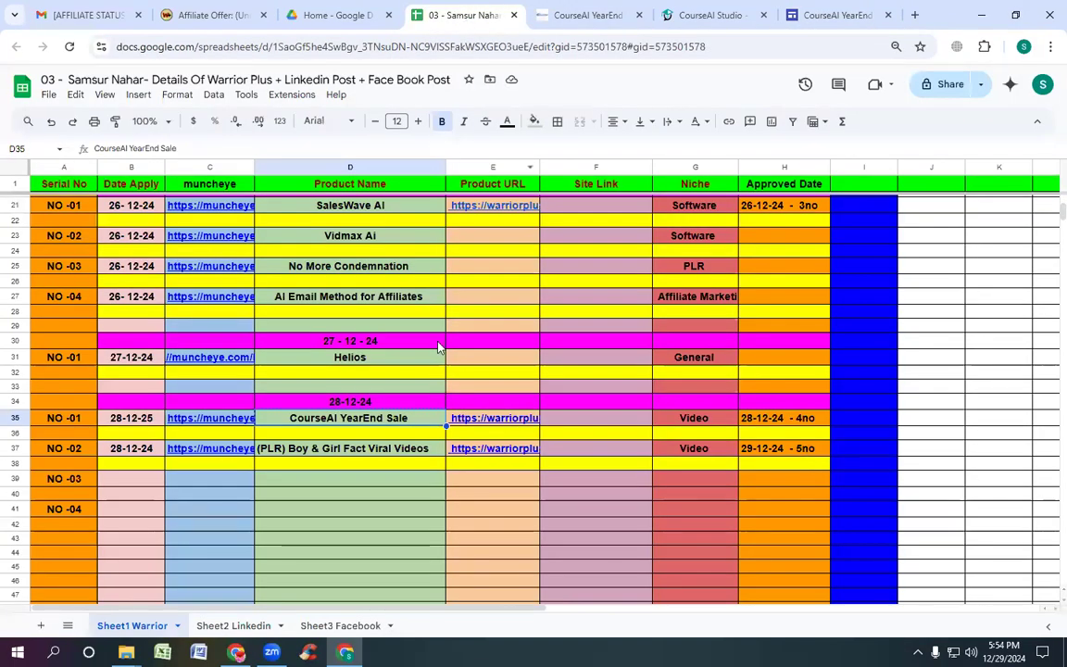
{"action": "mouse_move", "coordinate": [485, 430]}
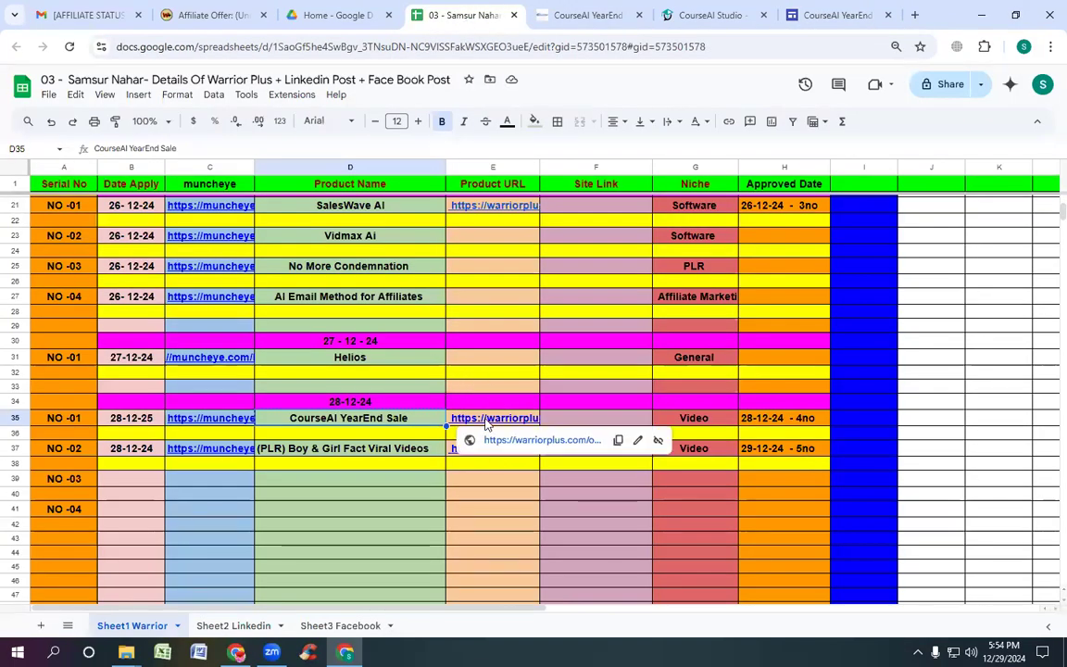
{"action": "left_click", "coordinate": [620, 442]}
{"action": "left_click", "coordinate": [849, 15]}
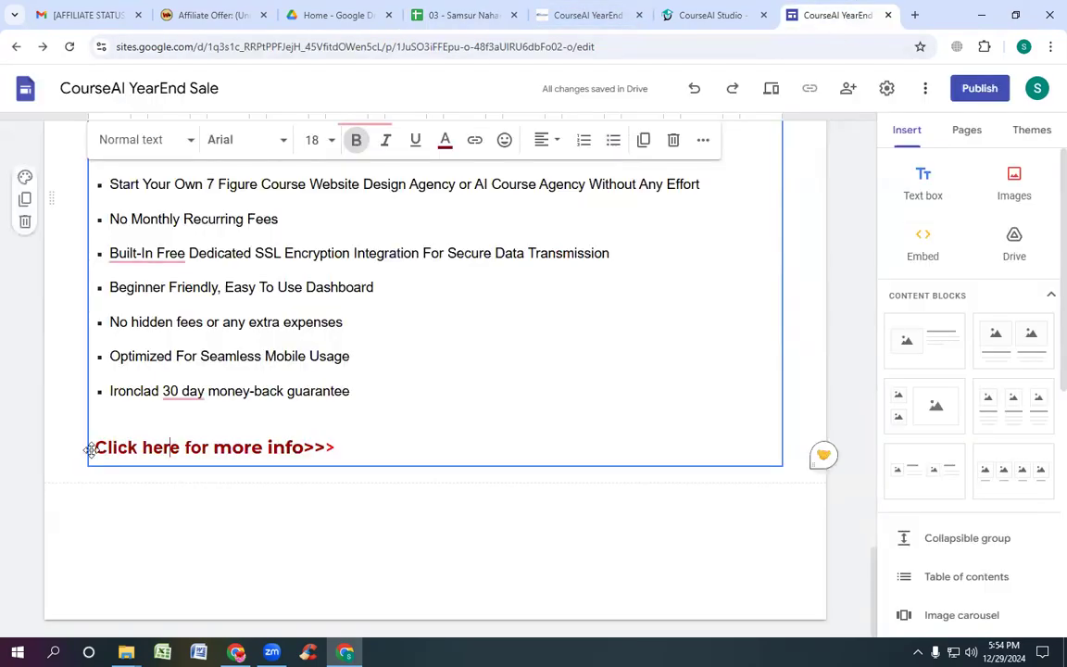
Step: Link the closing "Click here for more info>>>" line to the copied product URL, warriorplus.com/o2/a/ppmd9hc/0
{"action": "left_click_drag", "start_coordinate": [93, 447], "coordinate": [372, 447]}
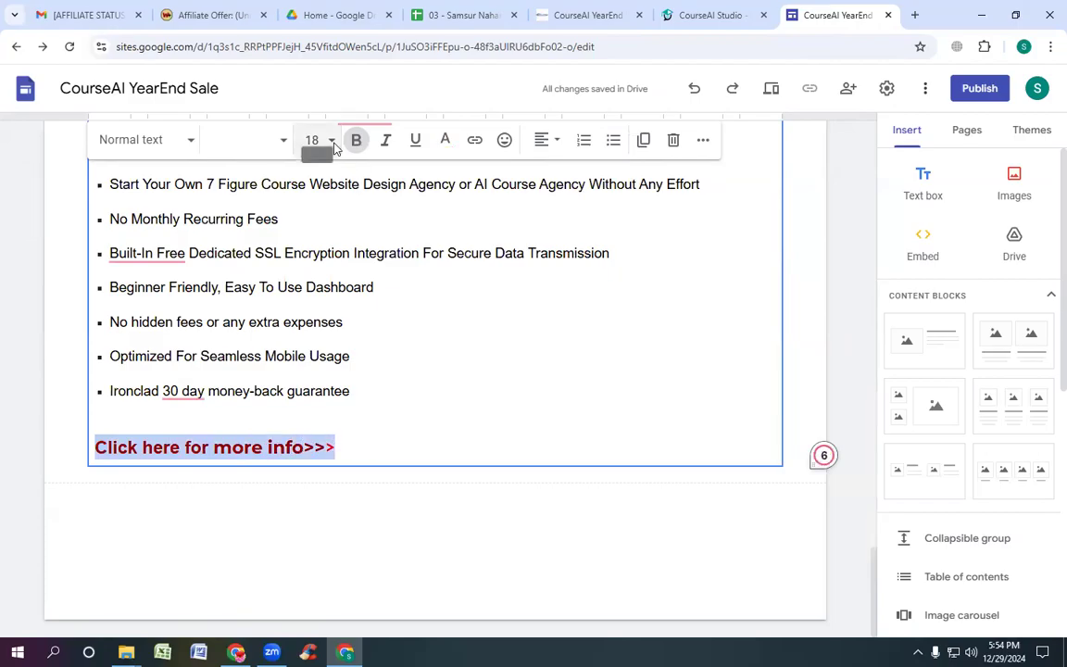
{"action": "left_click", "coordinate": [475, 140]}
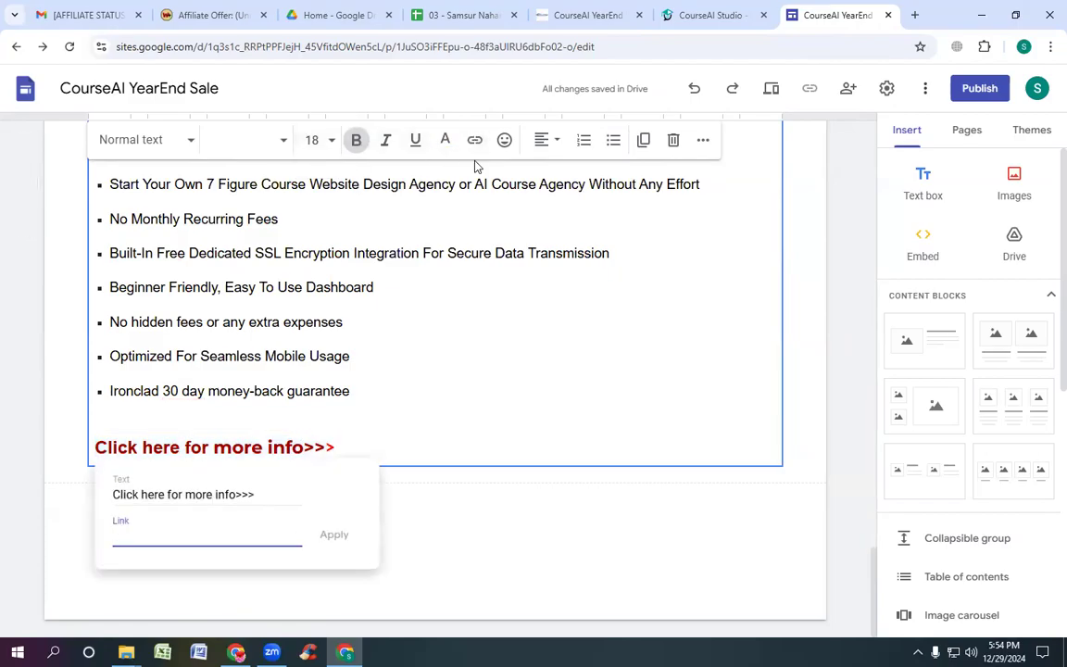
{"action": "key", "text": "ctrl+v"}
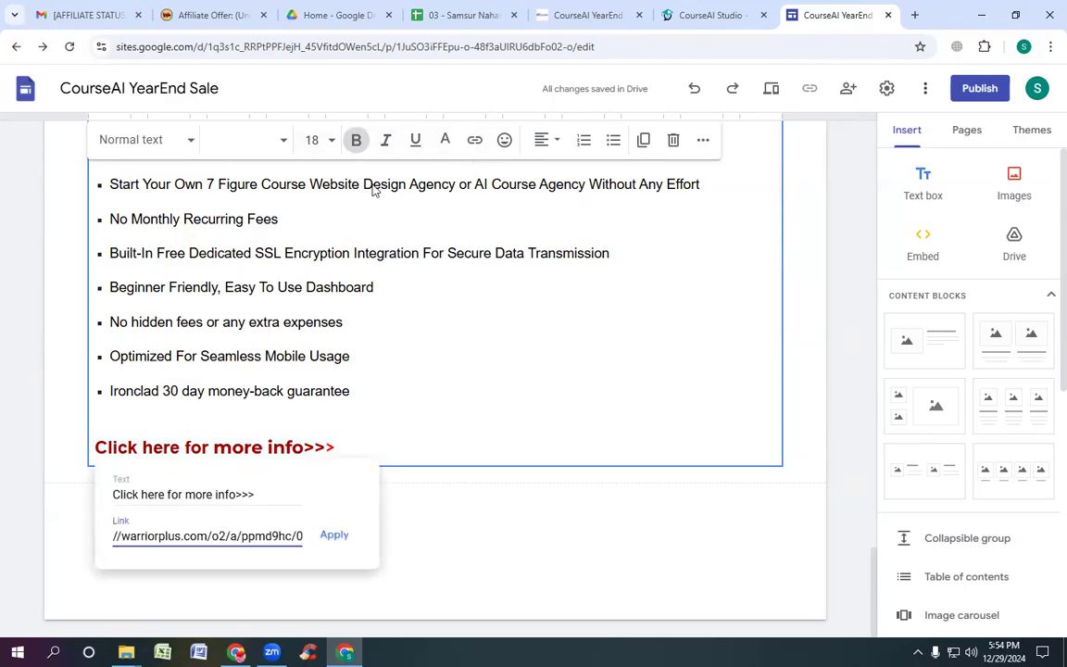
{"action": "left_click", "coordinate": [334, 535]}
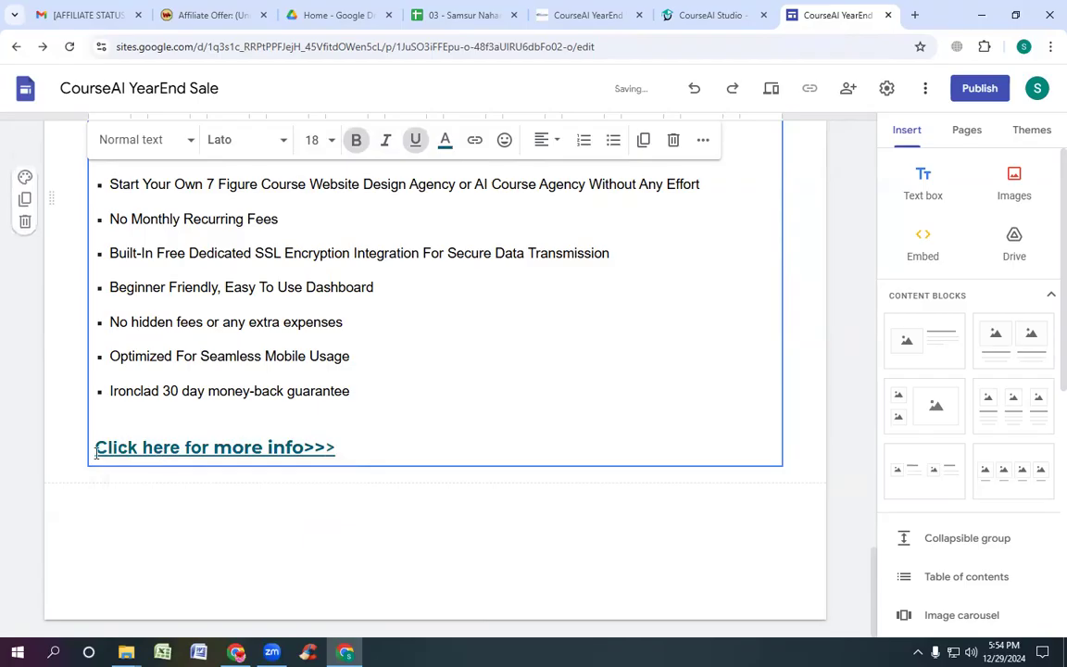
Step: Color the linked "Click here for more info>>>" line below the feature list red
{"action": "left_click_drag", "start_coordinate": [97, 452], "coordinate": [352, 441]}
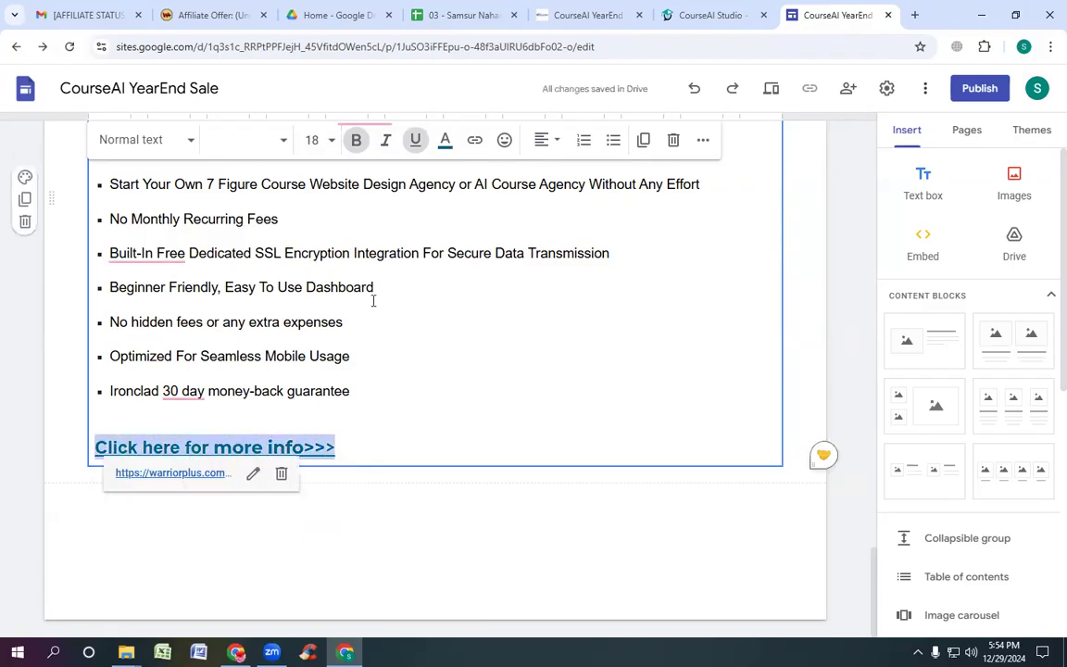
{"action": "left_click", "coordinate": [444, 142]}
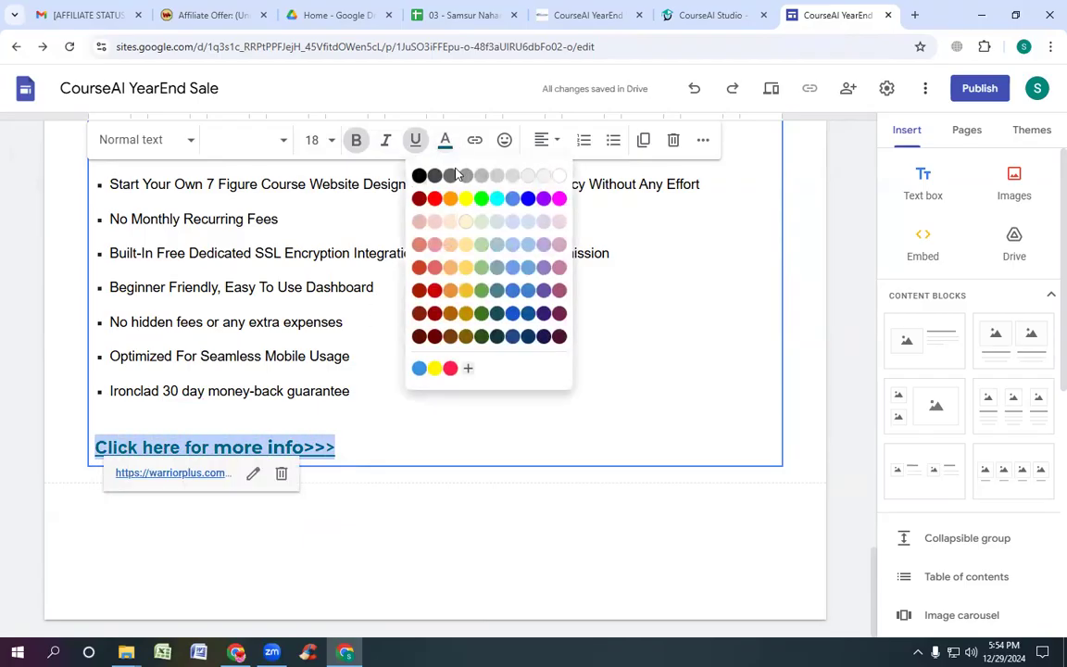
{"action": "left_click", "coordinate": [435, 199]}
{"action": "left_click", "coordinate": [436, 298]}
Step: Copy the review page's Google Sites editing URL into the Site Link cell F35 of the CourseAI YearEnd Sale row in the Google Sheets tracking sheet
{"action": "scroll", "coordinate": [460, 389], "scroll_direction": "up", "scroll_amount": 6}
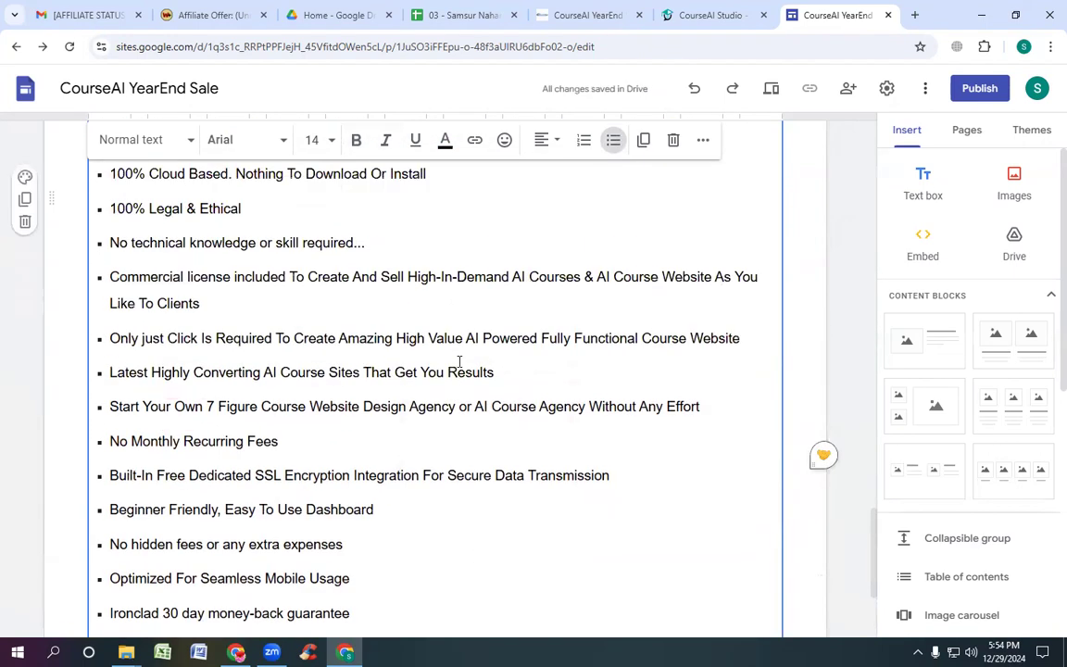
{"action": "scroll", "coordinate": [459, 362], "scroll_direction": "up", "scroll_amount": 10}
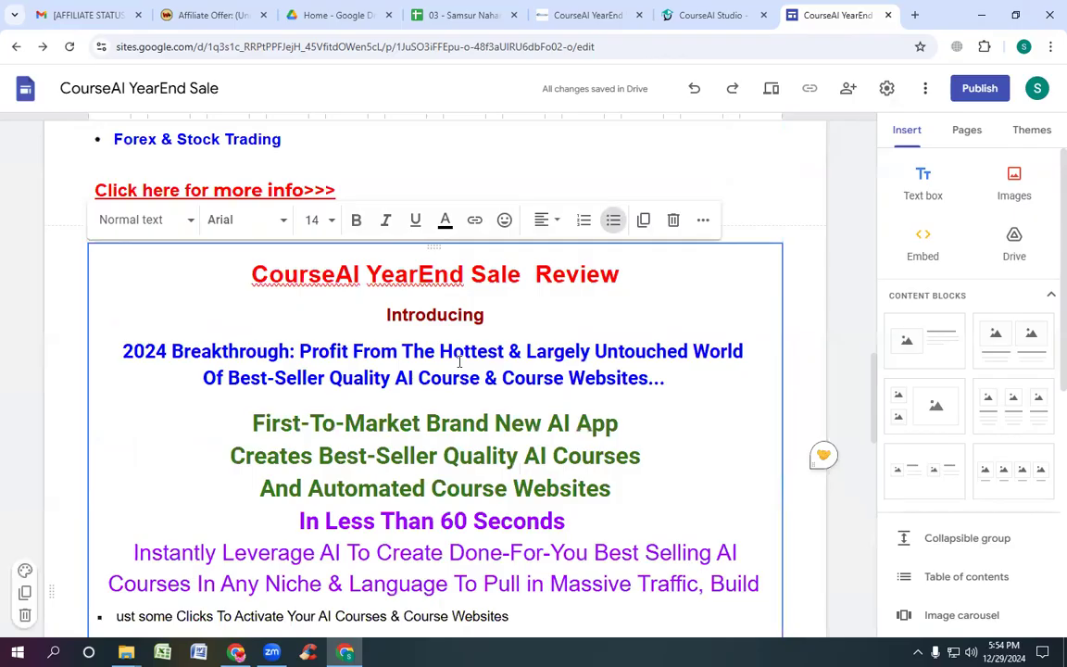
{"action": "scroll", "coordinate": [458, 361], "scroll_direction": "up", "scroll_amount": 5}
{"action": "scroll", "coordinate": [458, 366], "scroll_direction": "down", "scroll_amount": 5}
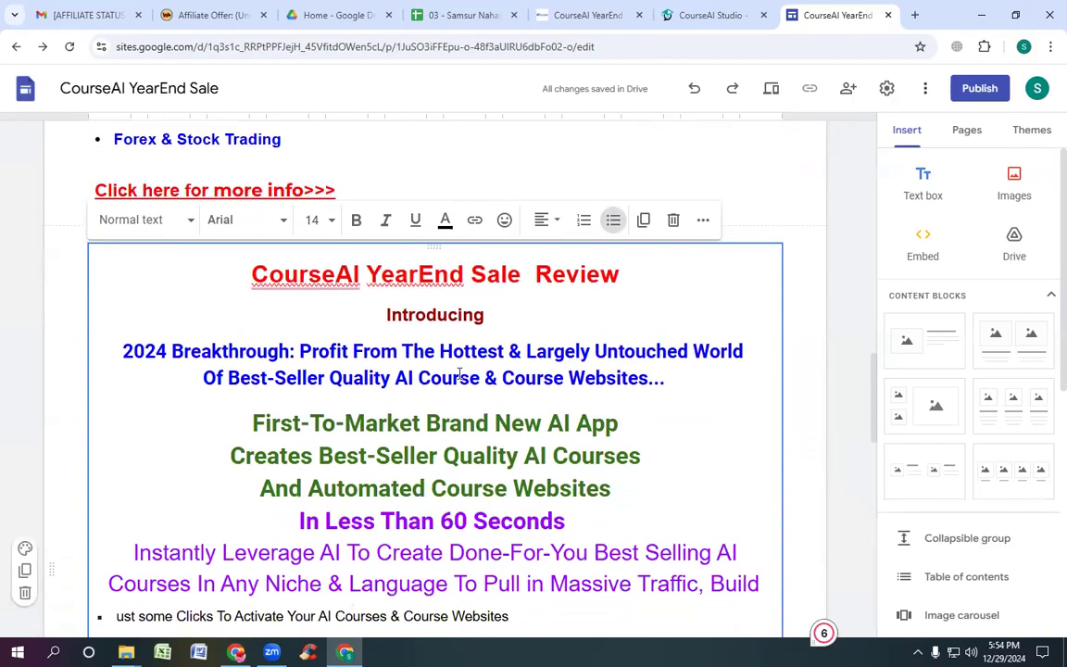
{"action": "scroll", "coordinate": [460, 373], "scroll_direction": "up", "scroll_amount": 12}
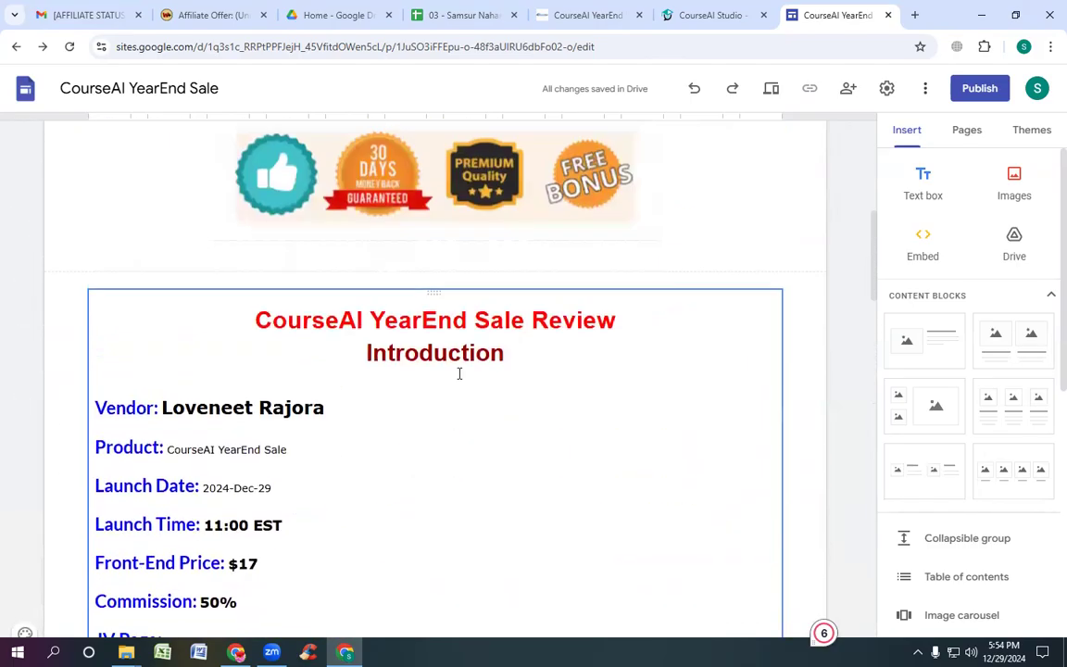
{"action": "scroll", "coordinate": [459, 373], "scroll_direction": "up", "scroll_amount": 6}
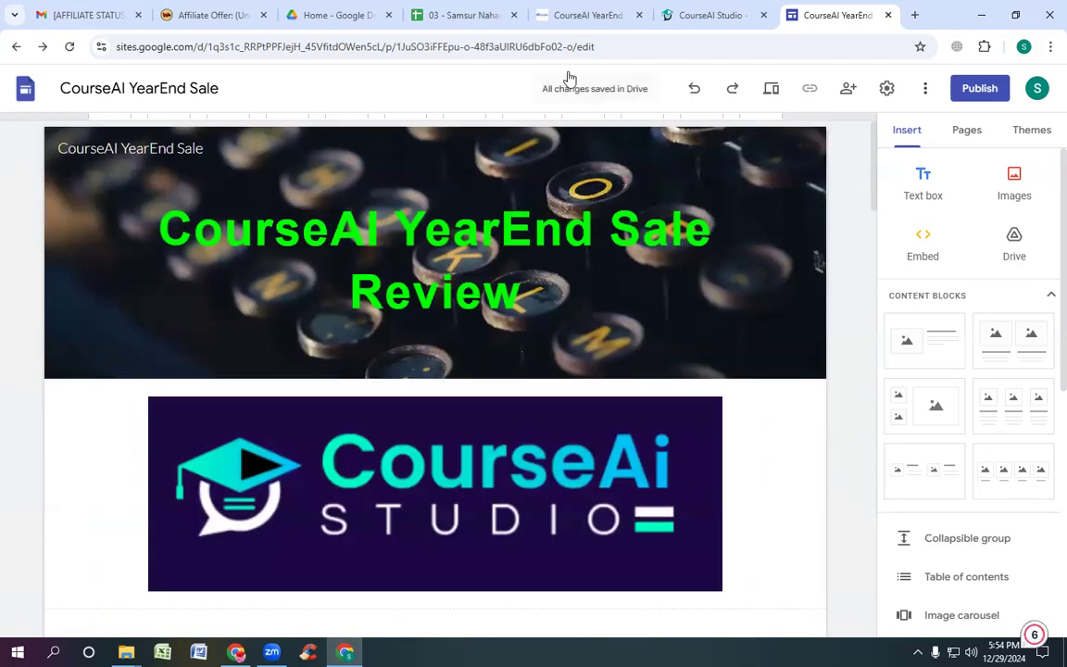
{"action": "left_click", "coordinate": [633, 50]}
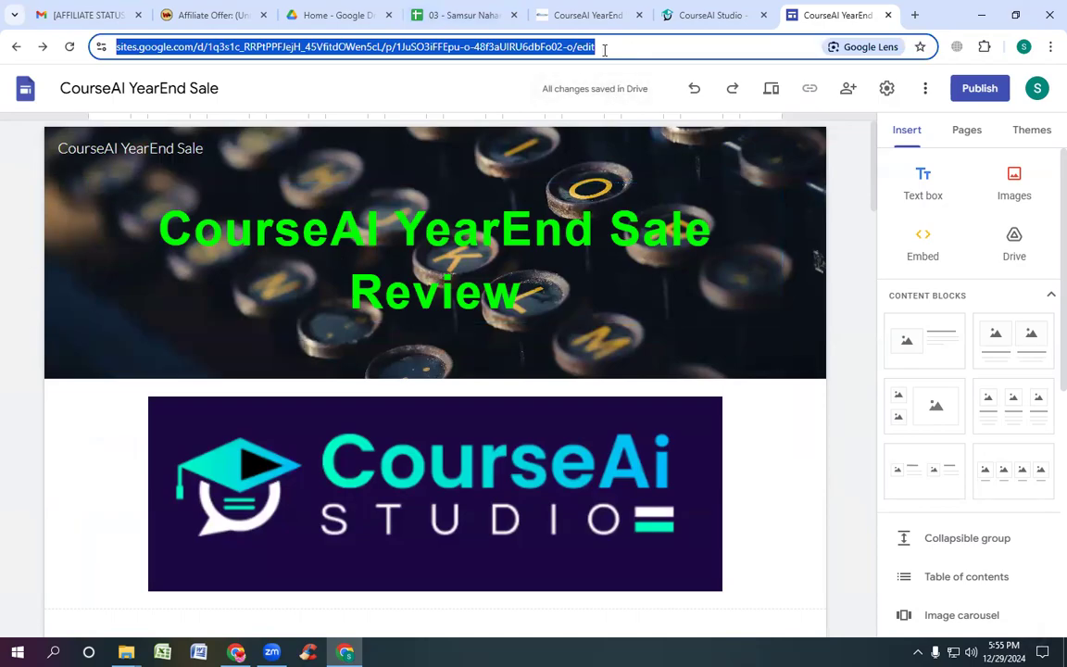
{"action": "left_click", "coordinate": [449, 13]}
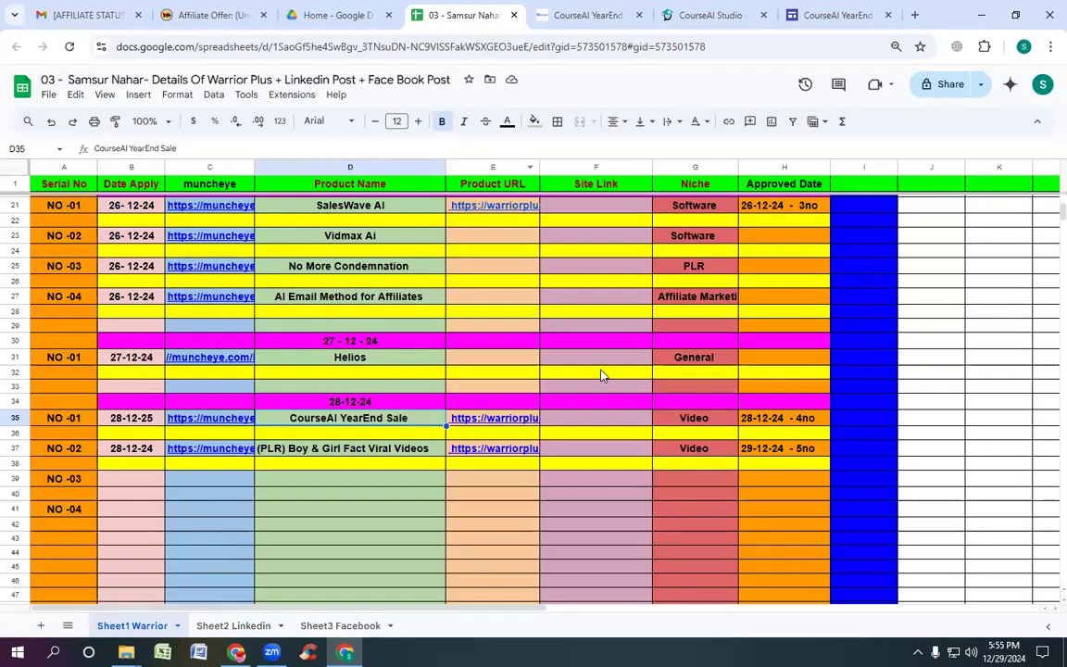
{"action": "left_click", "coordinate": [584, 427]}
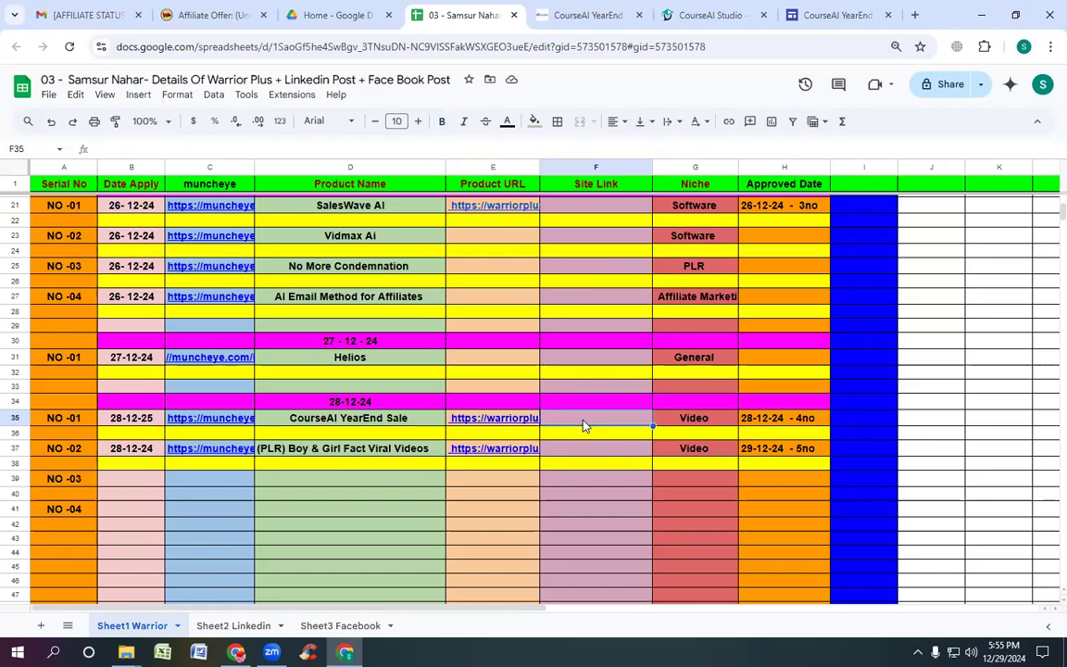
{"action": "key", "text": "ctrl+v"}
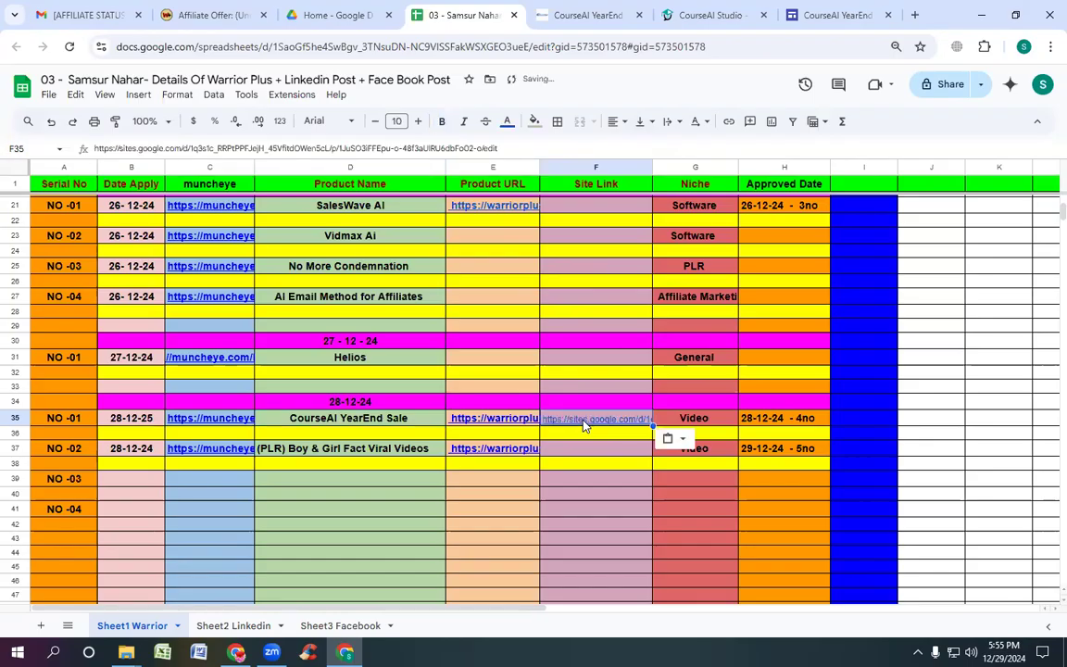
{"action": "left_click", "coordinate": [611, 524]}
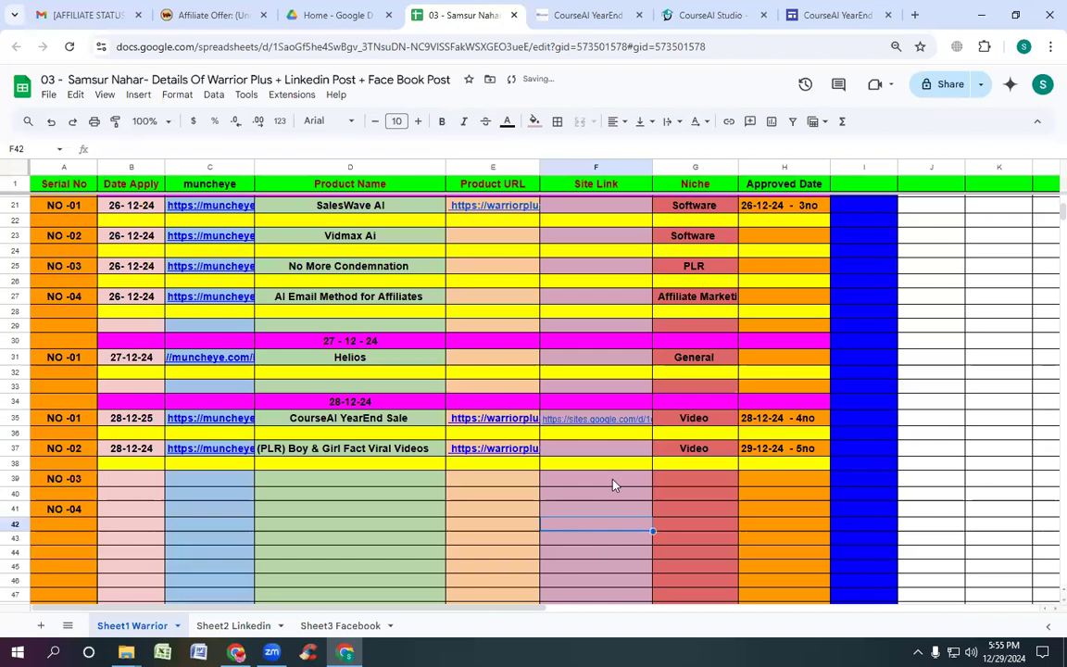
Step: Format the site link in cell F35 as bold, dark red text at font size 12
{"action": "left_click", "coordinate": [610, 422]}
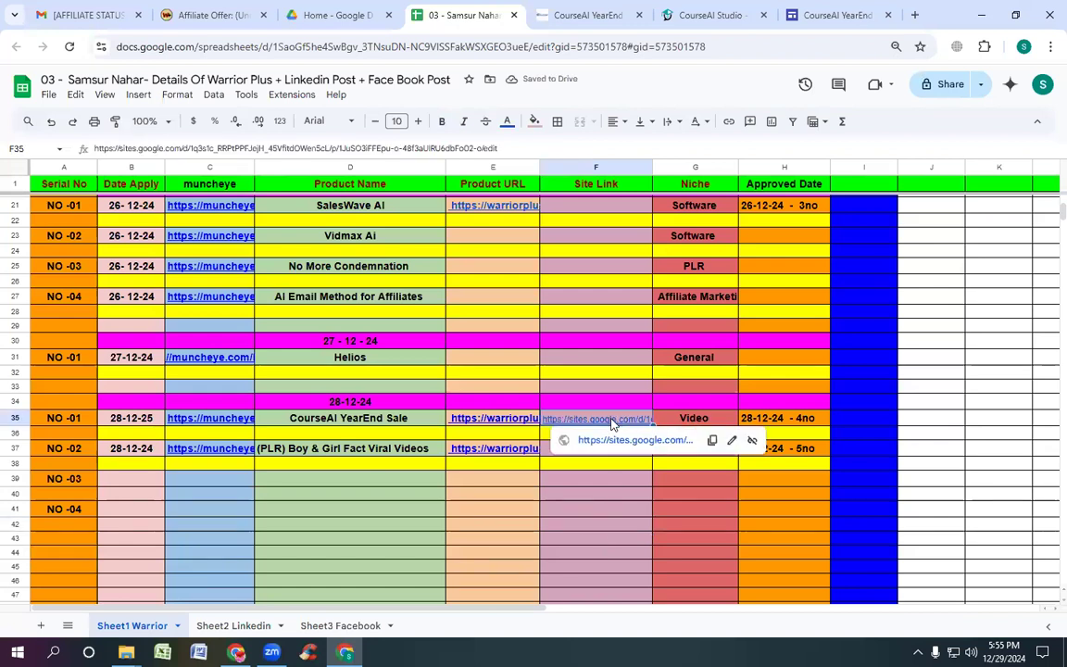
{"action": "left_click", "coordinate": [420, 124]}
{"action": "left_click", "coordinate": [420, 125]}
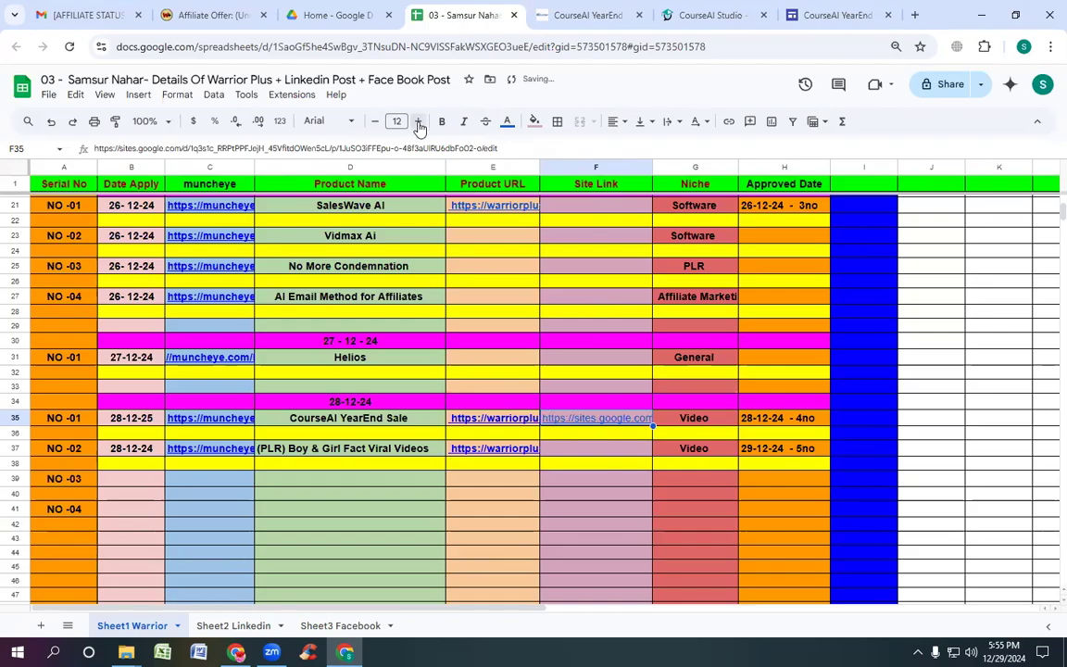
{"action": "left_click", "coordinate": [509, 123]}
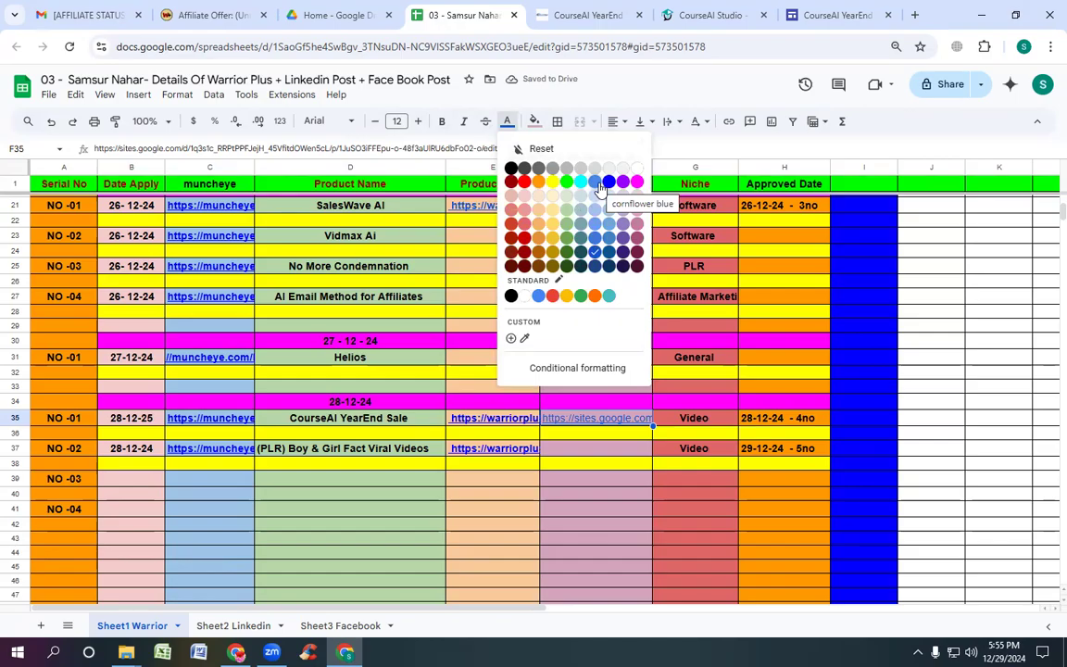
{"action": "left_click", "coordinate": [509, 185]}
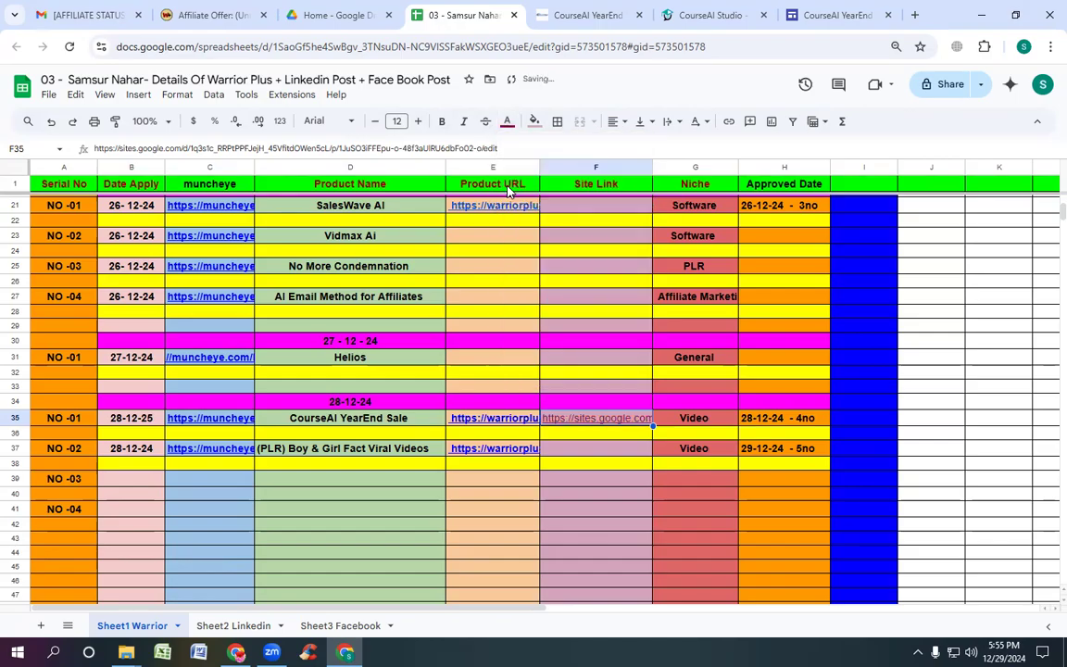
{"action": "left_click", "coordinate": [443, 123]}
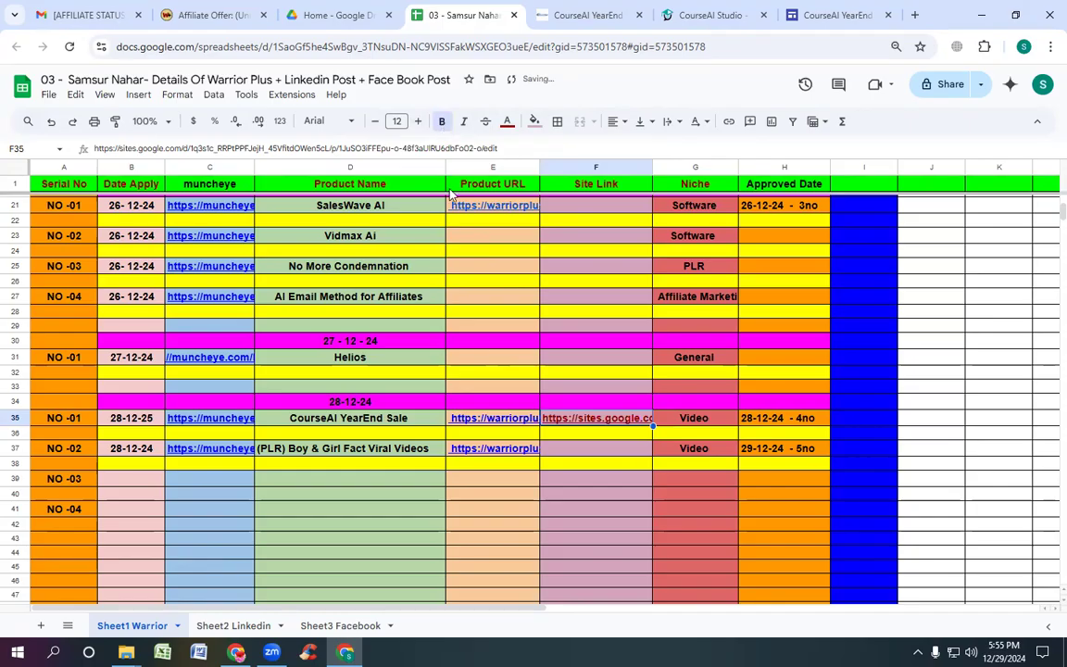
{"action": "left_click", "coordinate": [574, 483]}
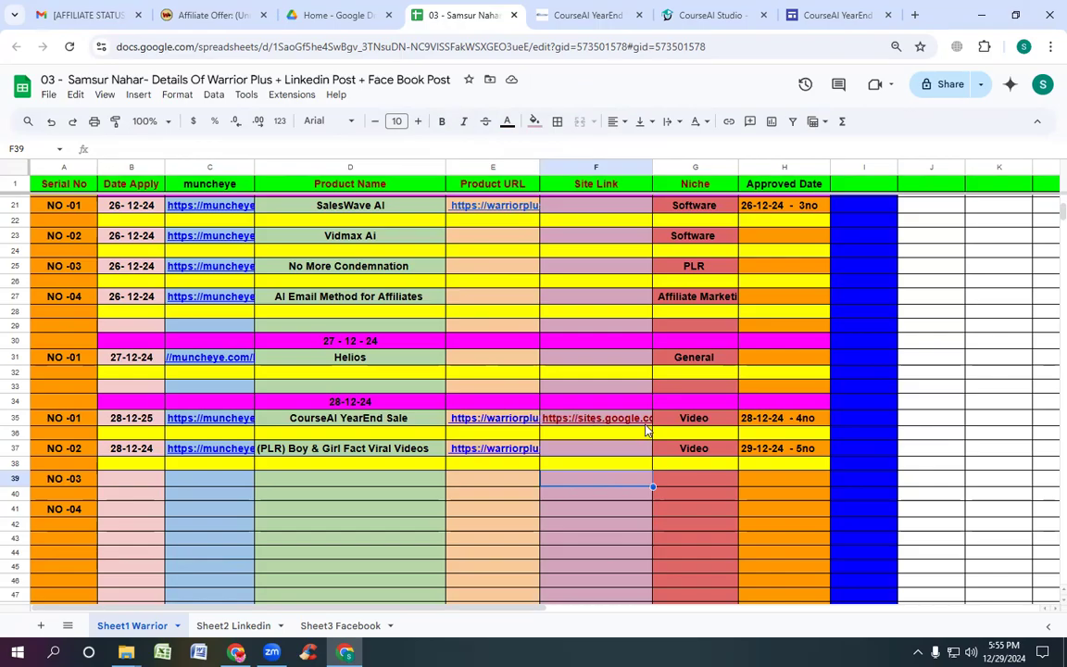
Step: Return to the Google Sites review page and close the CourseAI Studio page and the other open CourseAI YearEnd page
{"action": "left_click", "coordinate": [829, 15]}
{"action": "scroll", "coordinate": [527, 250], "scroll_direction": "down", "scroll_amount": 1}
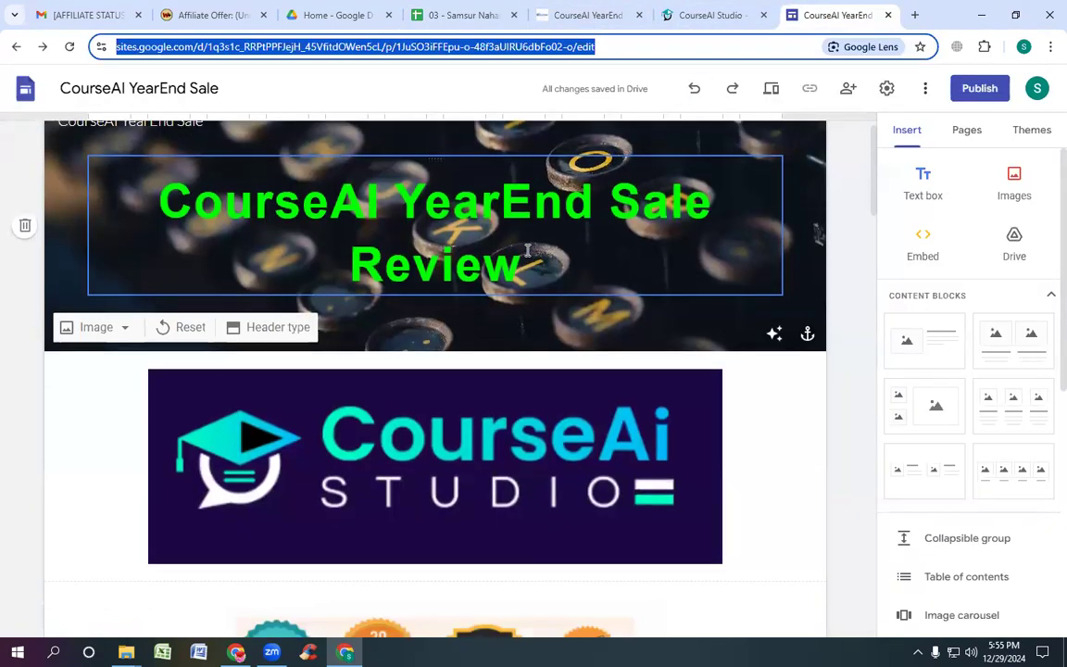
{"action": "scroll", "coordinate": [527, 250], "scroll_direction": "down", "scroll_amount": 3}
{"action": "scroll", "coordinate": [527, 259], "scroll_direction": "up", "scroll_amount": 3}
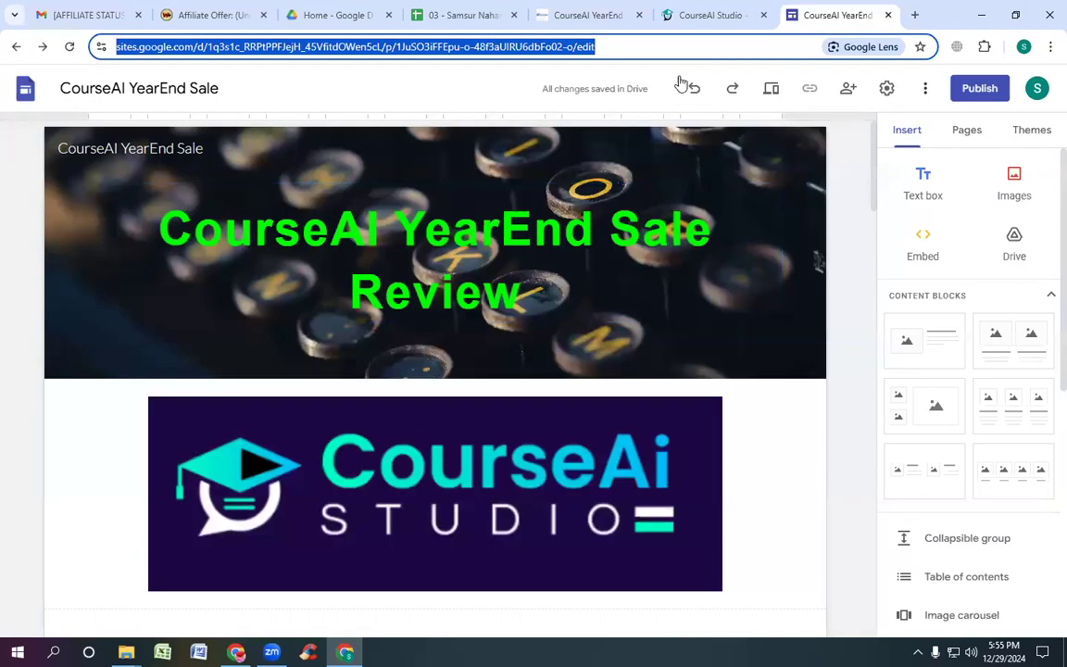
{"action": "left_click", "coordinate": [765, 15]}
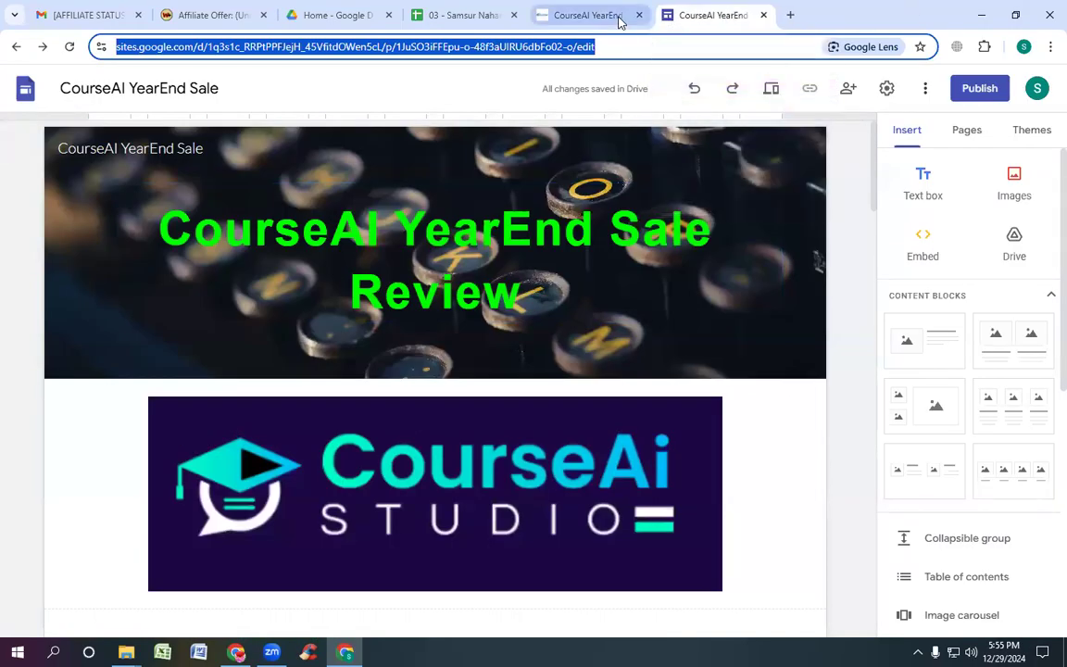
{"action": "left_click", "coordinate": [638, 15]}
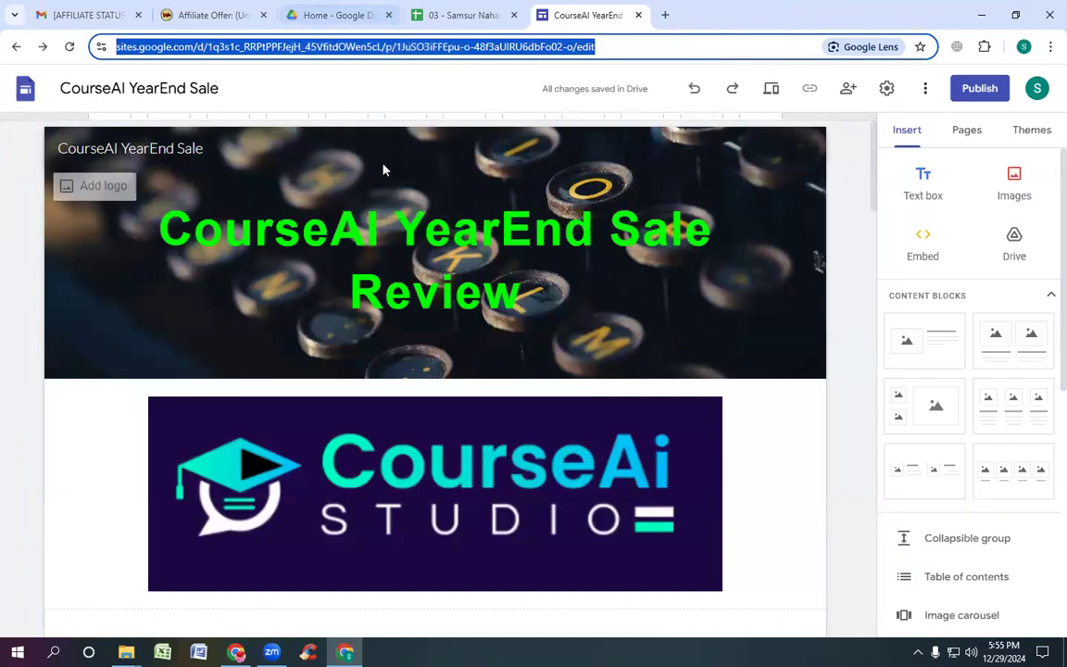
Step: Try to sign in to WarriorPlus with the prefilled credentials from the (Unrestricted PLR) Boy&Girl Fact Viral Videos offer page
{"action": "left_click", "coordinate": [260, 19]}
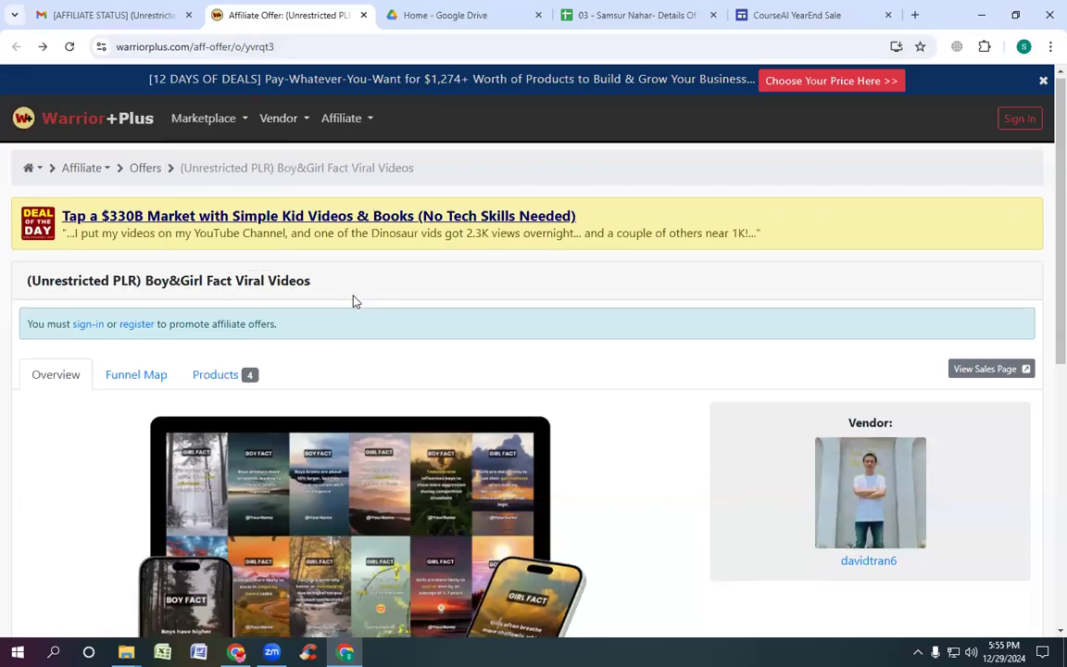
{"action": "scroll", "coordinate": [353, 301], "scroll_direction": "down", "scroll_amount": 3}
{"action": "scroll", "coordinate": [353, 296], "scroll_direction": "up", "scroll_amount": 1}
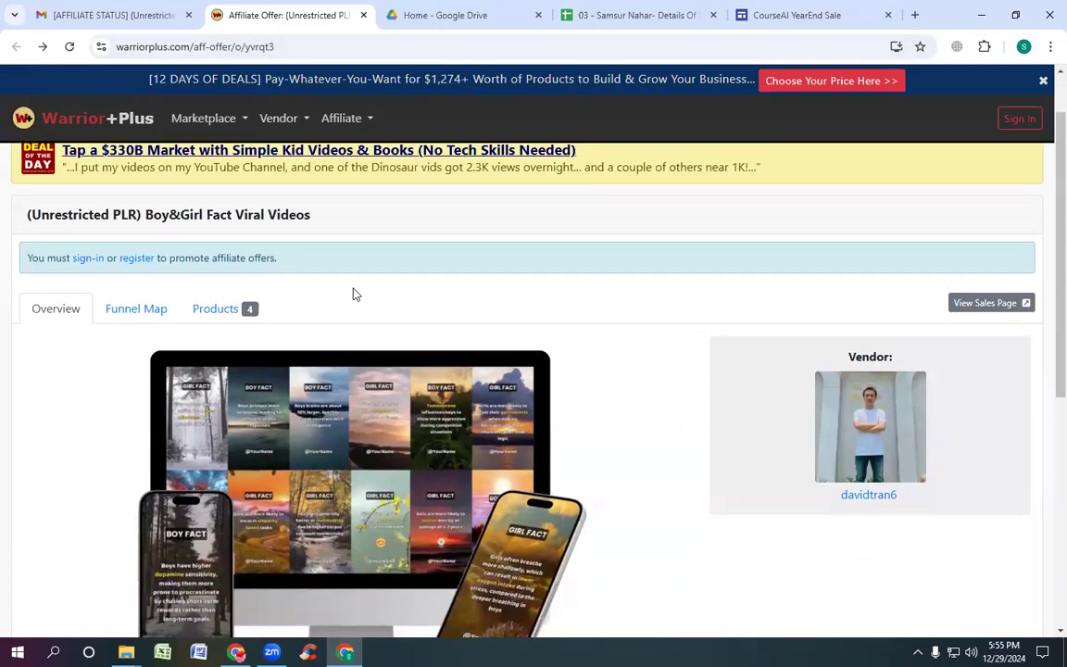
{"action": "scroll", "coordinate": [352, 291], "scroll_direction": "up", "scroll_amount": 2}
{"action": "left_click", "coordinate": [87, 331]}
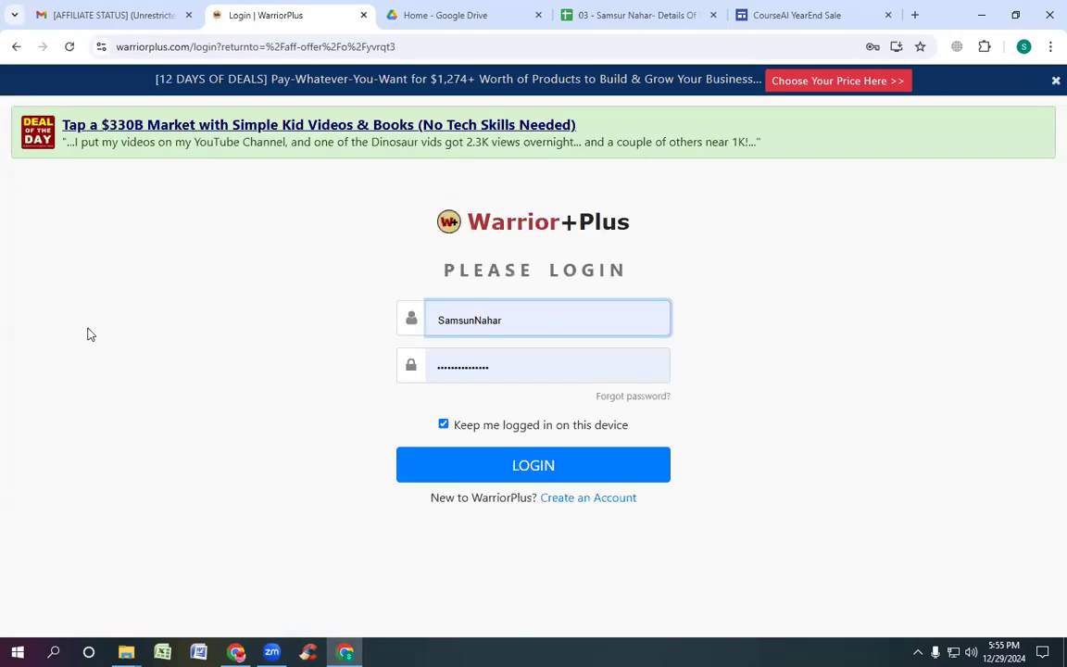
{"action": "left_click", "coordinate": [542, 481]}
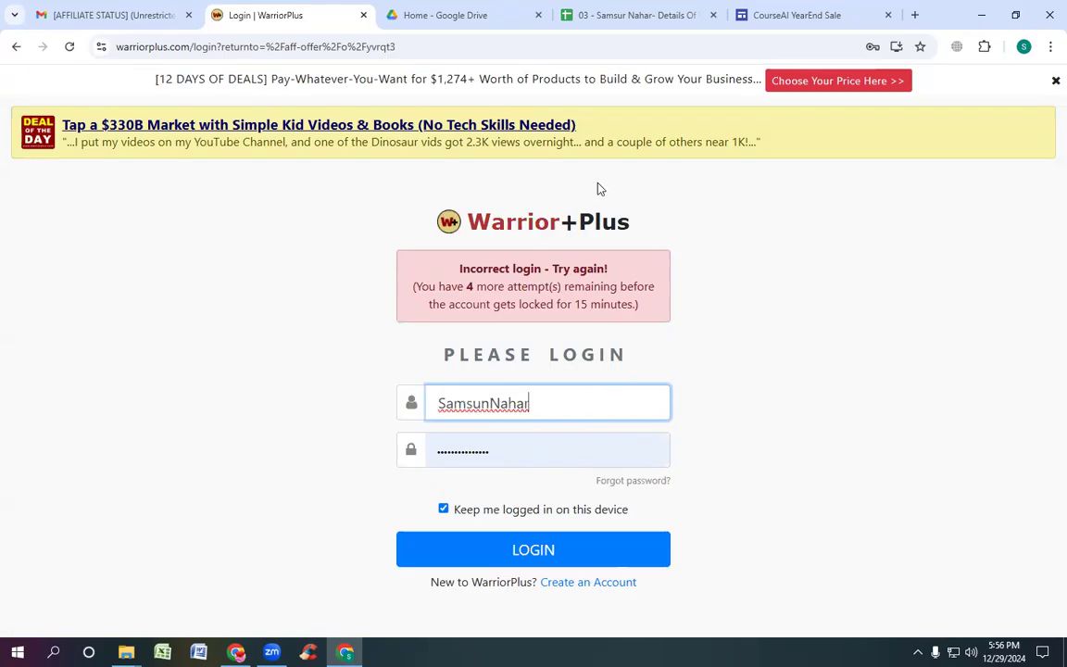
Step: Review the Google Sites page from the header through the Introduction details, niche list and sales-copy section
{"action": "left_click", "coordinate": [811, 15]}
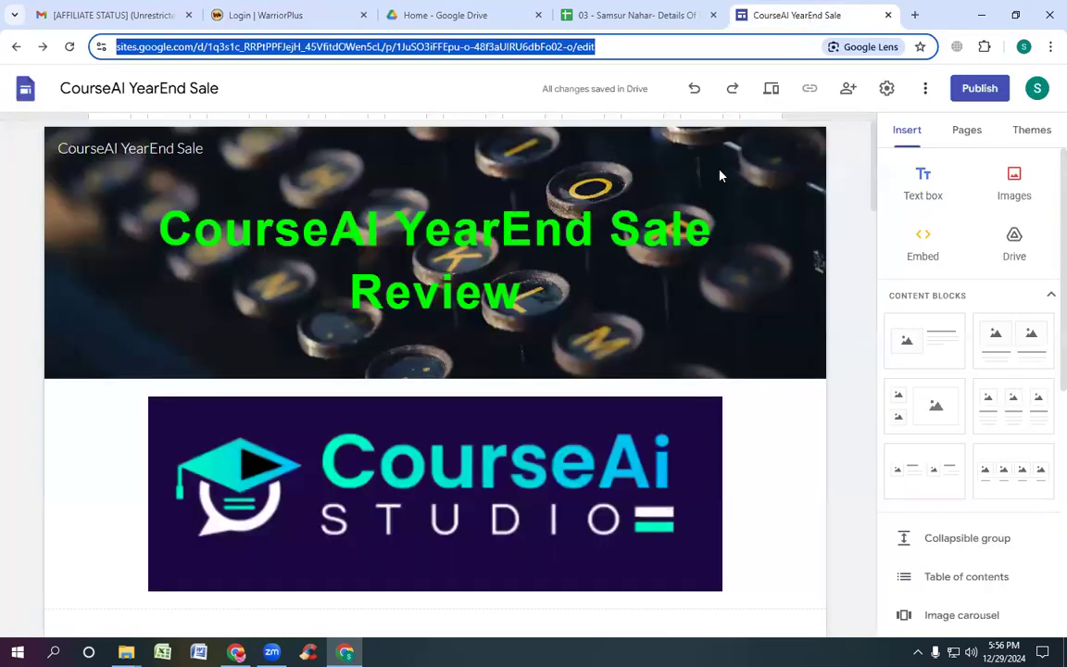
{"action": "scroll", "coordinate": [690, 278], "scroll_direction": "down", "scroll_amount": 12}
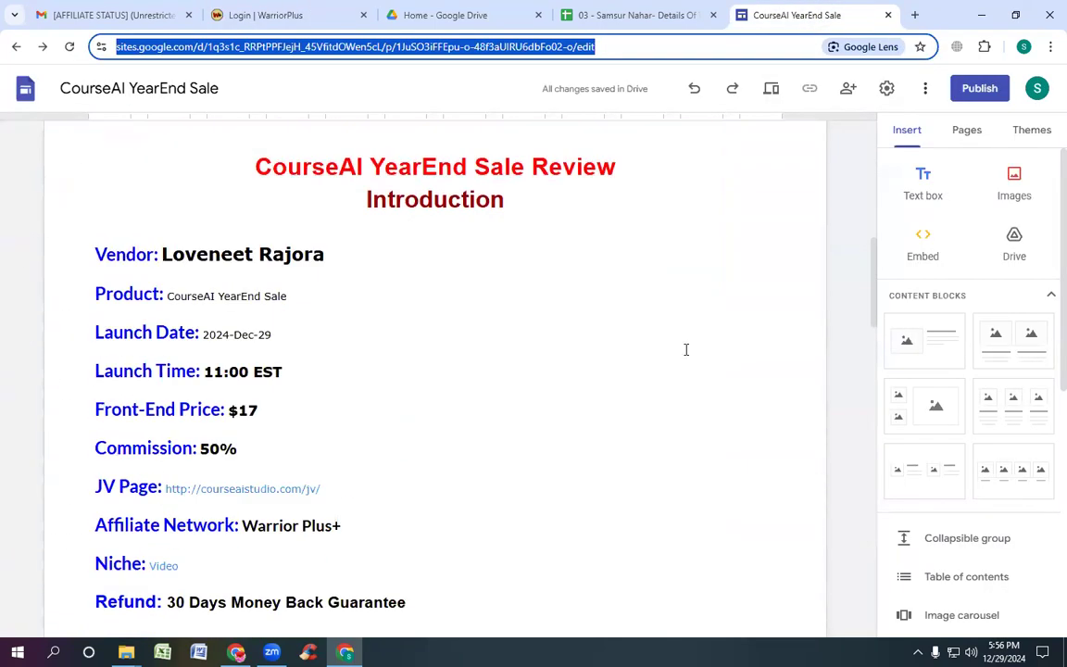
{"action": "scroll", "coordinate": [685, 408], "scroll_direction": "down", "scroll_amount": 6}
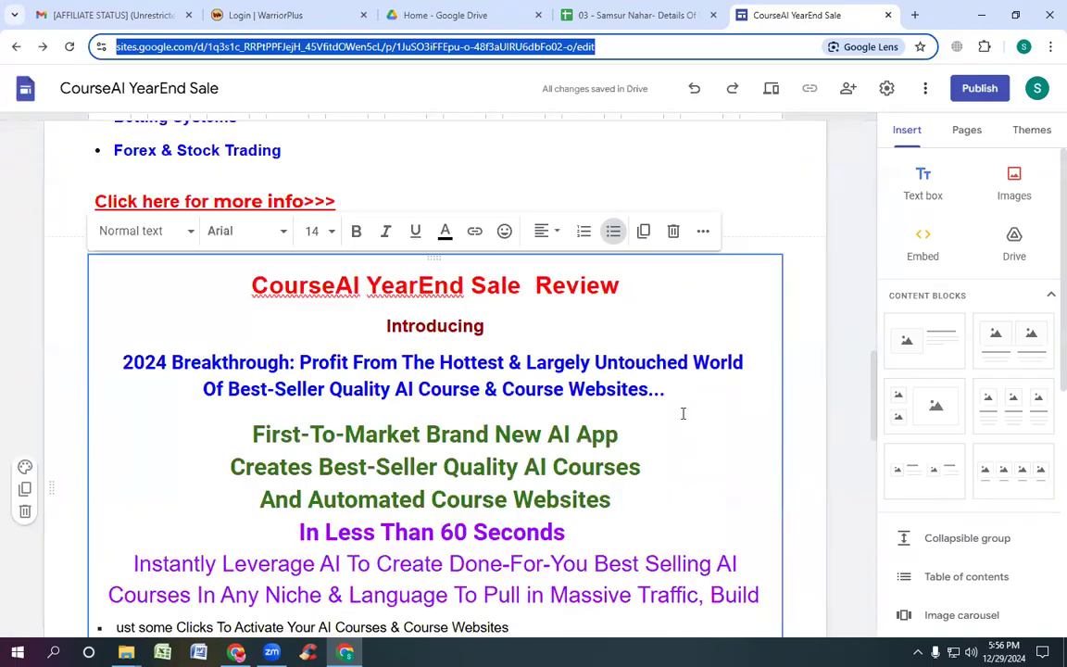
{"action": "scroll", "coordinate": [679, 468], "scroll_direction": "up", "scroll_amount": 10}
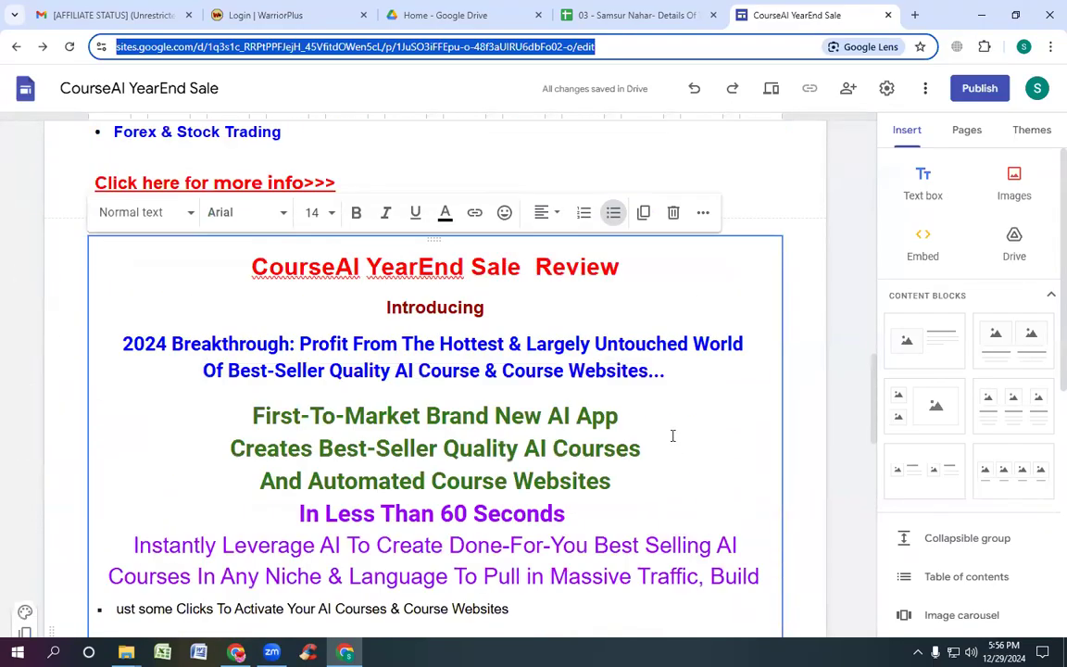
{"action": "scroll", "coordinate": [673, 430], "scroll_direction": "up", "scroll_amount": 5}
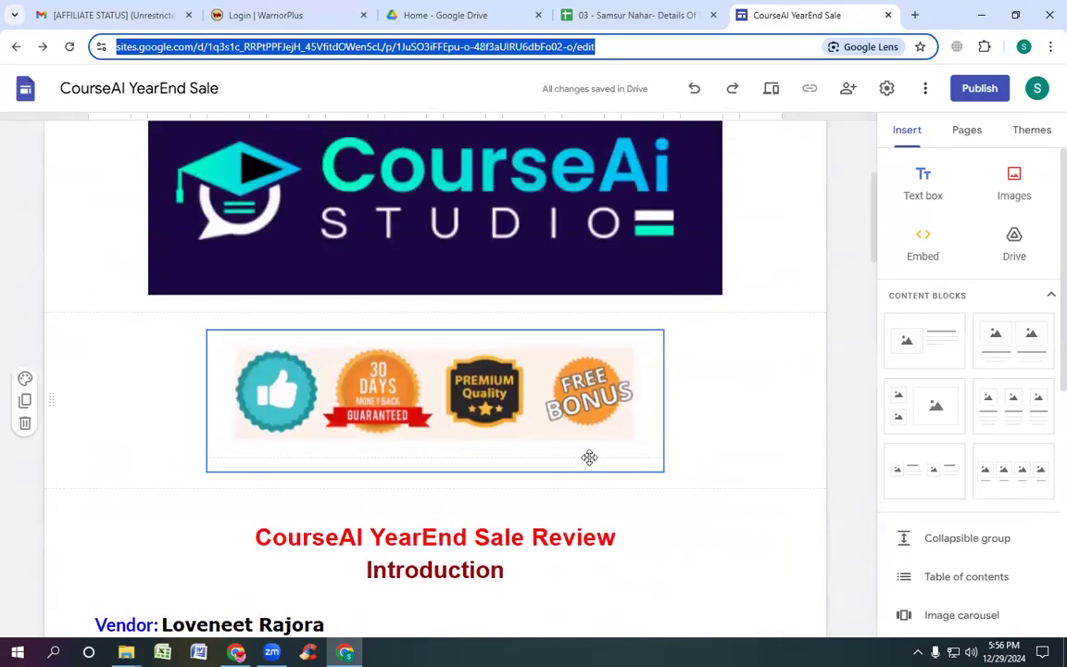
{"action": "scroll", "coordinate": [589, 453], "scroll_direction": "down", "scroll_amount": 4}
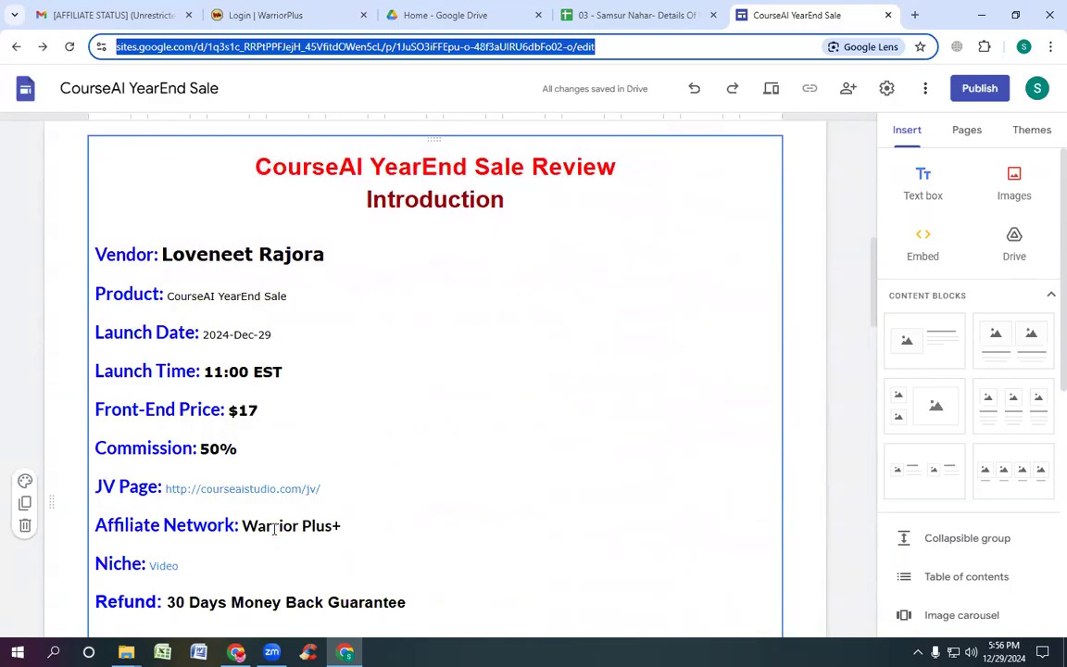
{"action": "scroll", "coordinate": [288, 514], "scroll_direction": "down", "scroll_amount": 3}
{"action": "scroll", "coordinate": [312, 547], "scroll_direction": "up", "scroll_amount": 1}
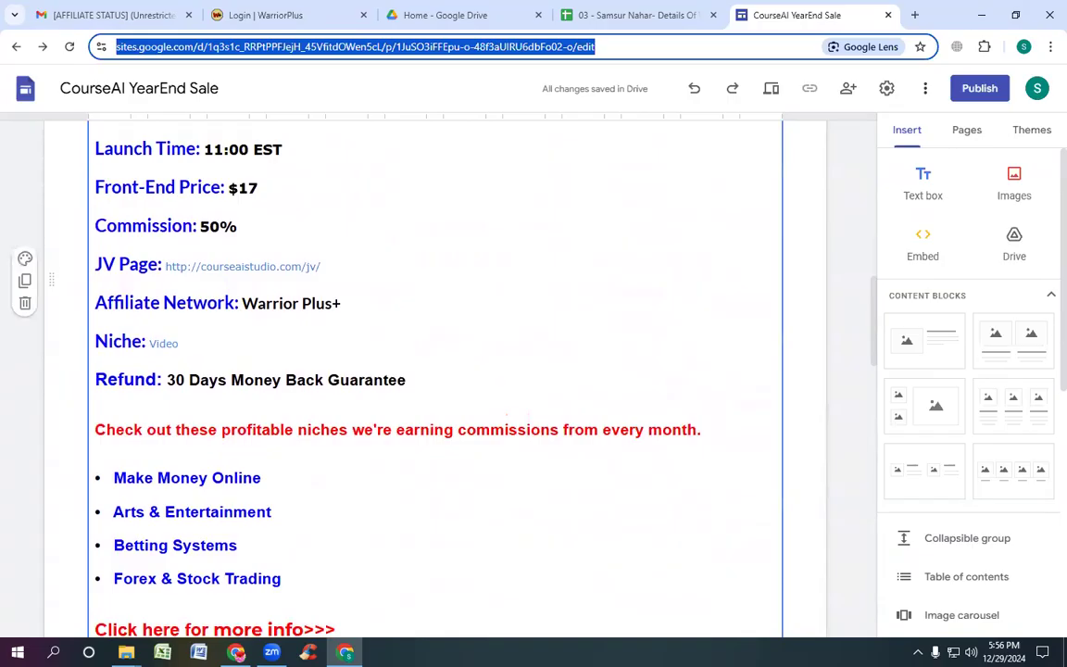